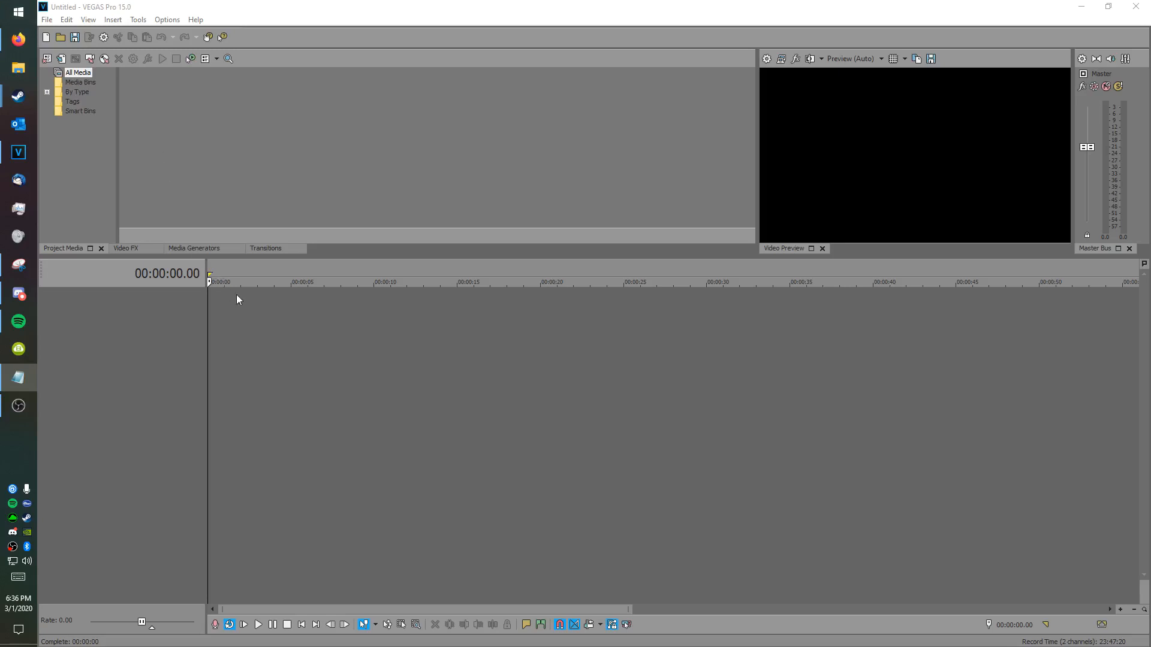
Step: In the project properties, set the frame rate to 59.940 (Double NTSC) and the resample mode to Disable resample
click(768, 62)
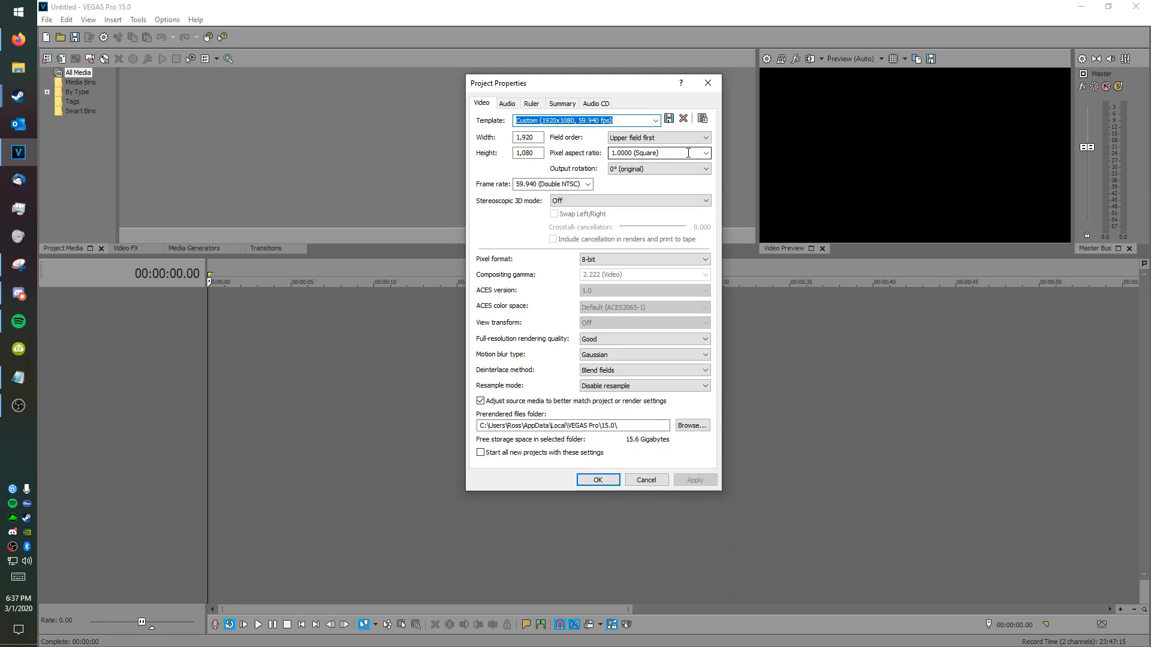
click(587, 184)
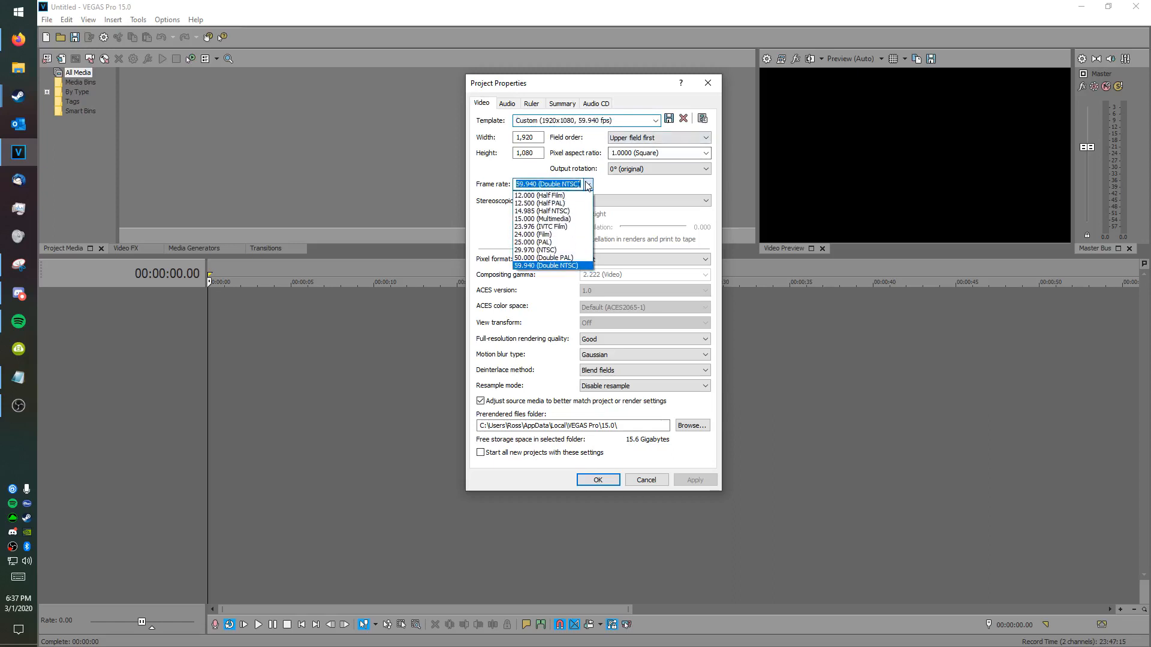
click(581, 267)
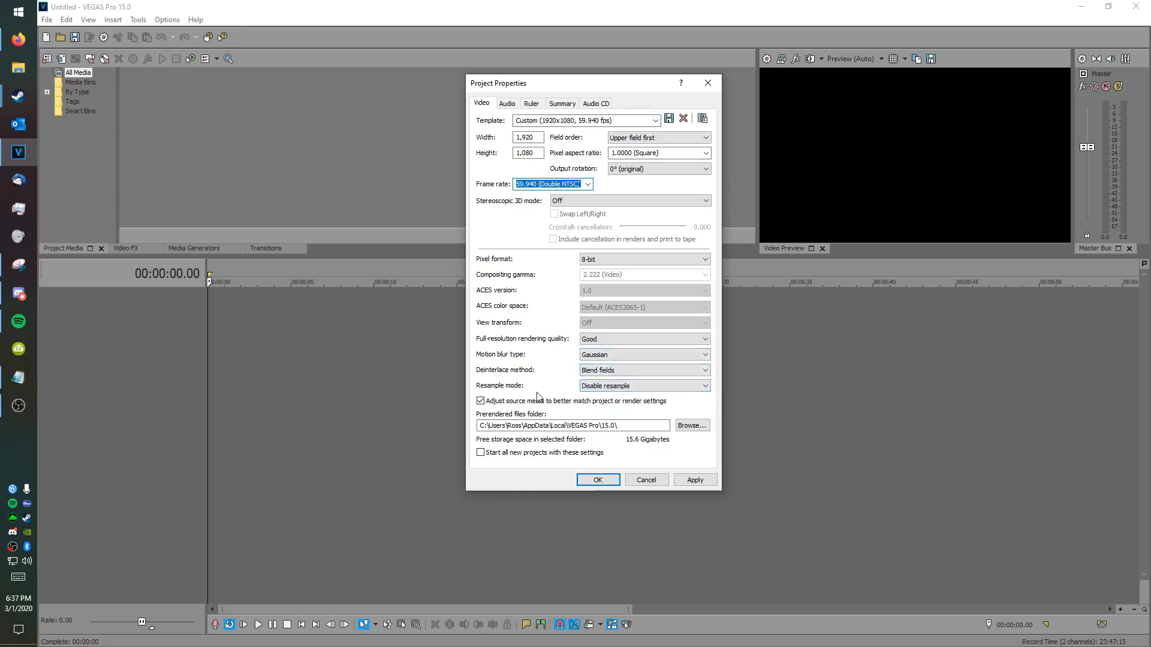
click(637, 386)
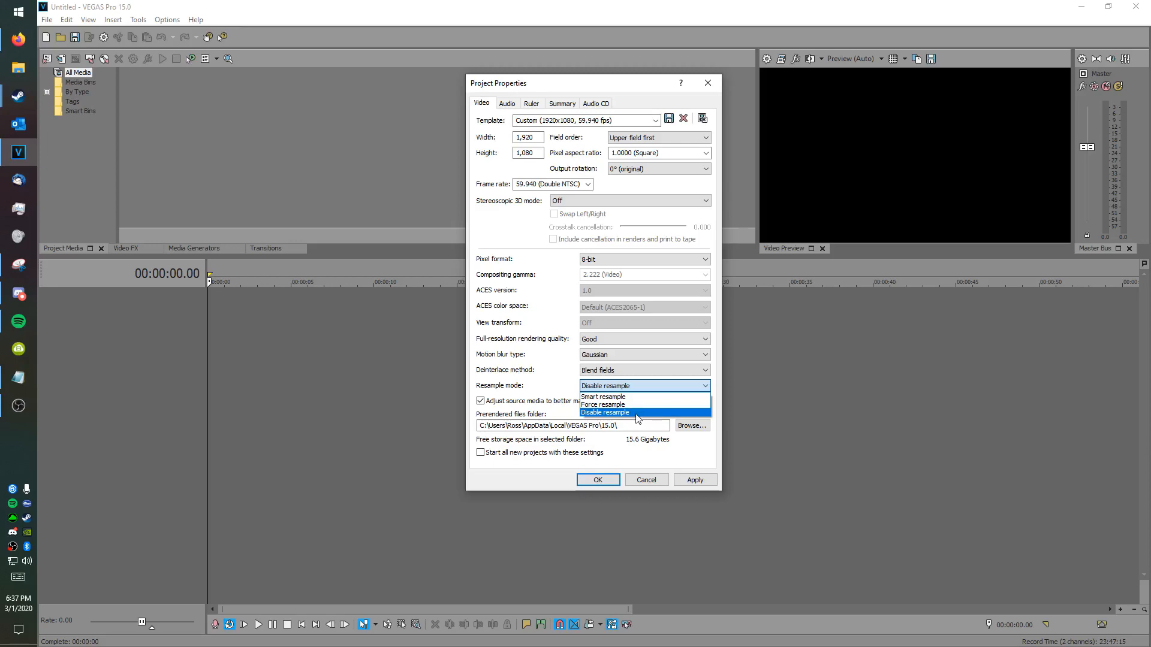
click(636, 413)
Step: Save the video settings as the template Custom (1920x1080, 59.940 fps), overwriting the existing one
click(657, 121)
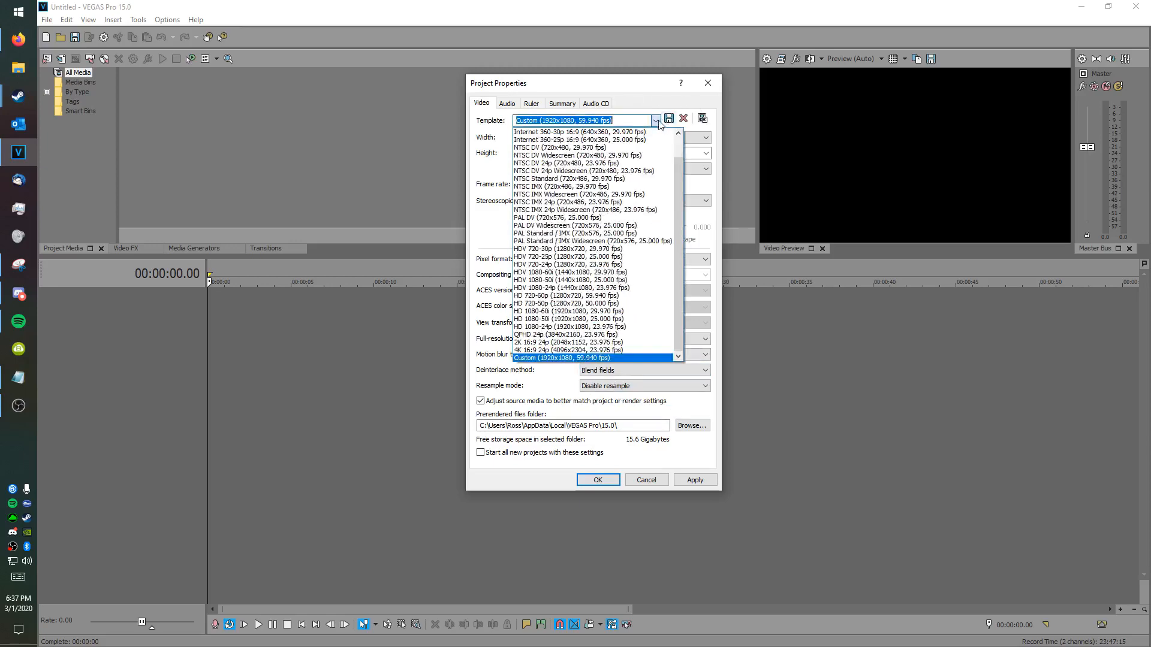
click(587, 358)
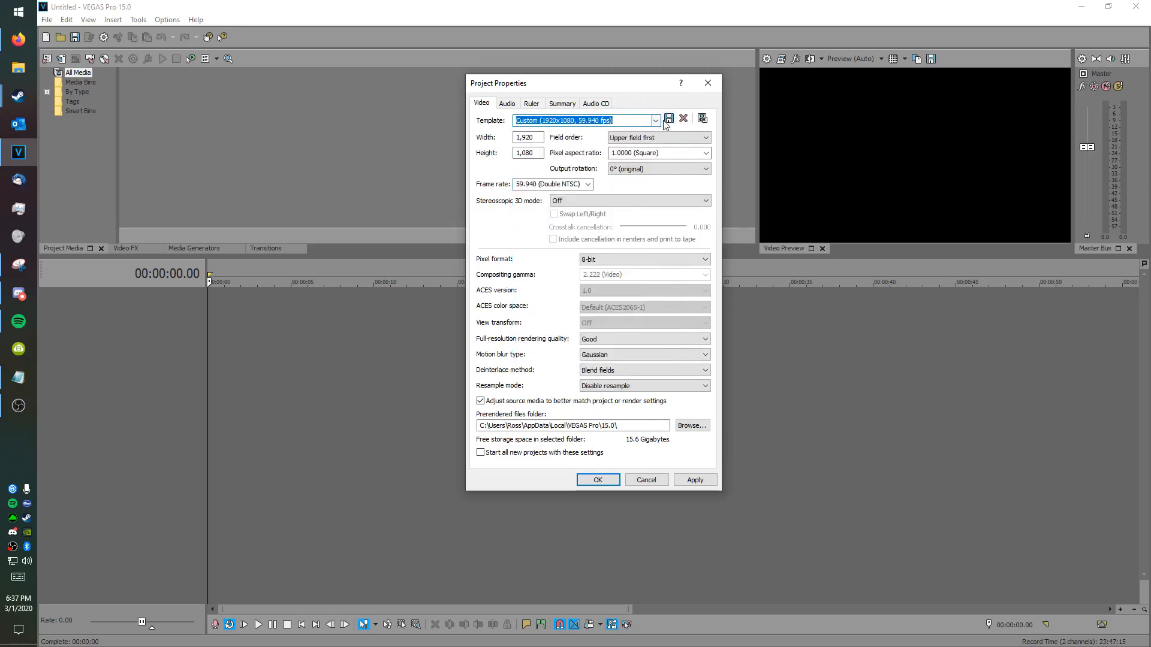
click(668, 120)
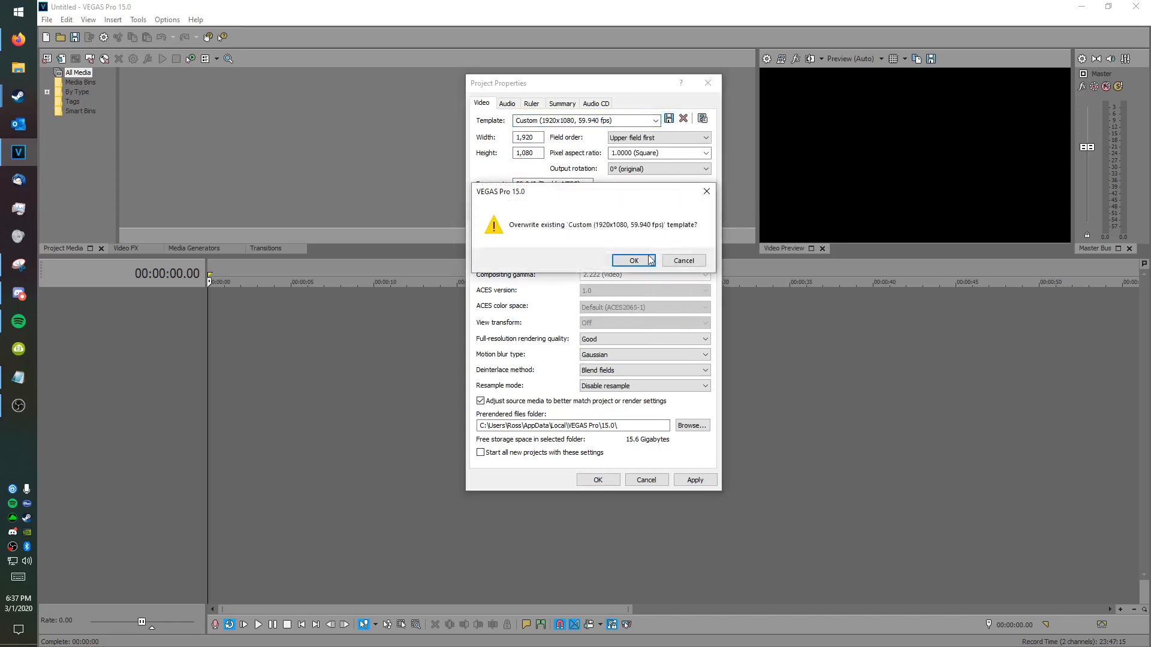
click(650, 259)
Step: Make all new projects start with these settings and apply the project properties
click(519, 453)
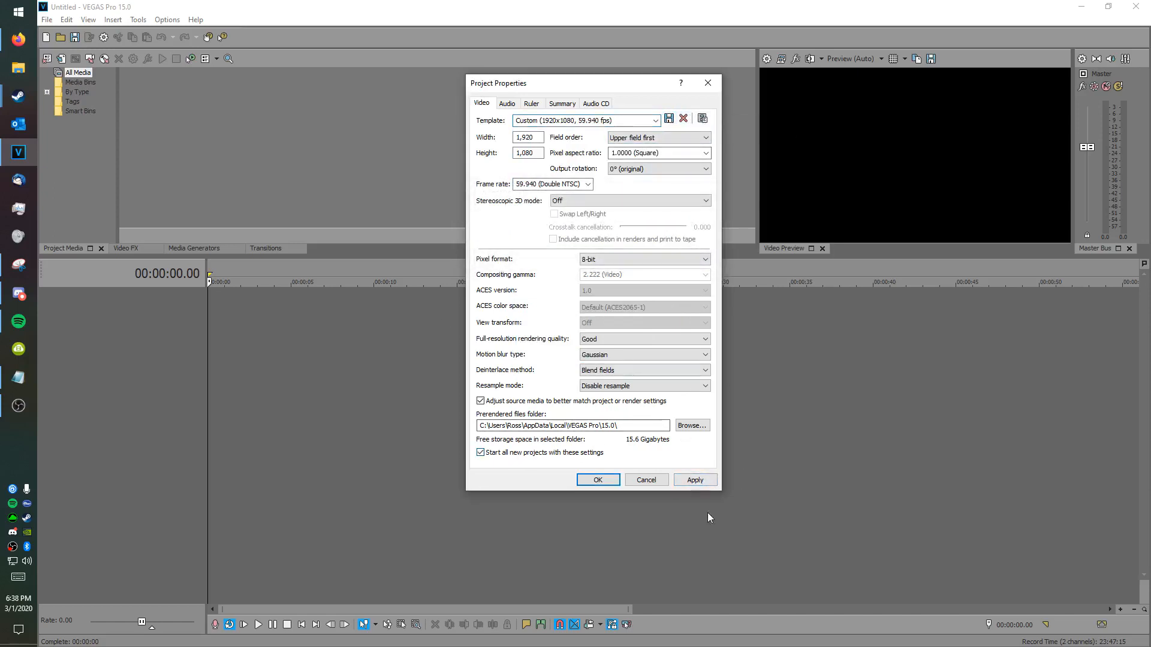
click(695, 480)
click(598, 480)
click(769, 60)
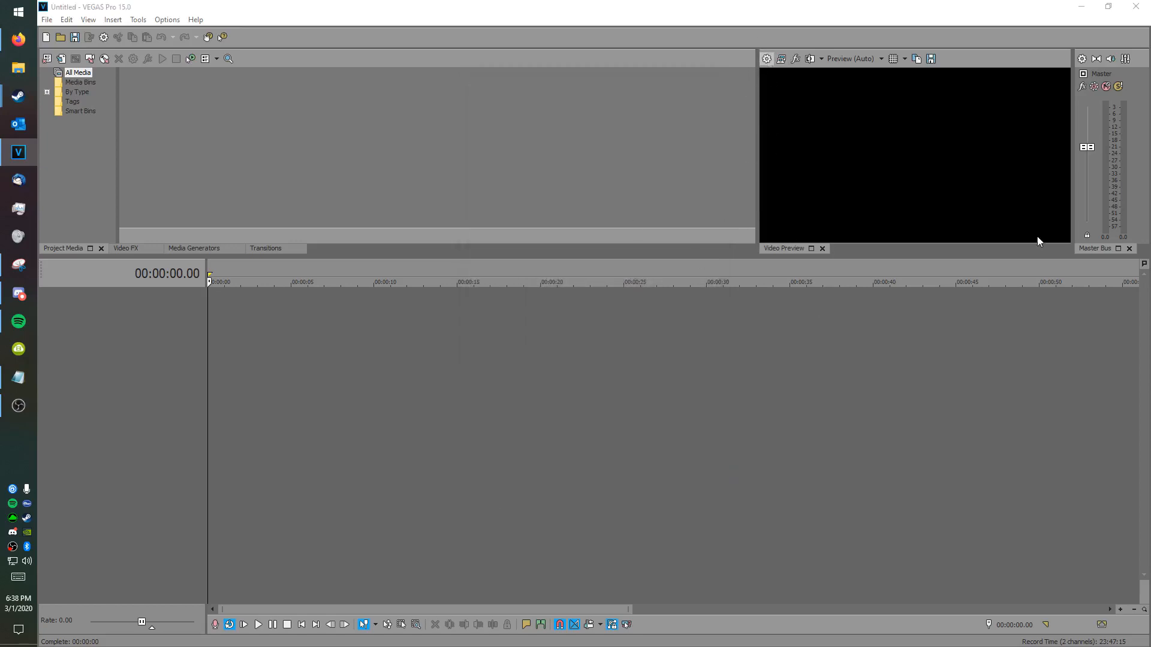
click(653, 481)
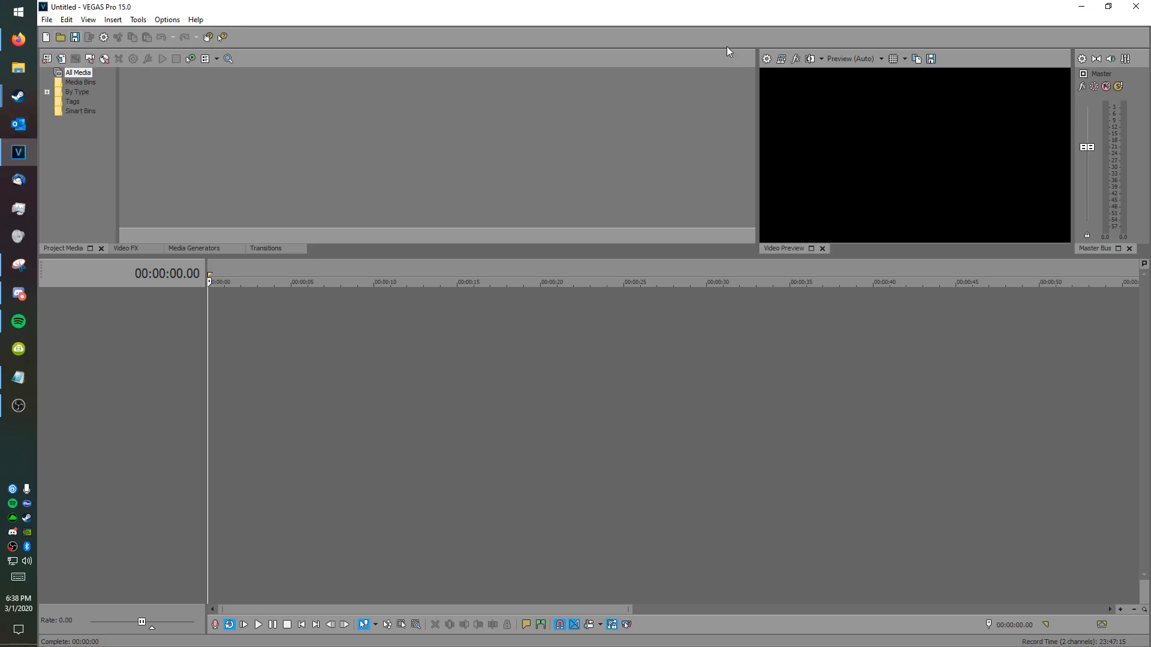
Step: Open the hhh2.veg project from the veggle projects folder and check its project properties without changing them
click(64, 42)
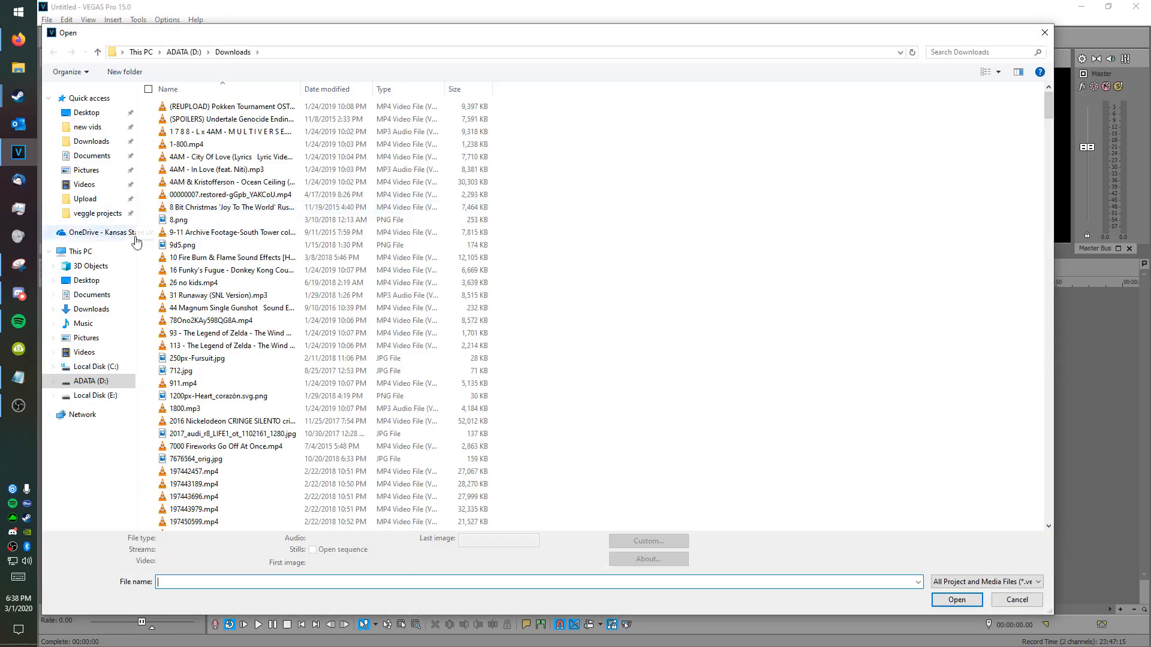
click(93, 215)
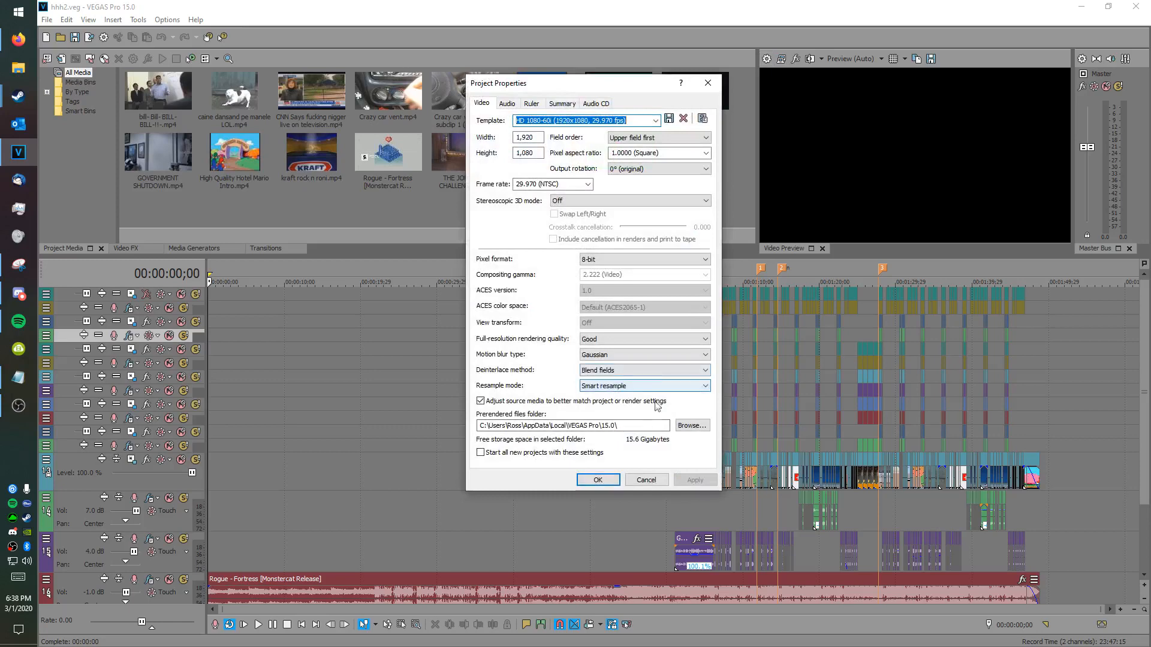
click(646, 480)
Step: Play the timeline from 00:01:04;25 and pause at 00:01:09;02 to review the edit in the preview
click(710, 515)
scroll(689, 514, up, 5)
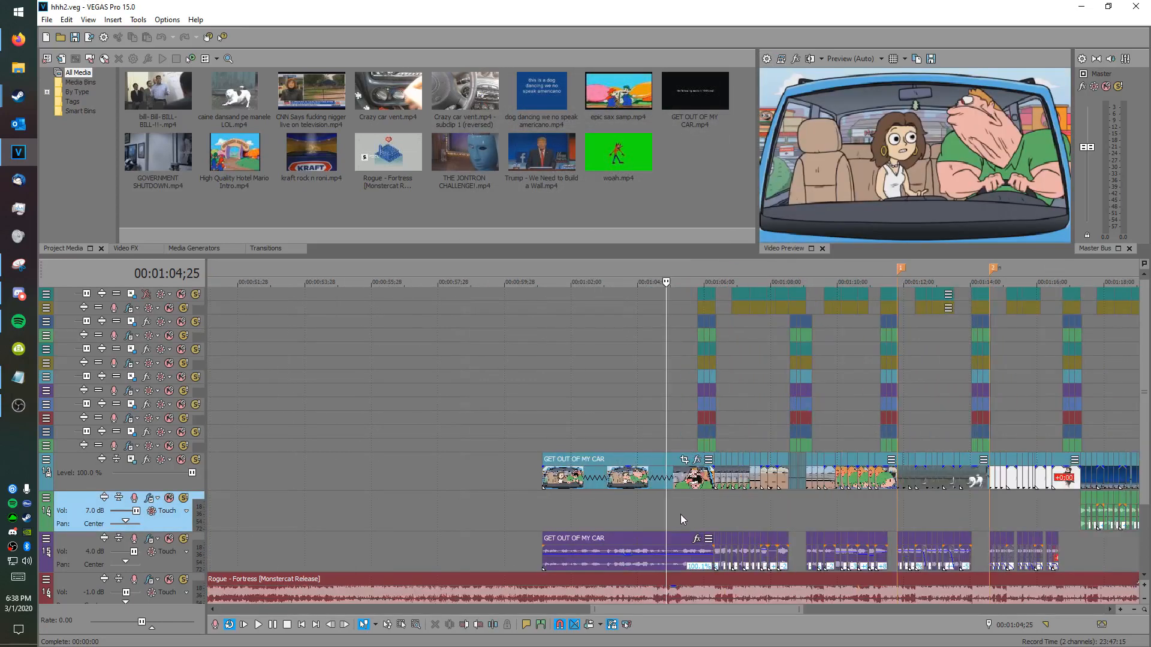
scroll(648, 504, down, 1)
scroll(677, 493, down, 1)
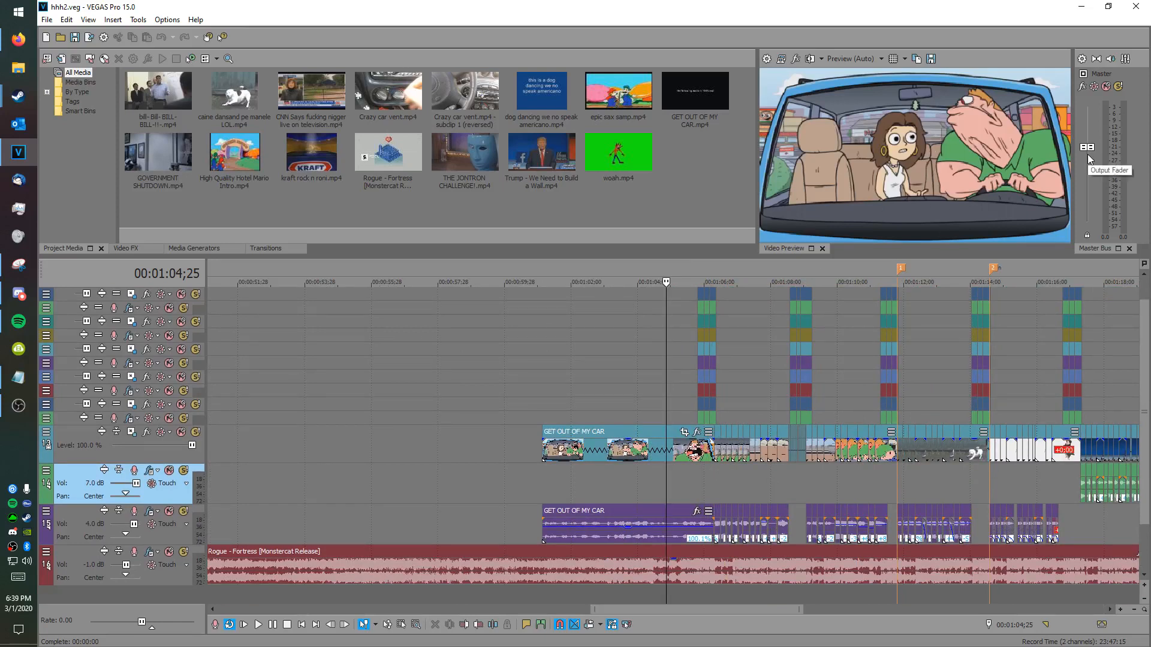
key(space)
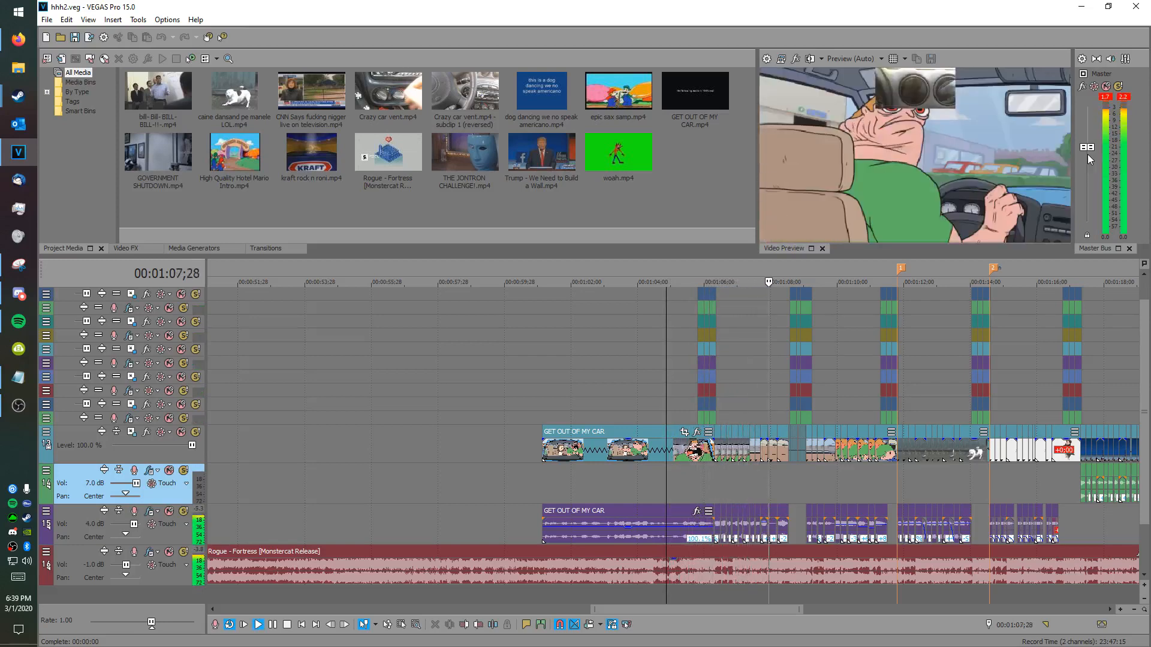
key(Return)
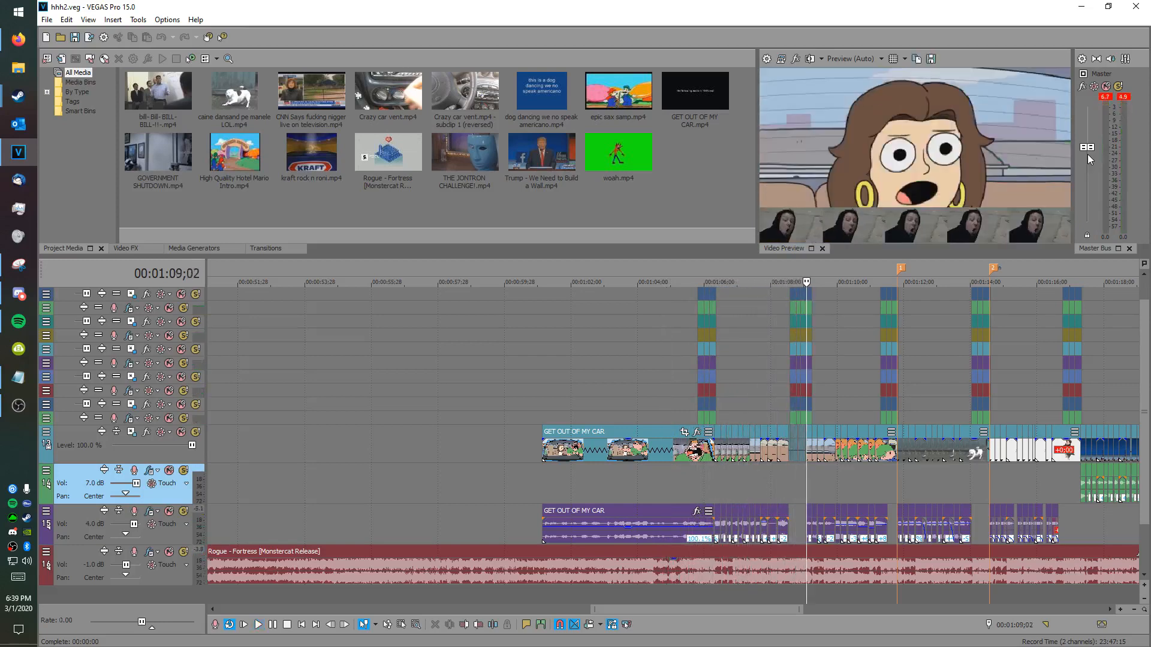
Step: Examine individual preview frames across the GOVERNMENT SHUTDOWN clips between 00:01:08;18 and 00:01:08;27
scroll(1000, 347, up, 6)
click(617, 508)
scroll(585, 488, up, 3)
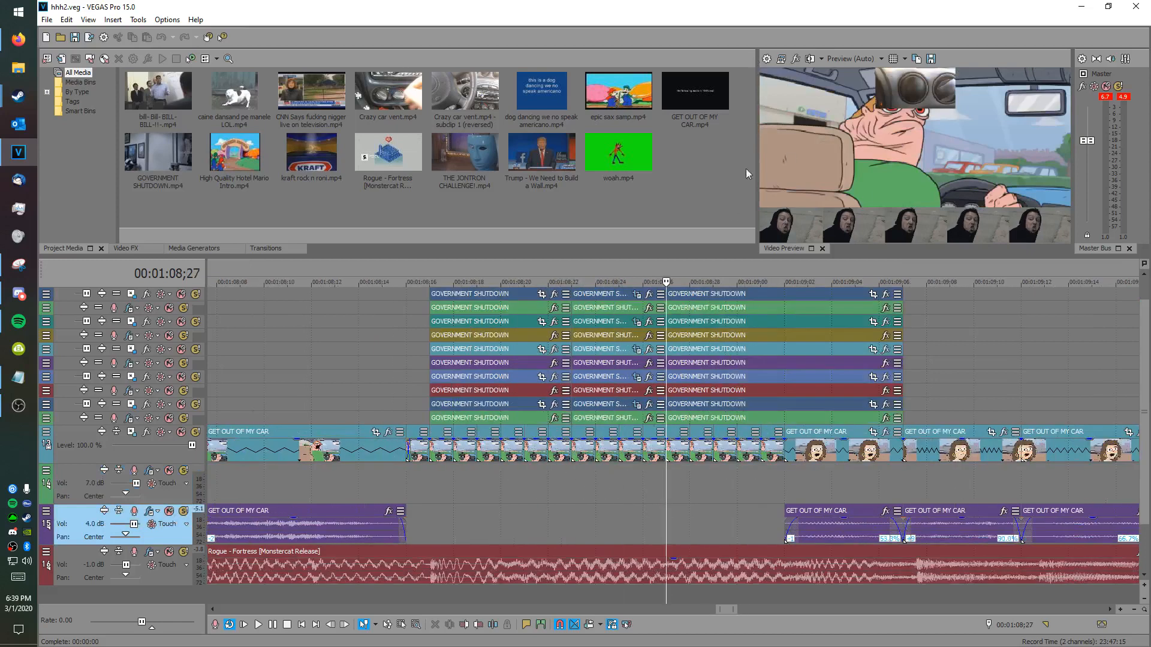
click(571, 504)
click(465, 501)
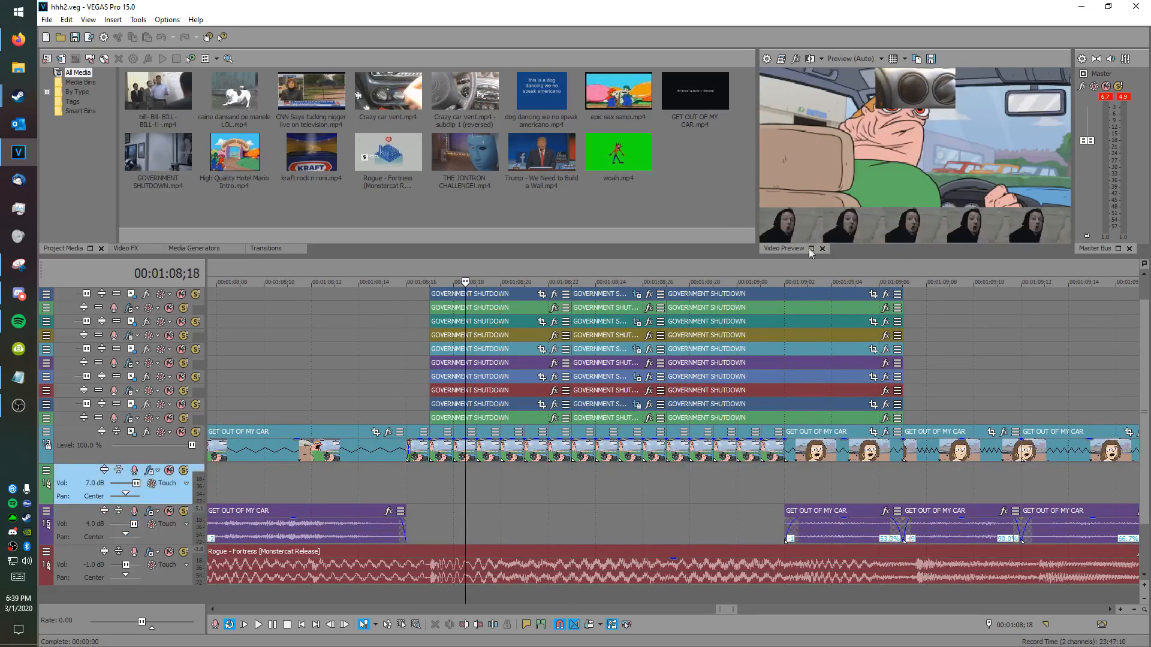
click(387, 483)
click(513, 483)
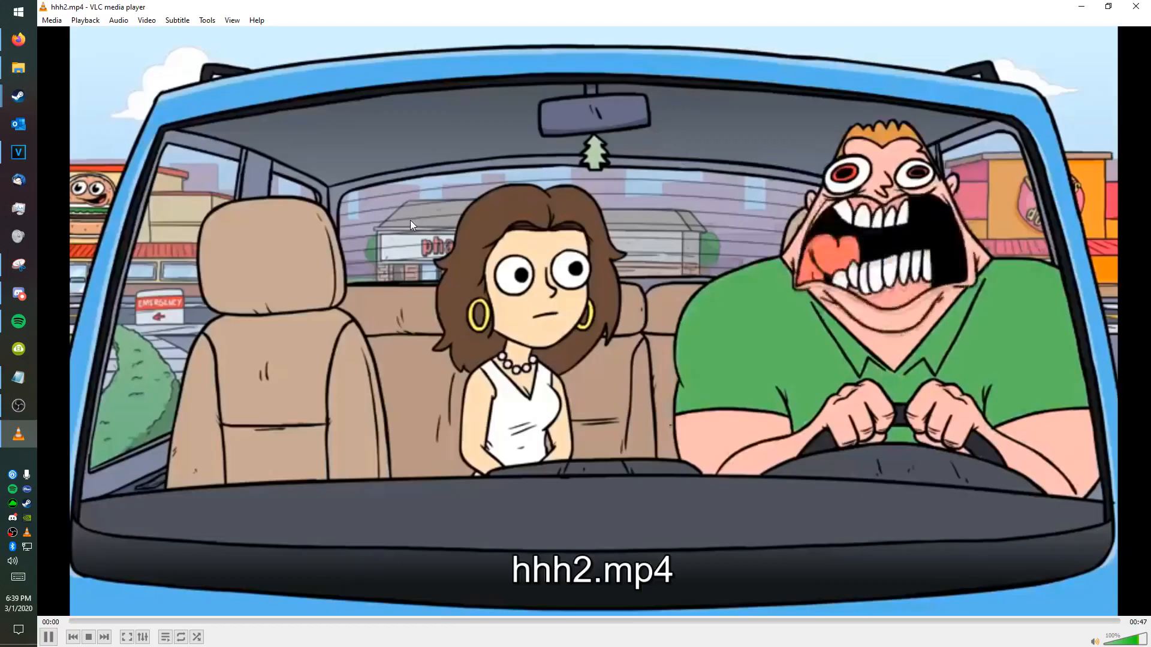
Step: Switch to the rendered hhh2.mp4 in VLC media player and watch its opening moments in short bursts
key(space)
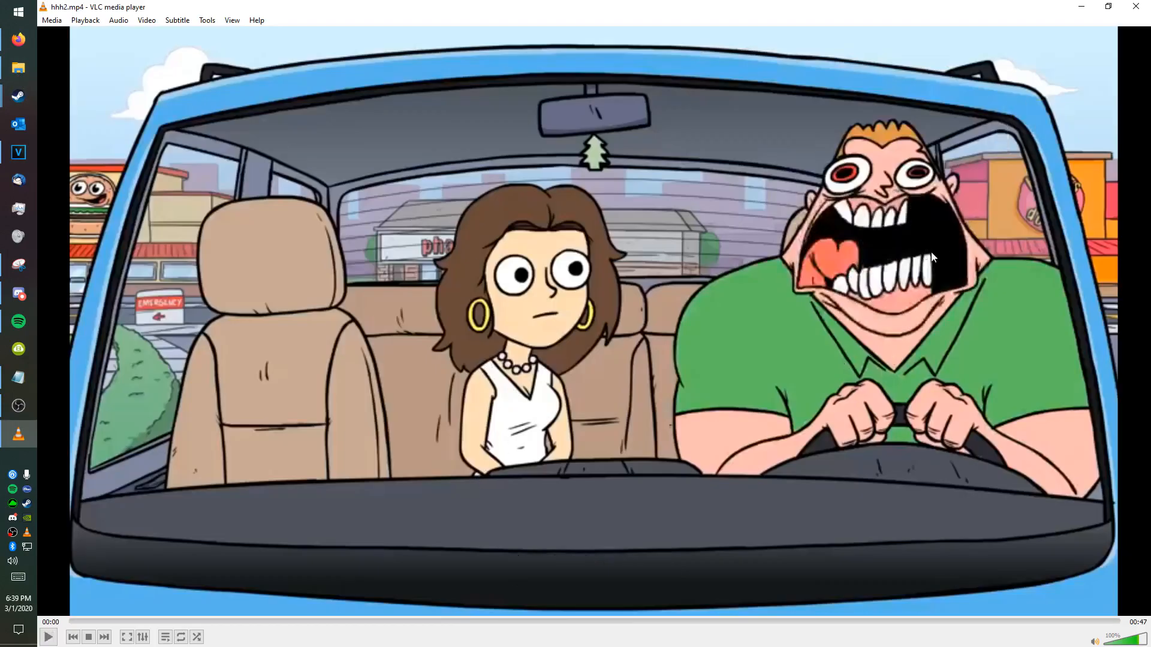
key(space)
key(space)
key(space)
key(space)
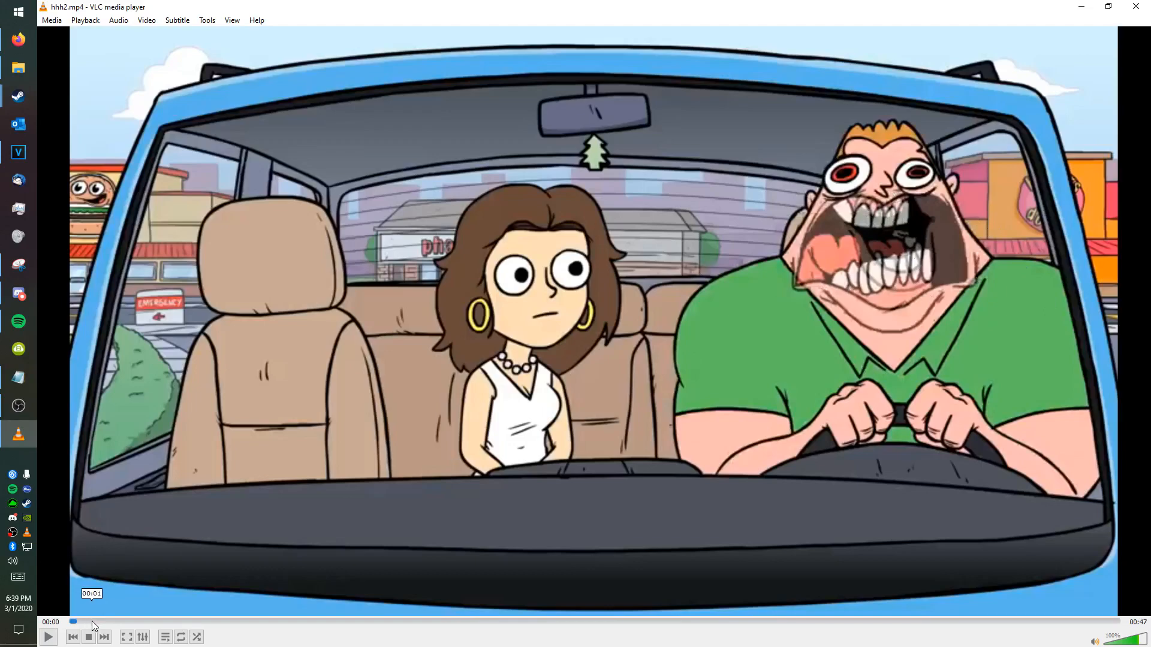
Step: Play hhh2.mp4 from about 5 seconds, pause at 7 seconds, and compare that frame with the VEGAS Pro preview
drag(96, 626, 199, 616)
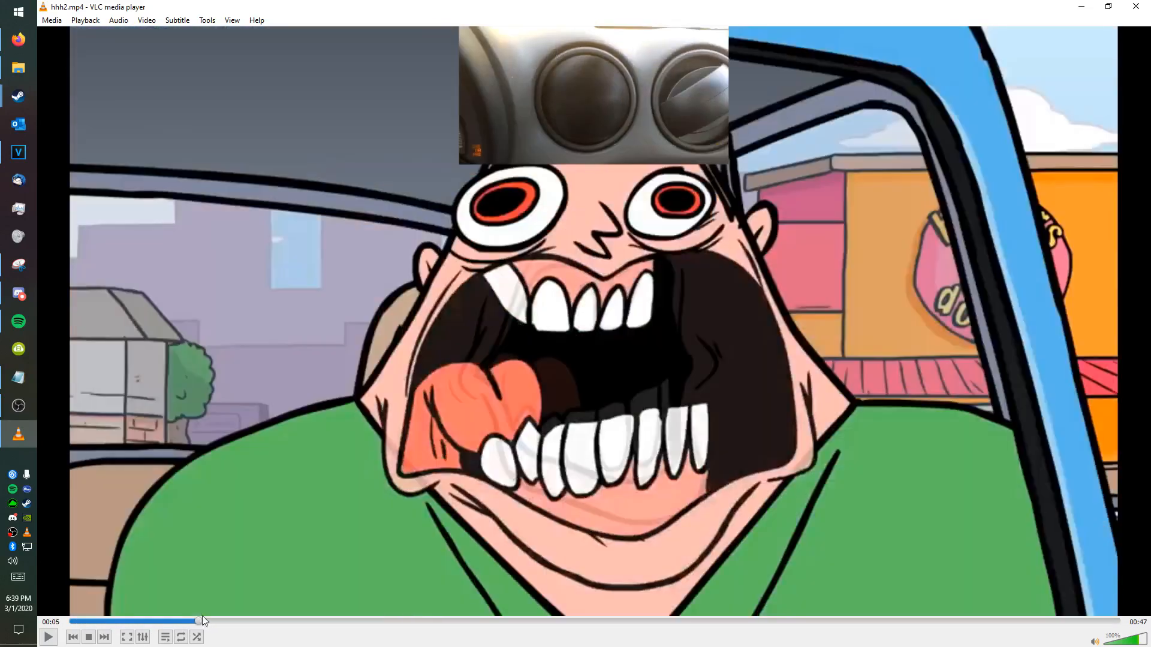
key(space)
key(space)
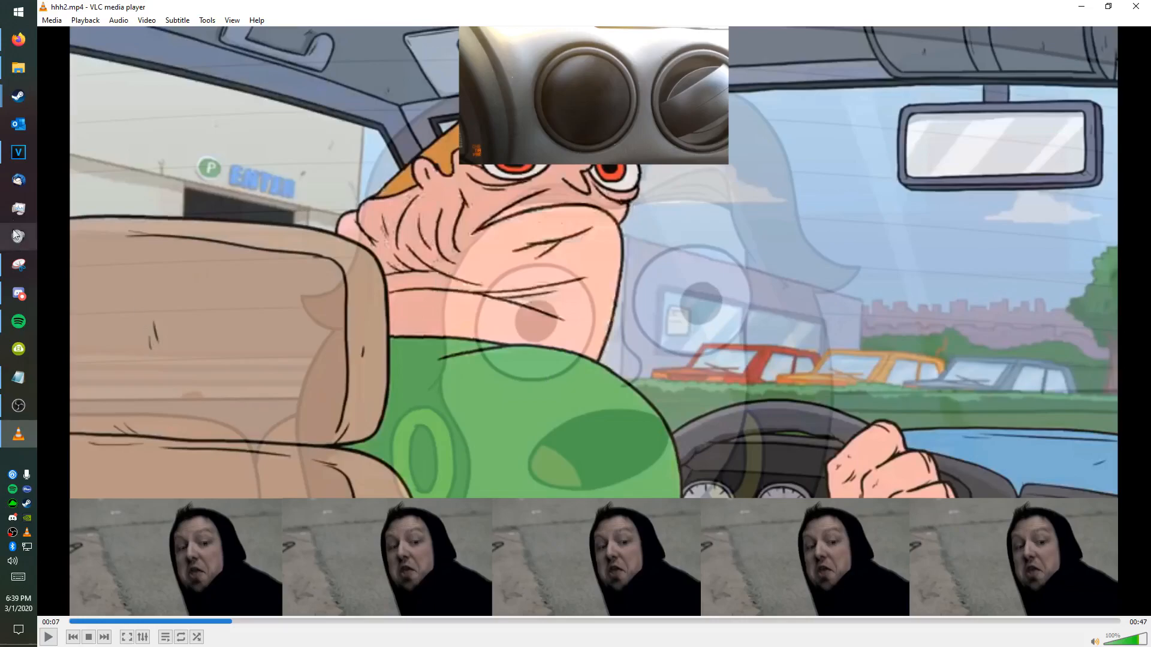
click(18, 153)
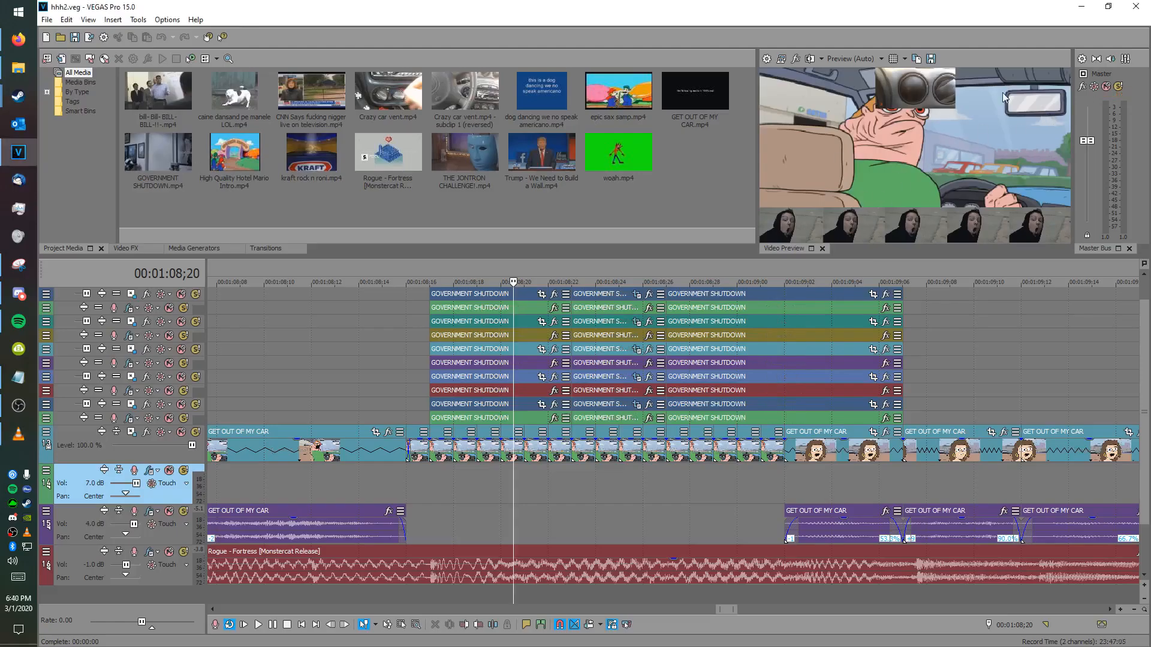
click(19, 433)
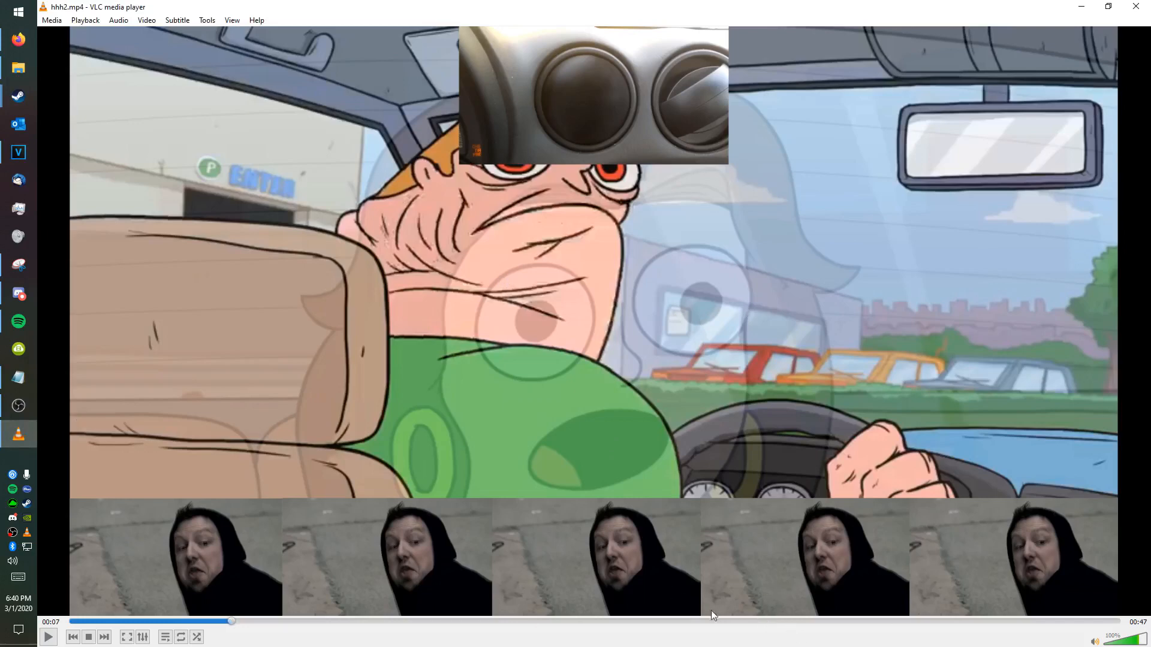
Step: Skip to around 27 seconds in hhh2.mp4, play the passage, and pause at 29 seconds to inspect the blended frame
click(836, 621)
drag(838, 625, 691, 627)
key(space)
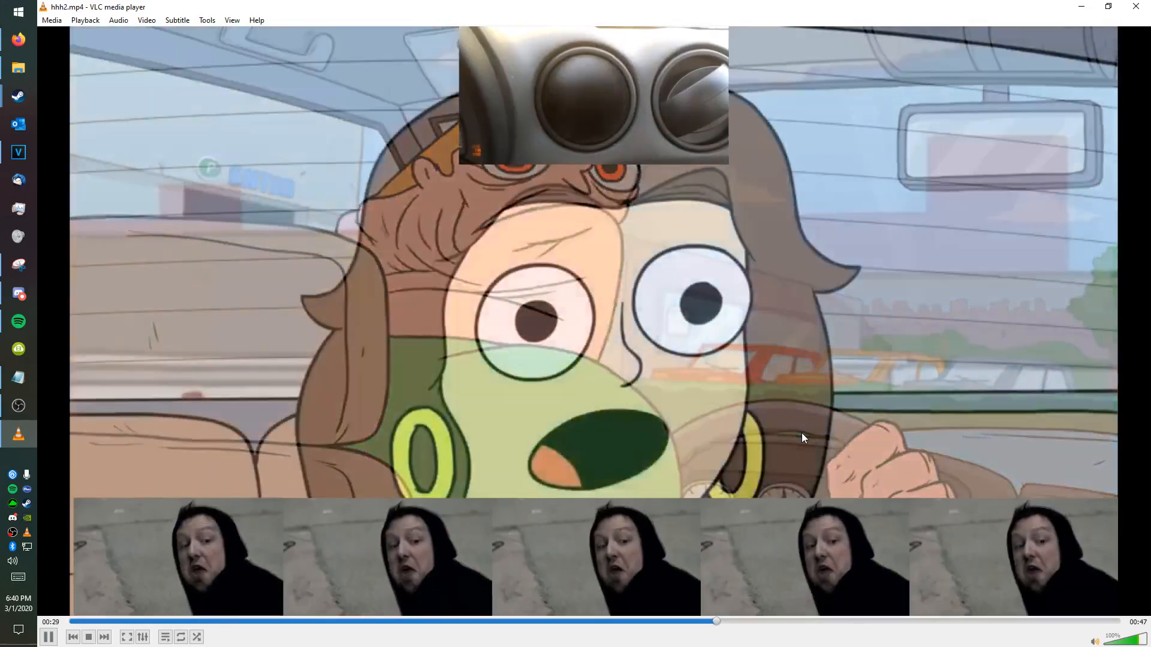
key(space)
key(space)
click(685, 622)
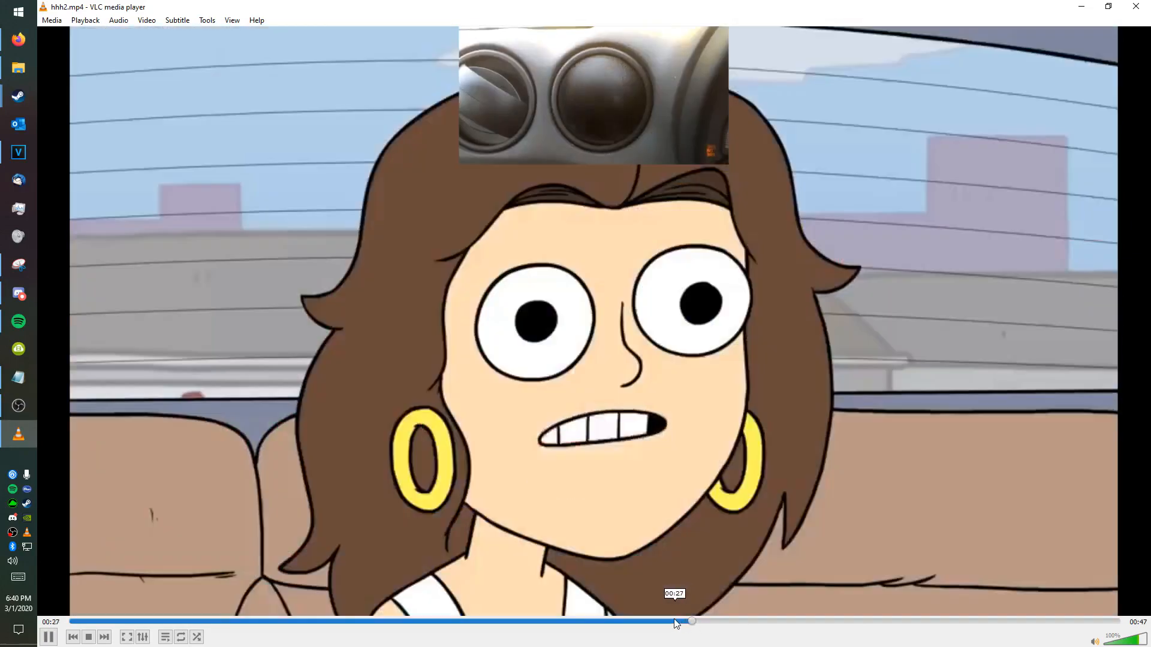
key(space)
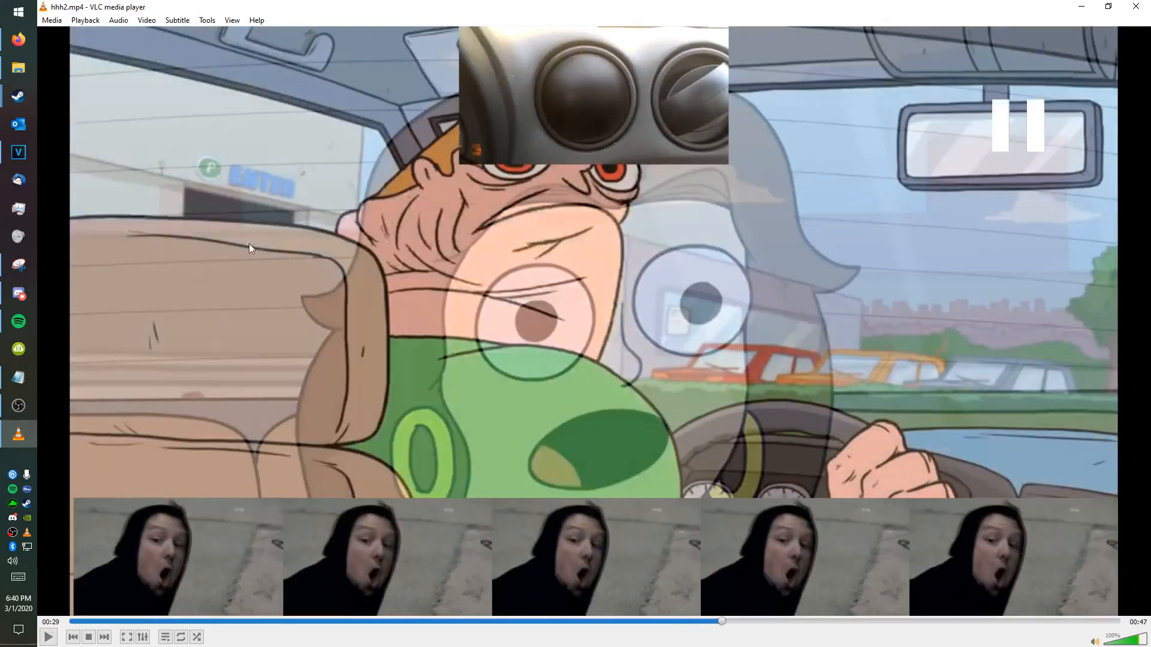
Step: Return to the VEGAS Pro project and play the matching passage from 00:01:29;11, pausing at 00:01:31;05
click(18, 153)
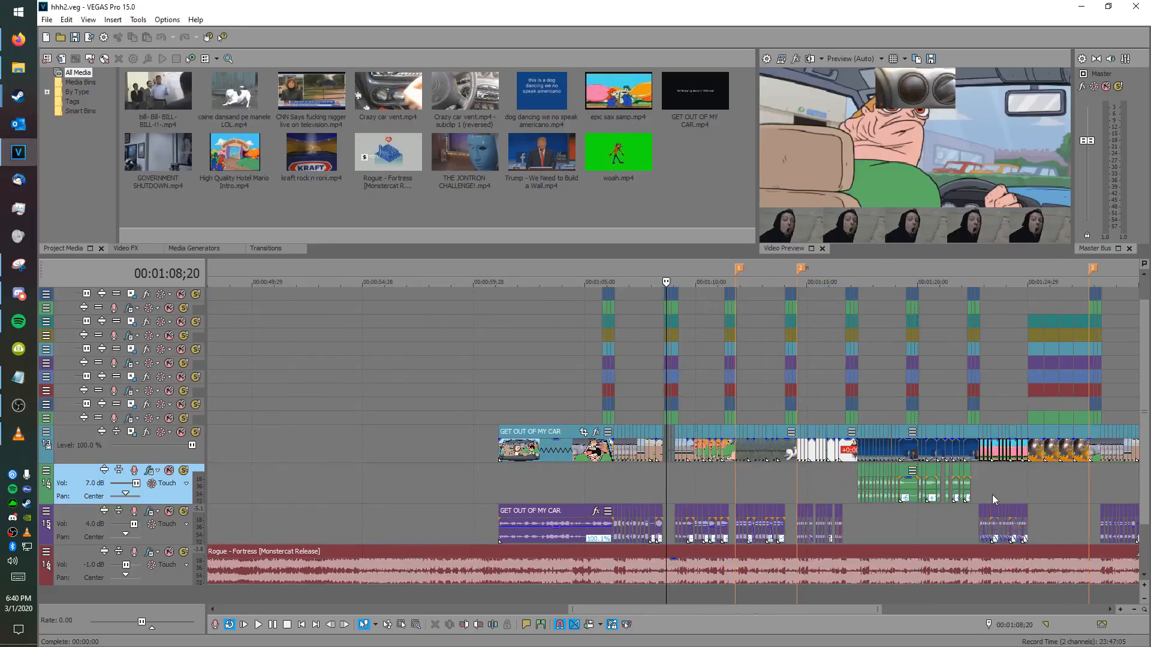
scroll(1019, 486, down, 1)
click(1034, 474)
scroll(926, 476, up, 6)
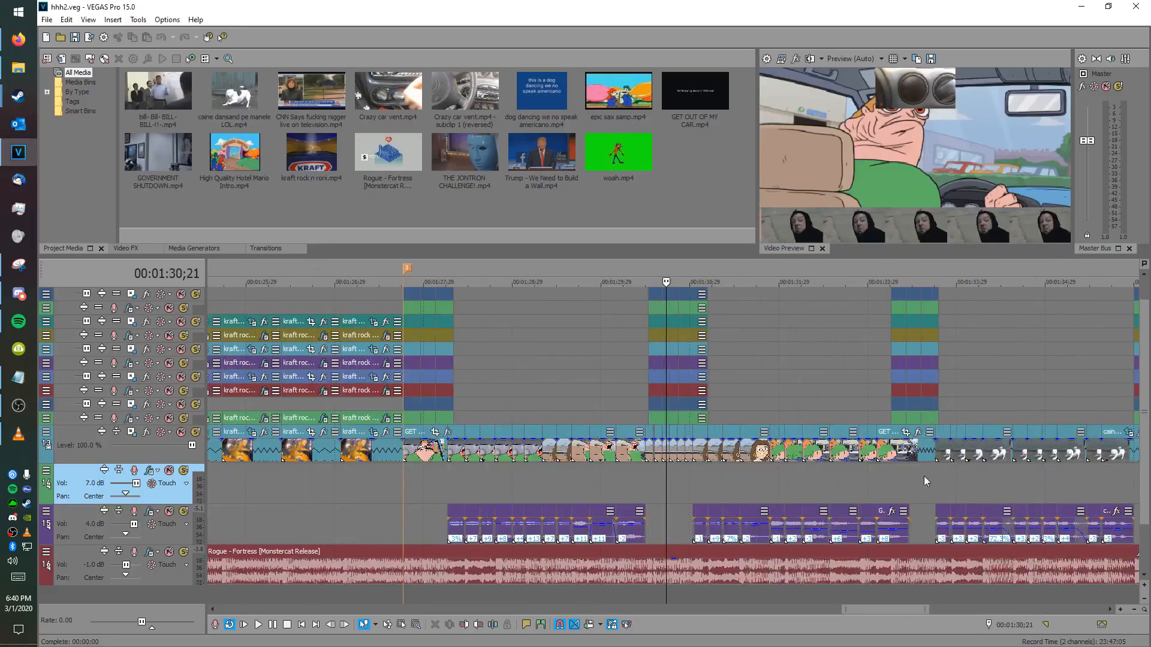
click(550, 486)
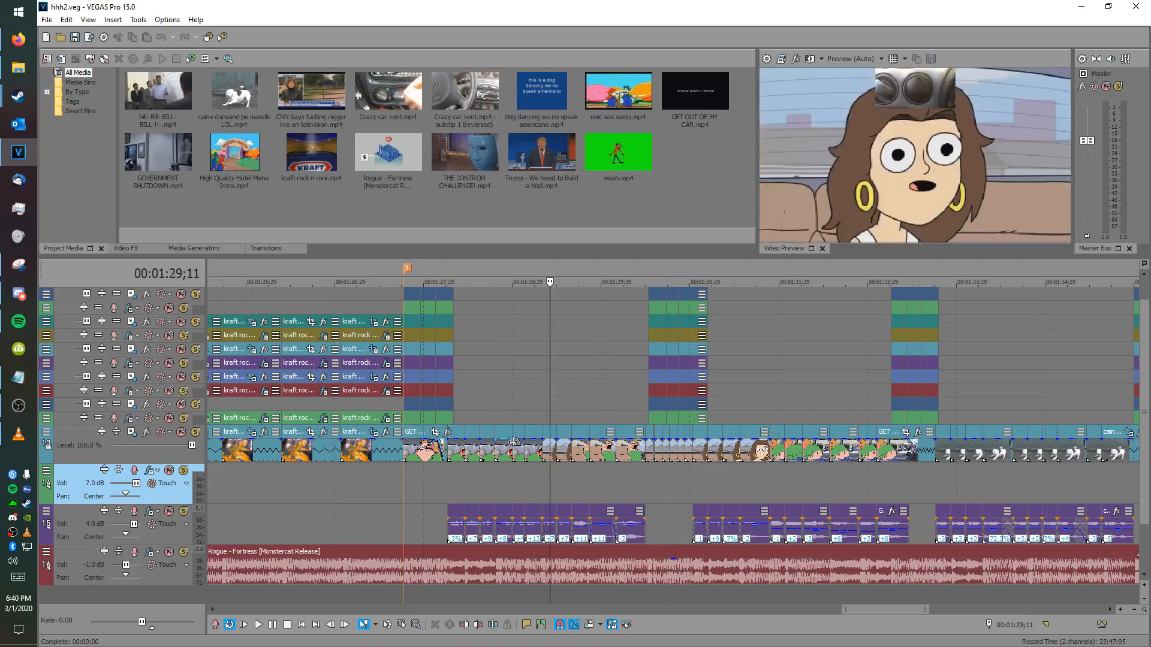
key(space)
key(Return)
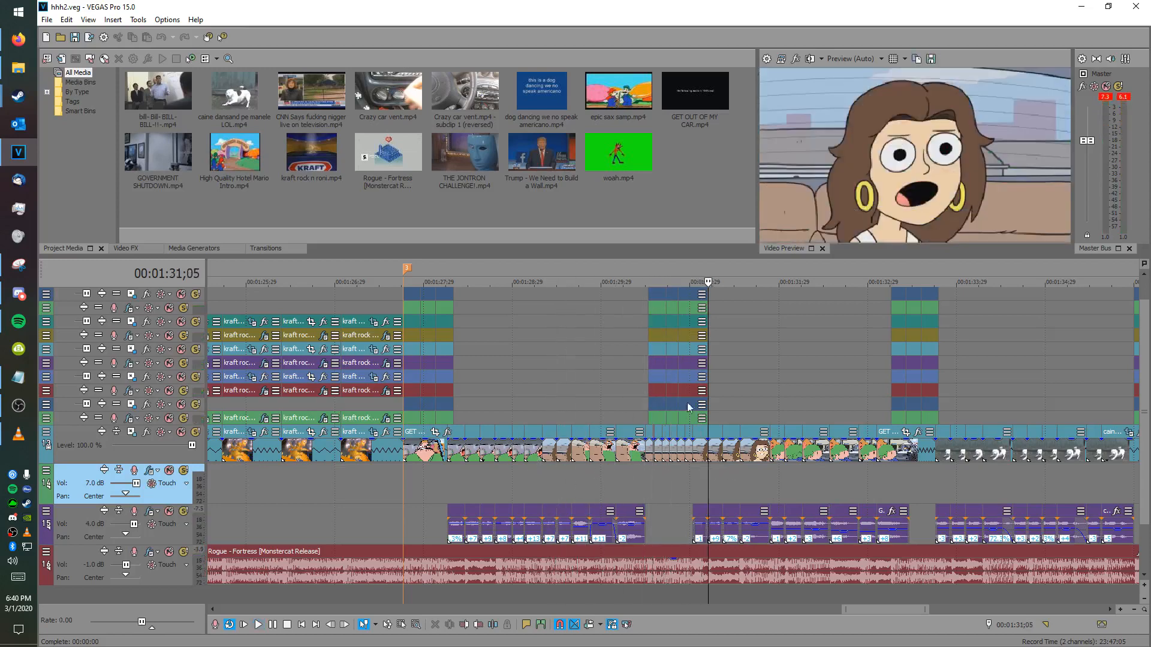
Step: Inspect the preview frame at 00:01:30;25 within the GOVERNMENT SHUTDOWN clips
click(678, 480)
scroll(678, 479, up, 5)
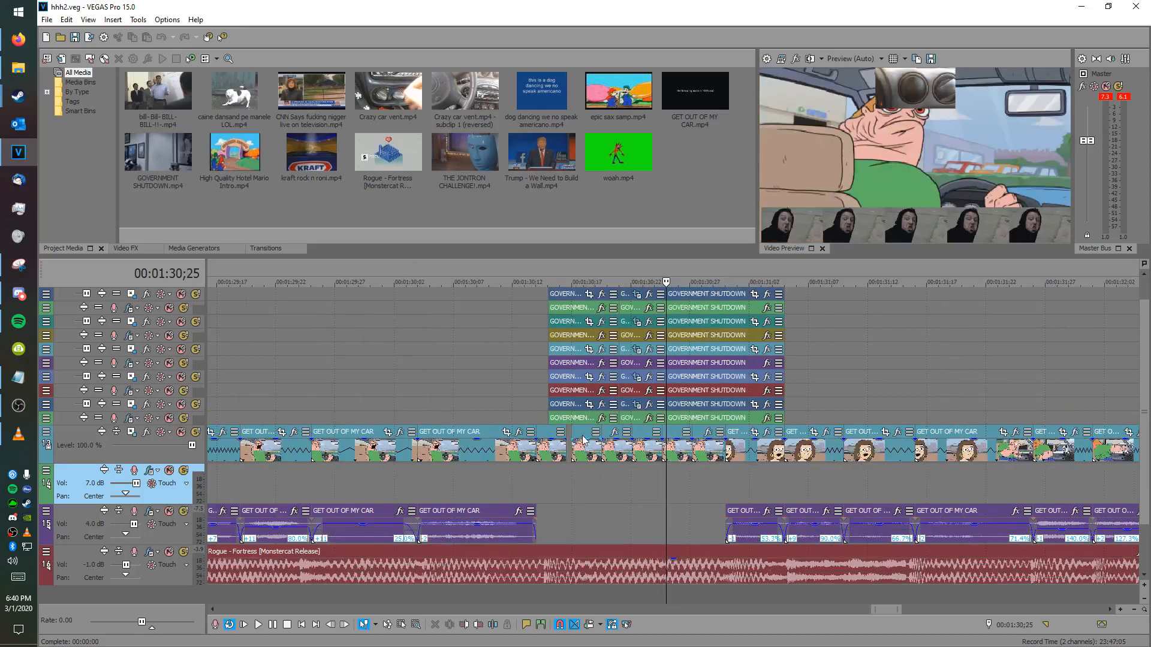
scroll(580, 442, down, 5)
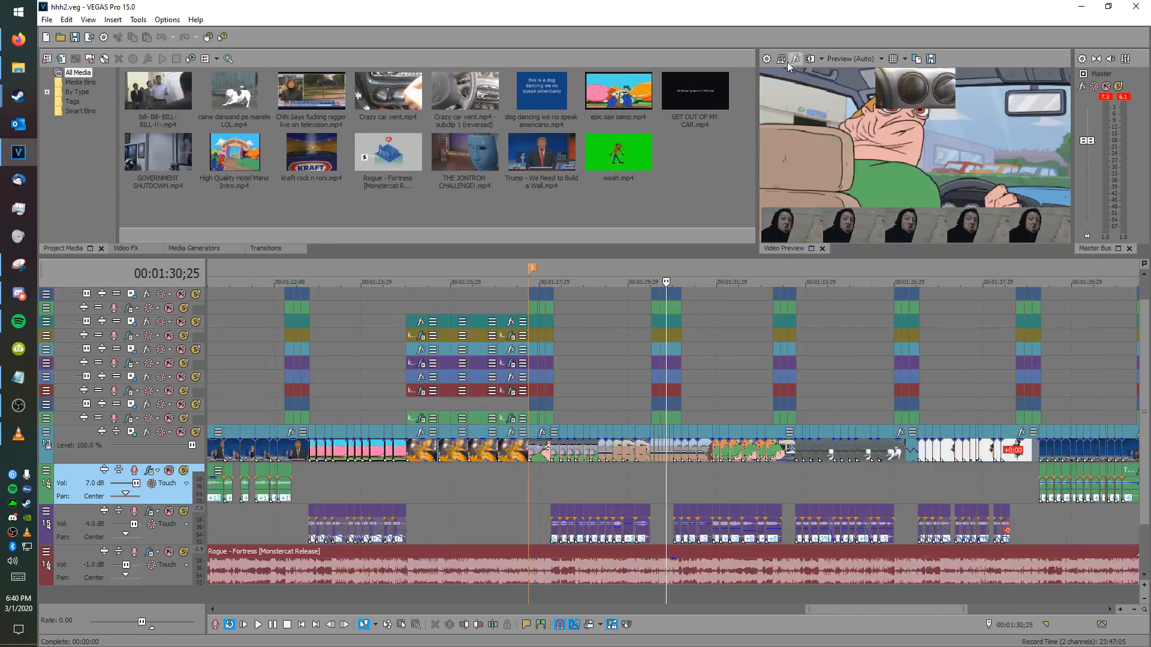
Step: Start a new empty project
click(47, 38)
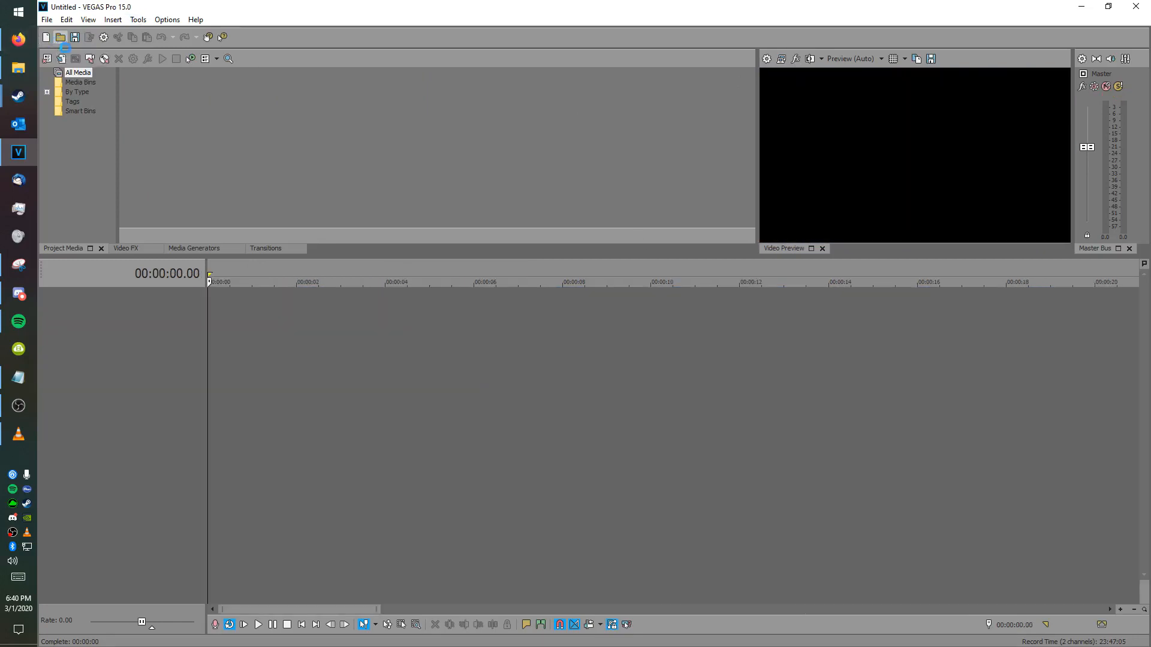
Step: Open the crocodile clip moYiBObzBhdBdael.mp4 from the new vids folder onto the timeline
key(ctrl+o)
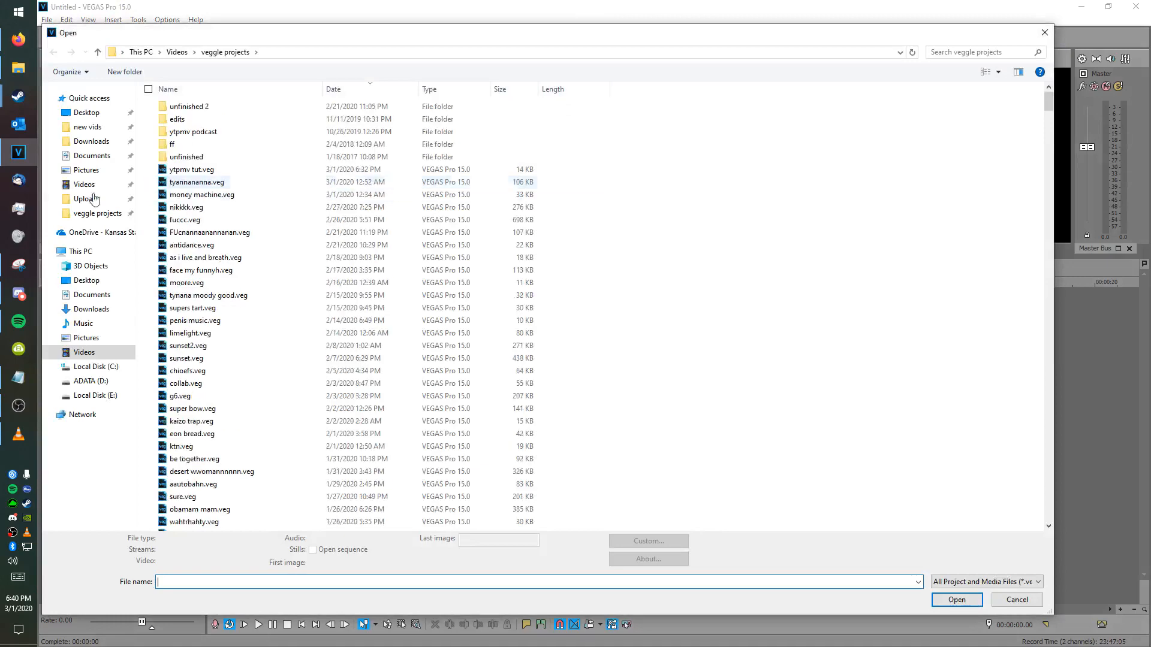
click(100, 129)
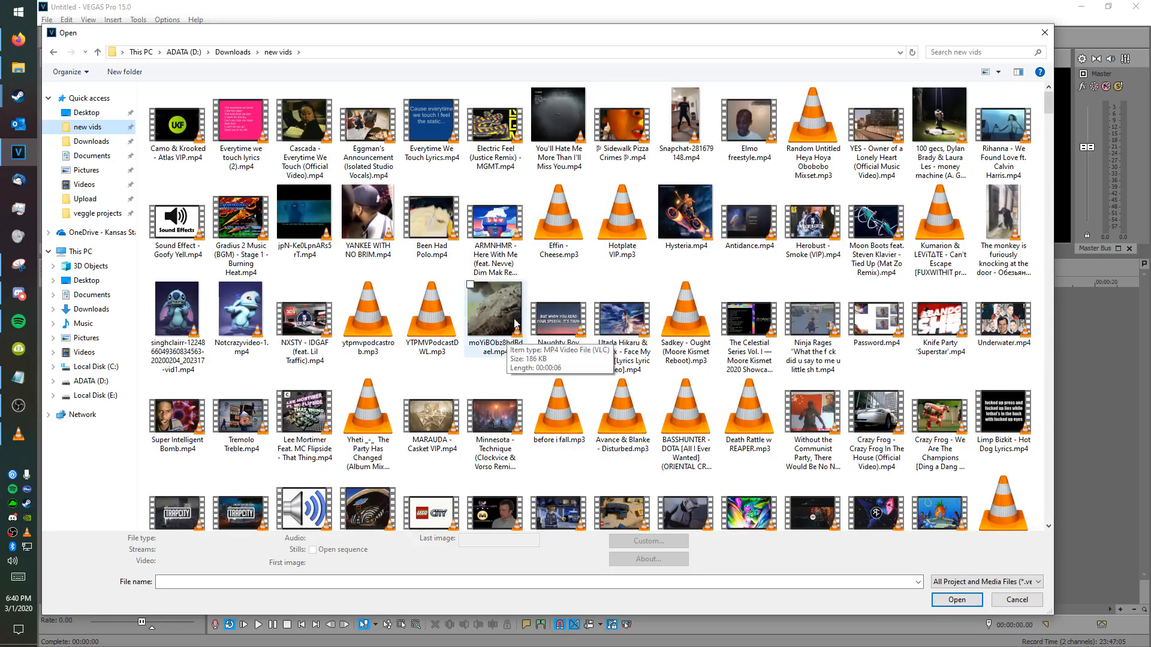
double_click(514, 323)
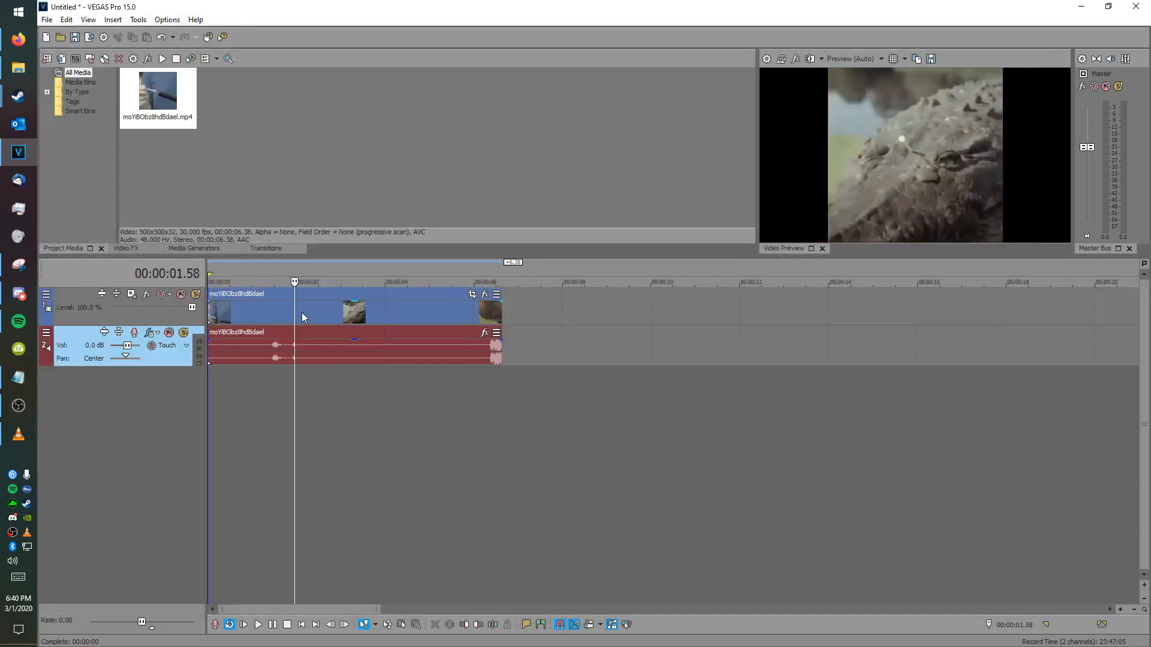
Step: Examine the clip's frame size in the general file information of its event properties, and close them without changes
click(339, 314)
right_click(339, 314)
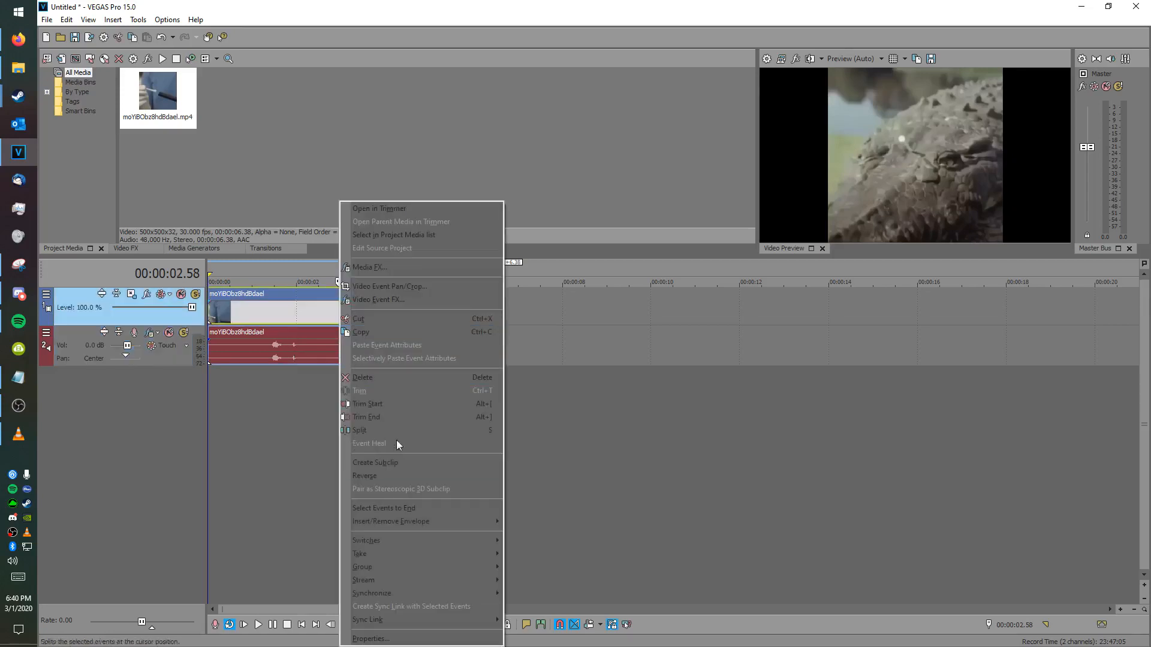
click(381, 639)
click(565, 122)
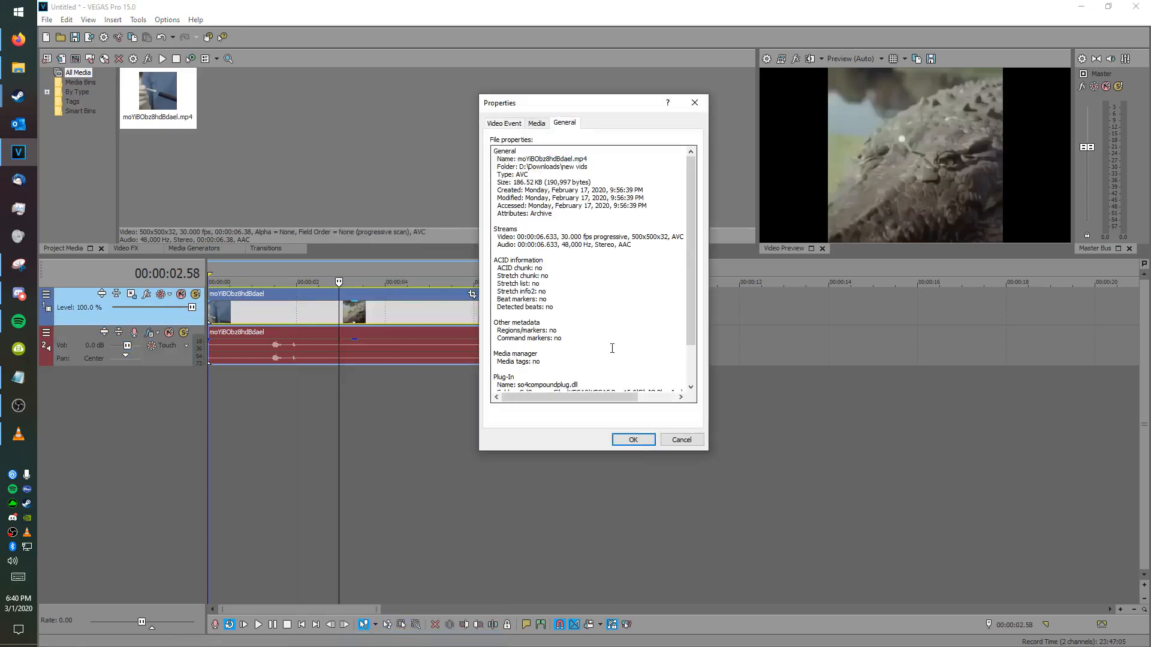
scroll(530, 326, down, 2)
scroll(593, 234, up, 2)
drag(633, 237, 658, 237)
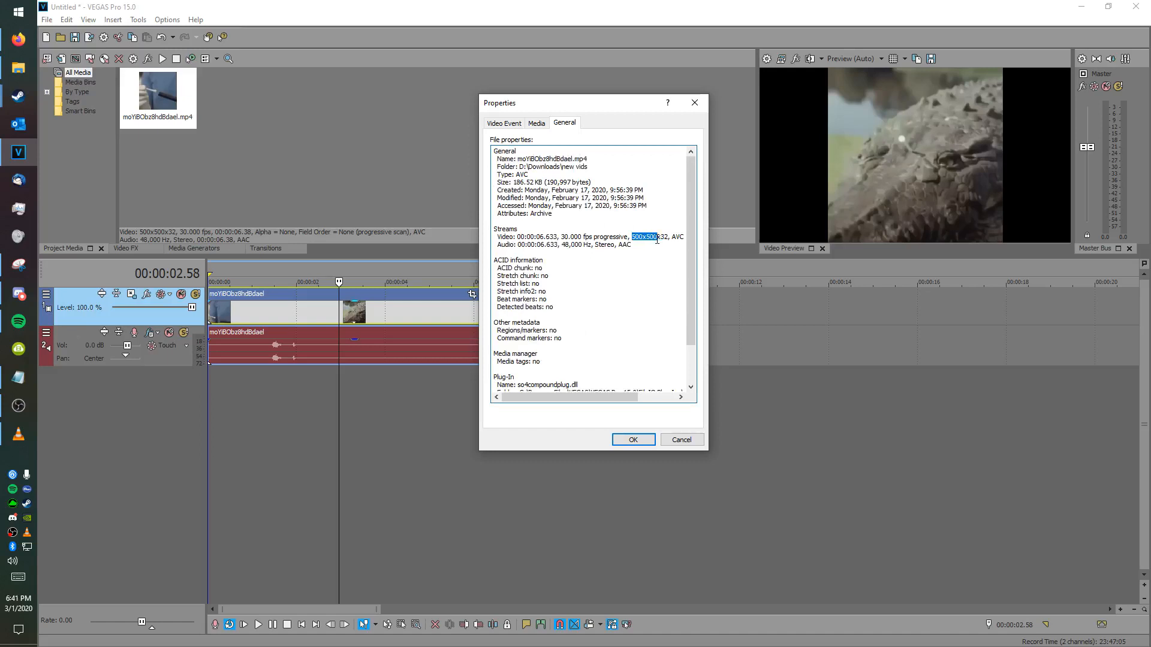
click(673, 440)
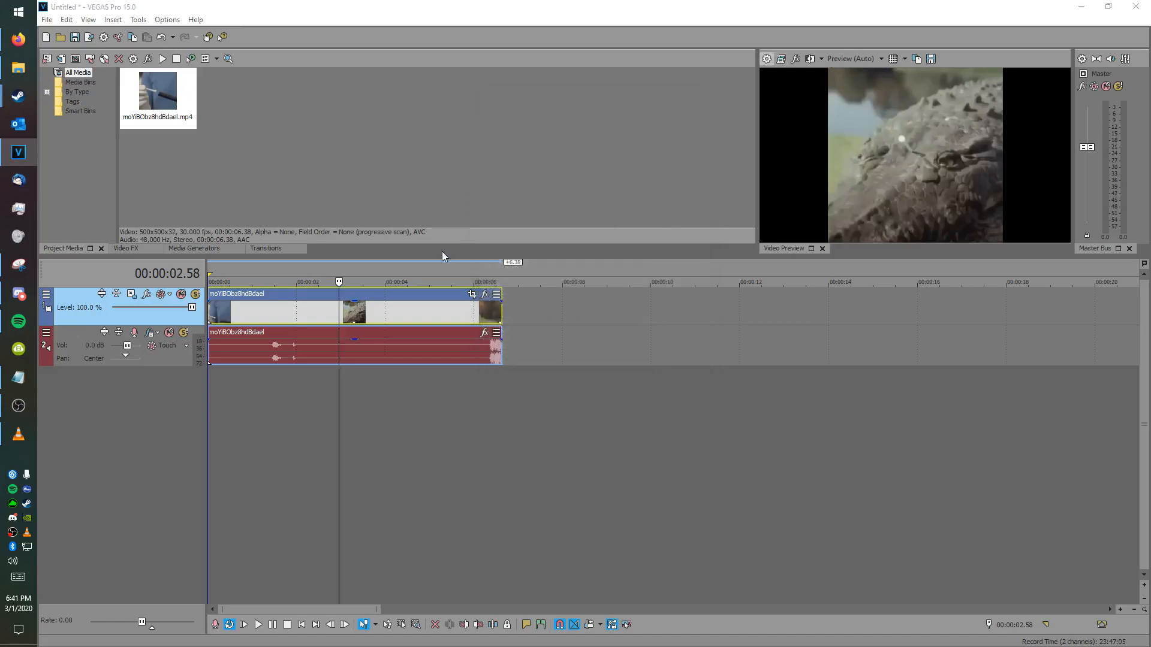
Step: Set the project's video width to 1080 to match the clip's square format, and apply the change
key(alt+Return)
text(108)
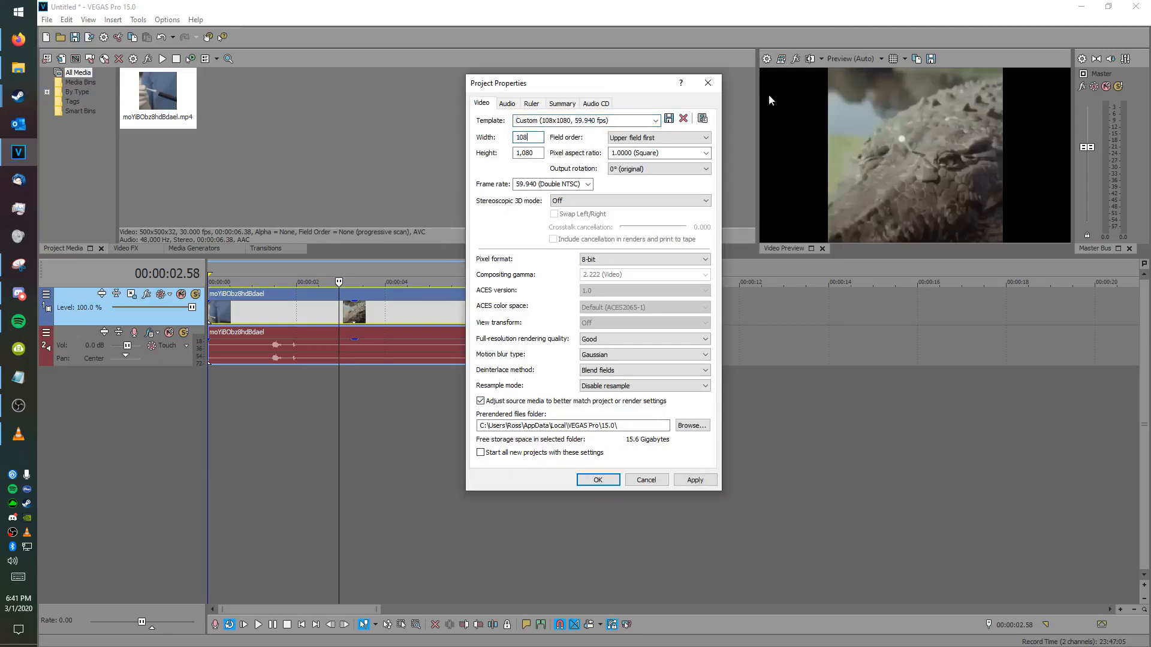
text(0)
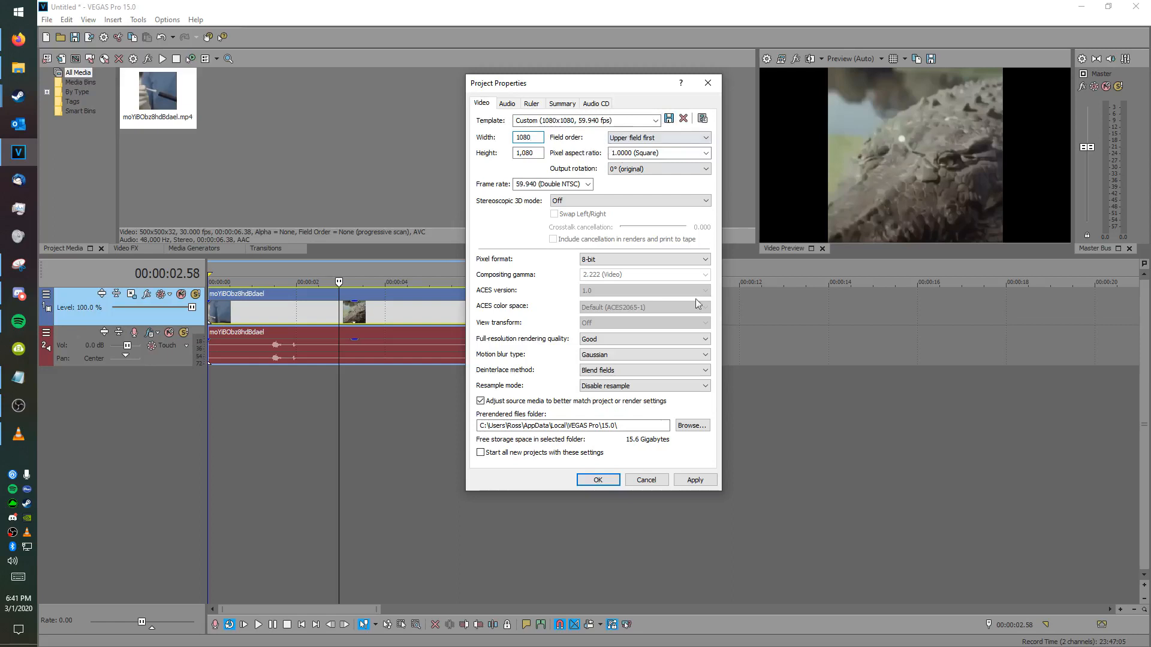
click(695, 480)
click(603, 484)
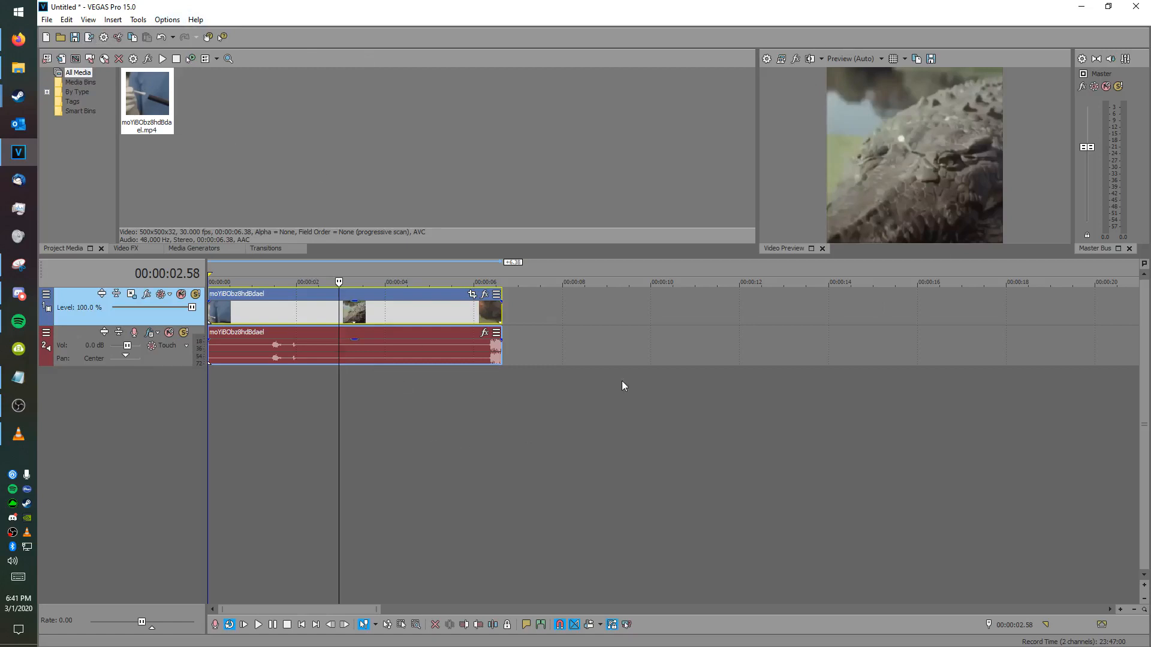
Step: Set the loop region from about 00:00:01.19 to the end of the clip at 00:00:06.38
scroll(622, 386, down, 6)
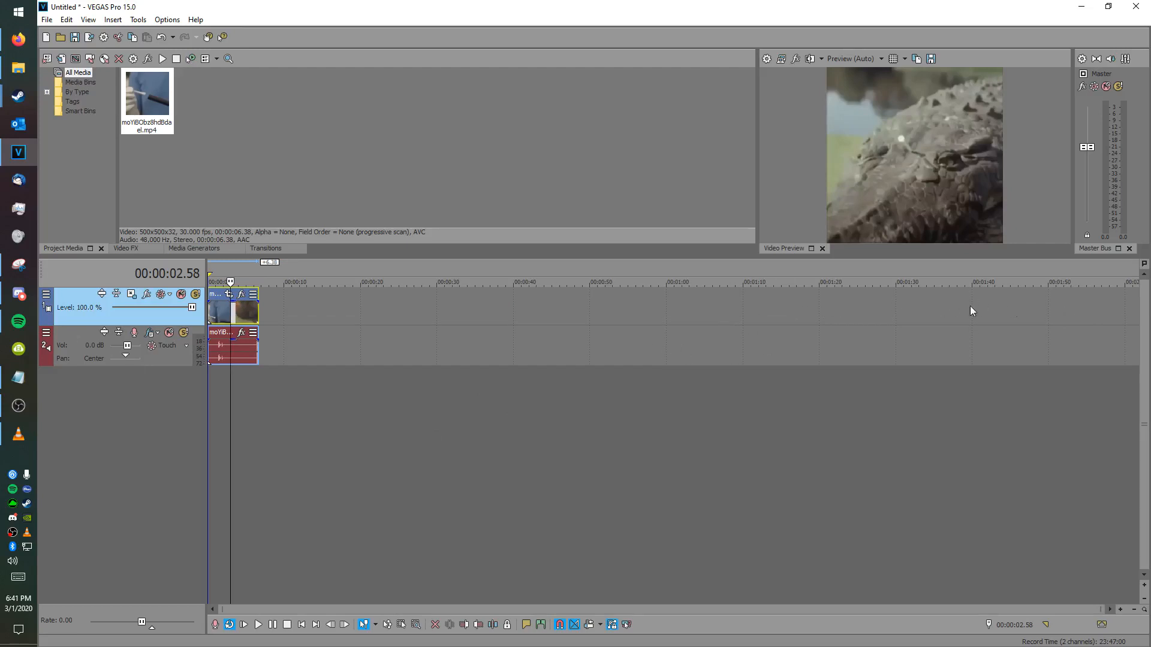
scroll(267, 385, up, 6)
drag(725, 389, 208, 389)
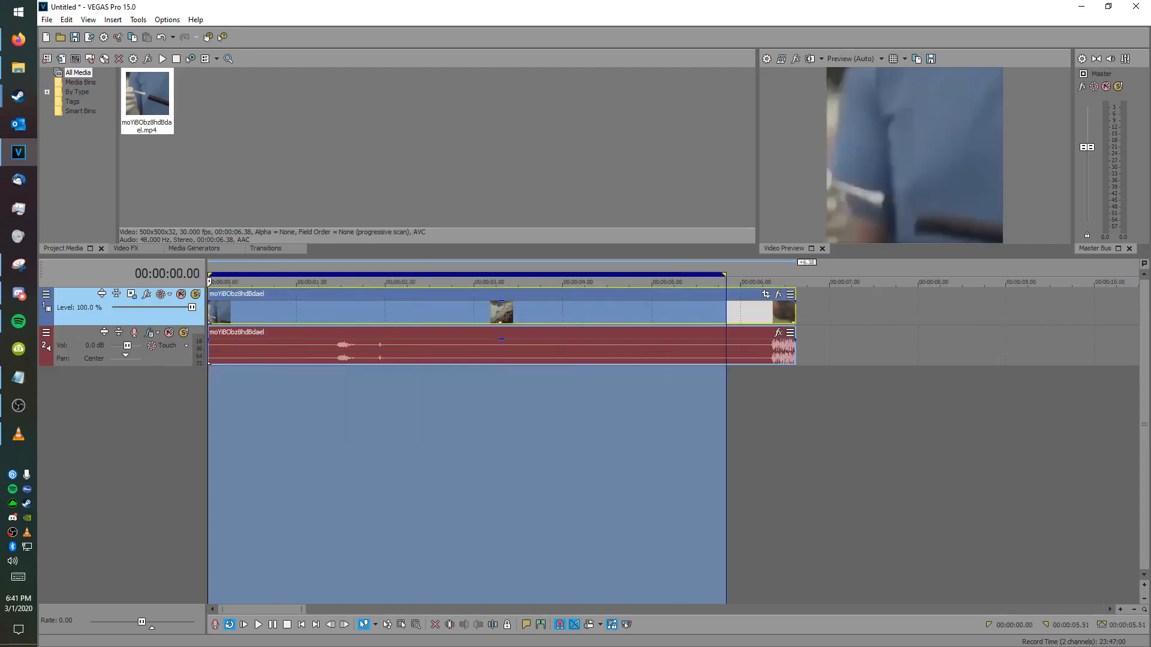
drag(209, 276, 325, 276)
drag(725, 276, 795, 281)
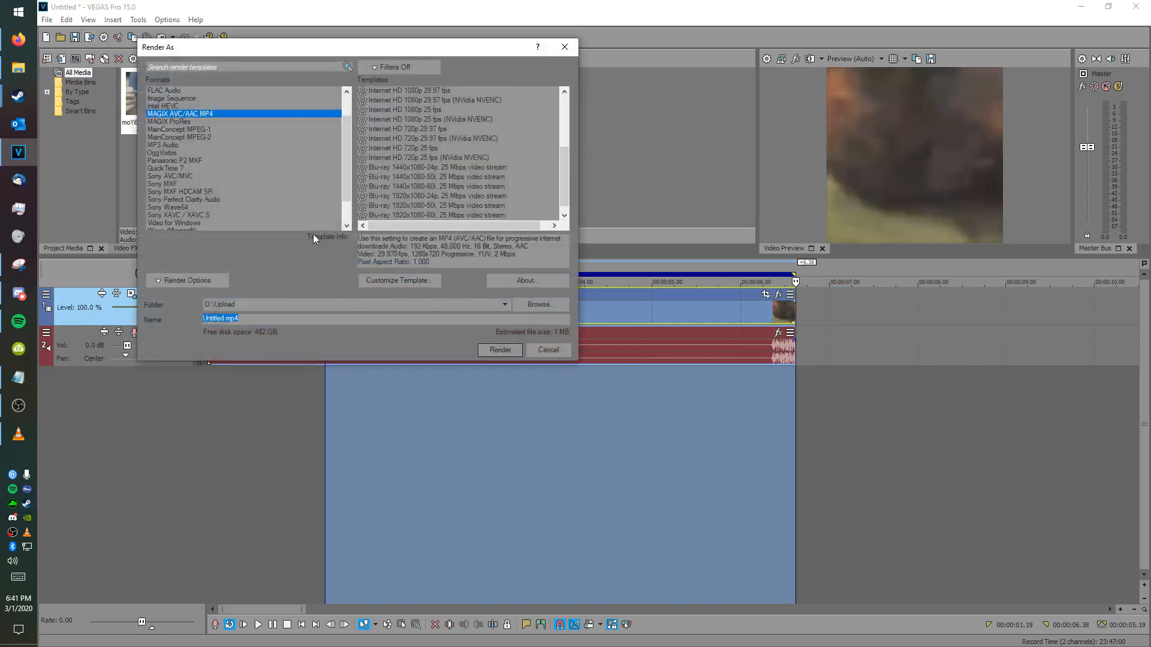
Step: Limit the render to the loop region only in the render options
click(191, 284)
click(153, 293)
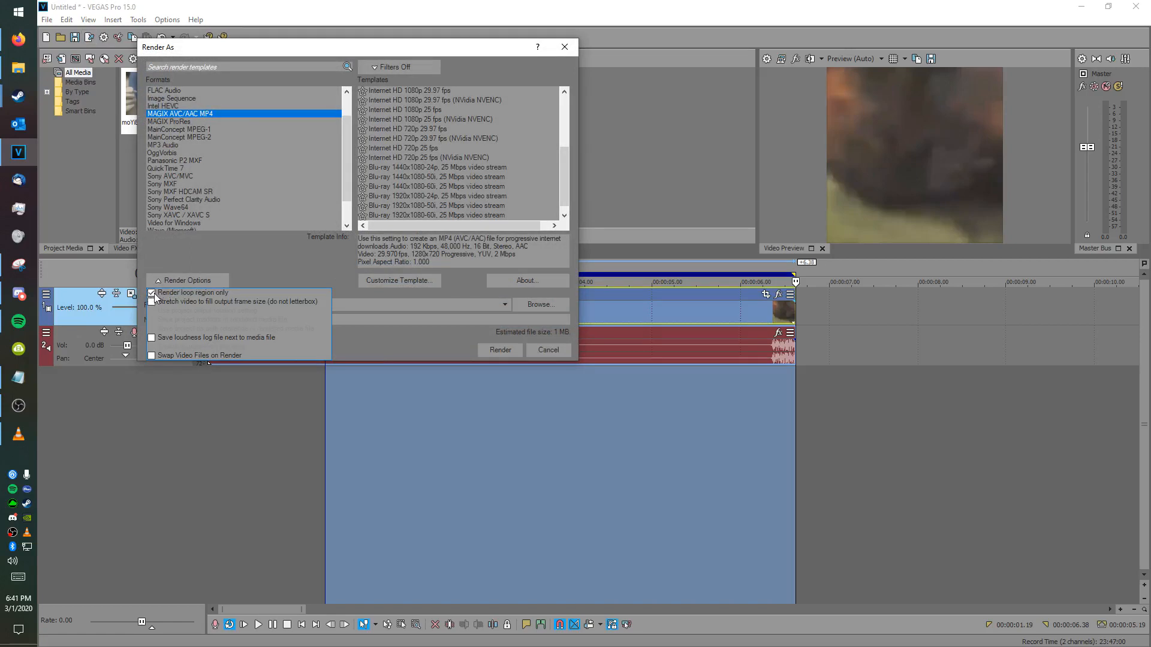
click(214, 277)
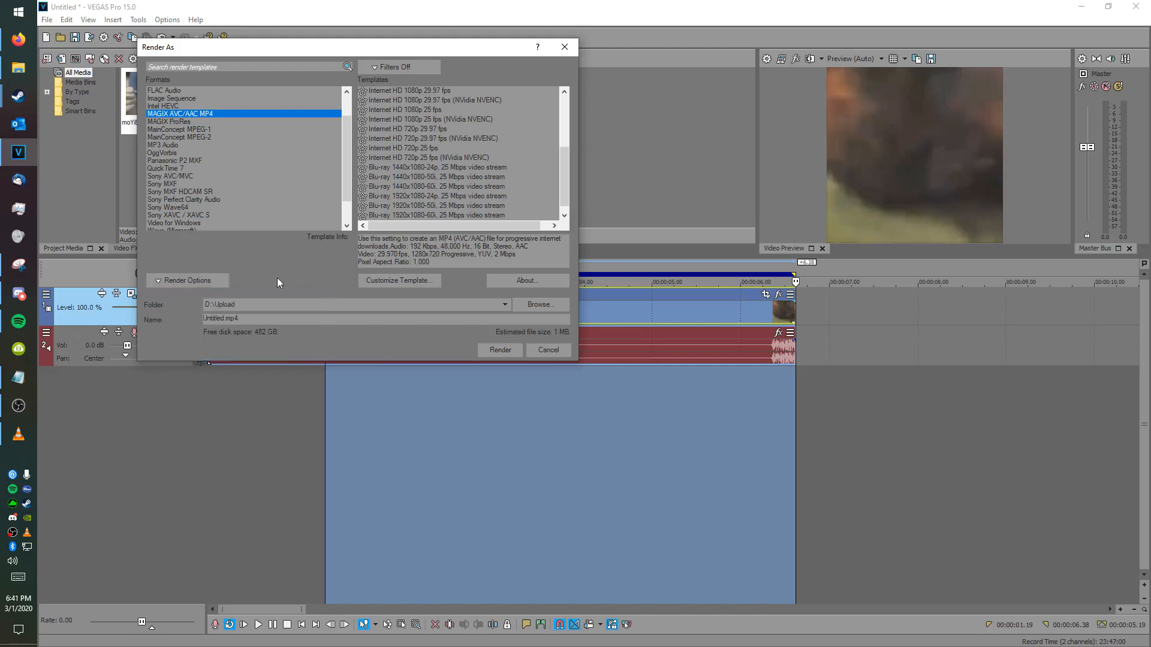
Step: Customize the Internet HD 1080p 59.94 fps MAGIX AVC template with a custom frame size of 1080 by 1080
scroll(433, 154, up, 1)
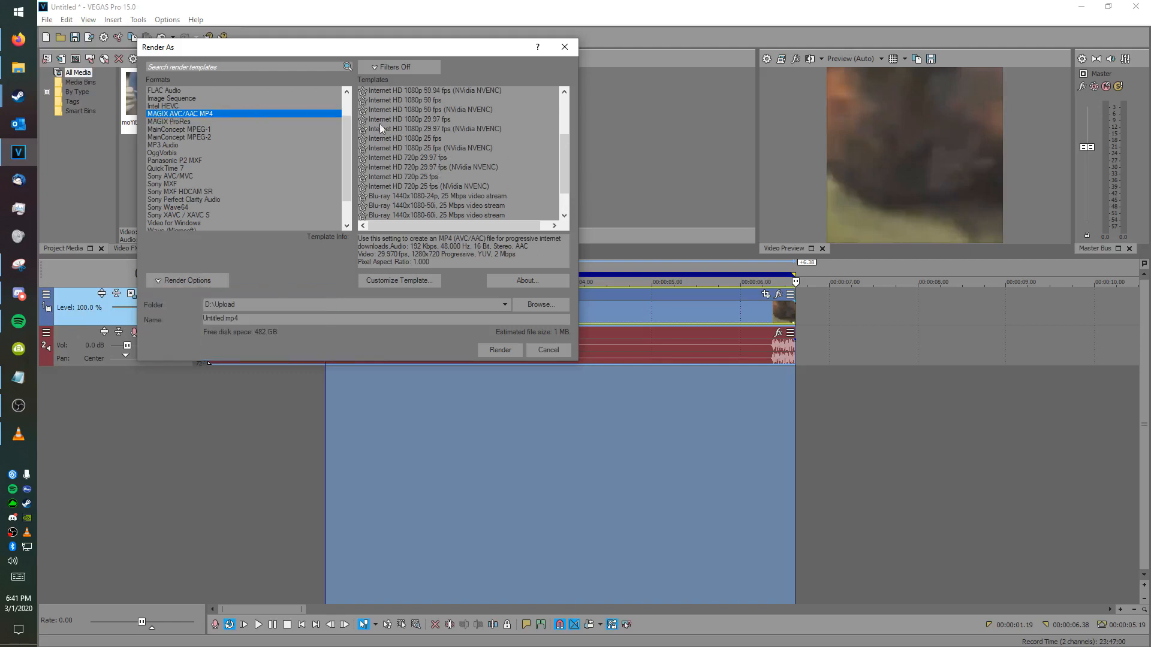
scroll(426, 93, up, 1)
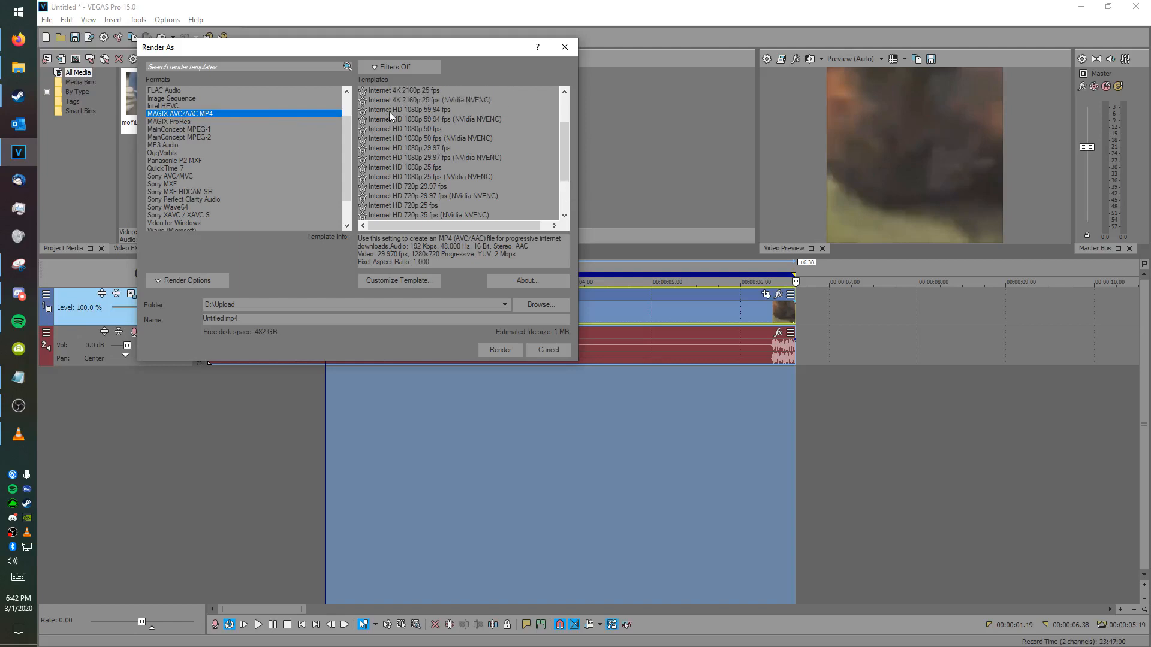
click(435, 110)
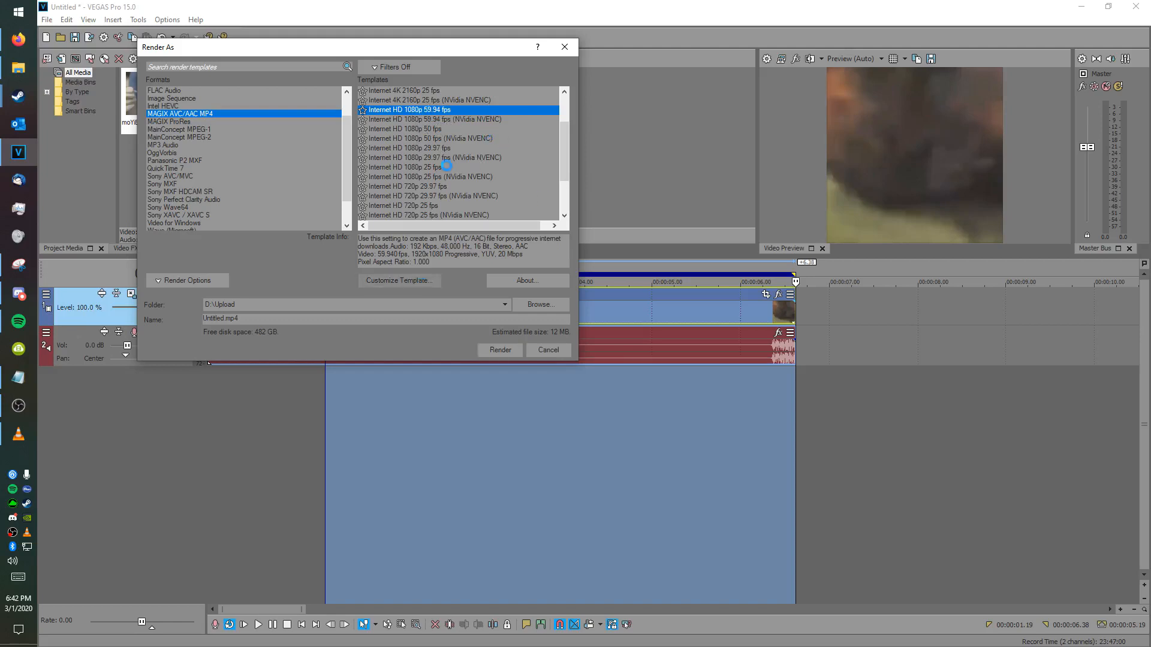
click(350, 127)
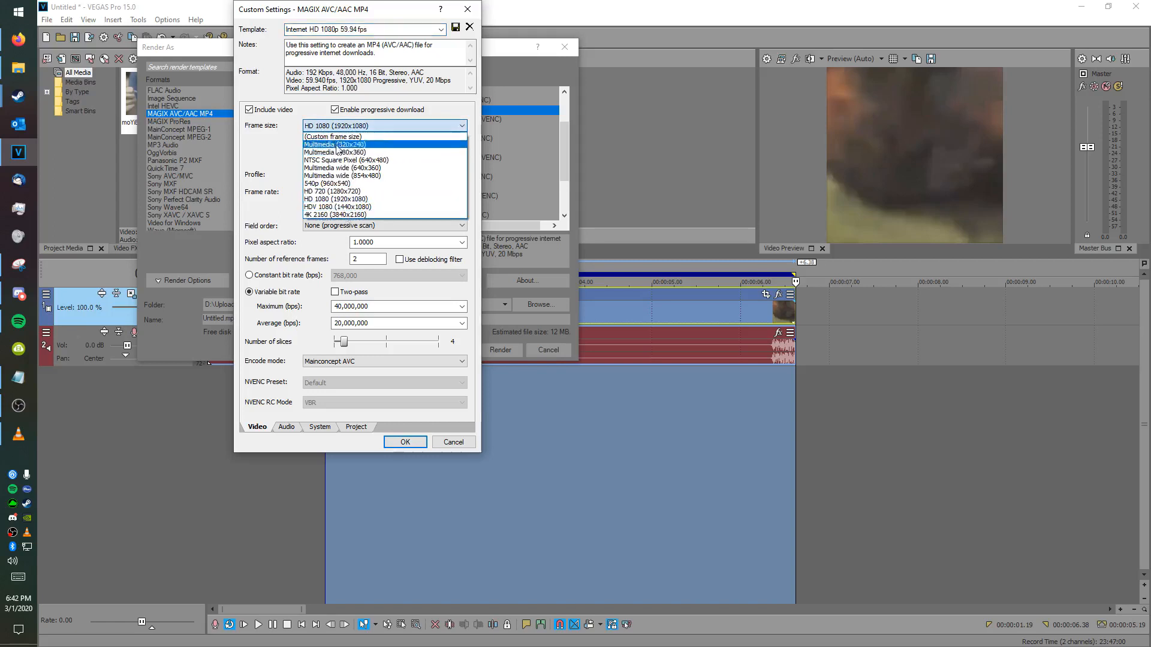
click(333, 137)
double_click(350, 142)
text(1080)
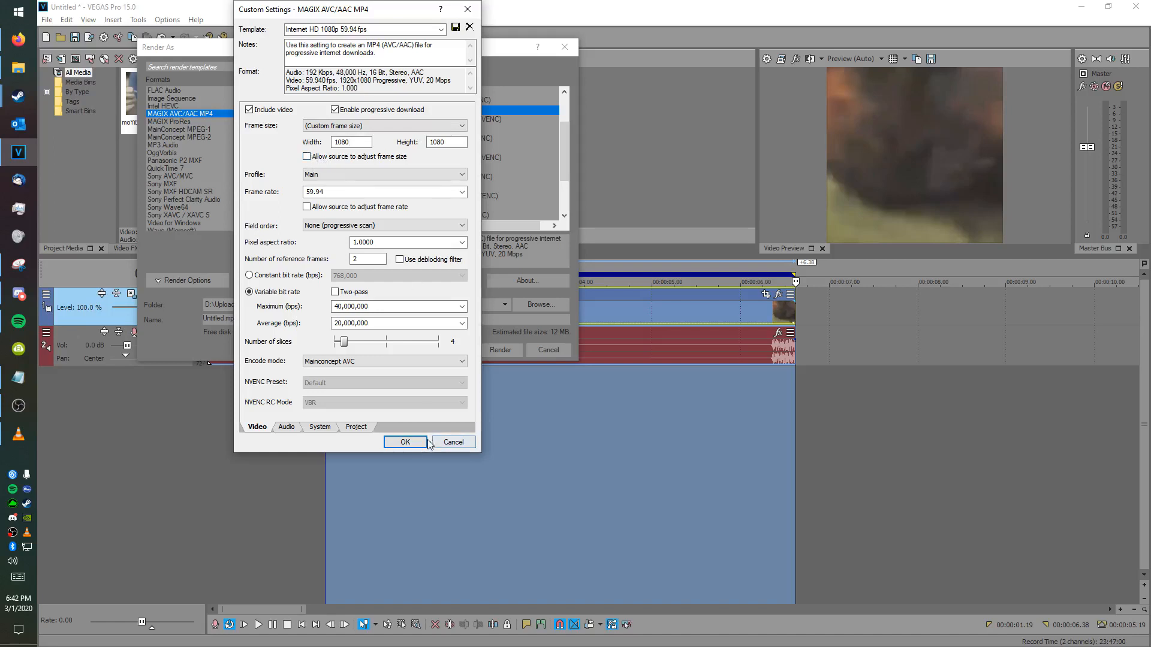
click(349, 142)
click(366, 127)
click(368, 127)
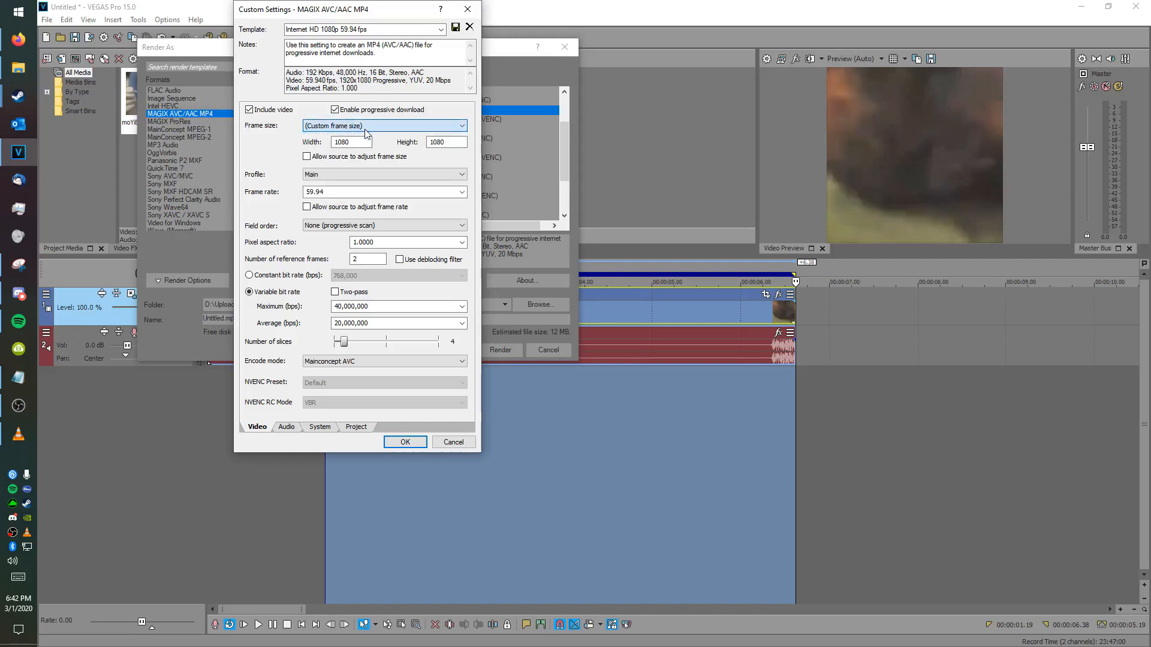
click(405, 442)
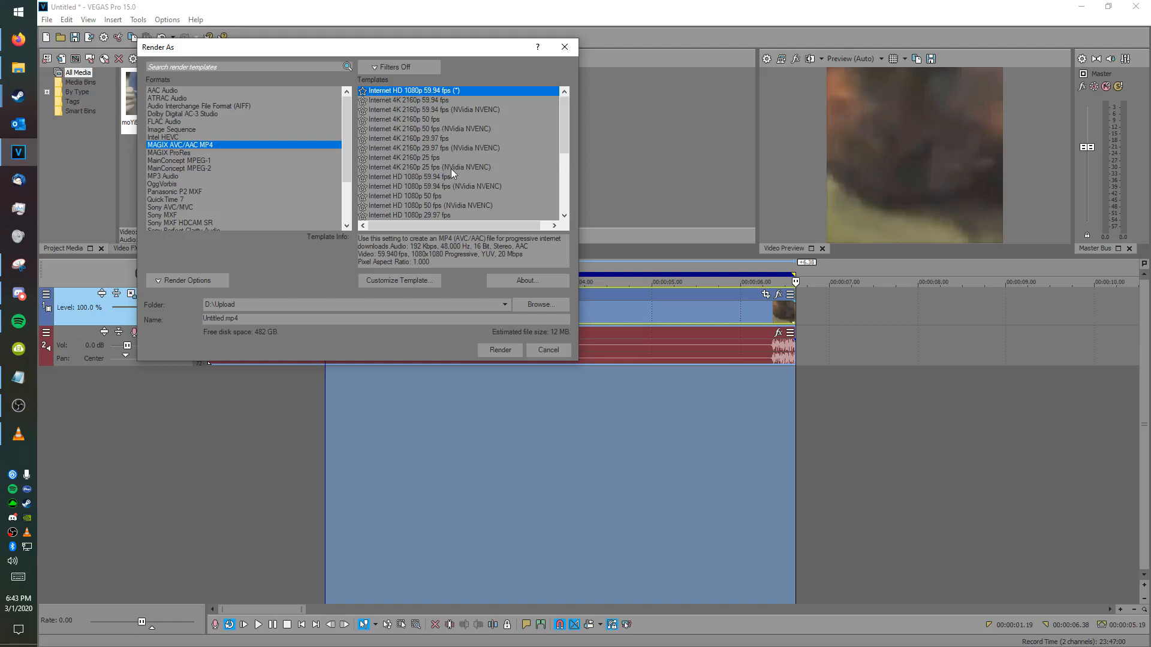
Step: Customize the Internet HD 720p 29.97 fps template with maximum and average bit rates of 2,000,000 bps
scroll(451, 168, down, 2)
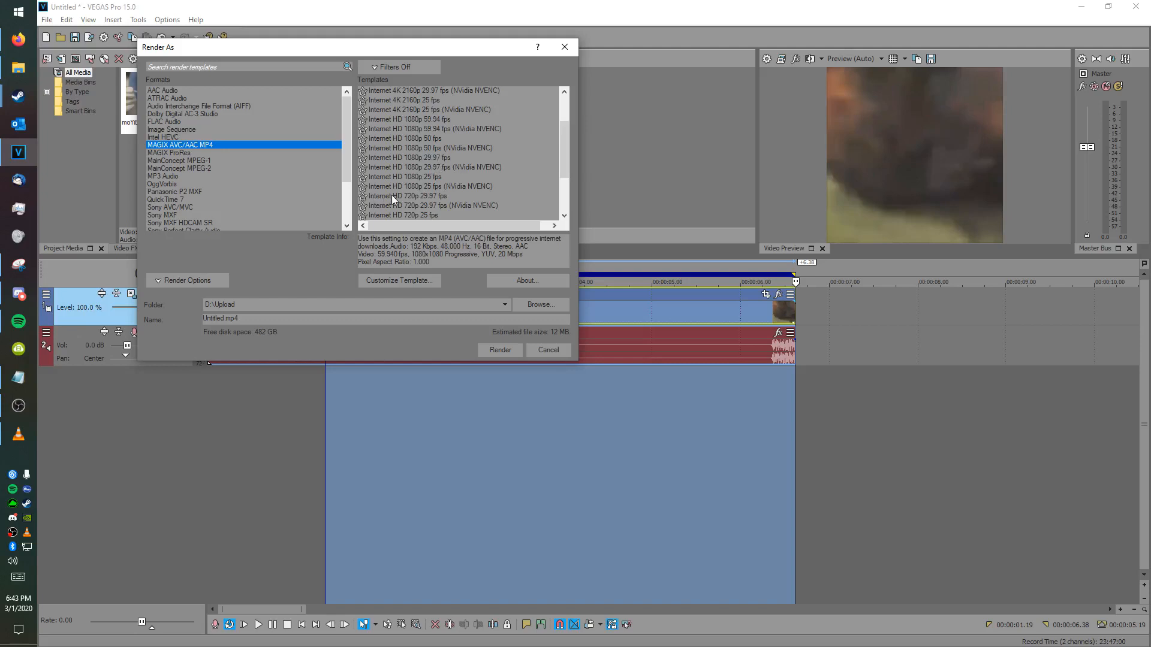
click(434, 197)
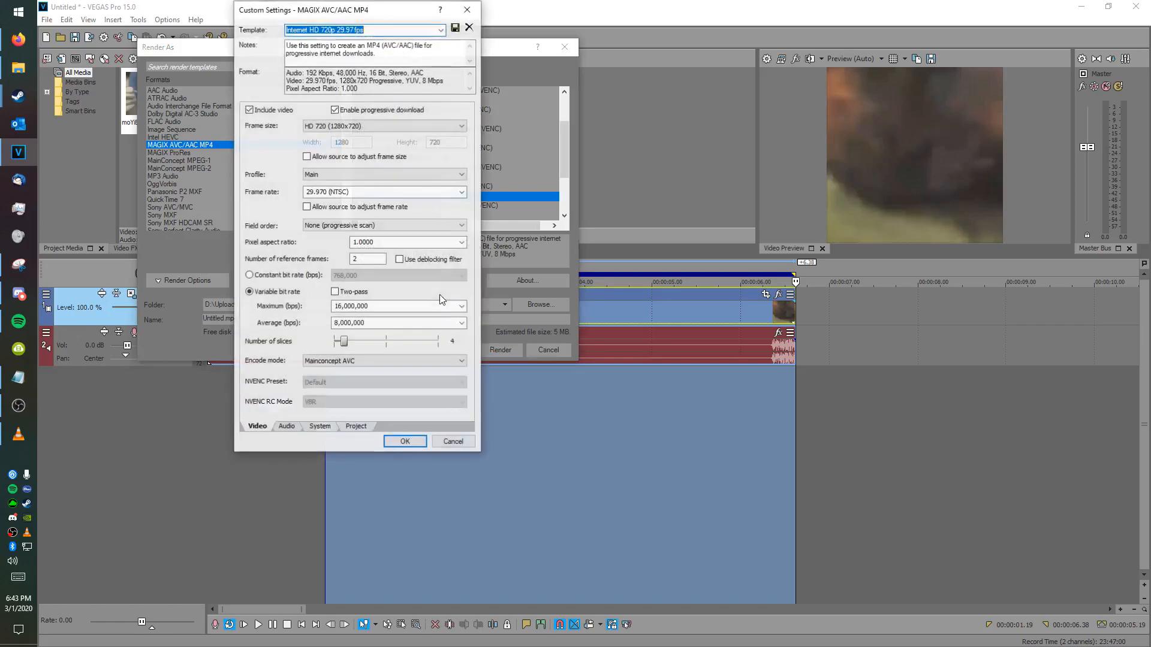
click(462, 307)
click(462, 308)
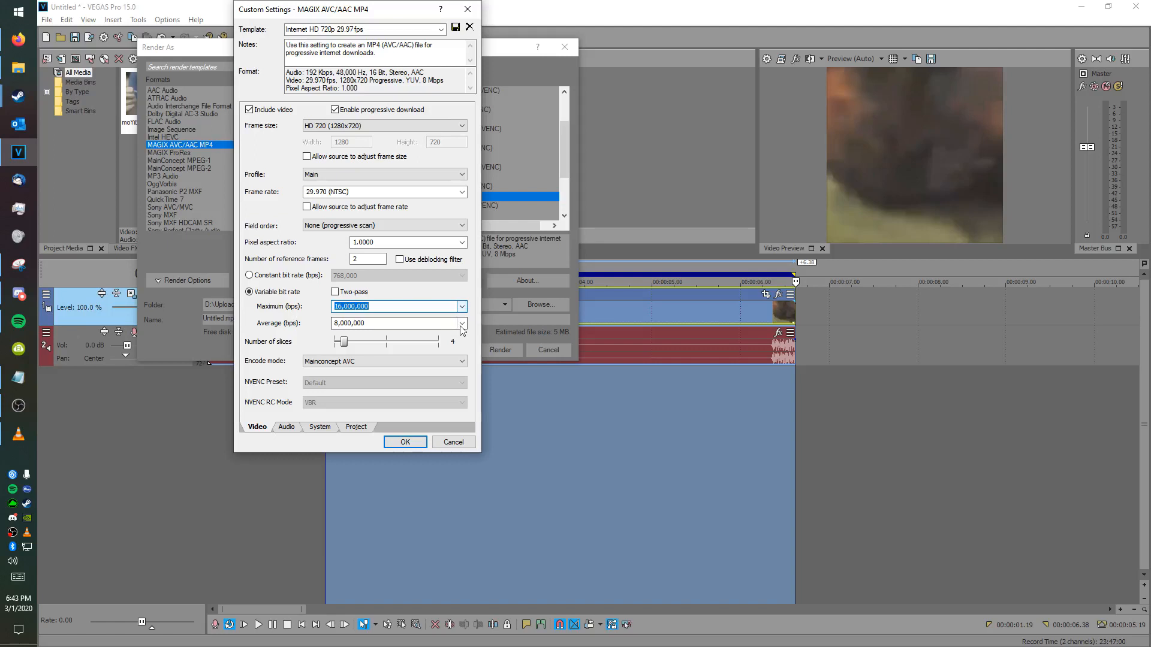
click(461, 311)
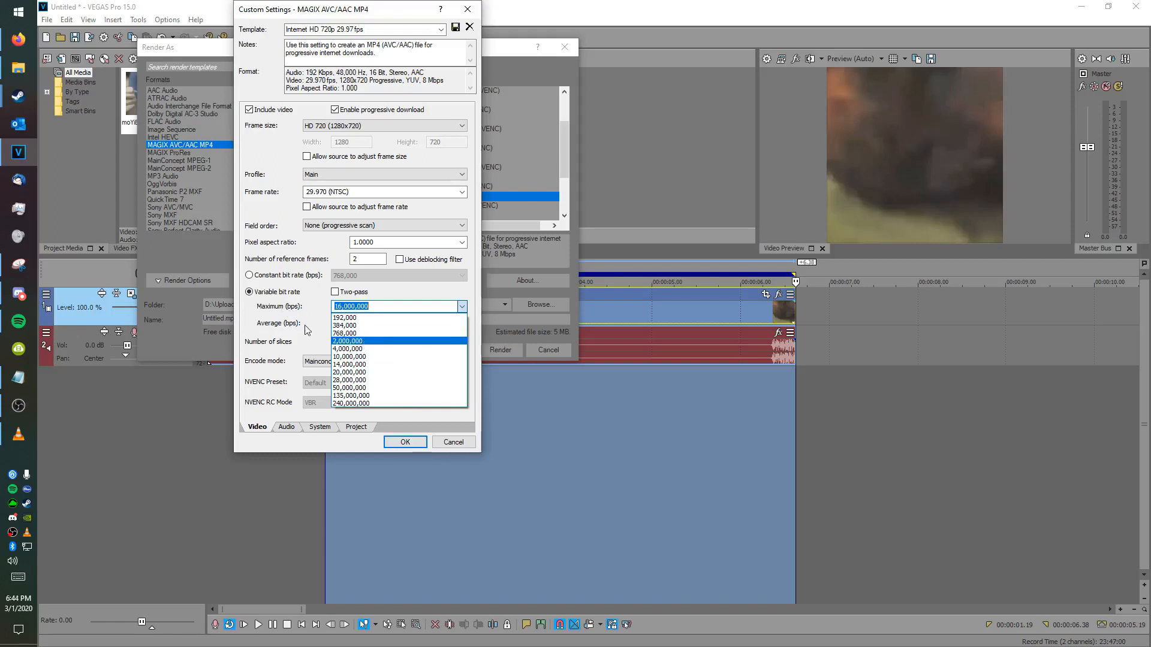
click(372, 341)
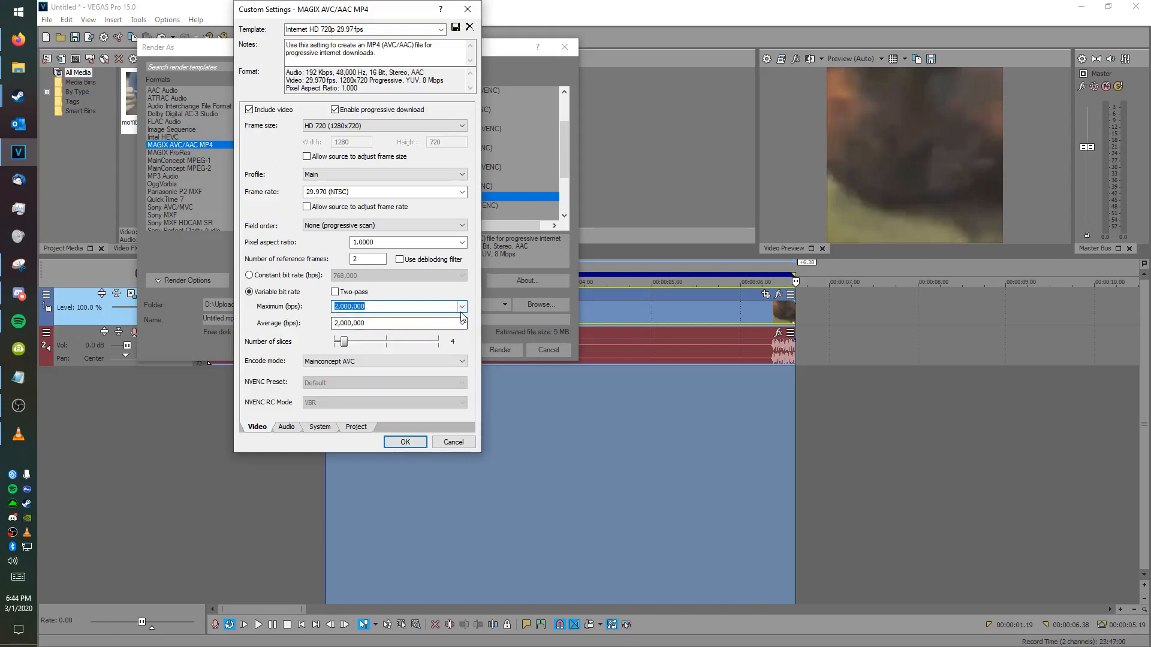
click(460, 324)
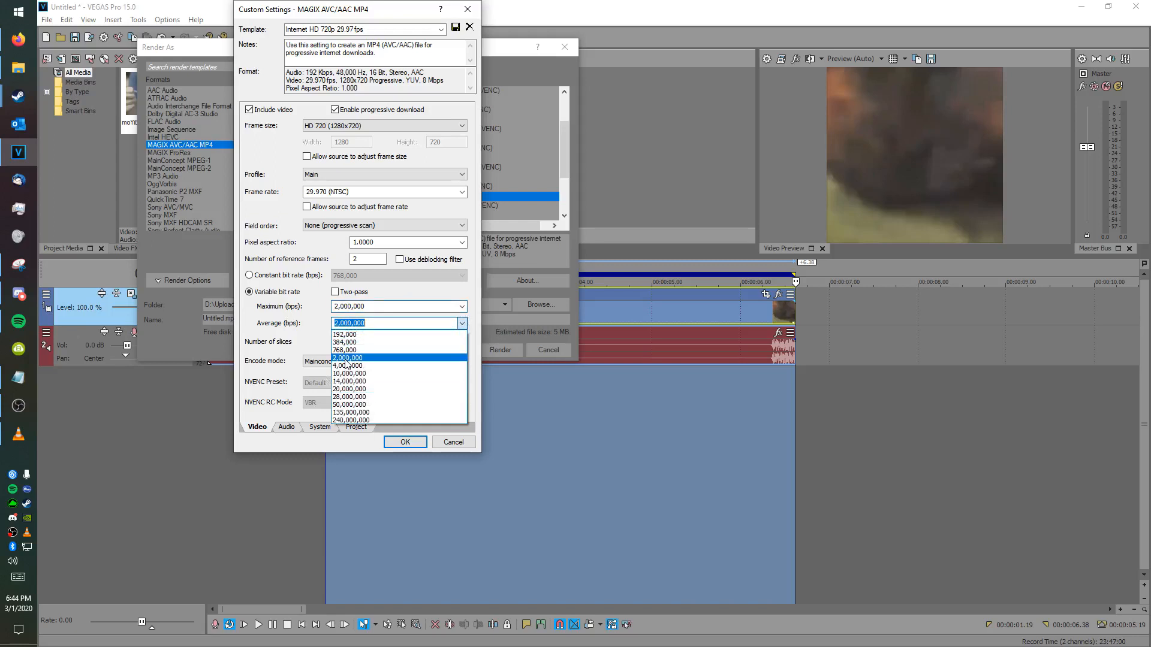
click(349, 359)
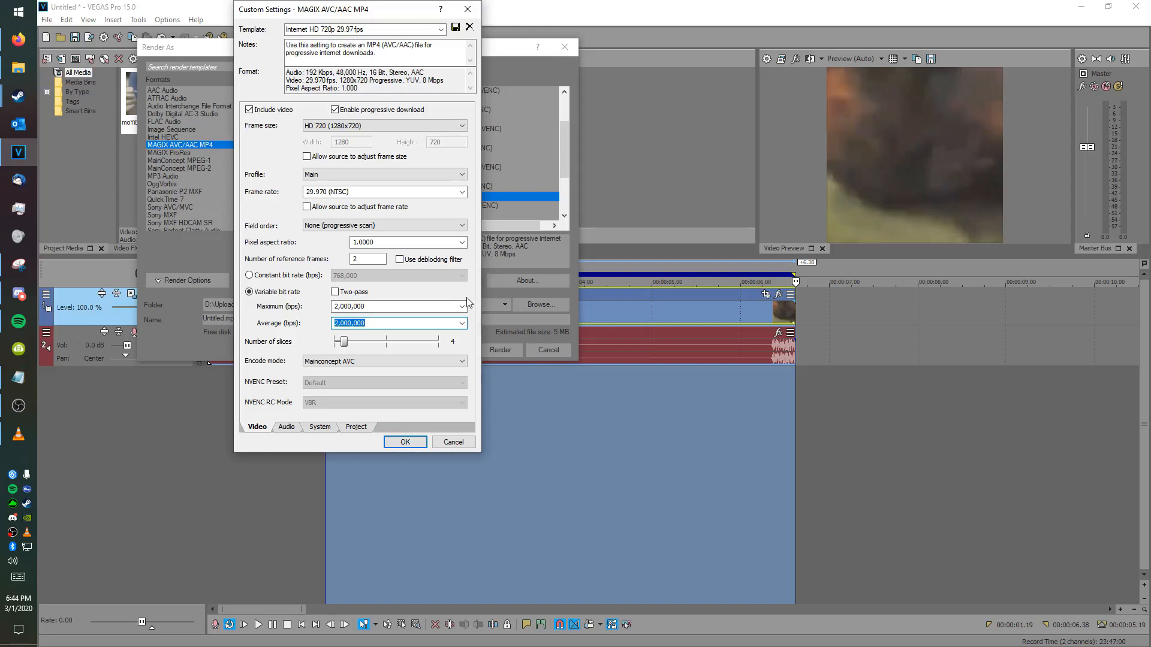
Step: Try to save the modified Internet HD 720p 29.97 fps template under its built-in name, and close the custom settings
click(357, 30)
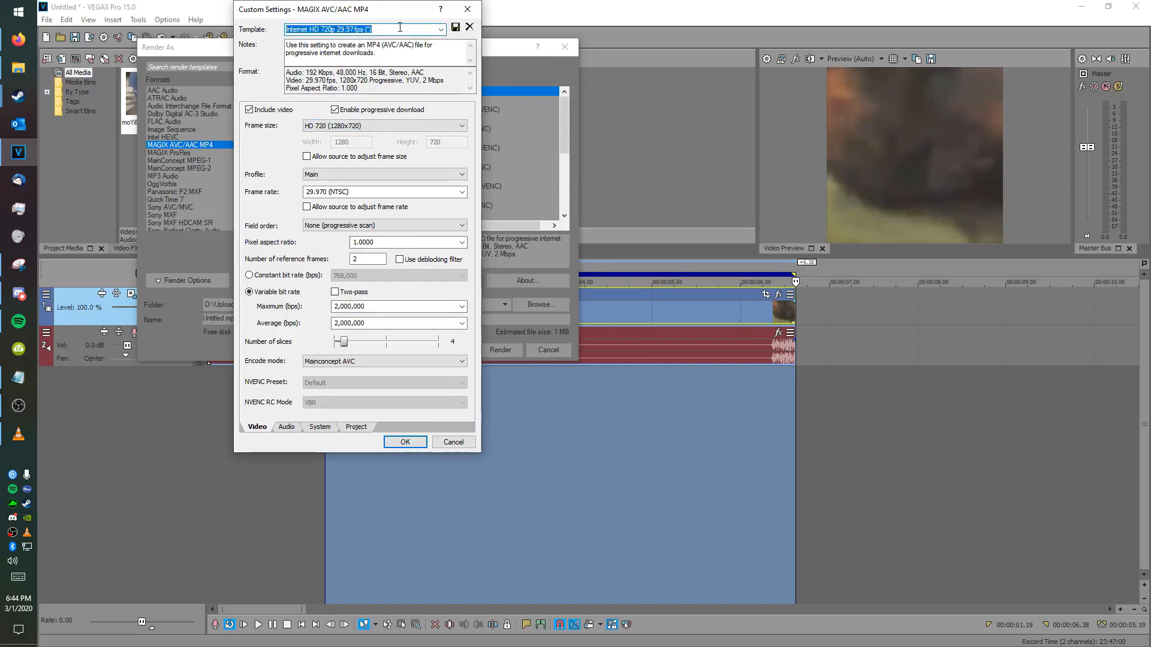
click(454, 28)
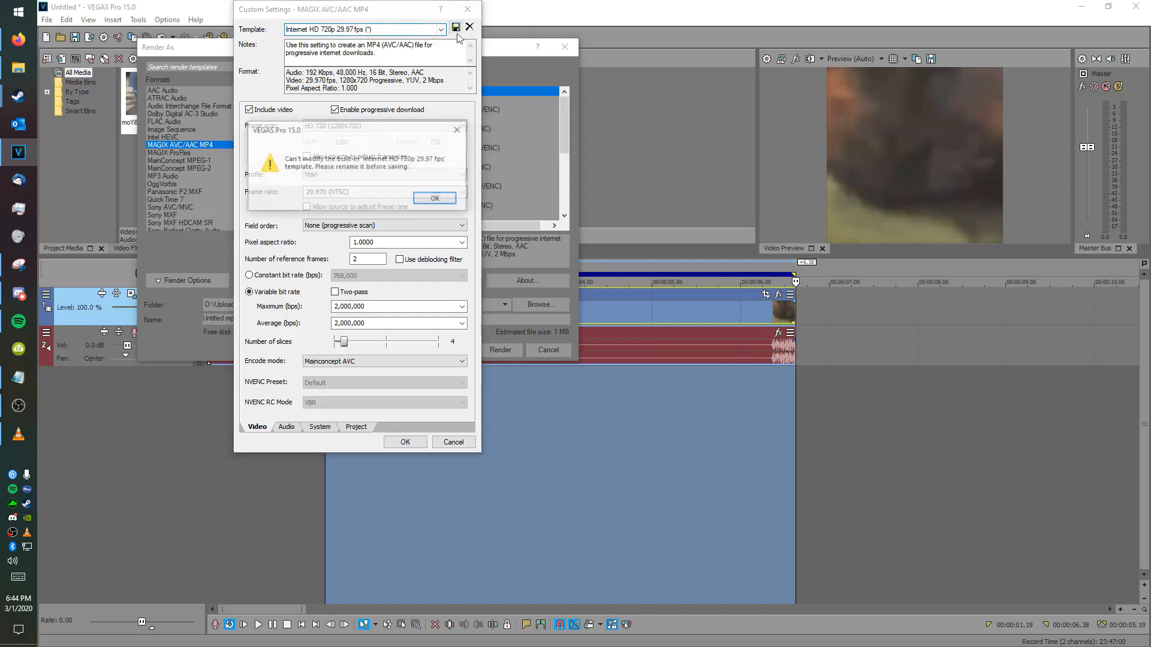
click(425, 207)
click(438, 30)
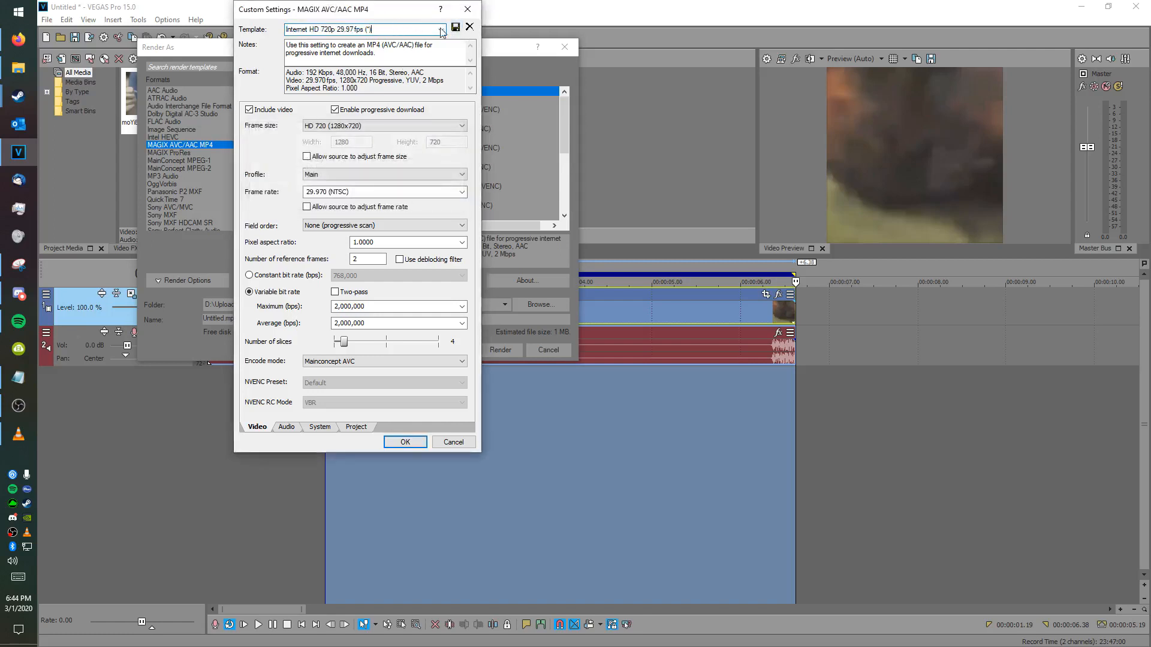
click(479, 8)
Step: Choose the saved discord 2k 720p 30fps template and open its custom settings
scroll(441, 174, down, 2)
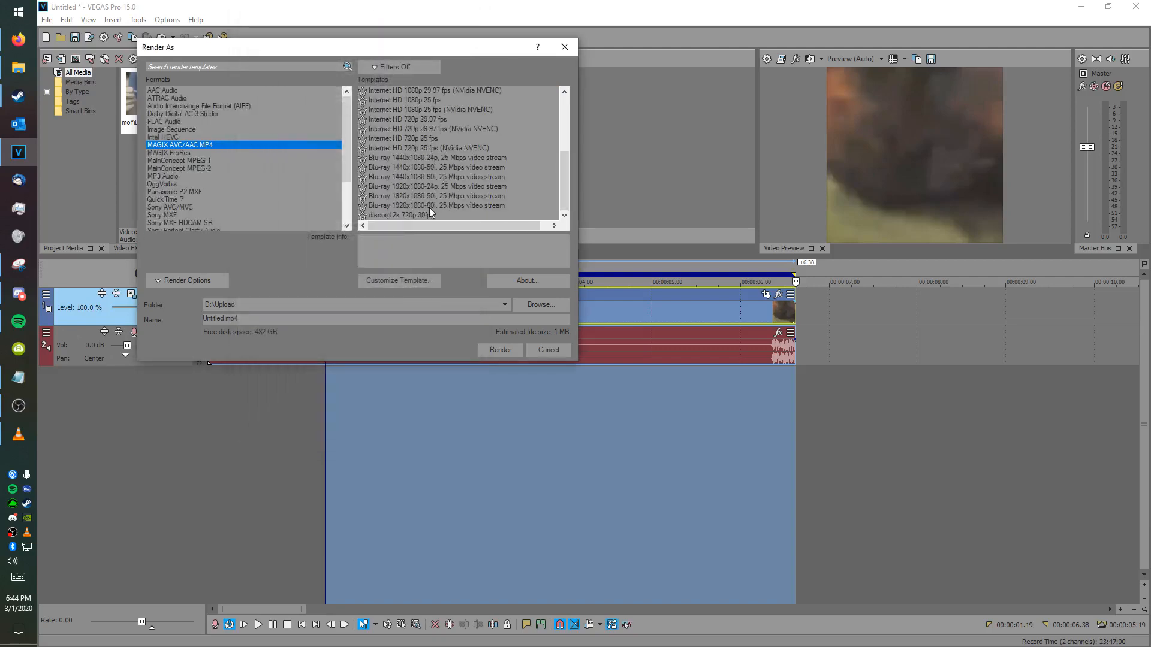
click(427, 215)
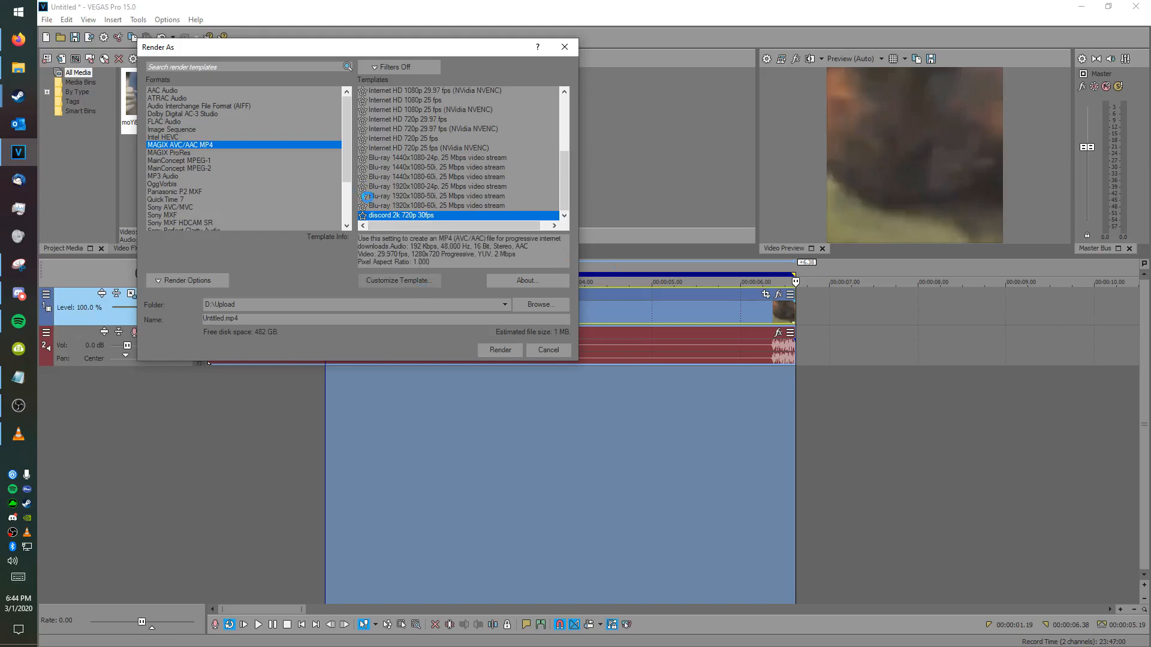
click(400, 280)
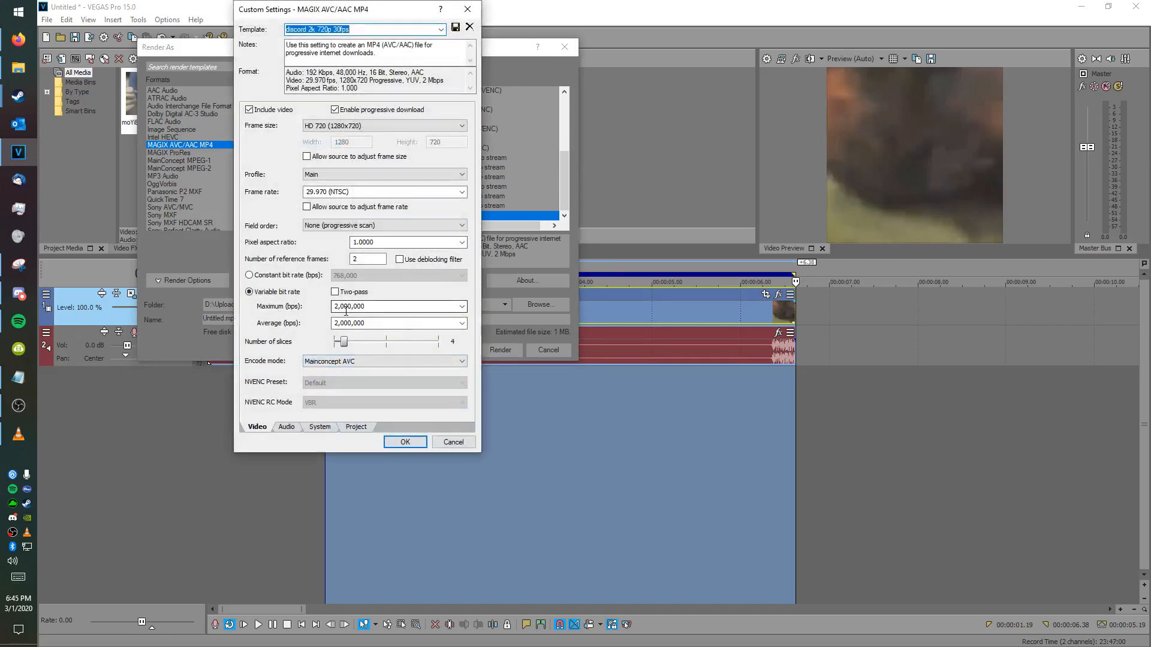
Step: Cancel out of the template's custom settings and the Render As dialog, and start a new project
click(448, 444)
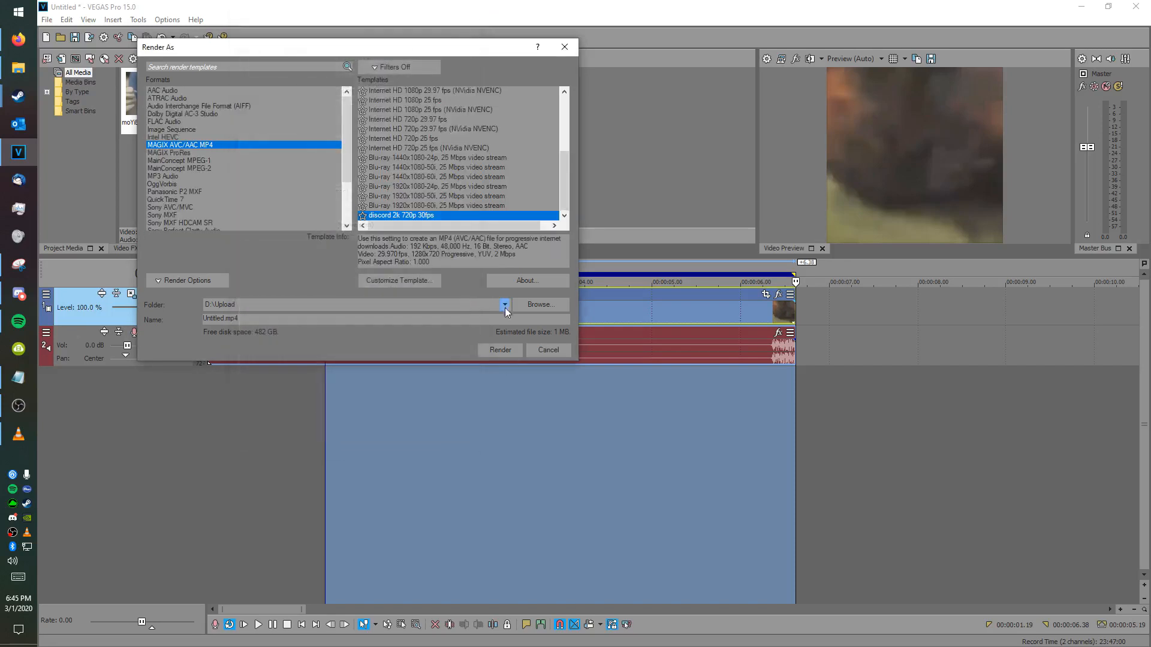
click(548, 350)
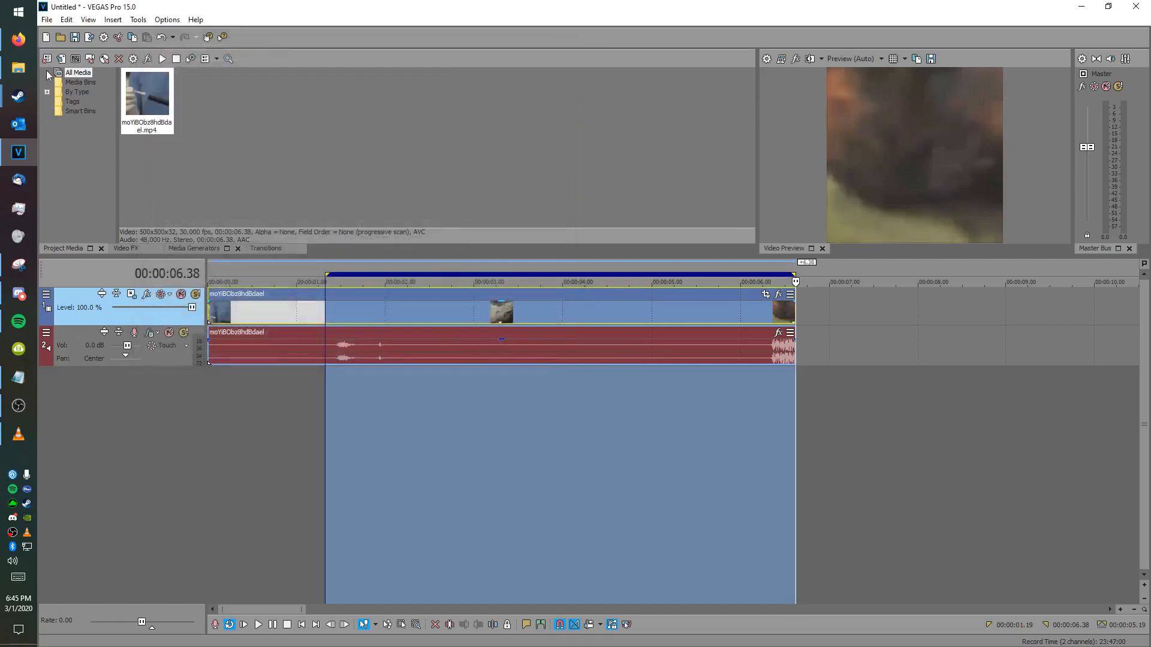
click(48, 38)
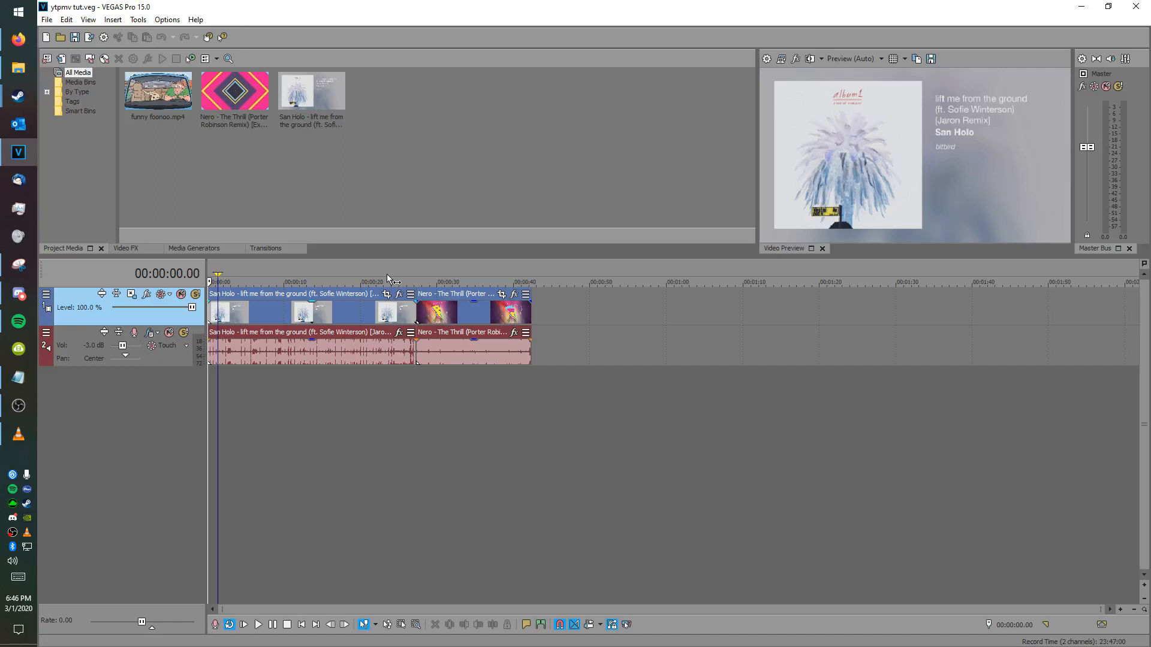
scroll(387, 274, up, 5)
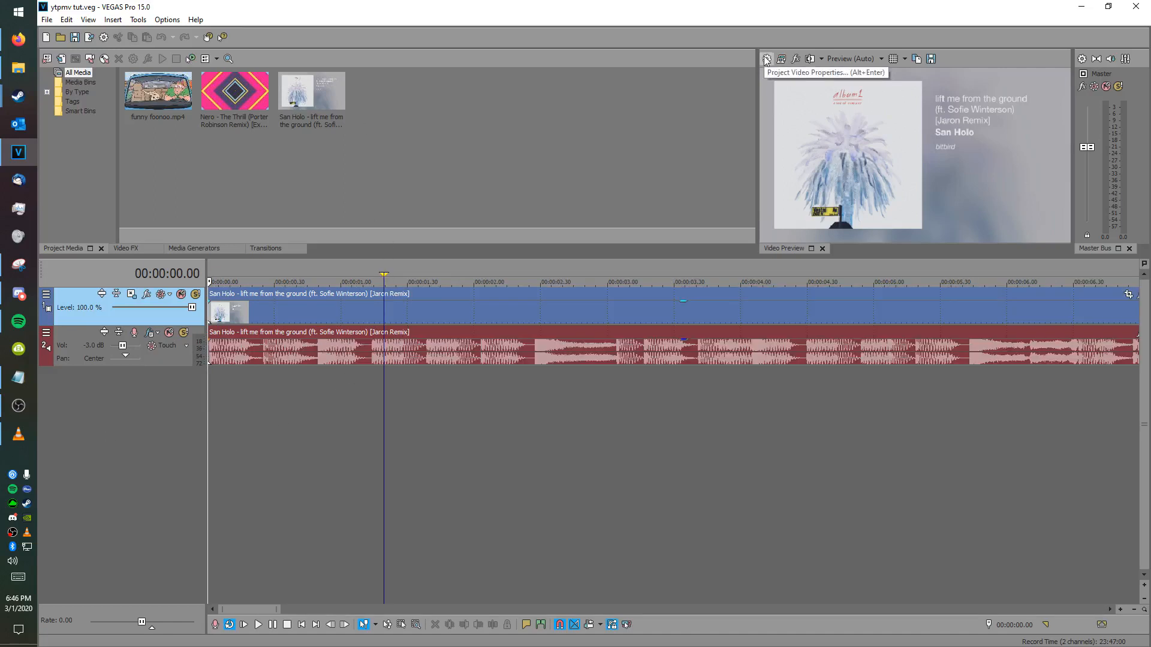
click(767, 60)
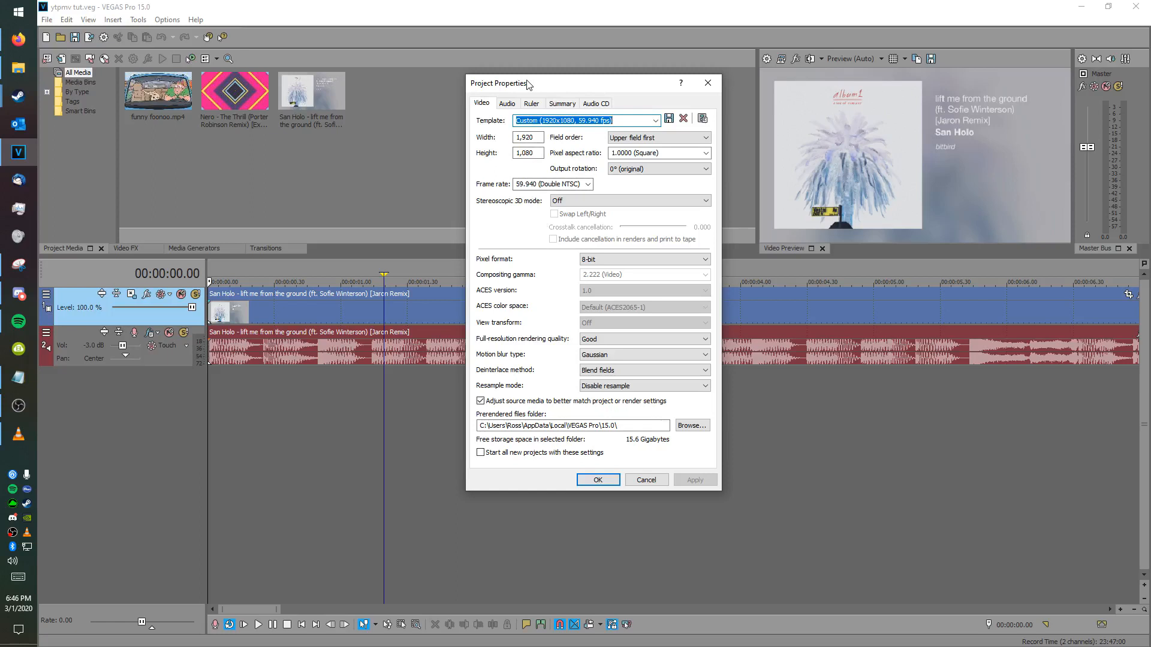
click(532, 104)
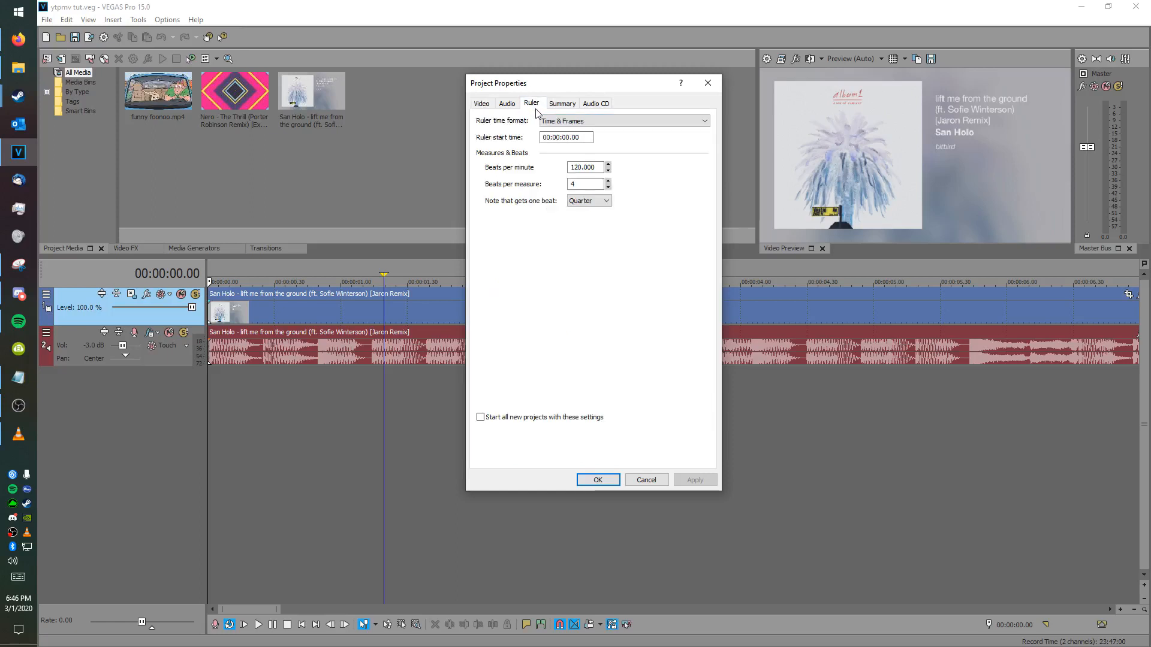
click(580, 121)
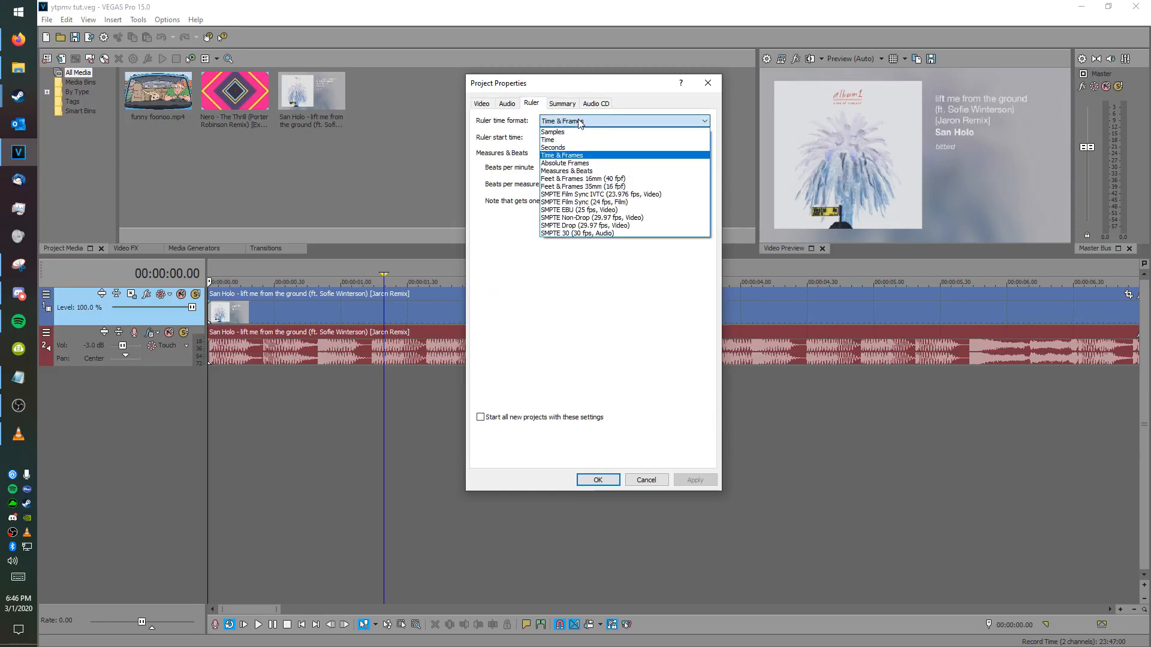
click(596, 171)
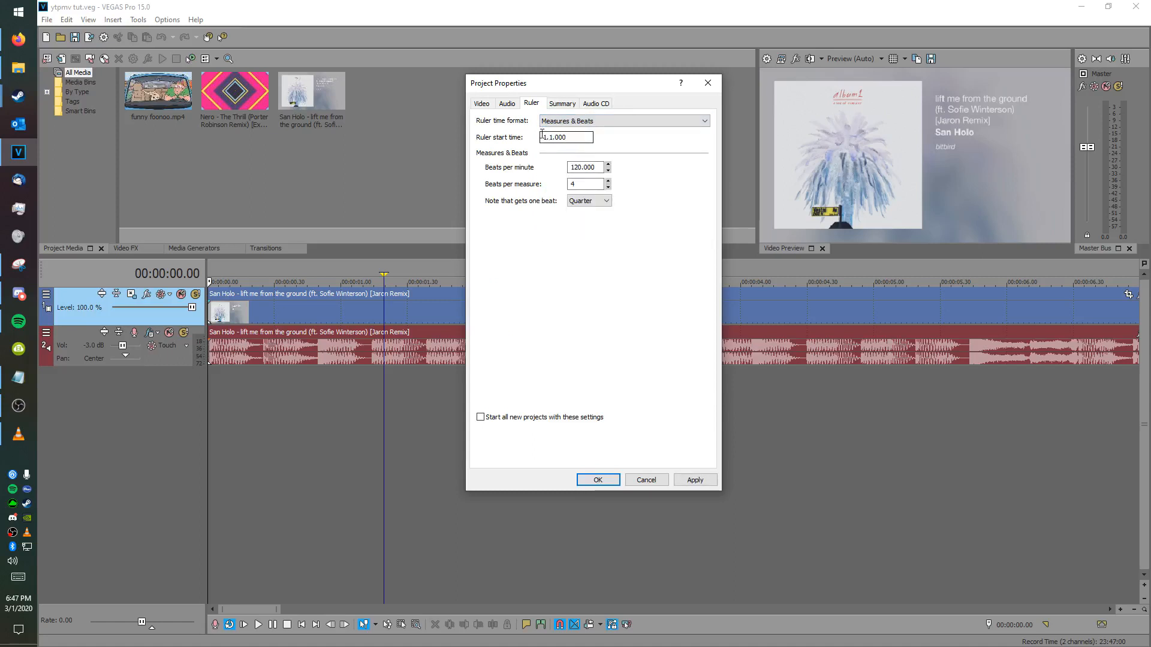
drag(543, 135, 547, 136)
click(658, 481)
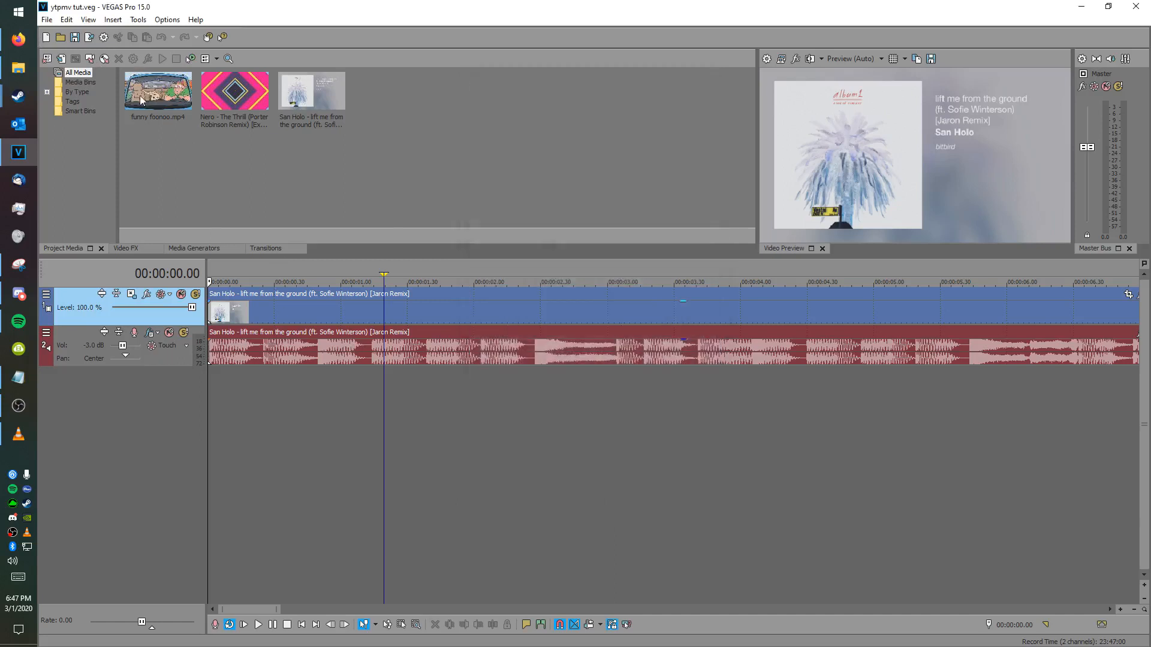
Step: Play the San Holo track from the start of the timeline and switch to the Tap BPM page in Firefox
click(207, 355)
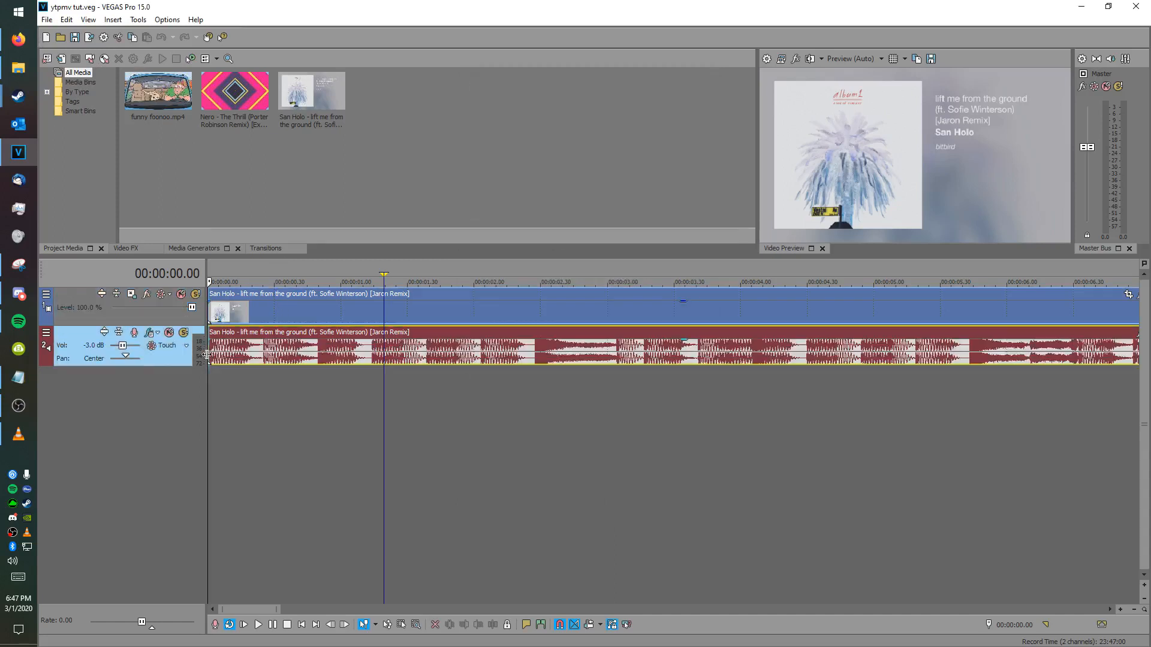
click(259, 624)
click(18, 39)
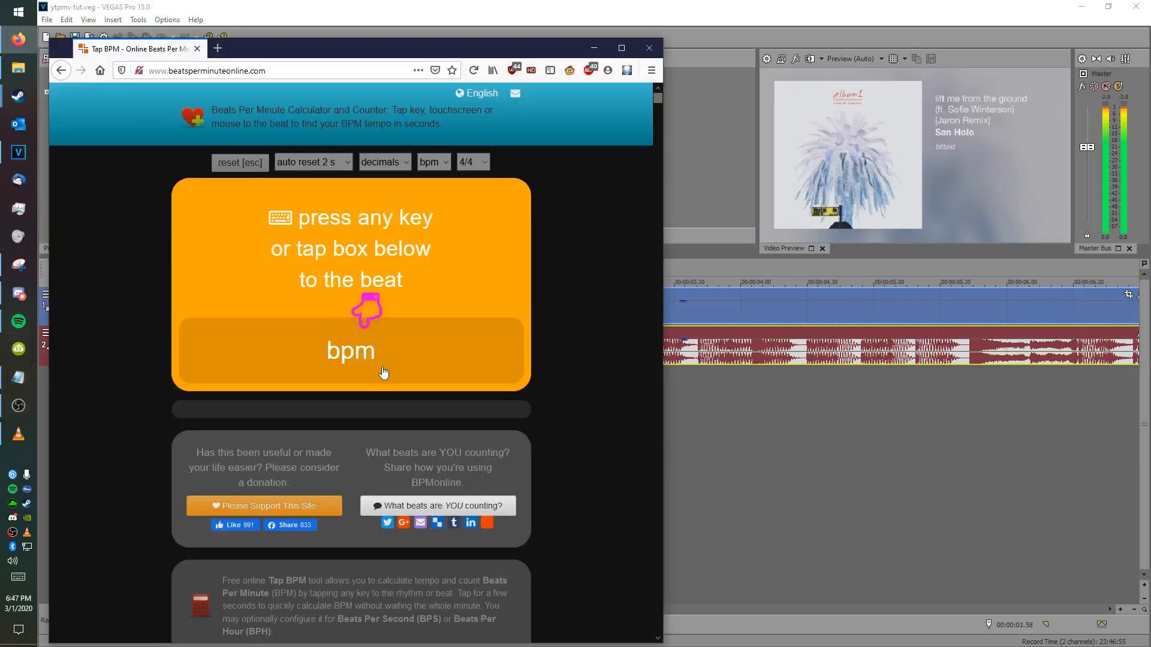
Step: Tap along to the beat on the BPM counter to measure the song's tempo, and return to VEGAS Pro with playback stopped
click(384, 371)
click(383, 370)
click(383, 371)
click(384, 370)
click(384, 370)
click(384, 370)
click(384, 371)
click(383, 370)
click(384, 370)
click(384, 370)
click(383, 370)
click(384, 371)
click(384, 370)
click(383, 371)
click(383, 371)
click(384, 371)
click(384, 371)
click(384, 371)
click(384, 370)
click(647, 51)
click(600, 421)
key(space)
scroll(578, 354, down, 10)
click(221, 372)
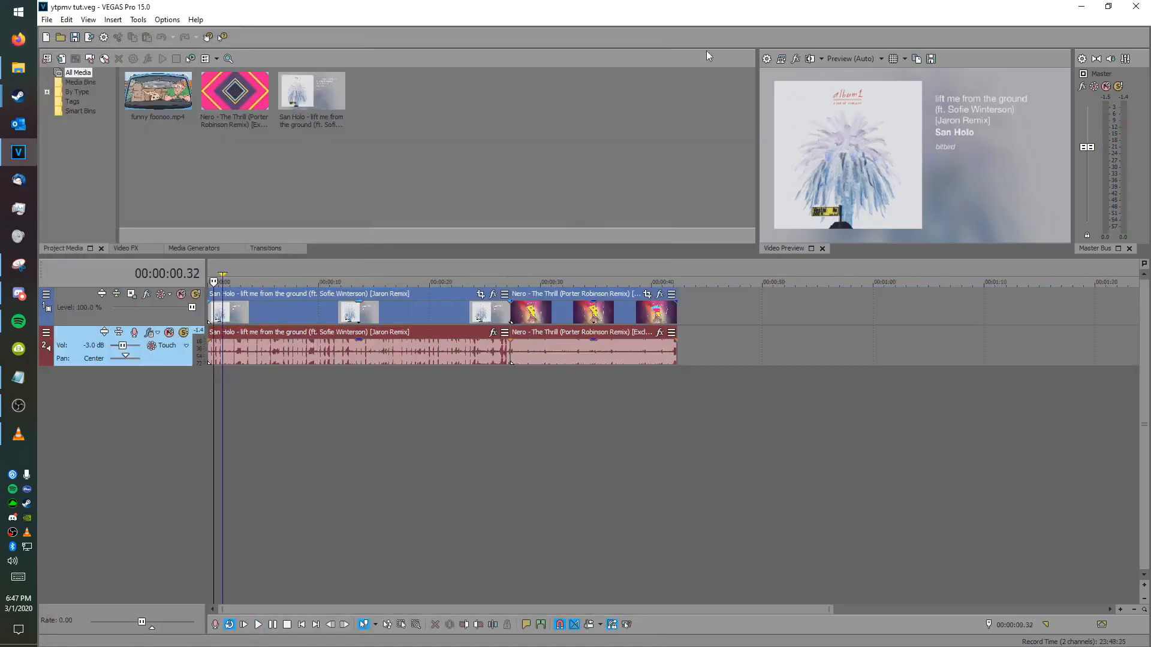
Step: Set the project's ruler tempo to 148 beats per minute and apply the project properties
key(alt+Return)
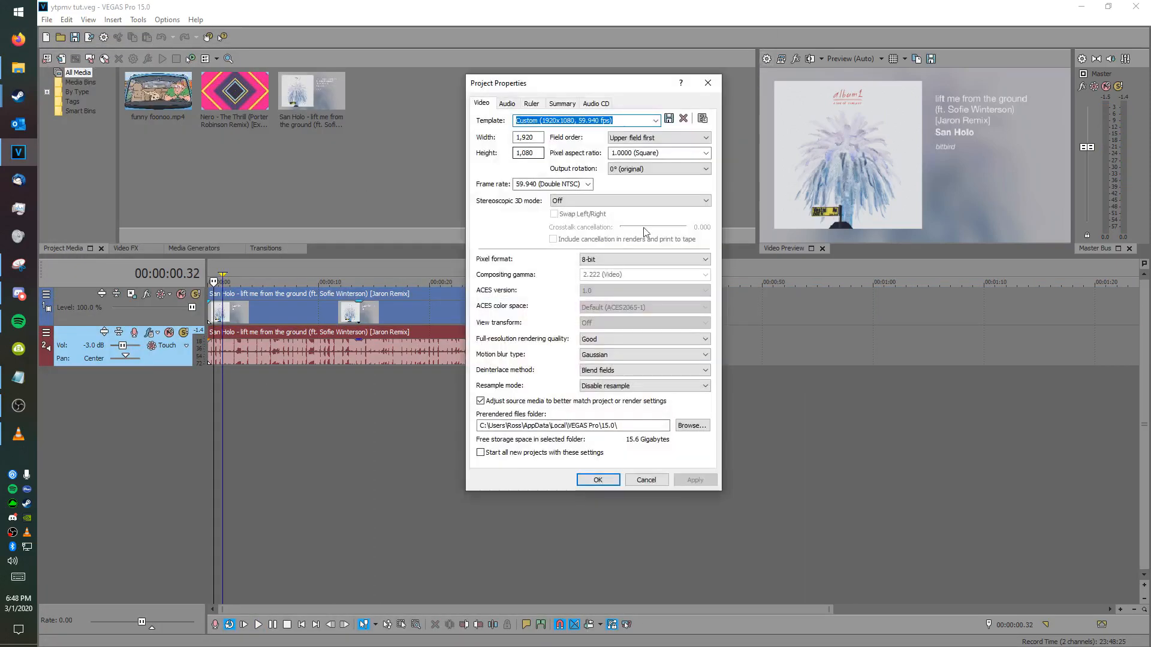
click(558, 104)
click(533, 104)
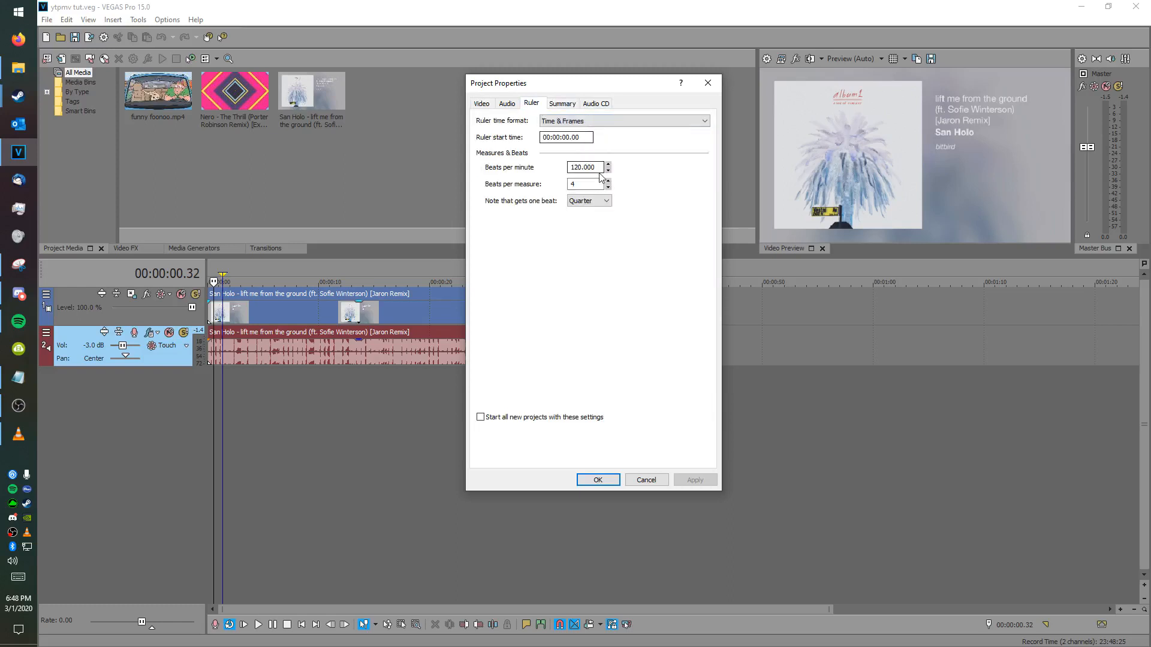
drag(569, 168, 693, 175)
text(148)
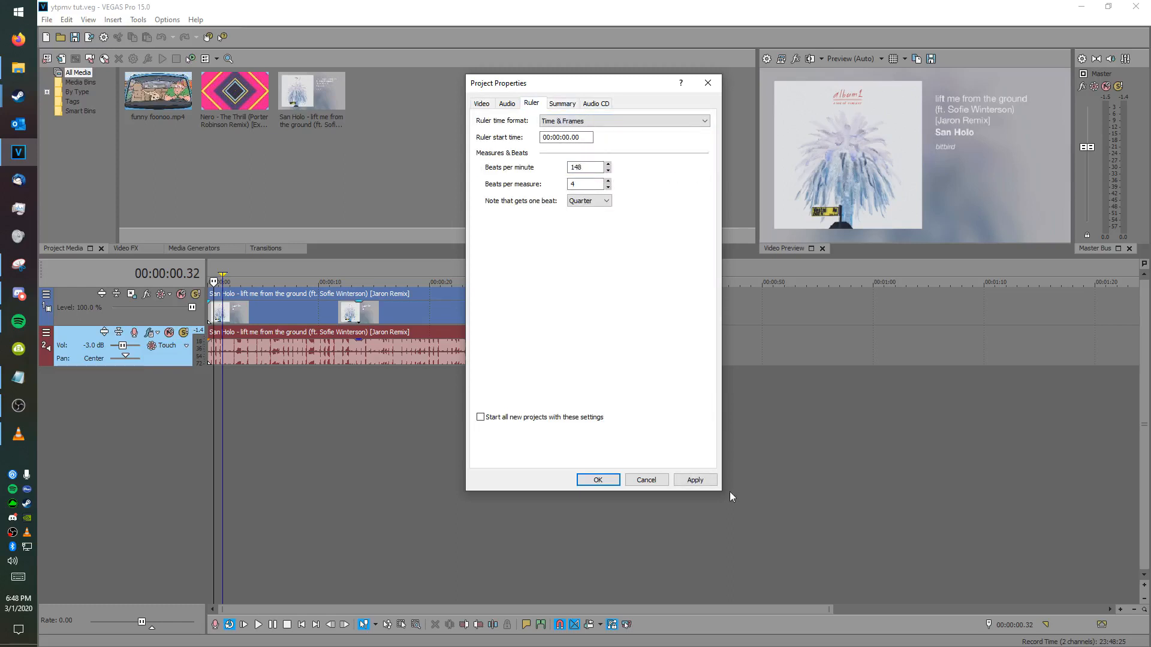
click(694, 479)
click(597, 479)
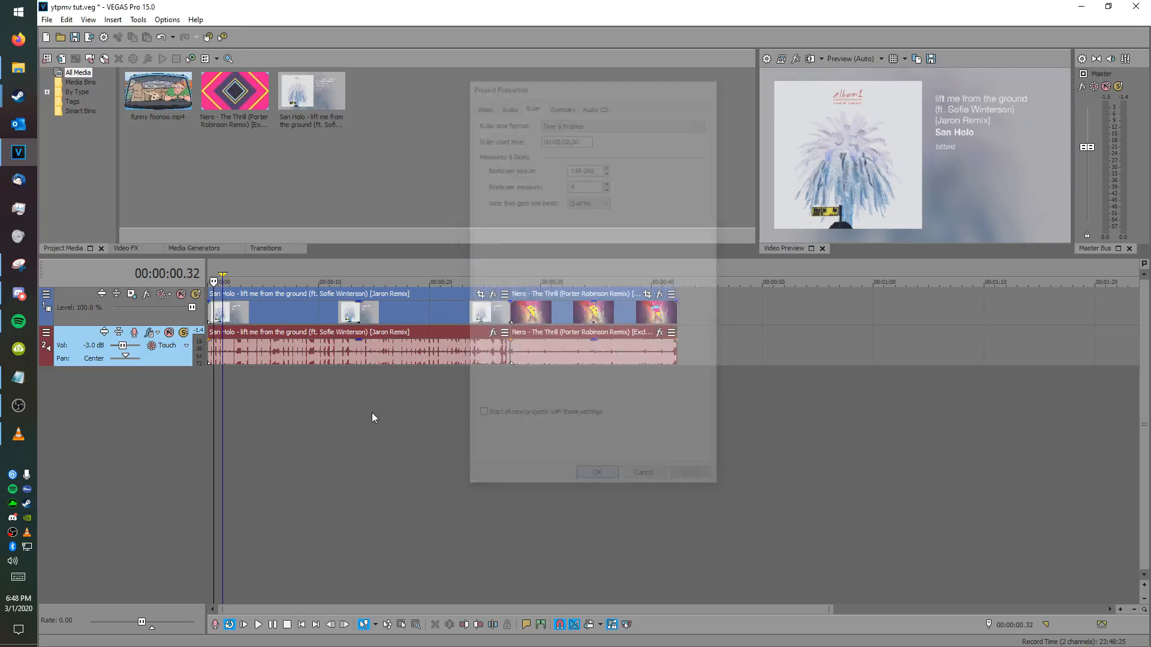
Step: Set the timeline's time format to Measures & Beats
right_click(177, 277)
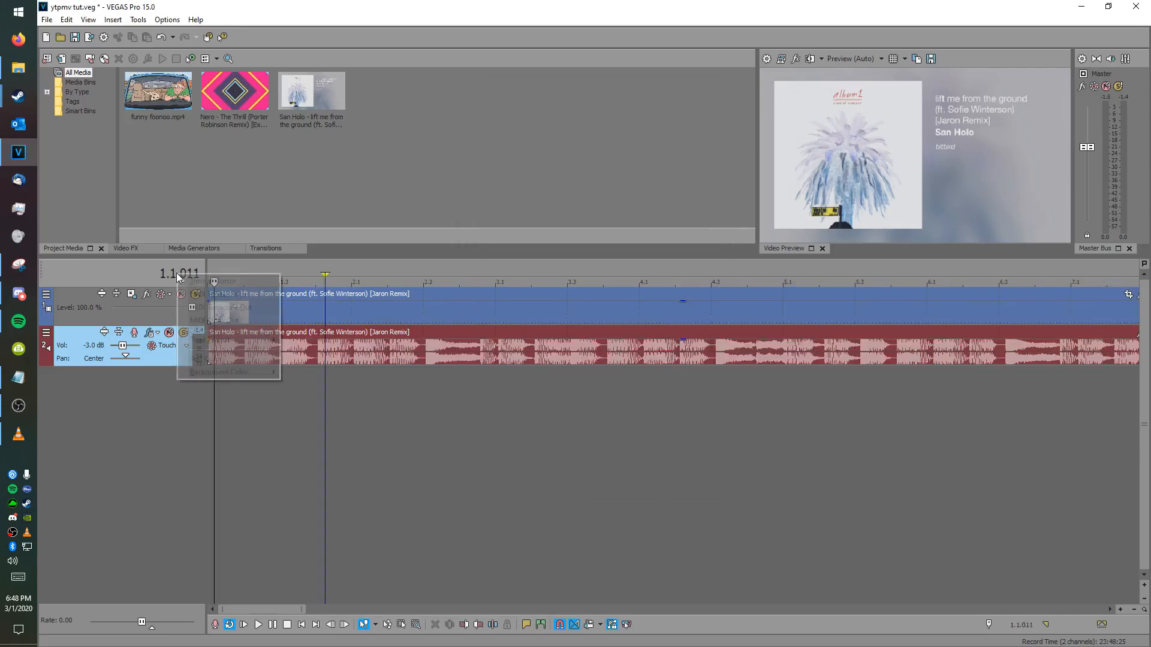
mouse_move(246, 341)
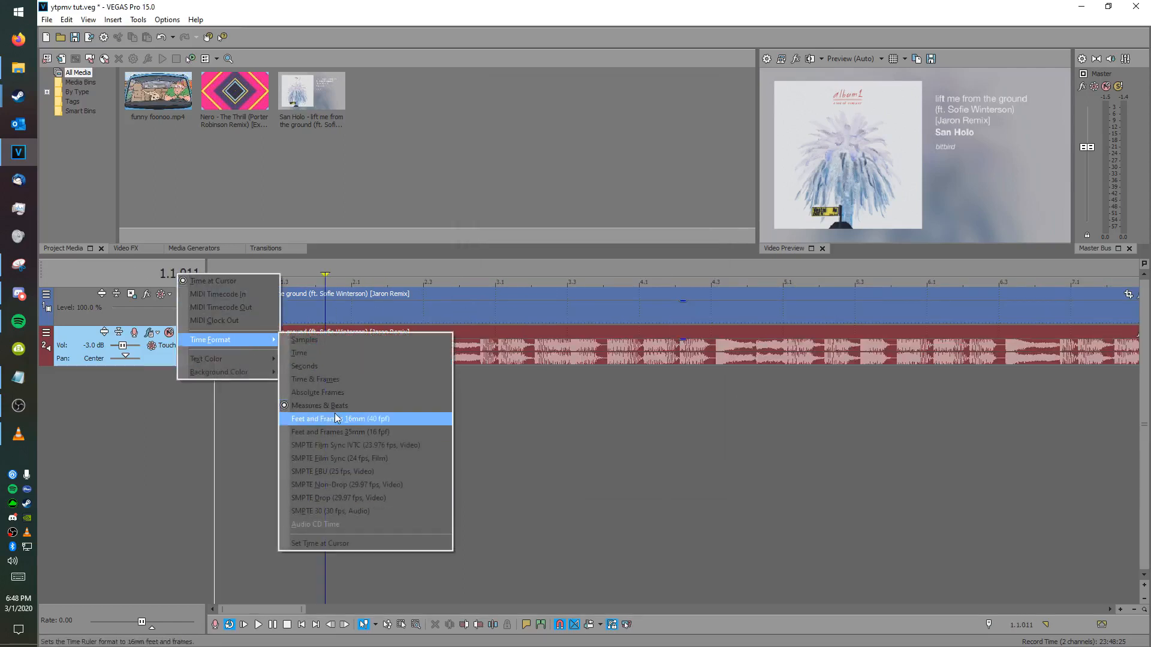
click(272, 293)
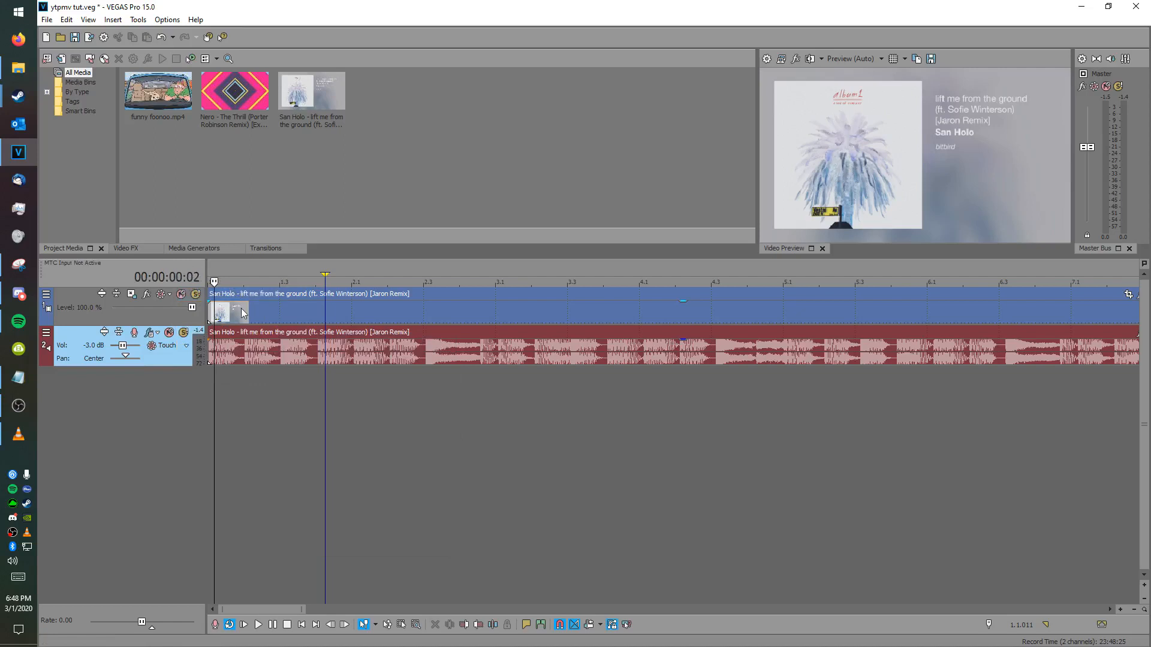
right_click(166, 268)
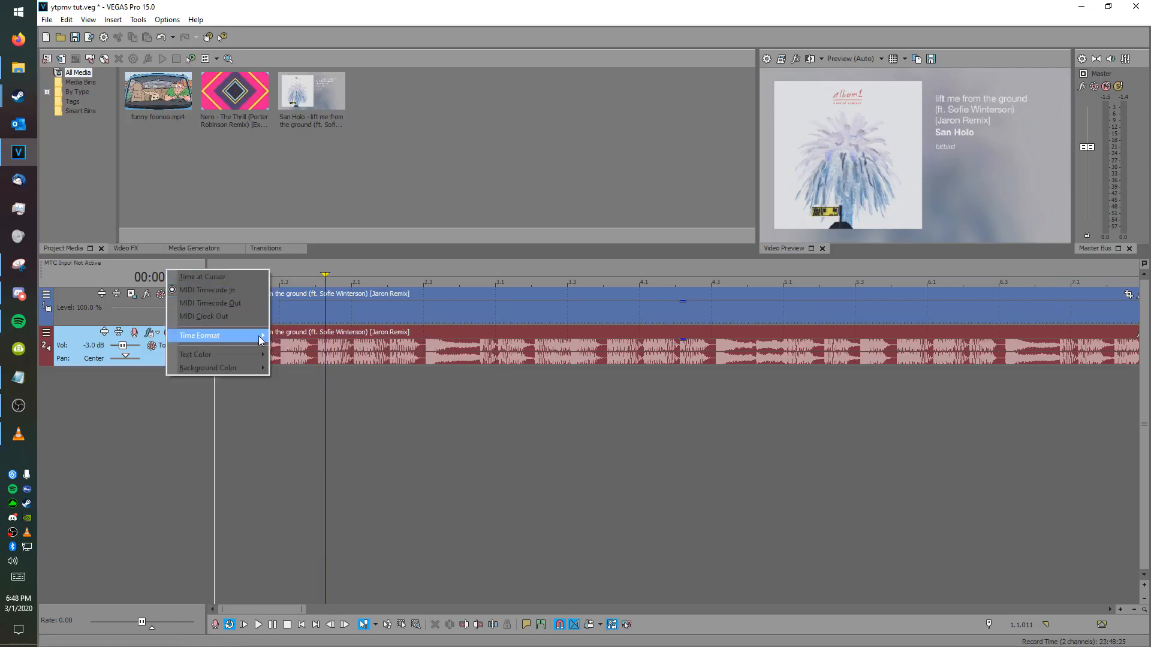
mouse_move(245, 336)
click(334, 403)
Step: Place the Nero - The Thrill media on new tracks above the San Holo clip and trim its start to where the audio begins
scroll(282, 355, up, 10)
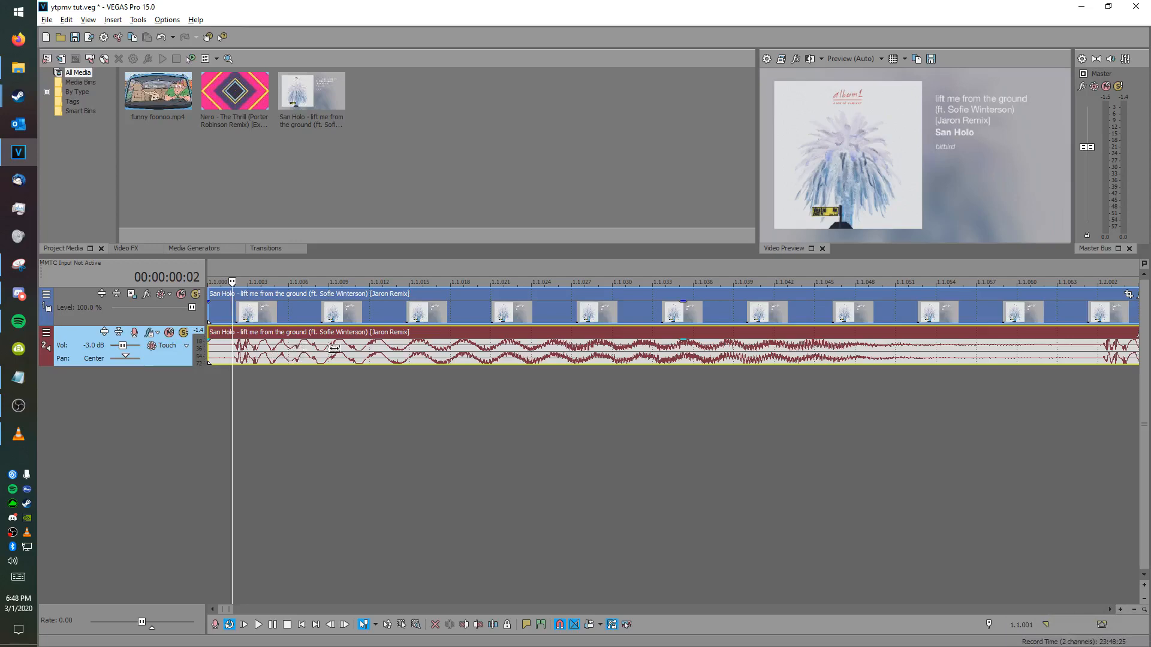
scroll(333, 350, down, 10)
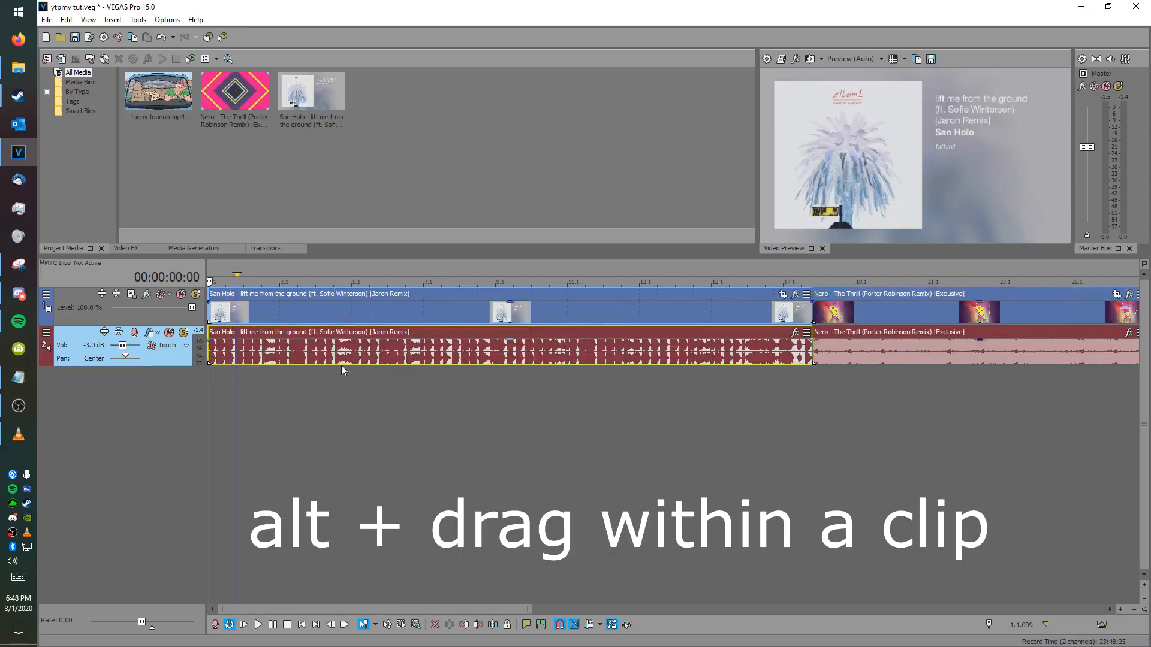
drag(241, 104, 336, 283)
click(377, 348)
scroll(587, 359, up, 3)
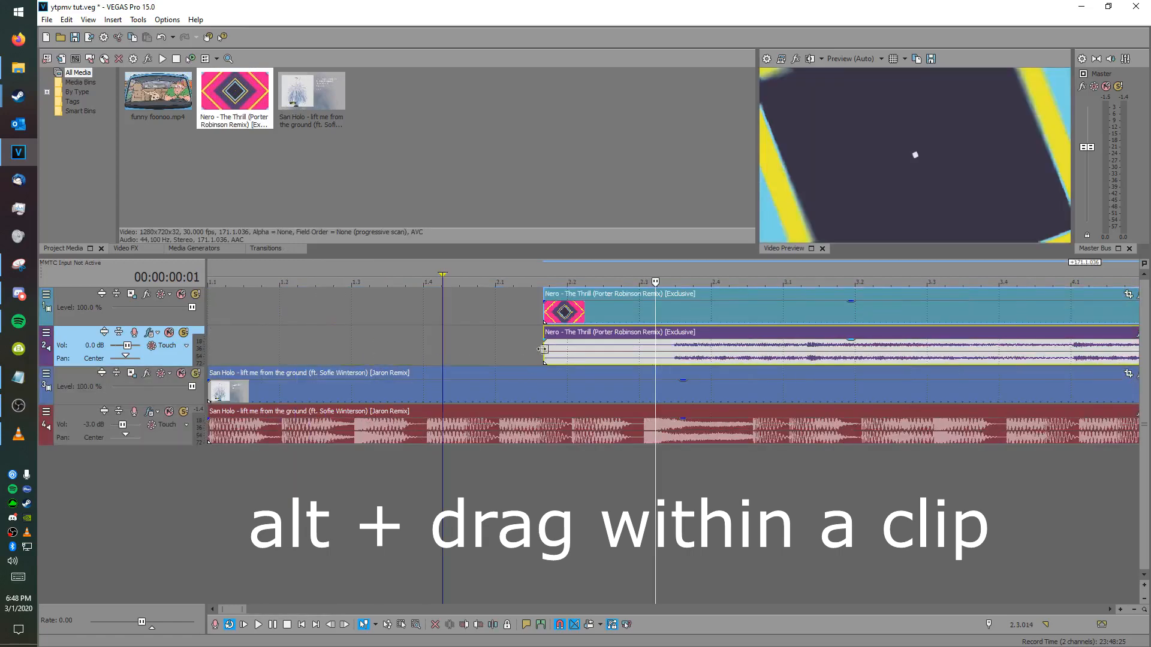
drag(544, 353, 674, 354)
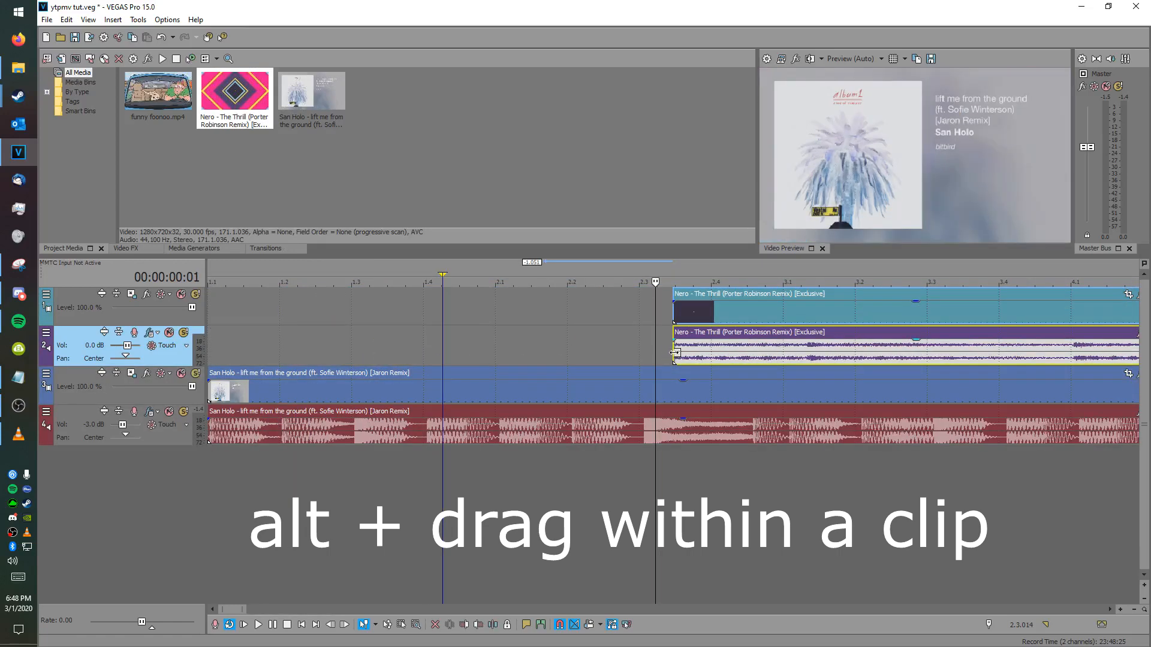
Step: Split the Nero clip shortly after its start, delete the remainder and move the short piece to the beginning of the timeline
click(805, 351)
key(s)
key(Delete)
drag(736, 347, 264, 350)
Step: Split the short Nero clip at beat 1.2 and delete the part after the cut
click(286, 354)
scroll(287, 354, up, 3)
click(429, 353)
key(s)
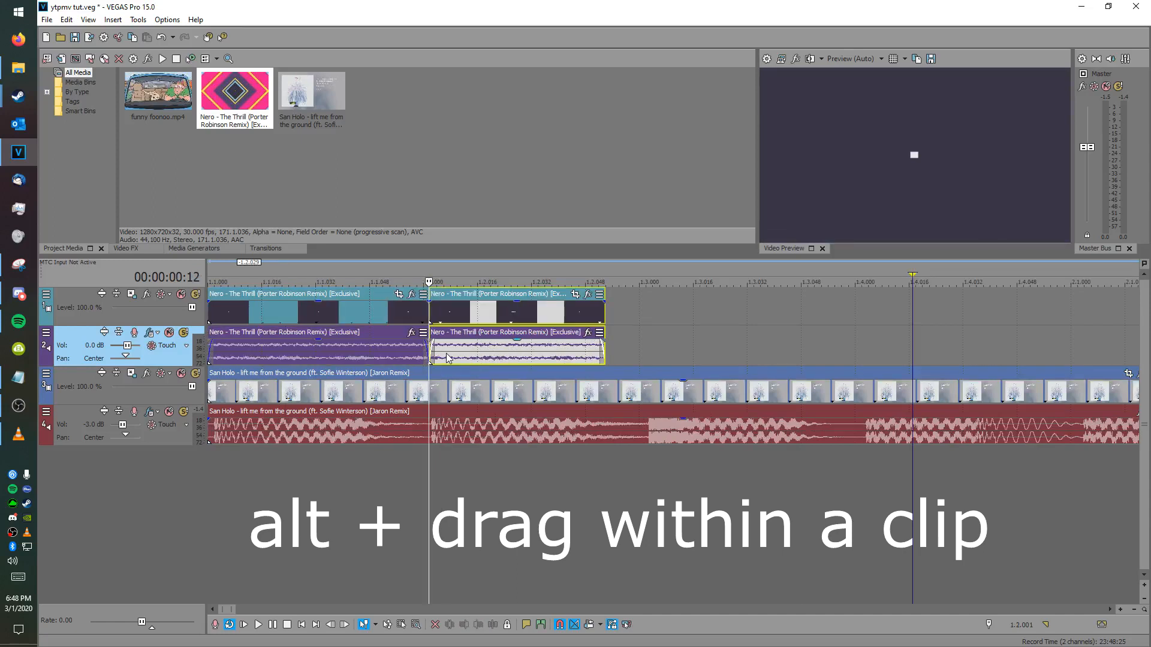
key(Delete)
Step: Slip the footage inside the one-beat Nero clip to a later part of the source without moving the clip's edges
click(390, 356)
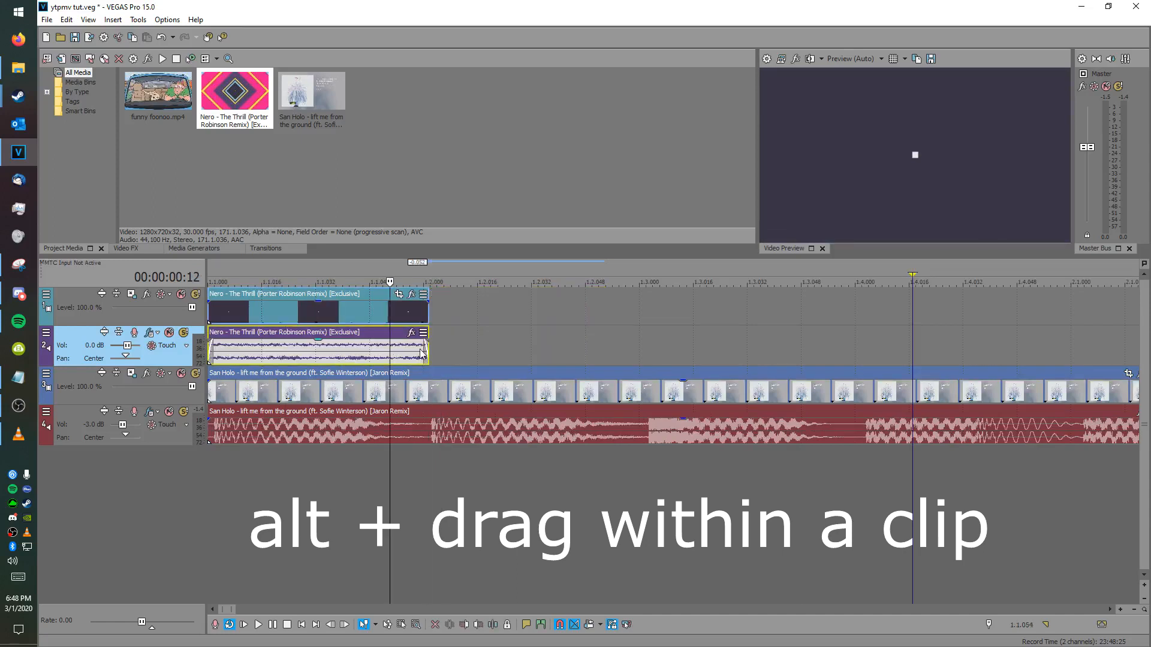
drag(426, 341, 103, 351)
click(309, 352)
drag(363, 315, 164, 303)
Step: Extend the end of the Nero clip to nearly beat 1.4, split it at beat 1.2 and delete the first part
drag(428, 343, 851, 343)
click(430, 354)
key(s)
click(387, 354)
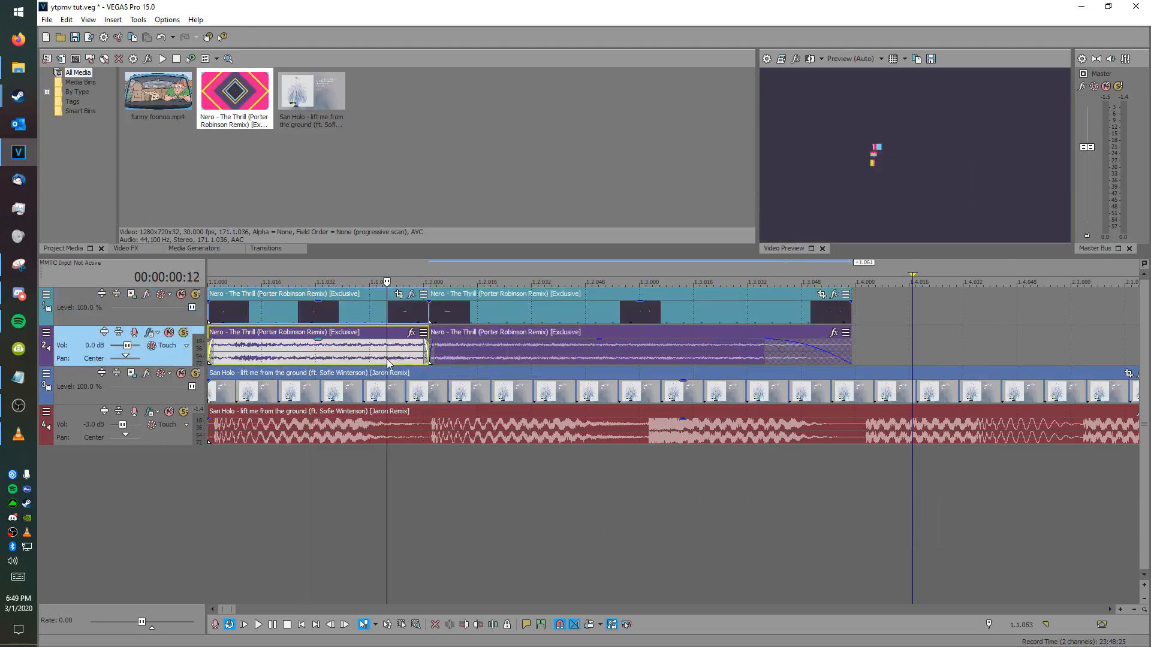
key(Delete)
Step: Move the remaining Nero piece to the timeline start and cut off everything after beat 1.2
drag(485, 347, 232, 344)
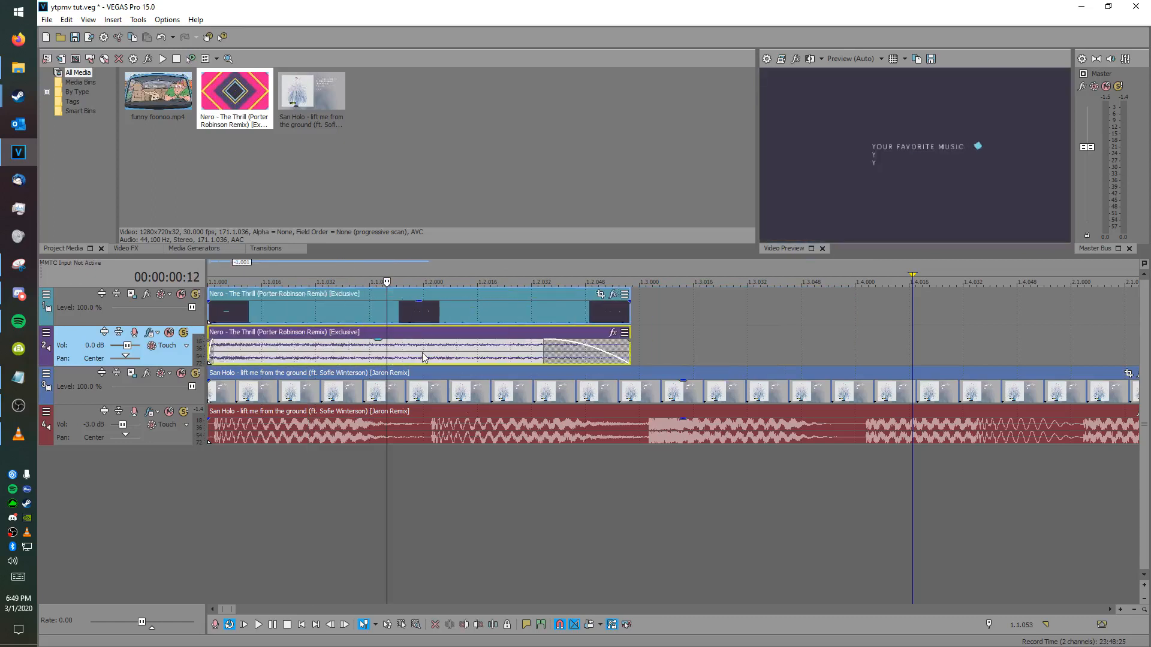
click(430, 354)
key(s)
key(Delete)
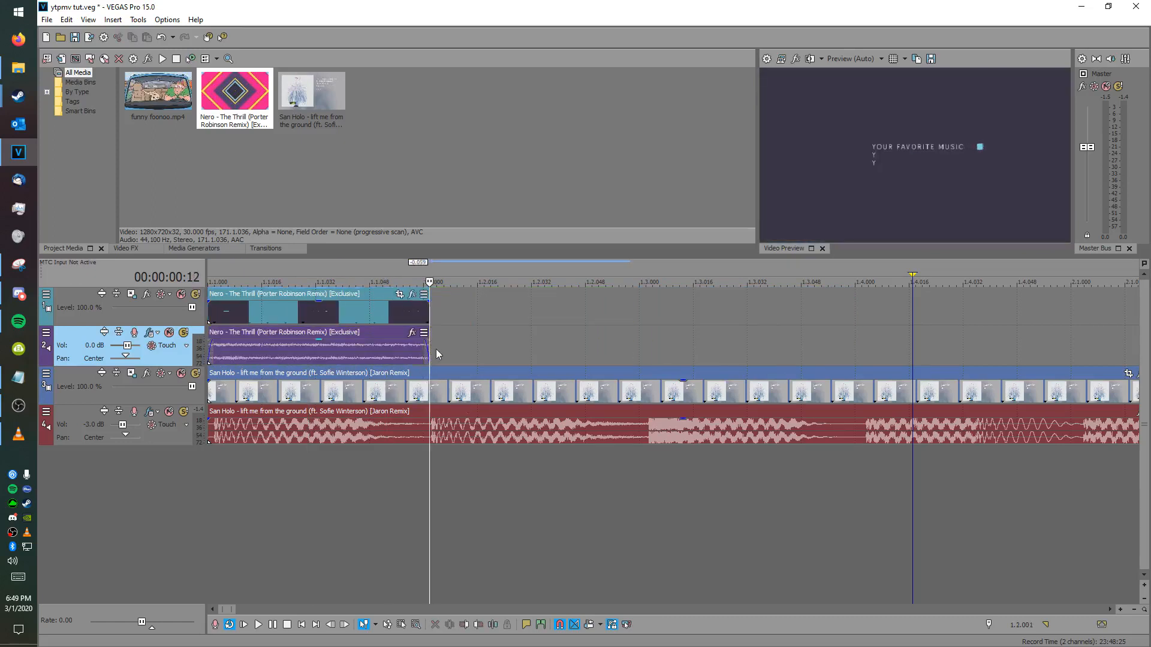
Step: Add a fade-out to the end of the Nero clip's audio, and delete the clip from the timeline
drag(427, 342, 352, 347)
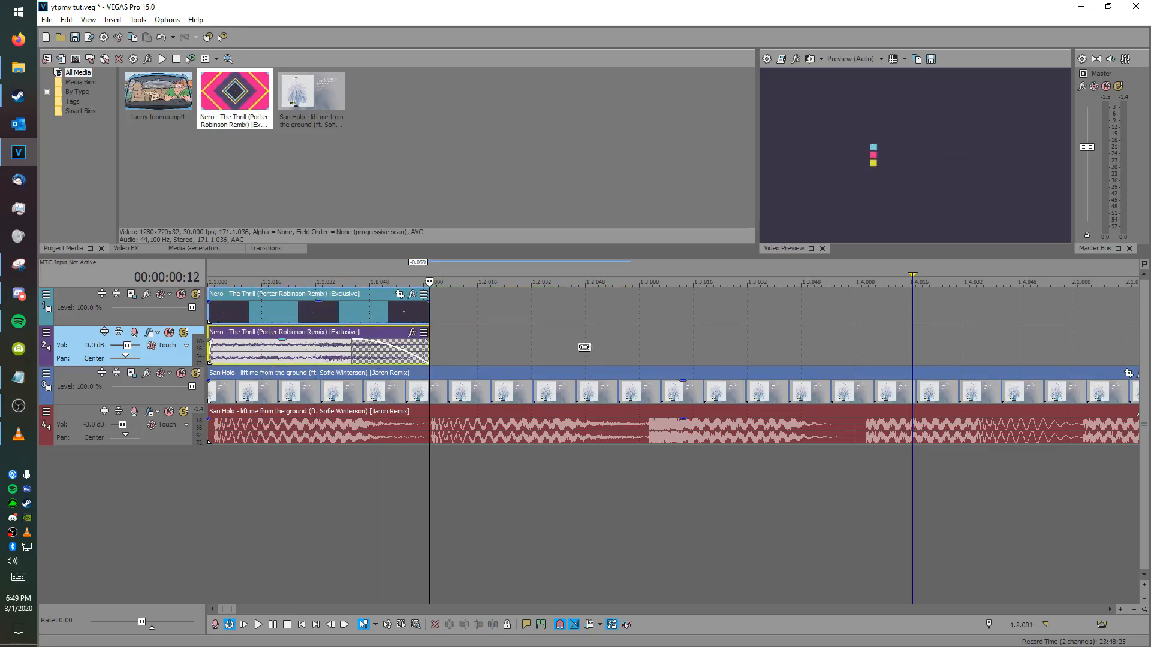
click(279, 358)
key(Delete)
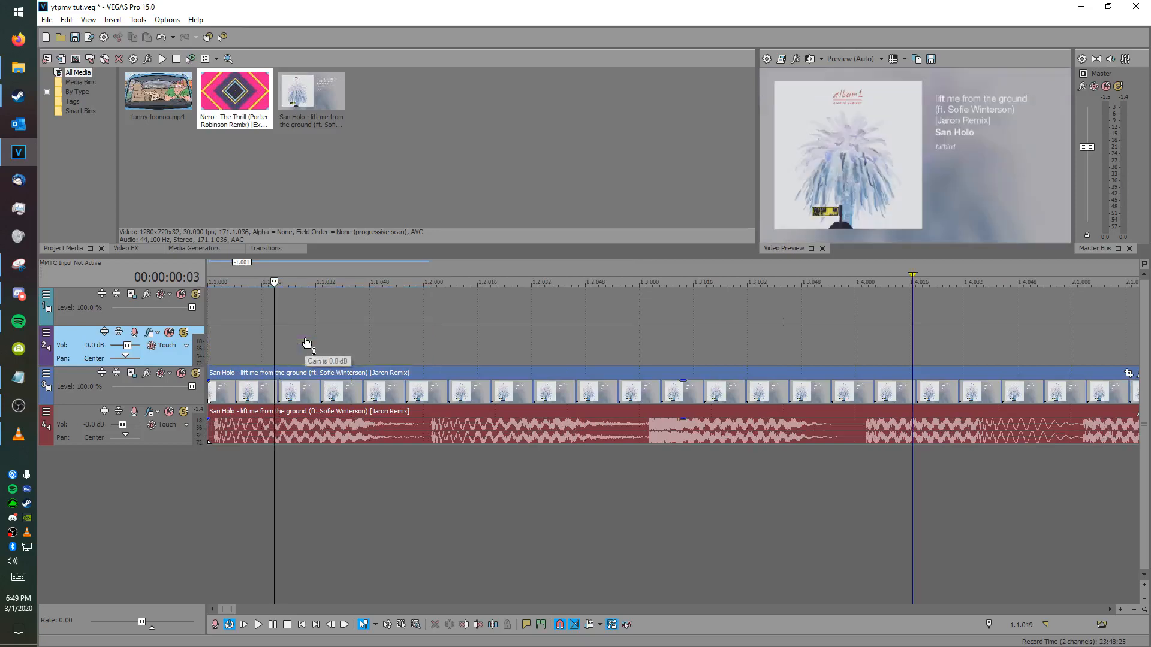
Step: Slip the San Holo clip's content earlier so its first beat lines up with the timeline start at 1.1.000
click(220, 332)
scroll(220, 332, up, 4)
drag(361, 437, 325, 437)
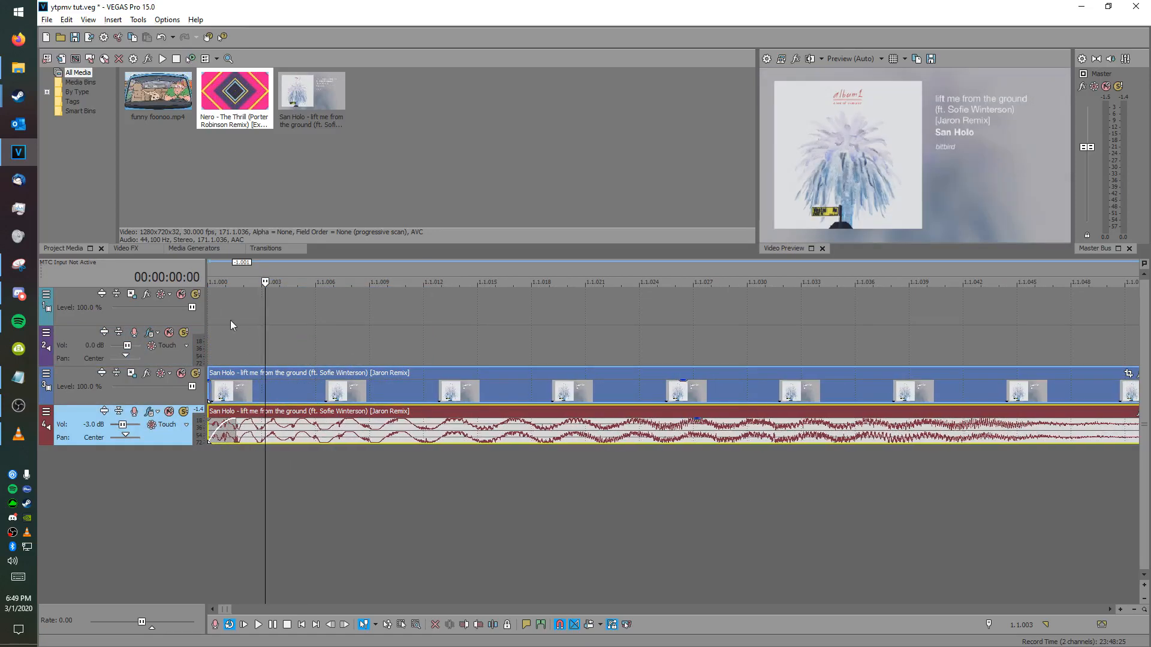
click(210, 314)
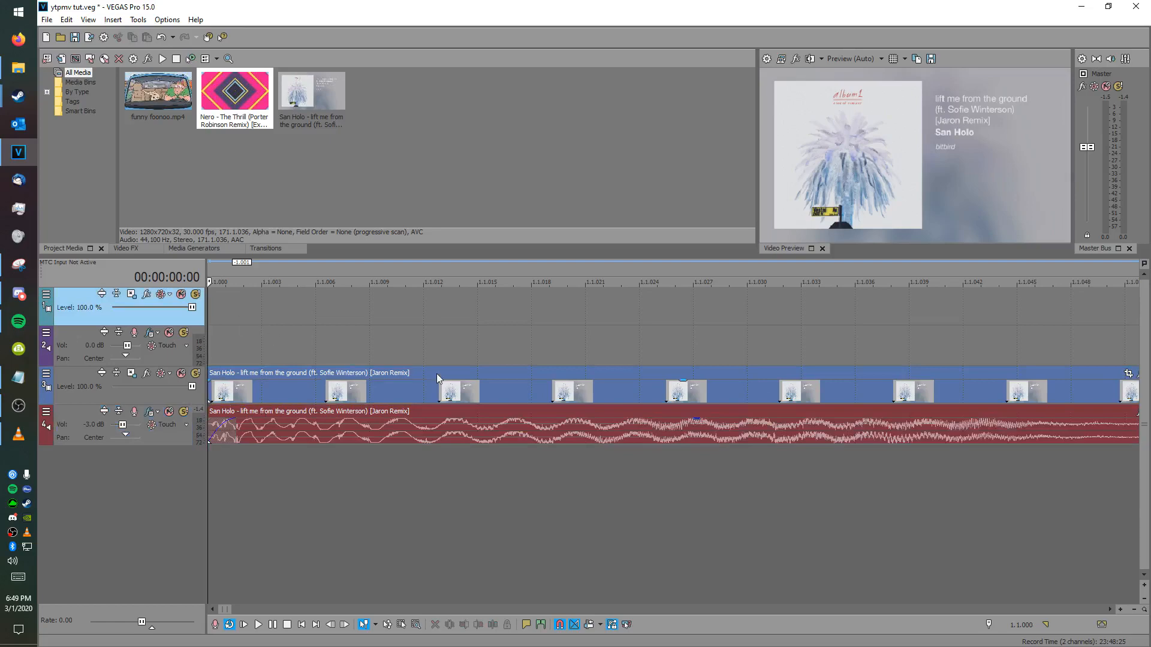
Step: Slip the San Holo clip's content slightly earlier to bring its second beat closer to beat 1.2
scroll(498, 387, down, 5)
click(424, 313)
scroll(427, 312, up, 9)
click(688, 318)
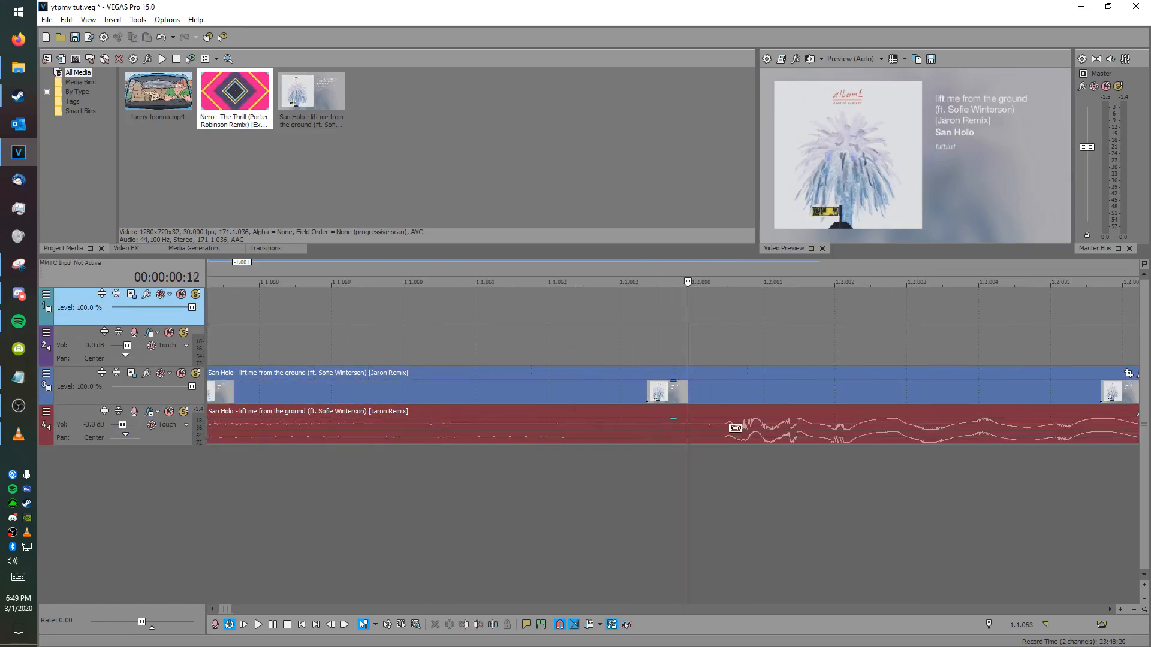
drag(736, 428, 722, 426)
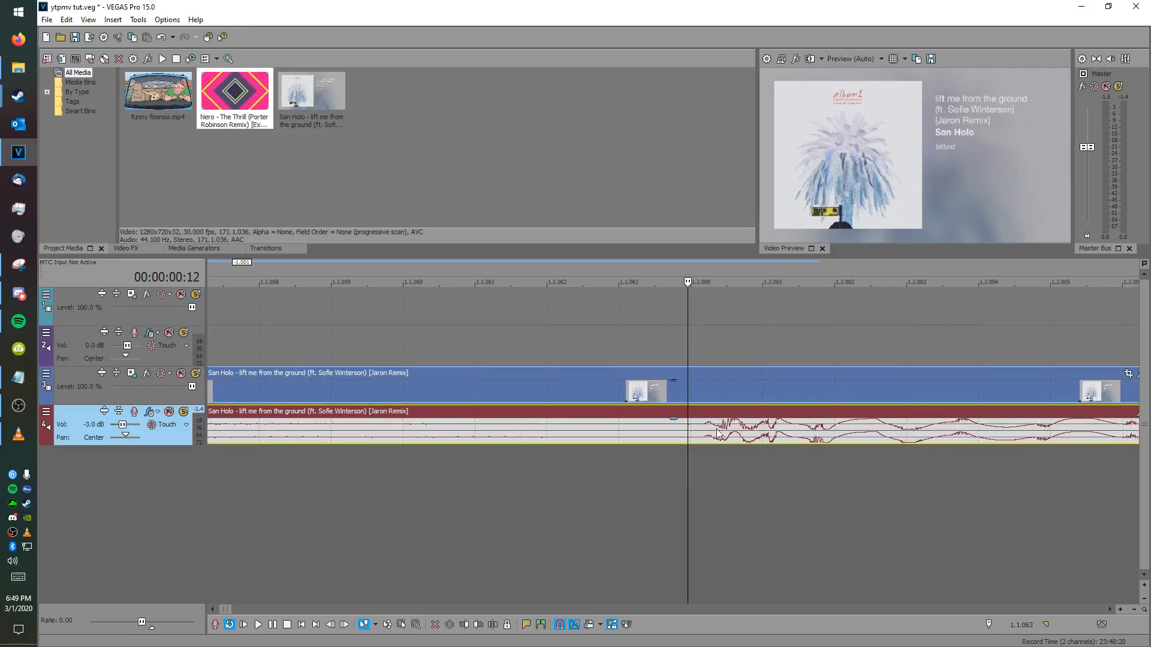
Step: Check how the San Holo waveform's hits line up with the ruler around beats 1.3, 2.3 and 3.4
scroll(718, 432, down, 5)
click(789, 300)
scroll(598, 372, up, 6)
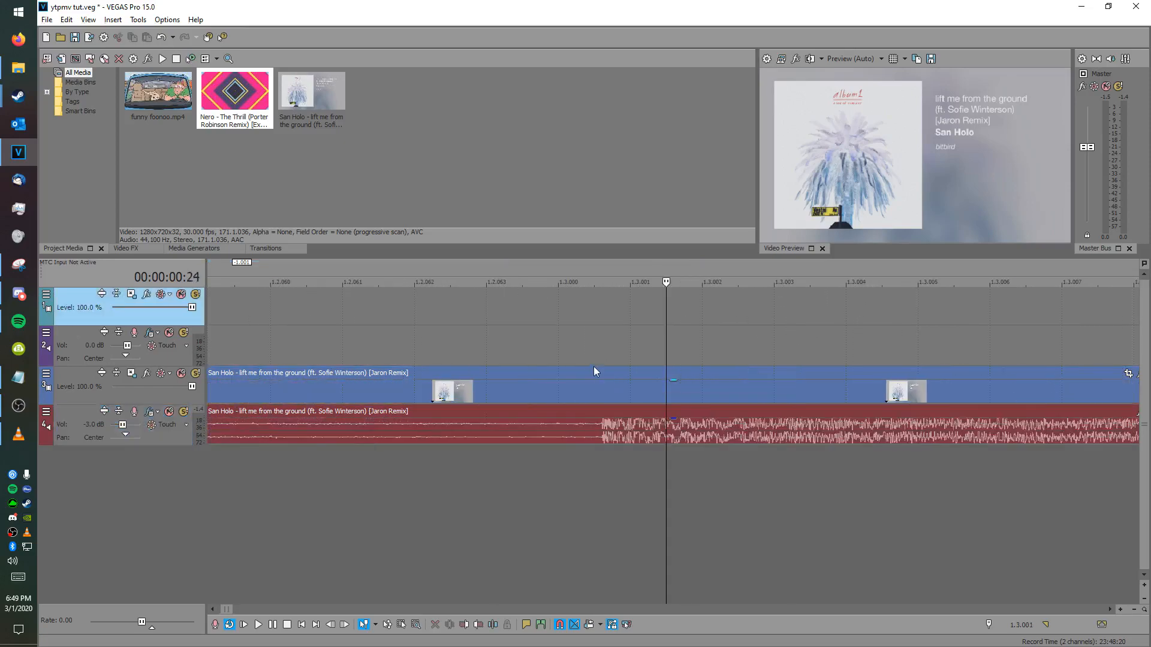
scroll(633, 384, down, 4)
scroll(634, 385, down, 4)
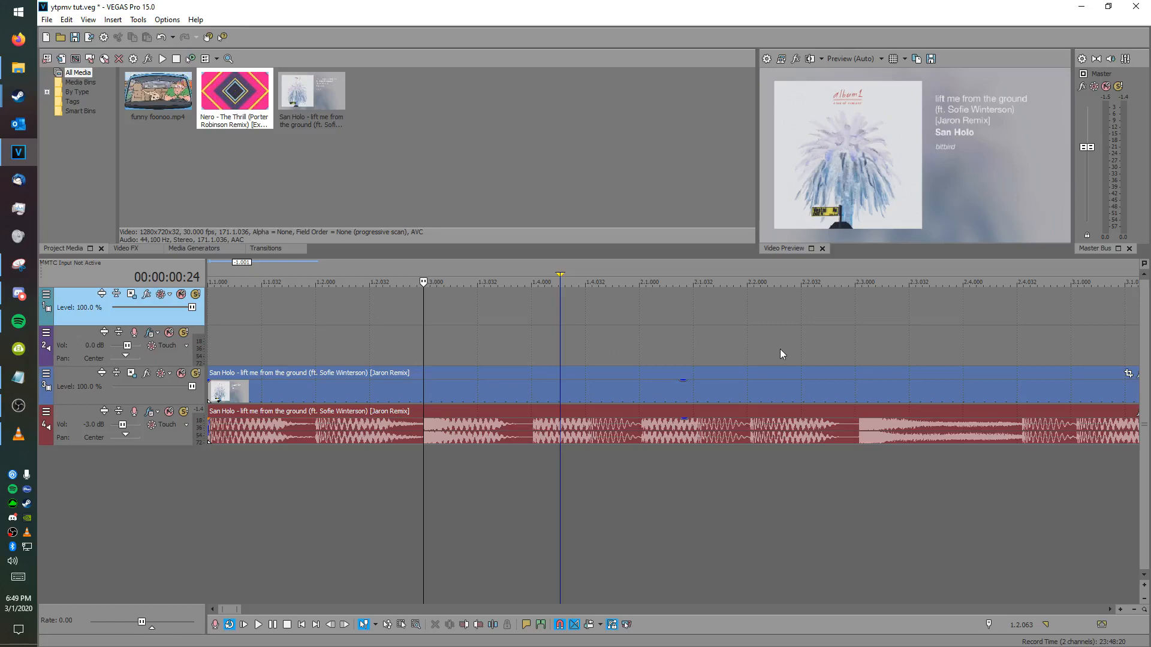
click(858, 315)
scroll(732, 362, up, 8)
scroll(617, 357, down, 8)
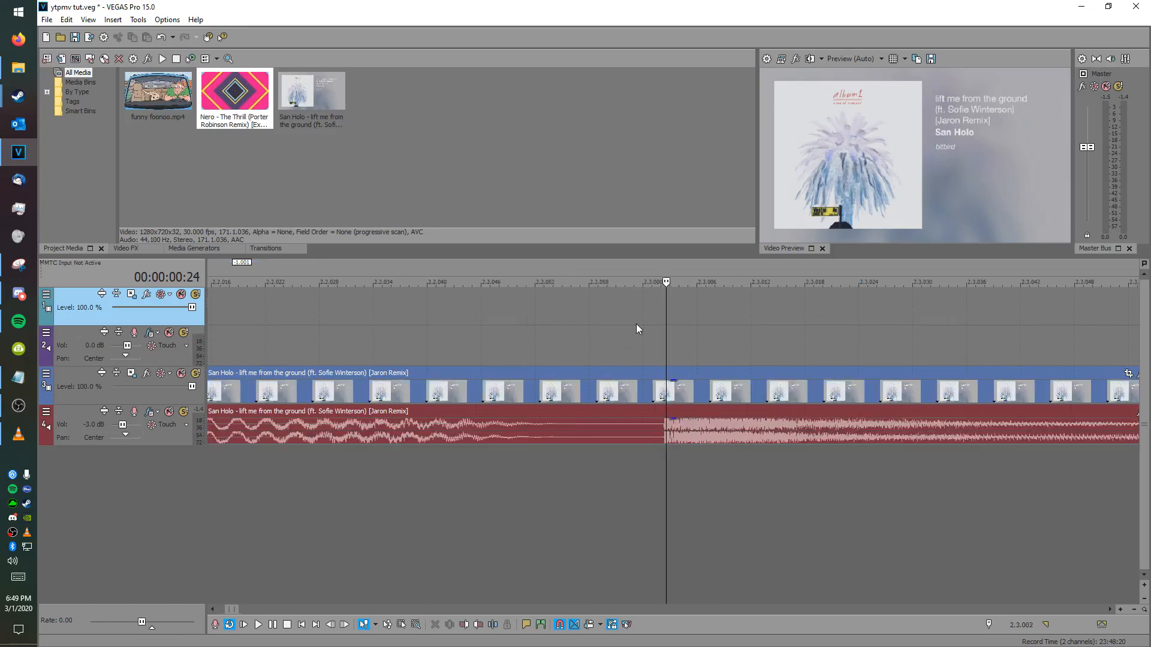
scroll(899, 338, down, 1)
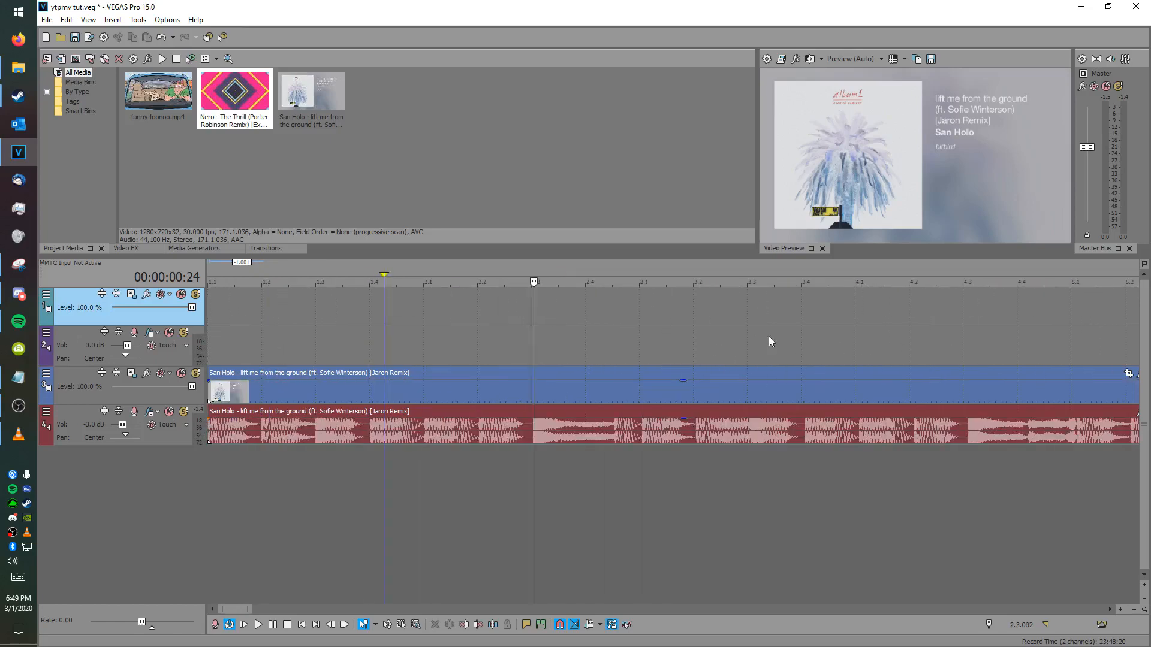
click(796, 316)
scroll(797, 315, up, 6)
scroll(707, 306, up, 4)
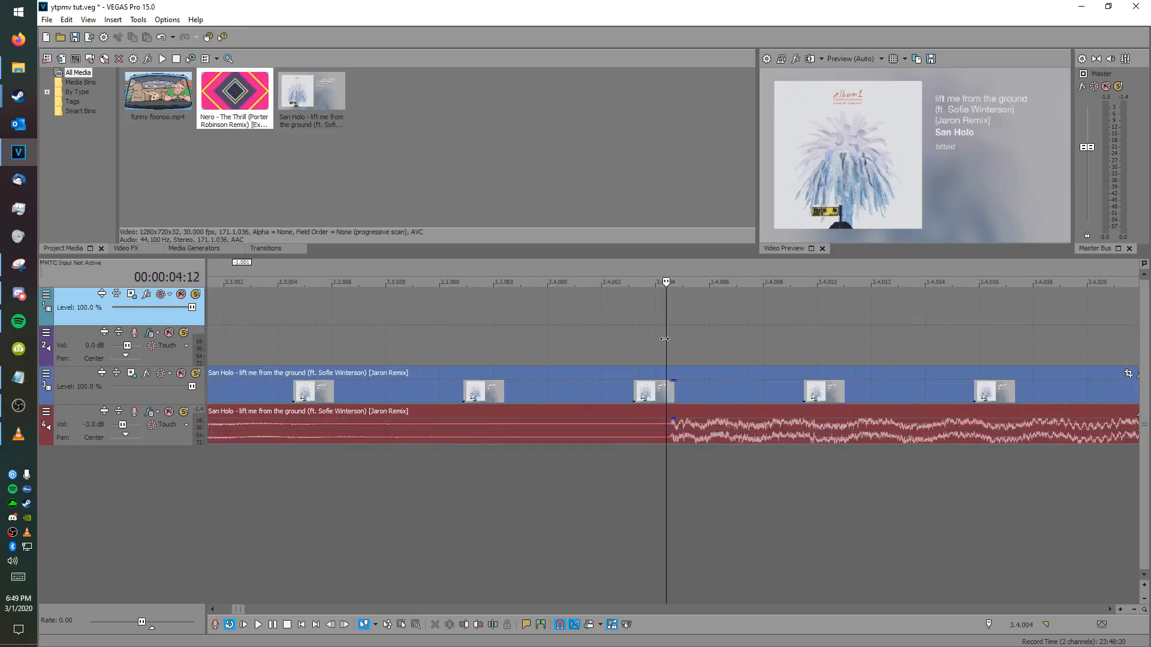
click(639, 318)
Step: Inspect the offset between the San Holo waveform's hit and ruler beat 6.3
scroll(659, 327, down, 8)
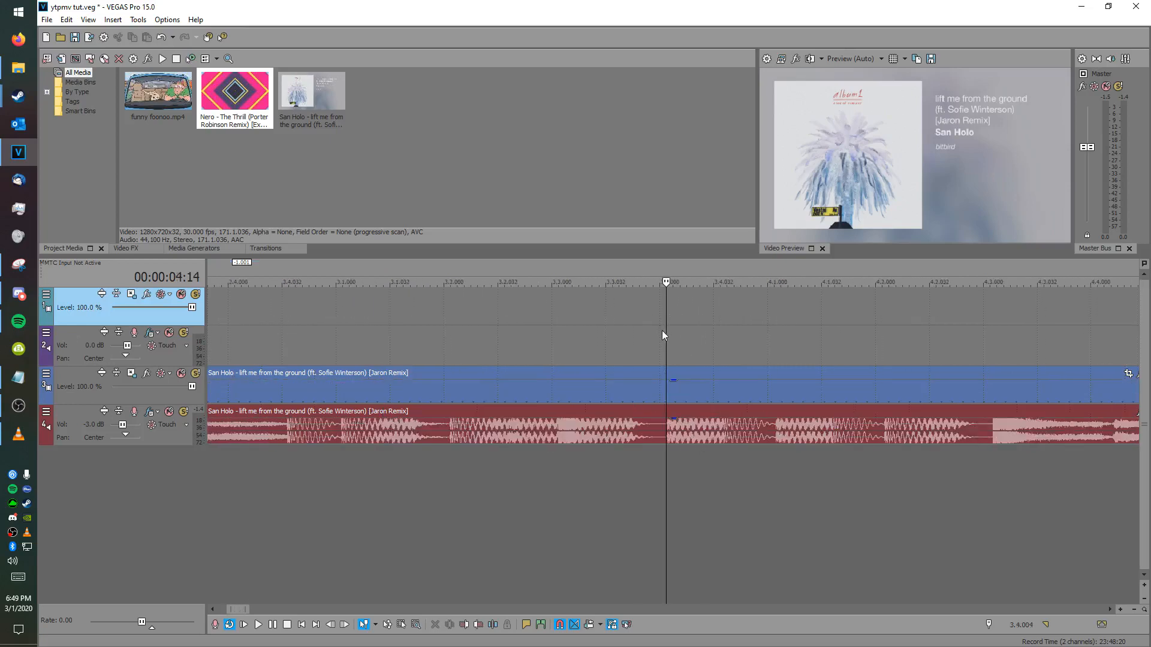
click(794, 337)
click(809, 324)
scroll(779, 336, up, 6)
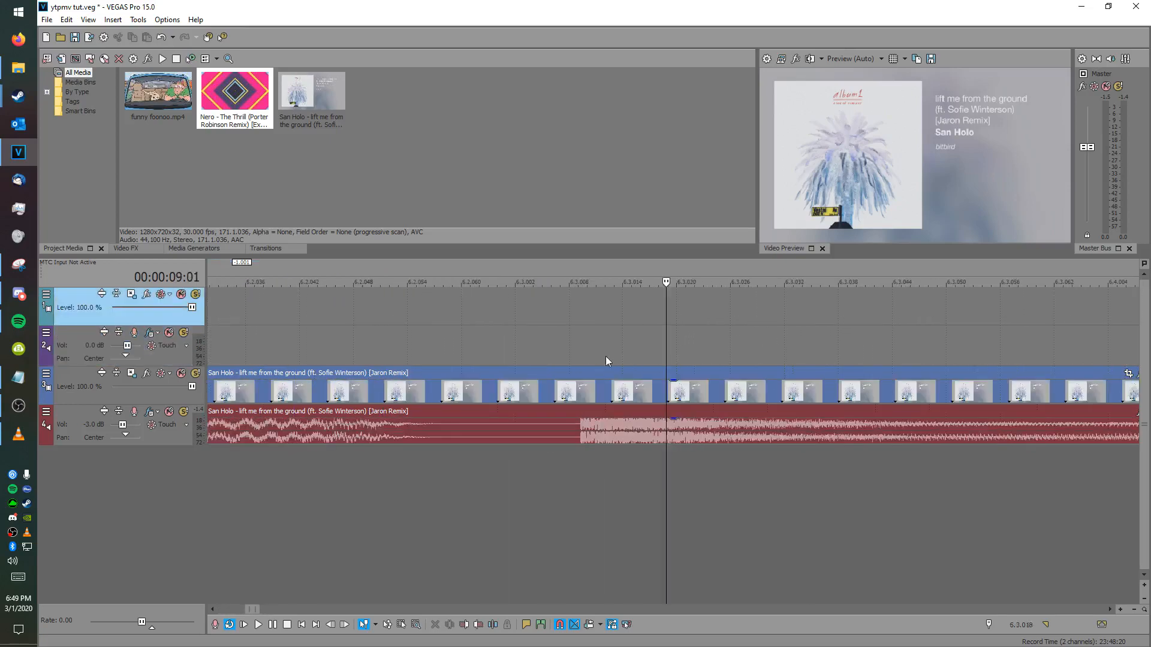
click(569, 311)
scroll(630, 339, up, 3)
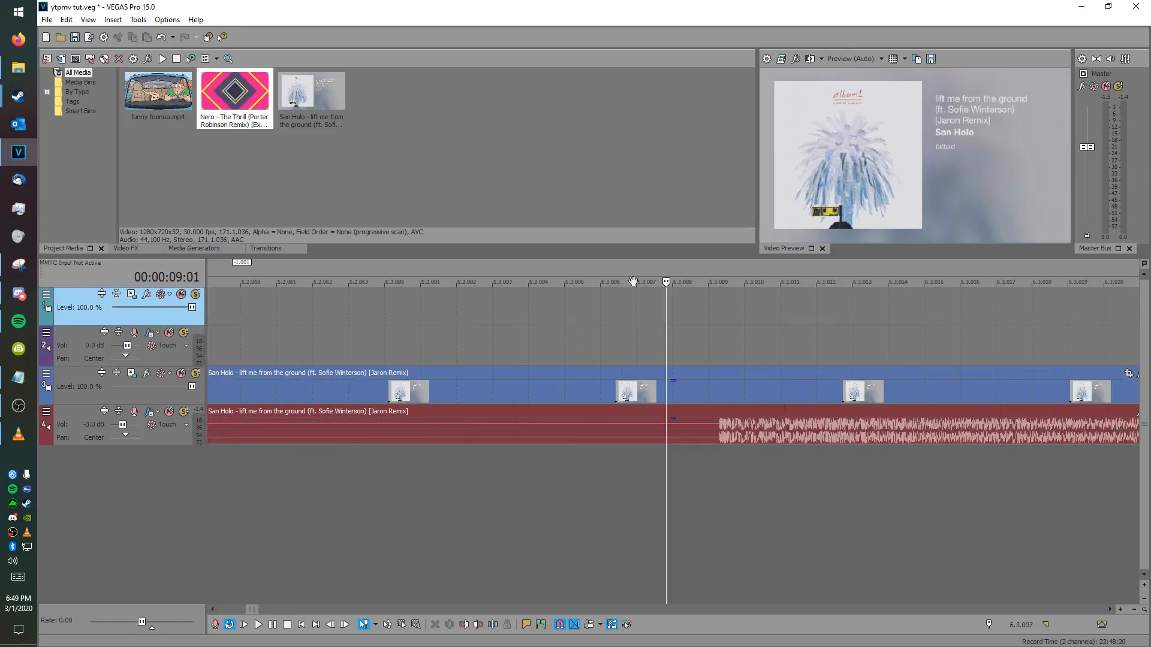
scroll(759, 339, down, 3)
Step: Review the video settings in the project properties and dismiss the dialog
click(767, 60)
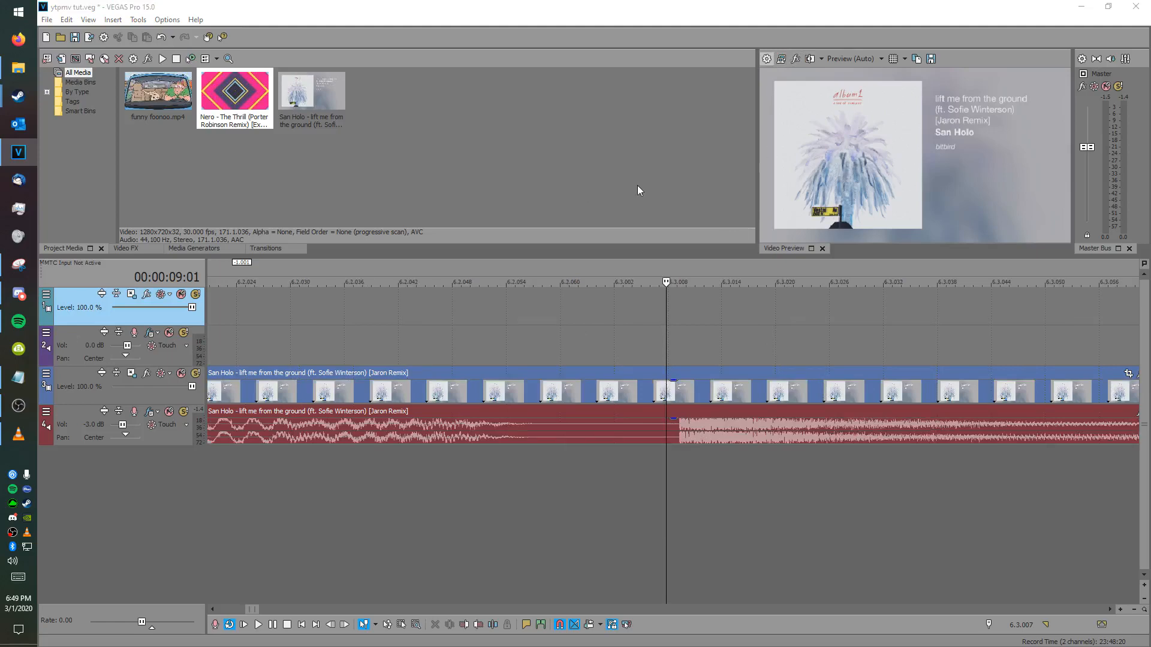
key(alt+Return)
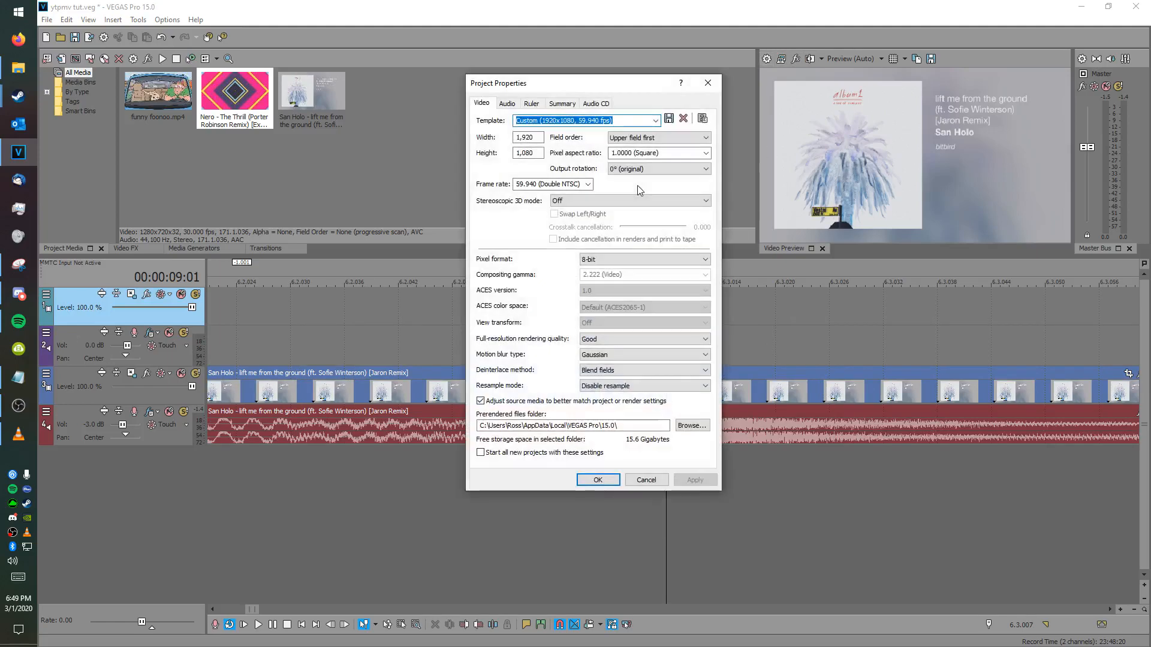
click(646, 480)
Step: Delete the empty video track and the empty audio track above the San Holo clip's tracks
scroll(519, 419, down, 10)
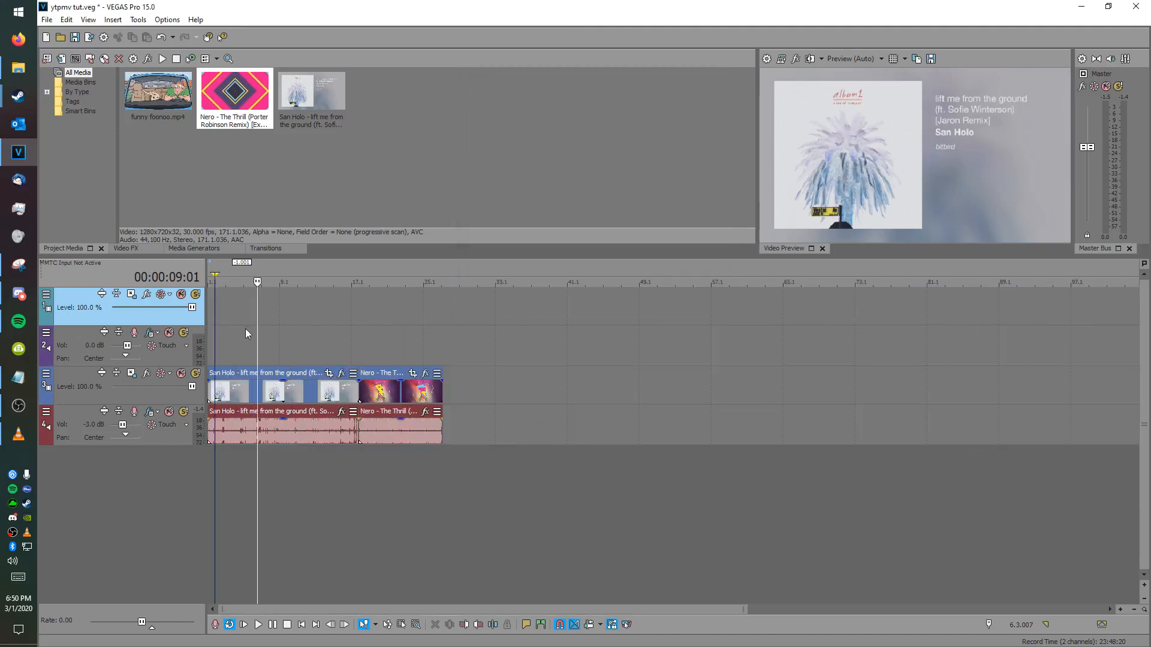
right_click(285, 347)
click(324, 484)
right_click(290, 307)
click(348, 446)
Step: Switch the timeline's time format from measures and beats to hours, minutes, seconds and milliseconds
right_click(167, 268)
click(180, 274)
right_click(180, 277)
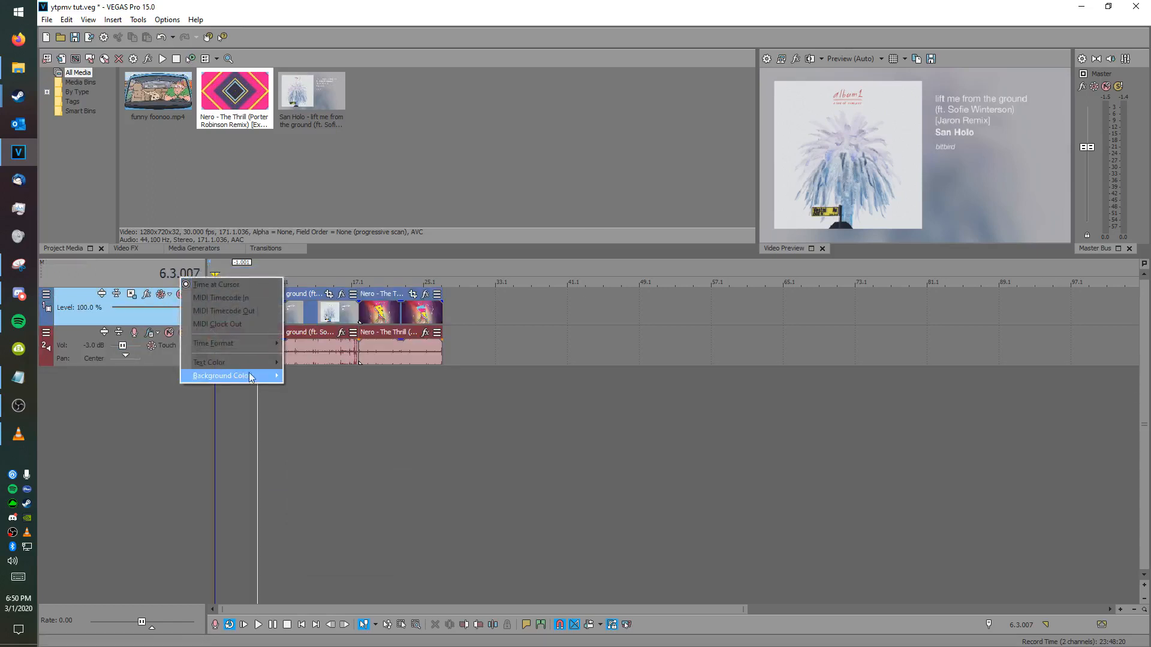
click(332, 355)
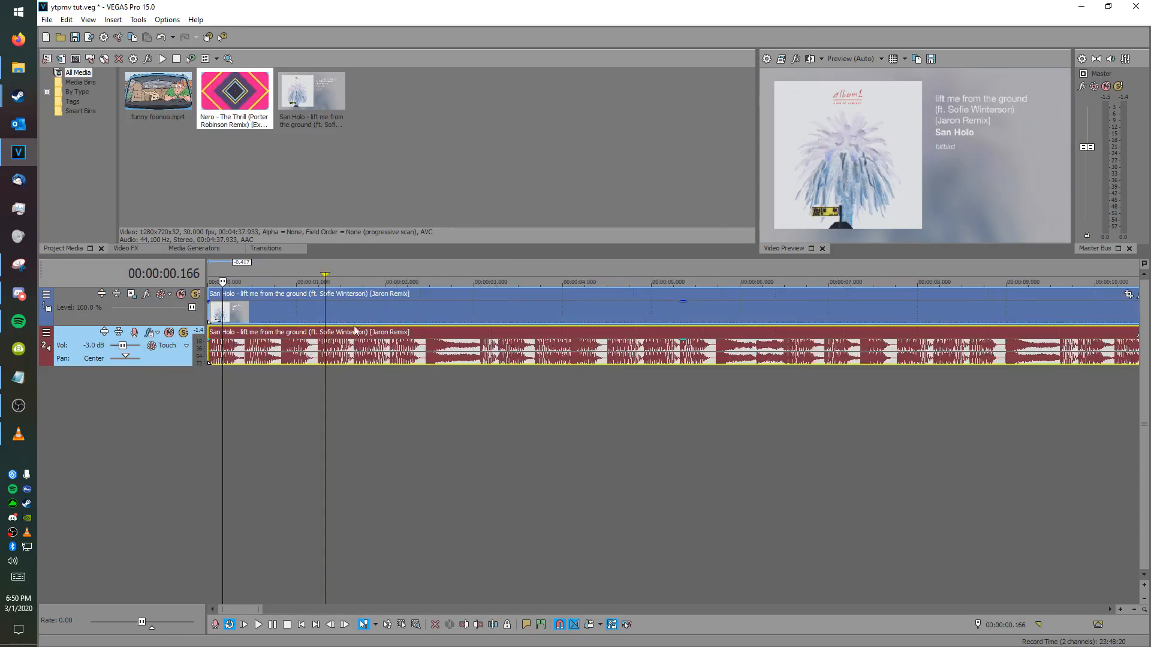
Step: Enable Quantize to Frames and add the Nero clip to the timeline beyond the existing clips
click(159, 22)
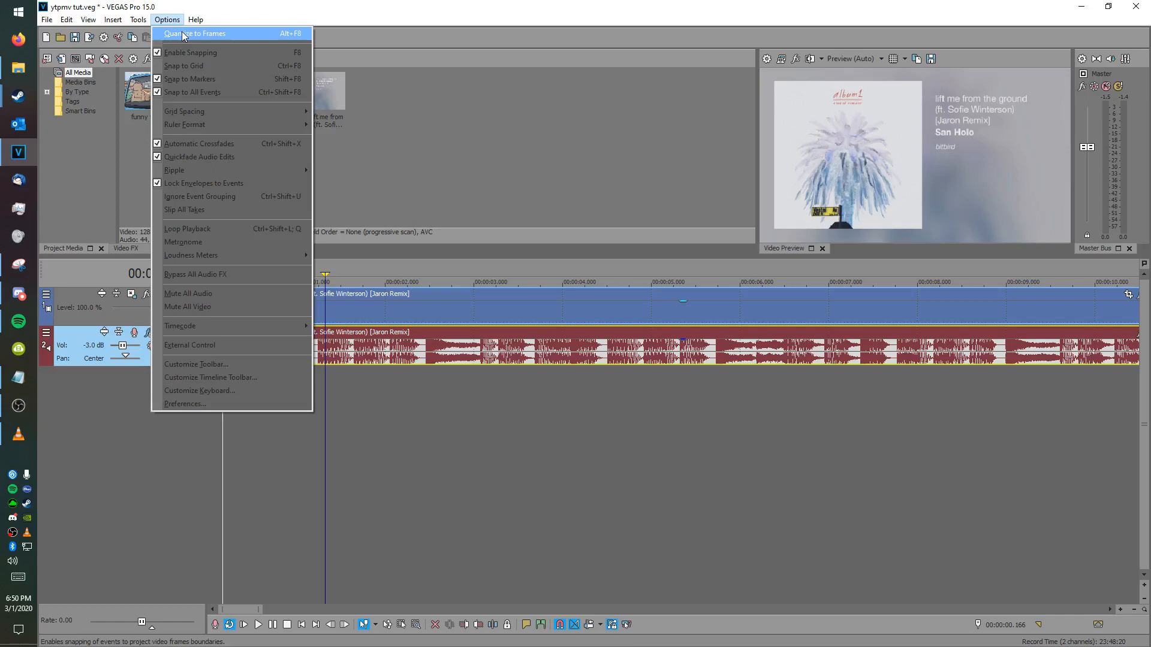
click(182, 33)
scroll(343, 366, down, 10)
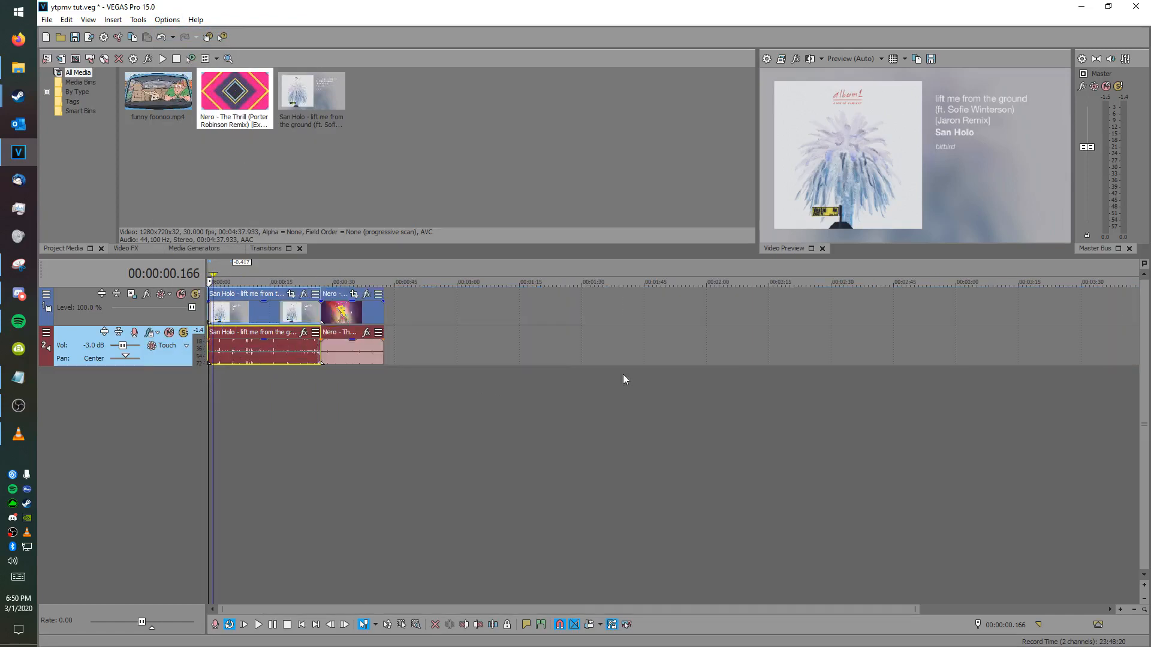
drag(234, 103, 486, 312)
click(488, 344)
scroll(560, 361, up, 5)
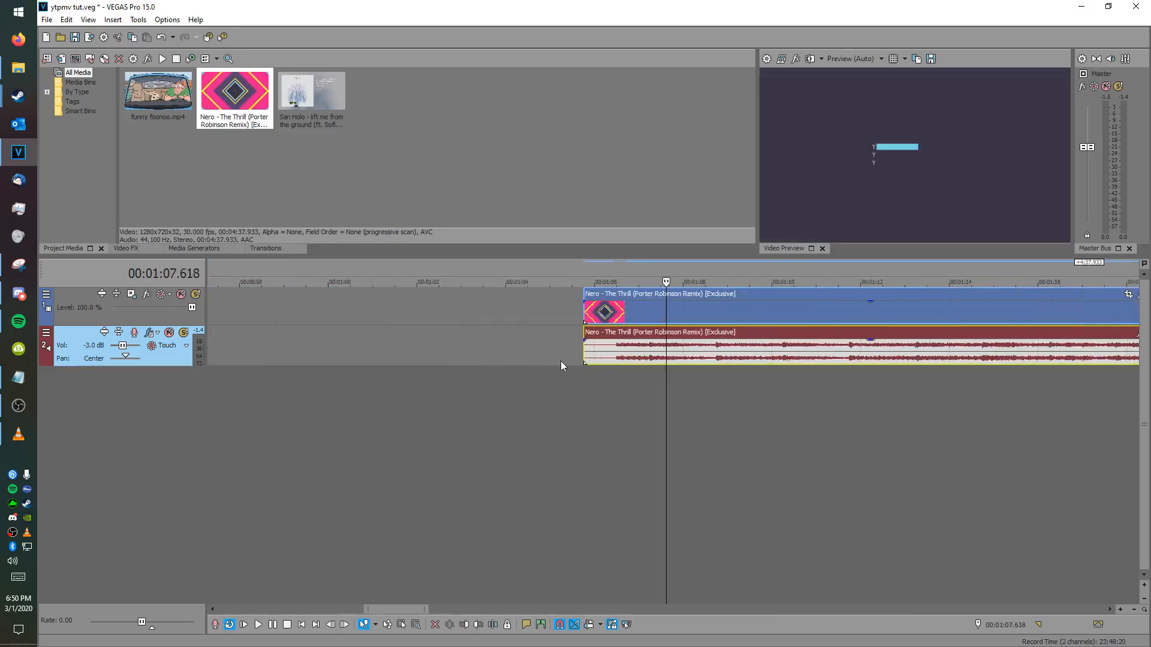
Step: Trim the start of the newly added Nero clip to where its audio begins, at about 00:01:06.466
scroll(560, 359, up, 3)
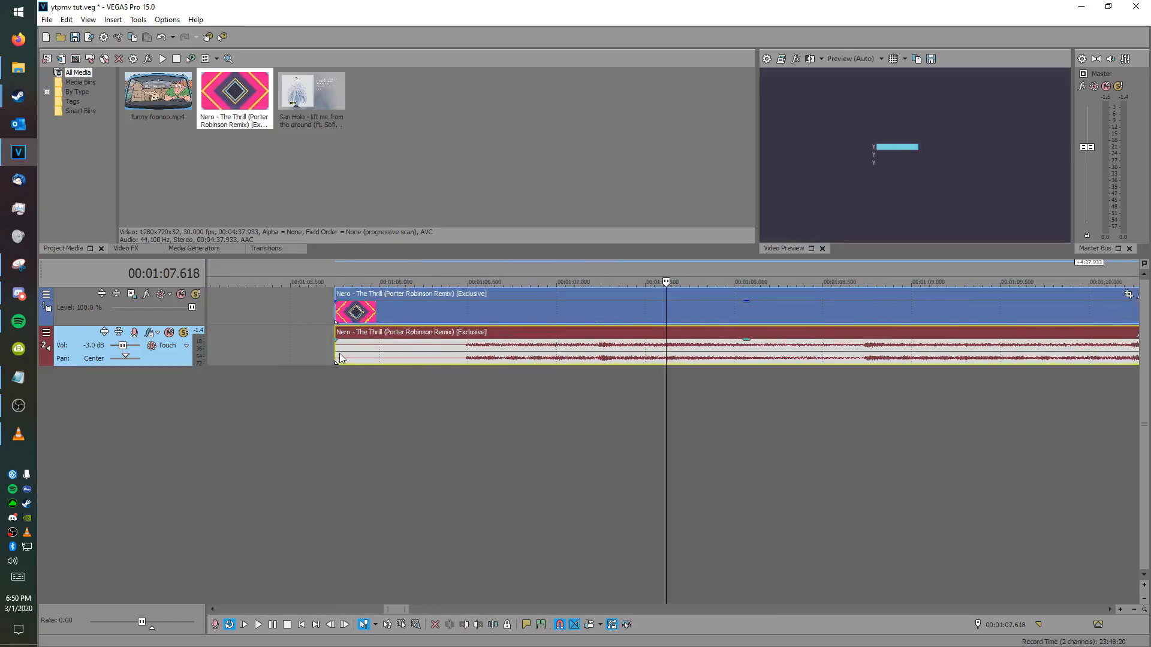
drag(337, 350, 405, 343)
click(414, 356)
scroll(414, 355, up, 3)
scroll(415, 355, down, 1)
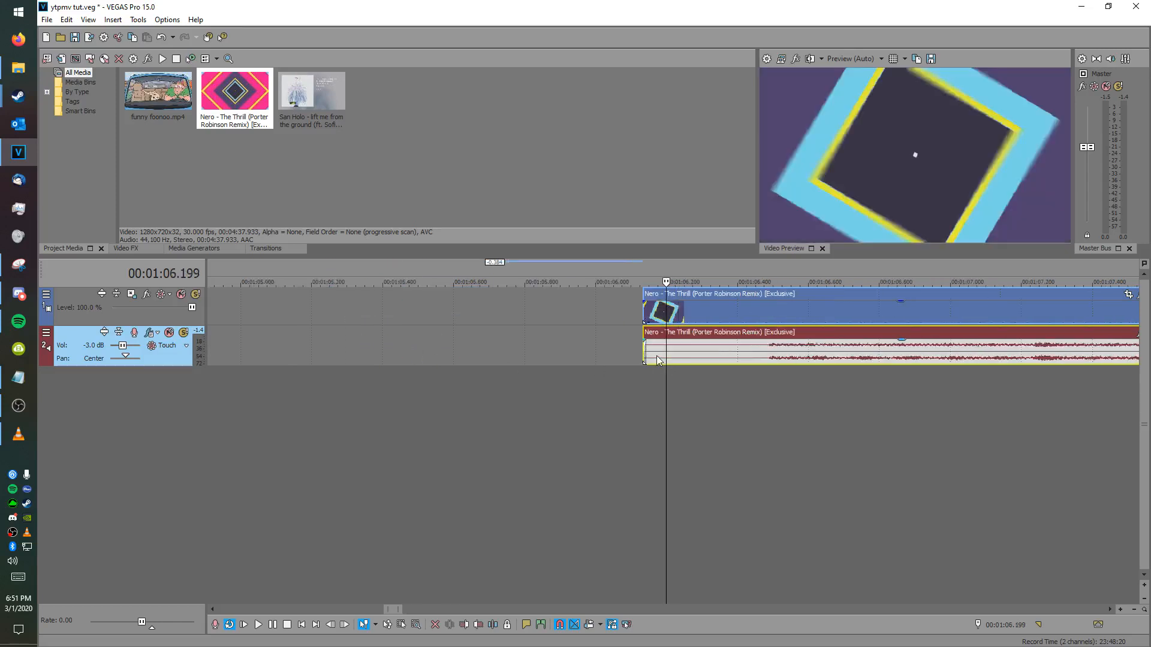
drag(643, 344, 759, 356)
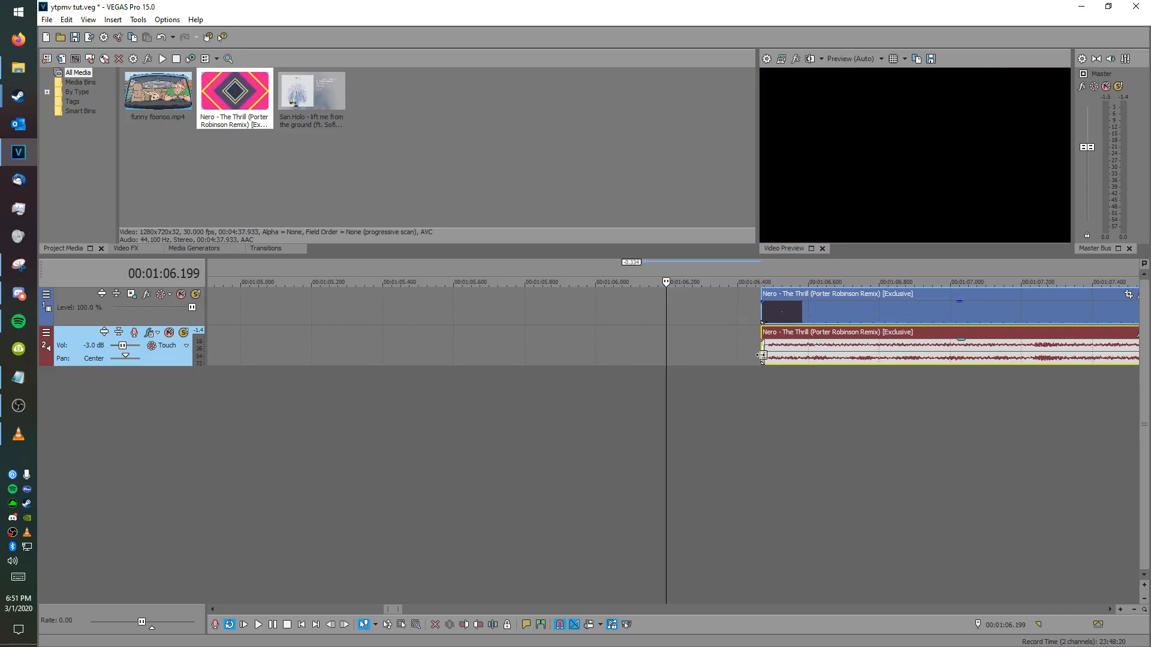
click(766, 354)
scroll(618, 367, up, 3)
drag(634, 355, 609, 357)
scroll(609, 358, down, 4)
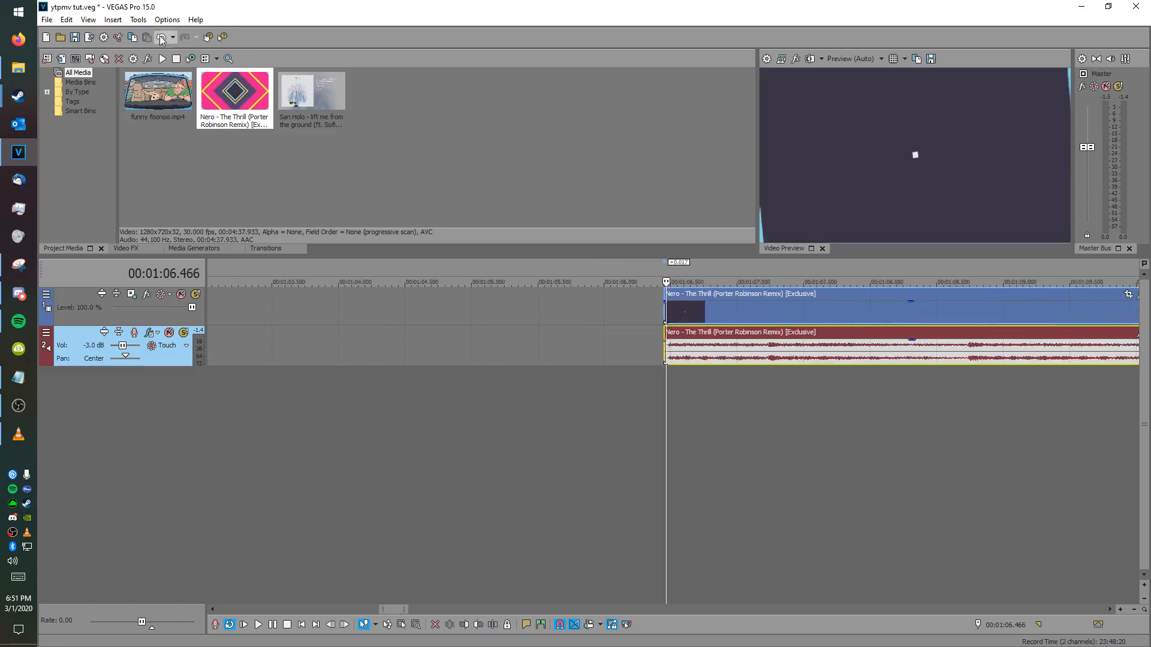
Step: Turn off Quantize to Frames and finely trim the start of the added Nero clip between frame boundaries
click(167, 19)
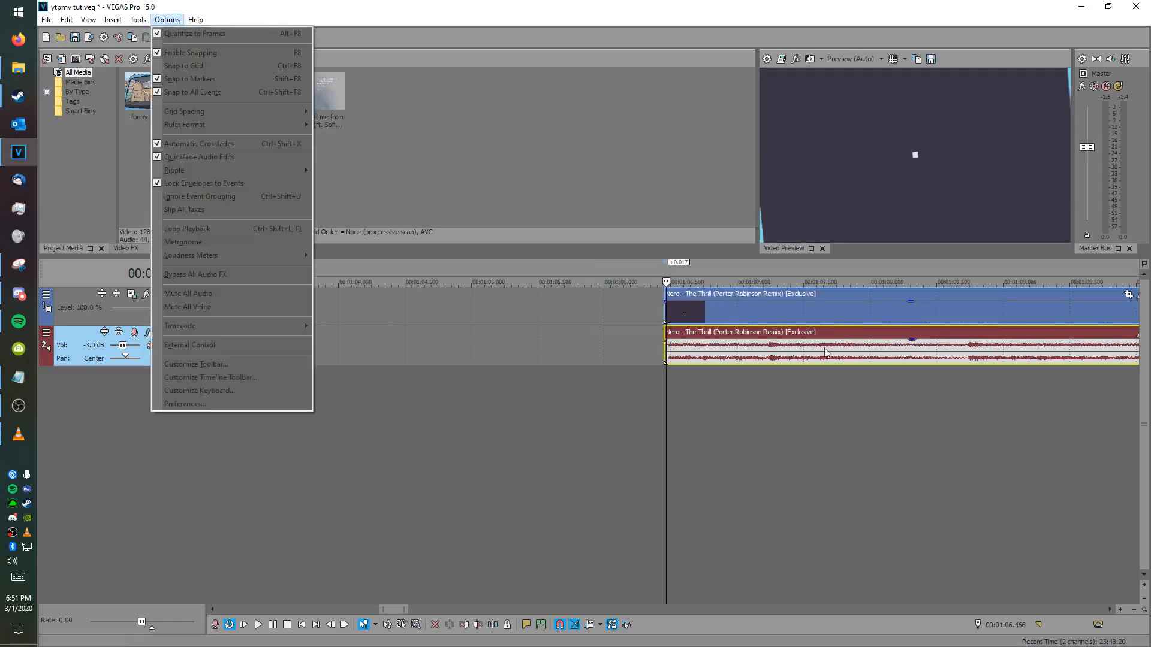
click(172, 35)
scroll(662, 349, up, 6)
scroll(663, 347, down, 6)
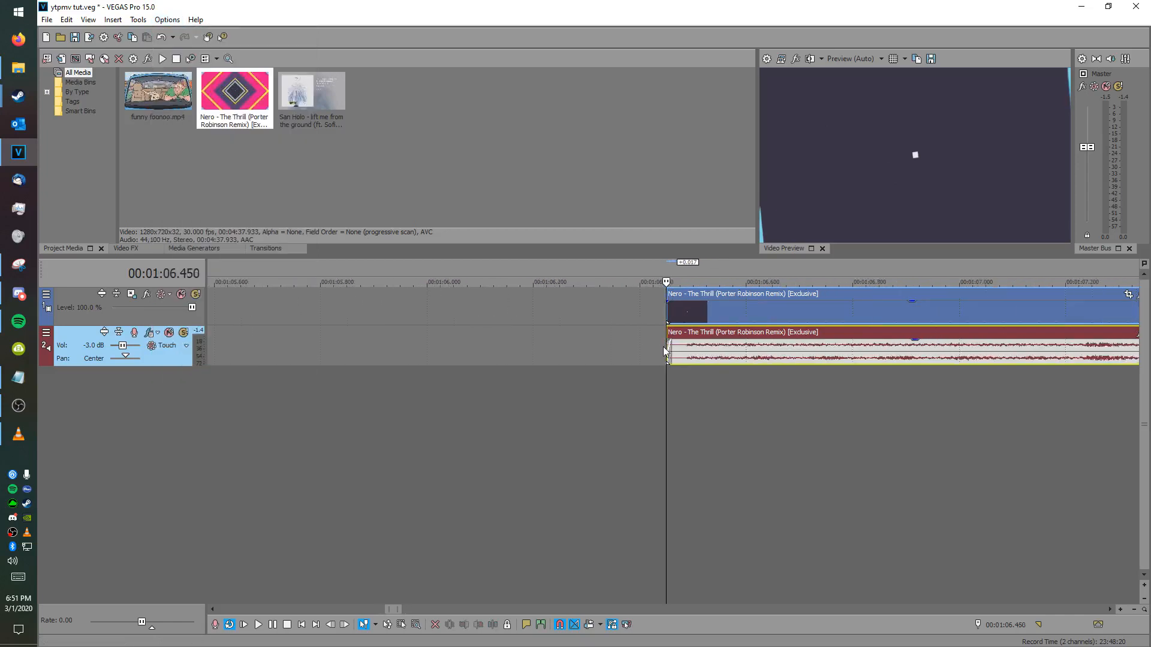
scroll(661, 347, down, 3)
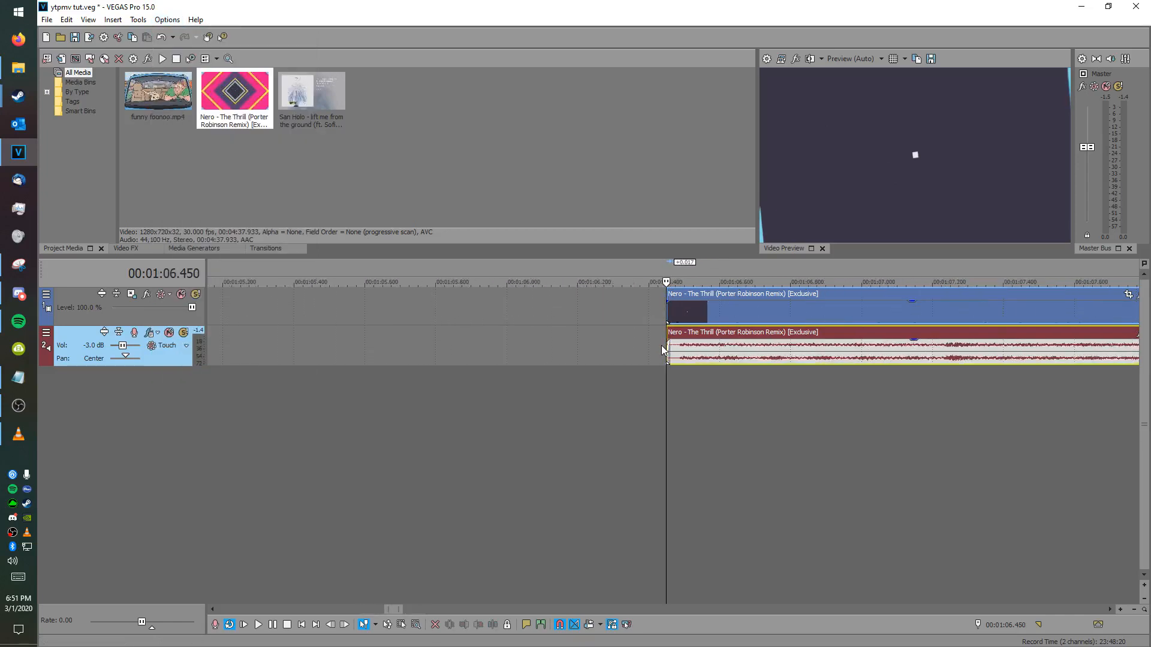
scroll(662, 347, up, 9)
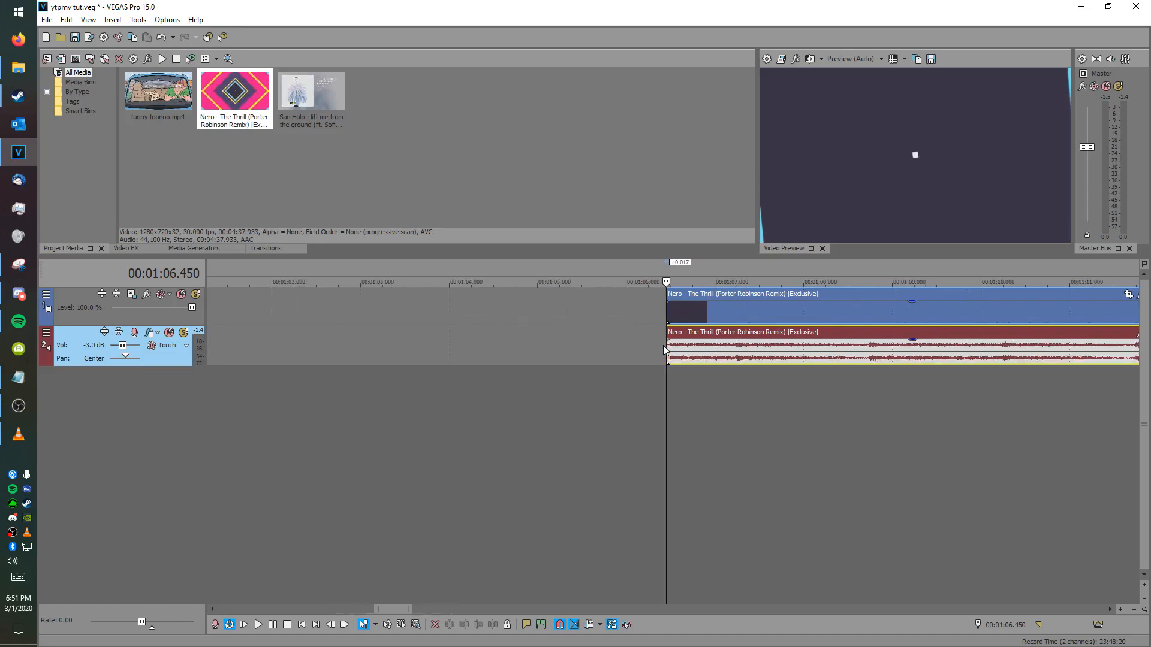
drag(701, 347, 730, 353)
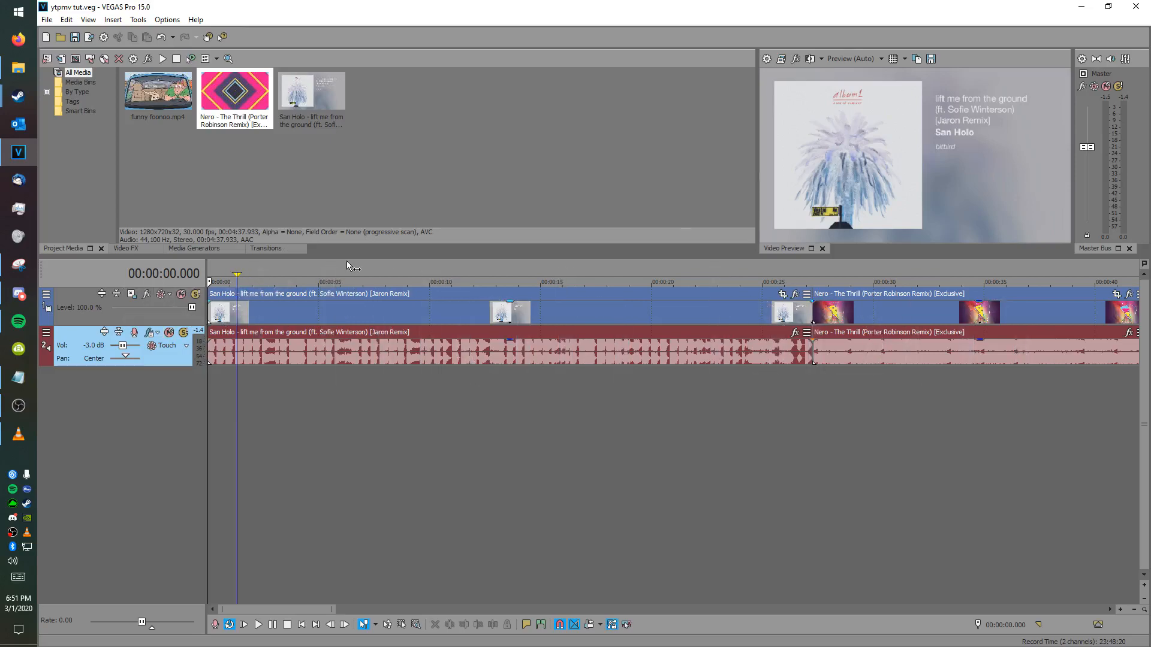
Step: Play the opening of the San Holo clip from the timeline start and pause after about 1.4 seconds
scroll(246, 390, up, 10)
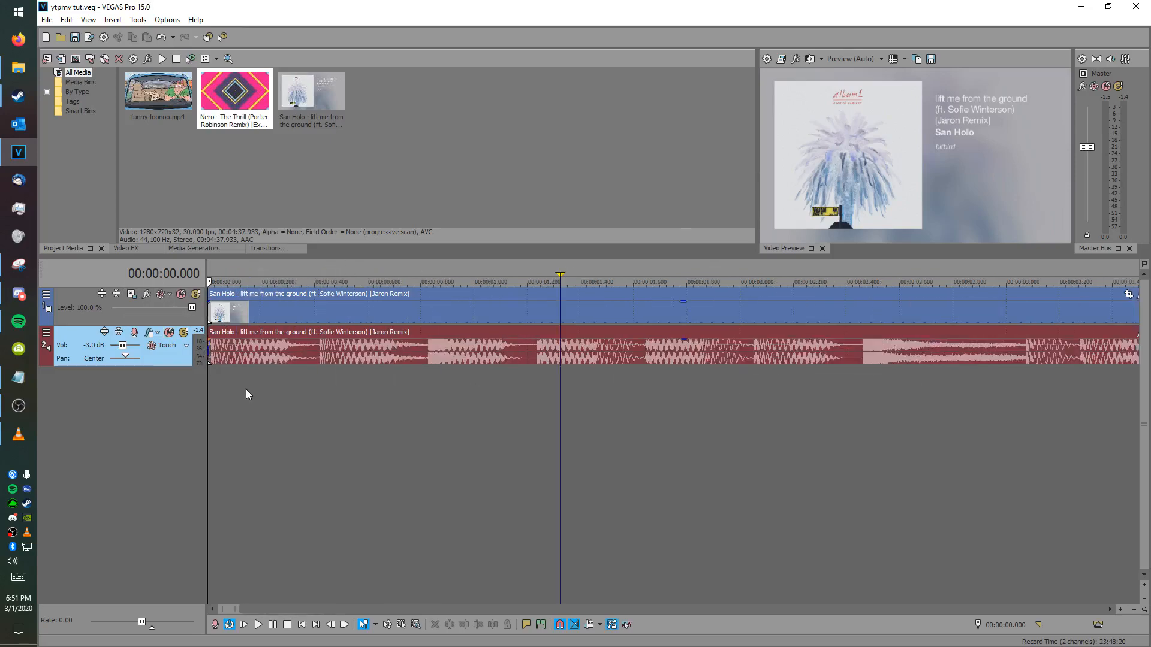
scroll(246, 390, up, 4)
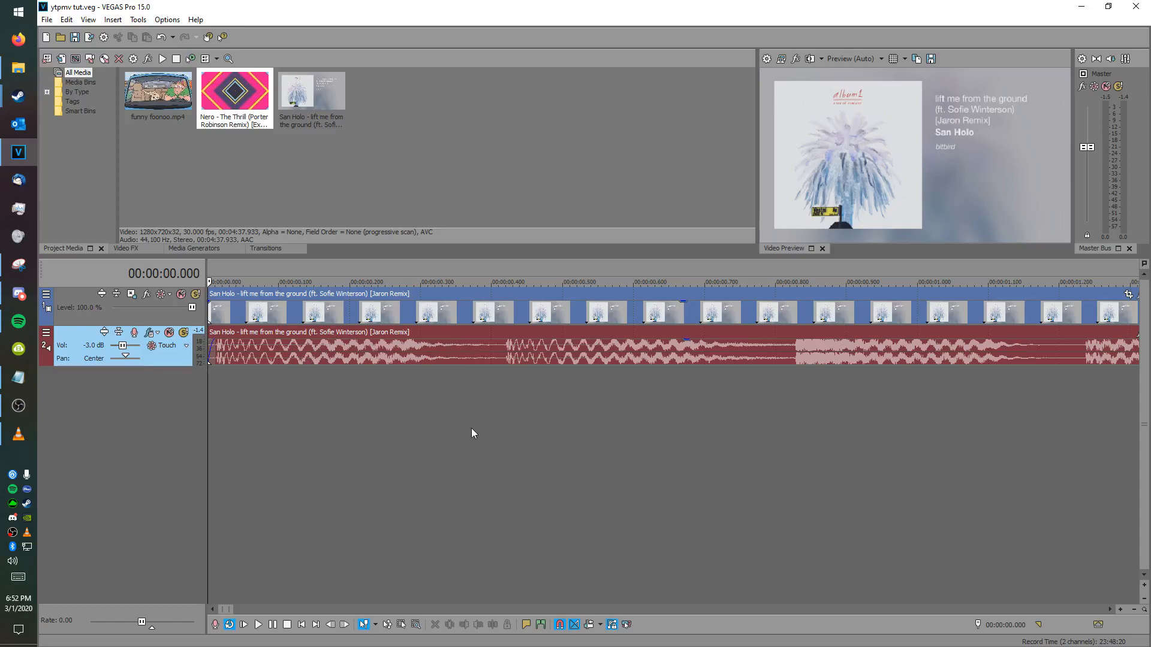
key(space)
scroll(572, 394, down, 3)
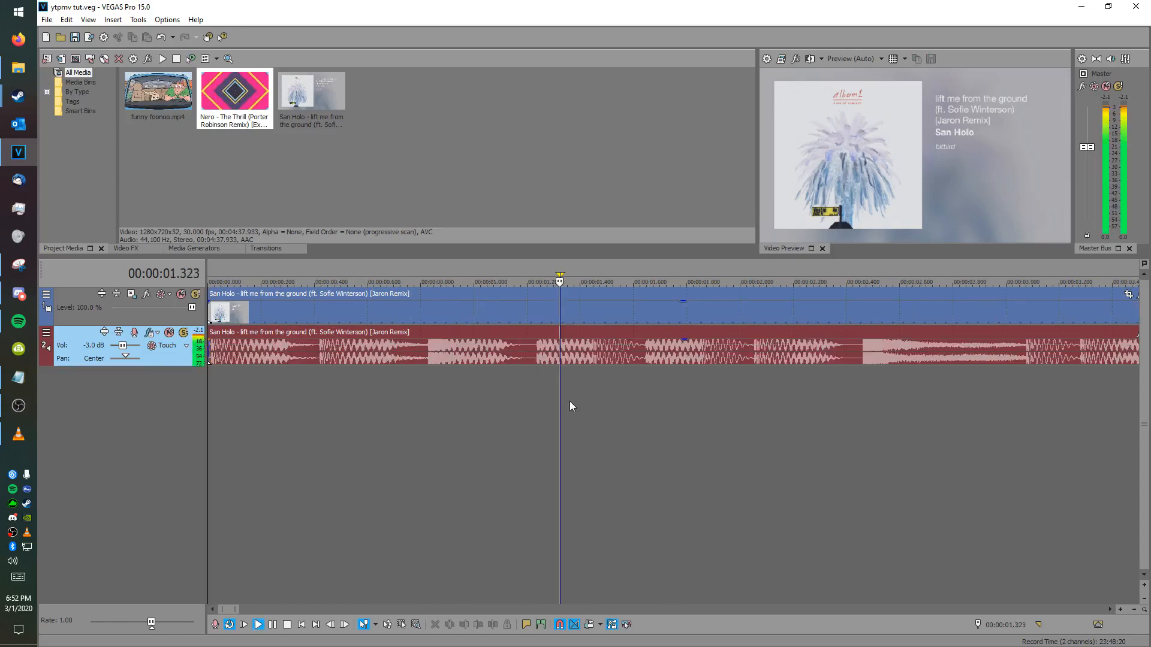
key(Return)
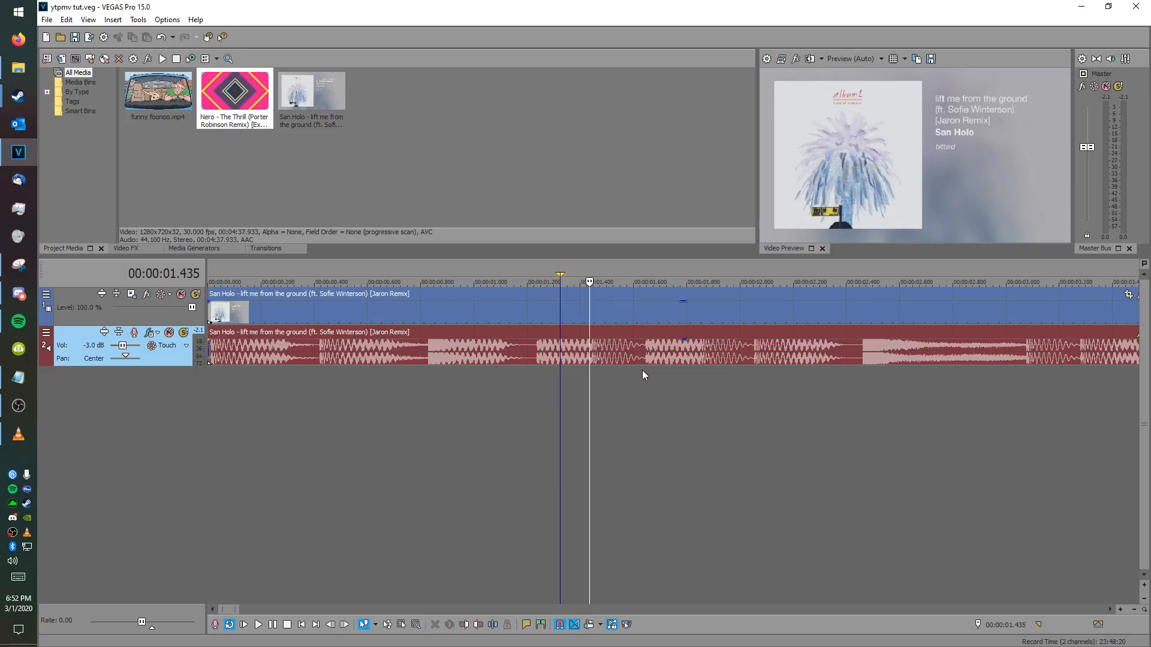
Step: Select the San Holo beat from 00:00:00.817 to 00:00:01.235 as the loop region and turn off Quantize to Frames
drag(428, 378, 536, 368)
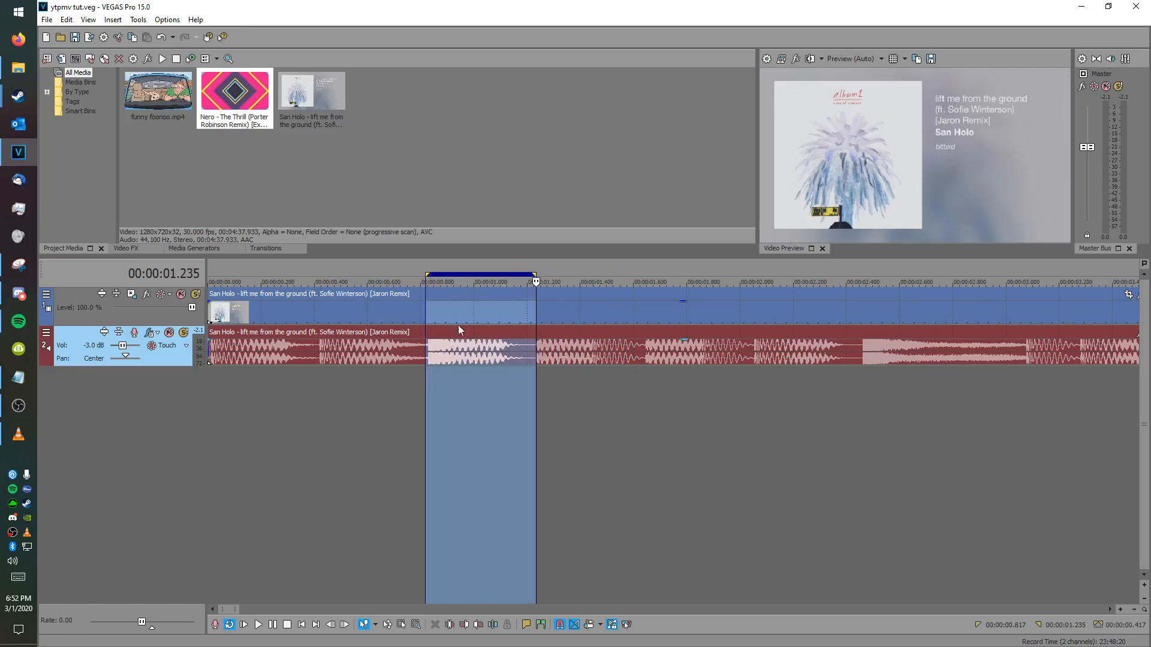
click(166, 19)
click(181, 34)
Step: Tighten the loop region's edges so they match the start and end of the beat in the San Holo waveform
click(414, 331)
scroll(415, 331, up, 2)
drag(706, 274, 720, 269)
scroll(768, 365, down, 5)
scroll(563, 365, up, 4)
Step: Play the looped San Holo beat at rate 0.75, slowing the playback to 0.50 and 0.25
key(space)
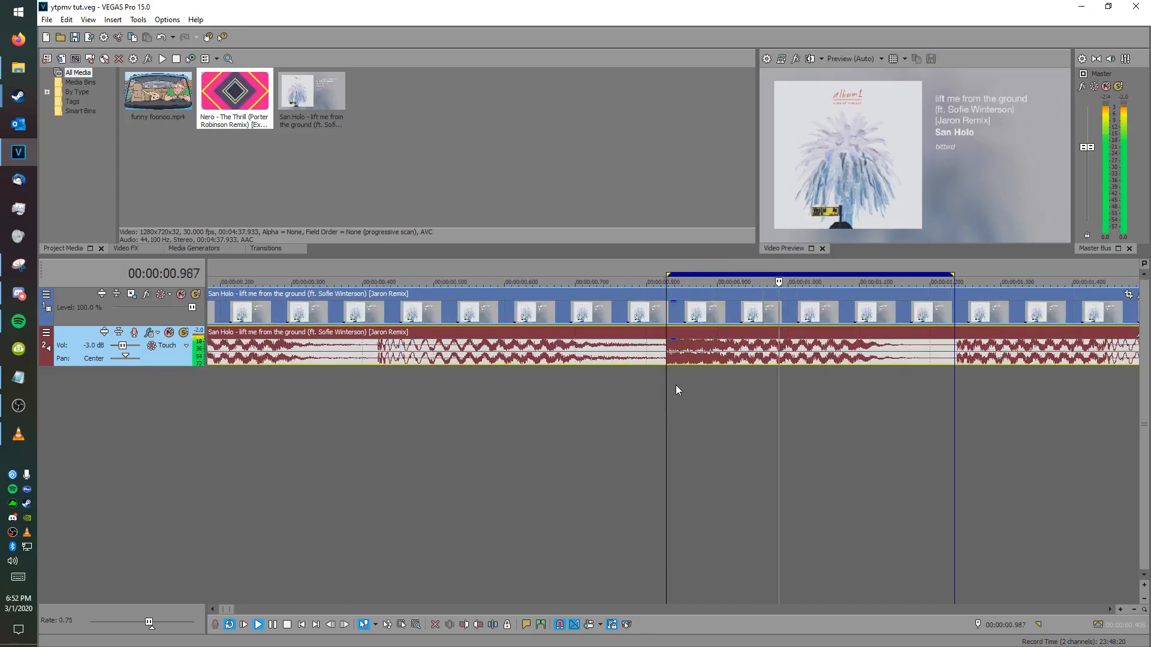
key(k)
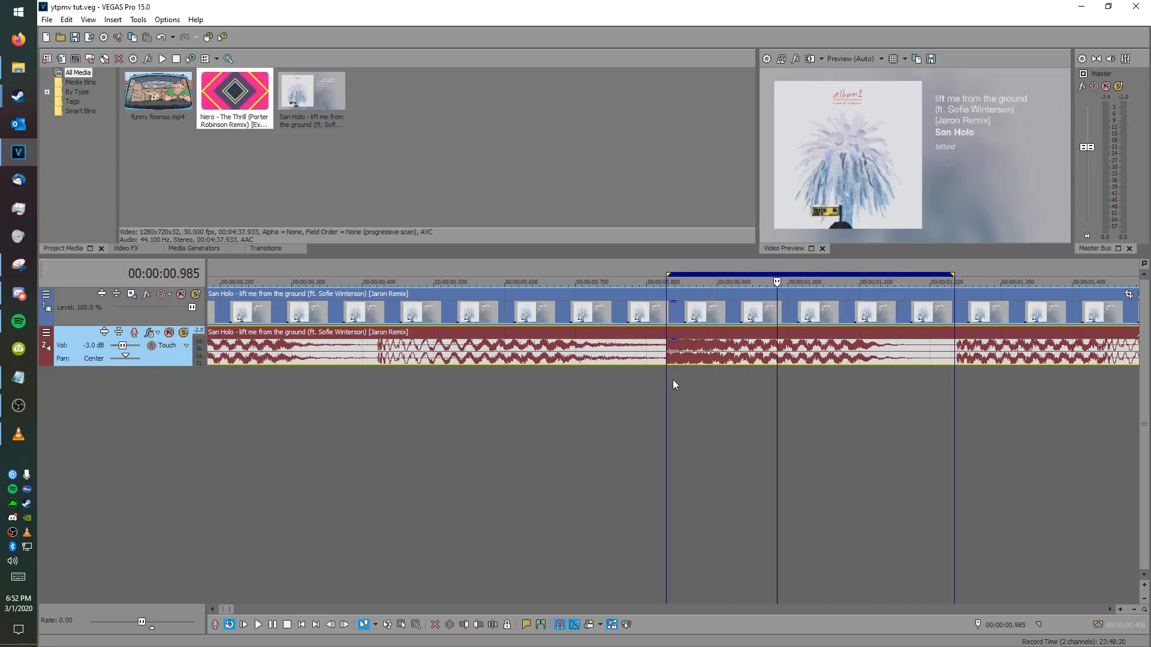
key(space)
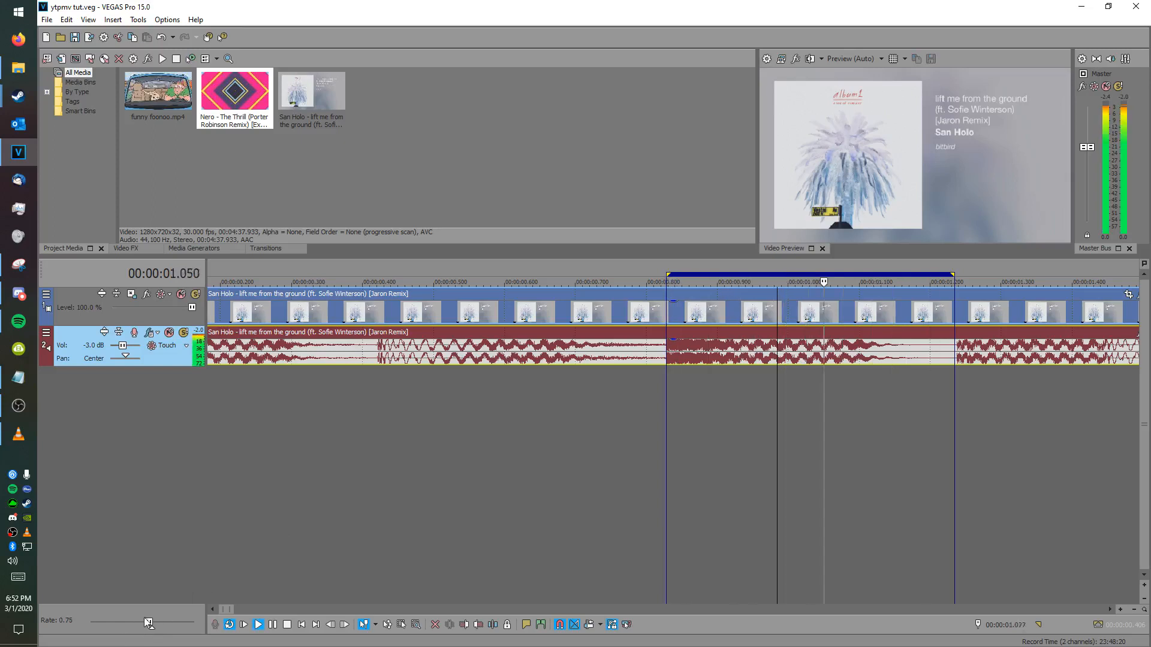
key(j)
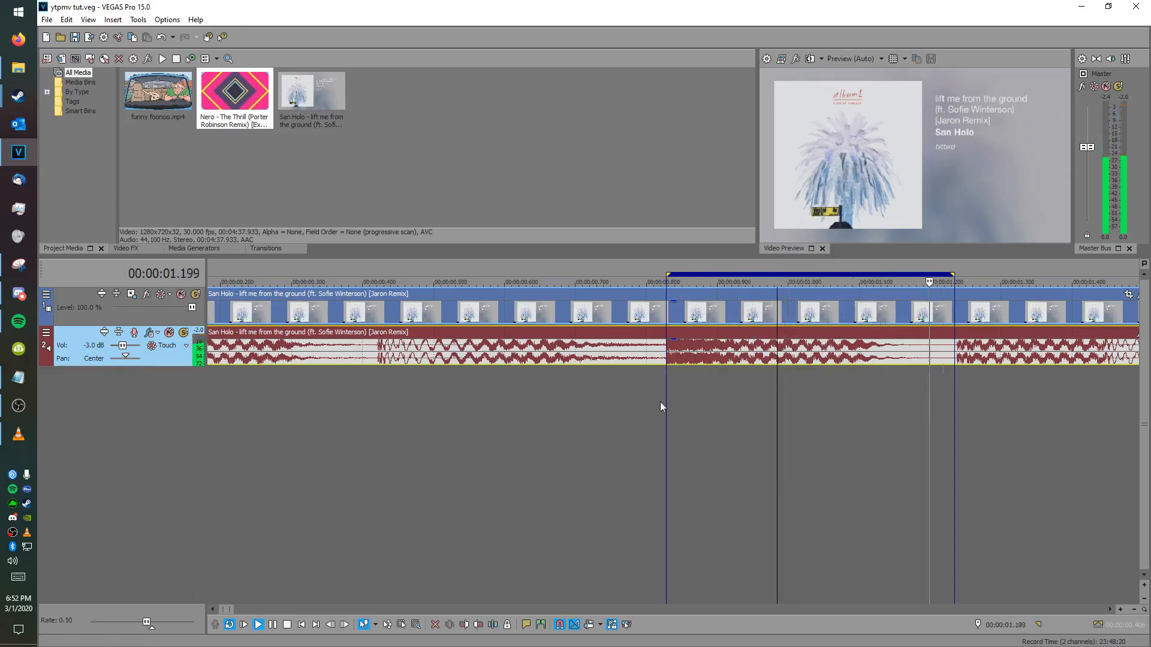
key(j)
scroll(804, 398, down, 1)
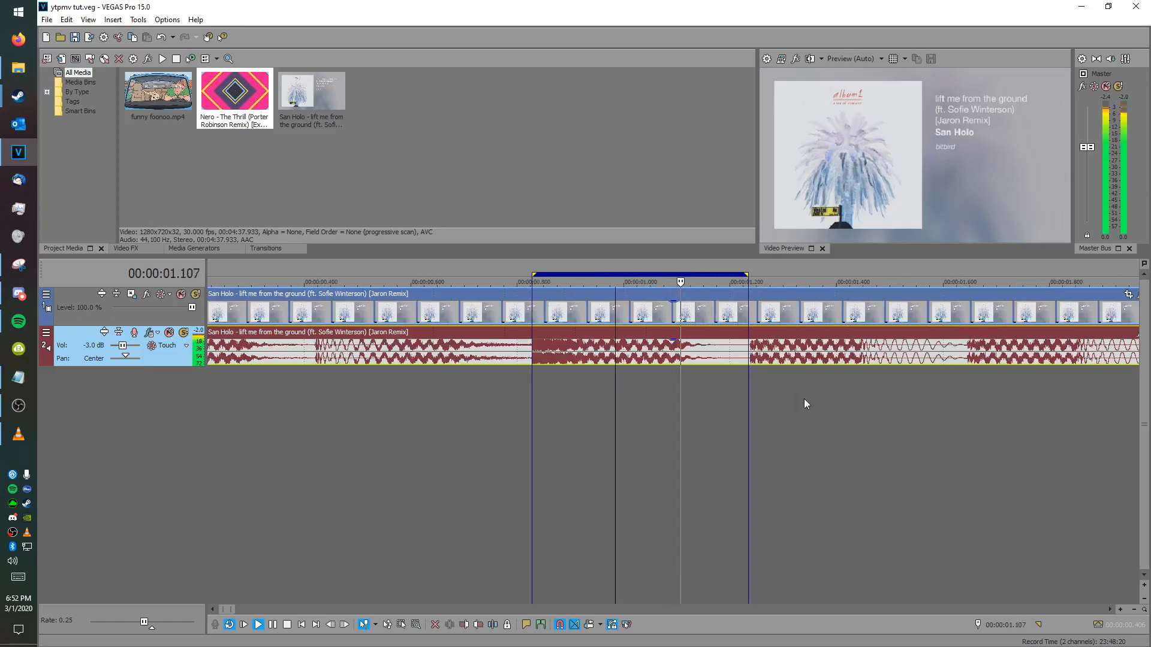
Step: Pause the looped San Holo beat, resume it at rate 0.75, slow it to 0.50, and pause again
key(k)
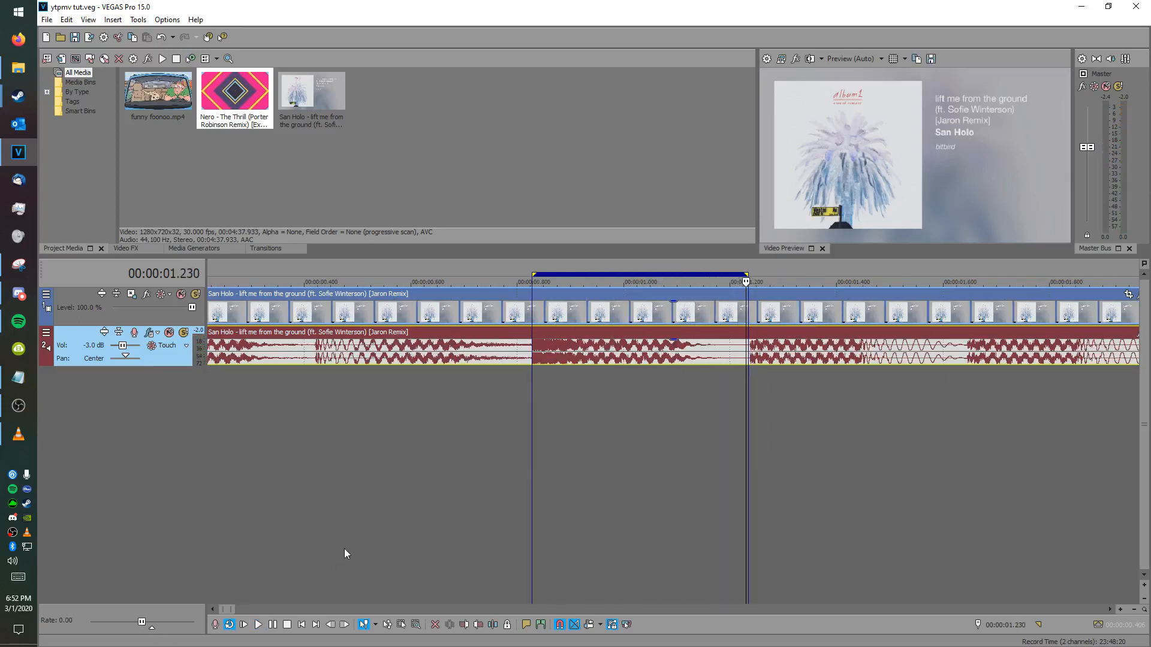
key(l)
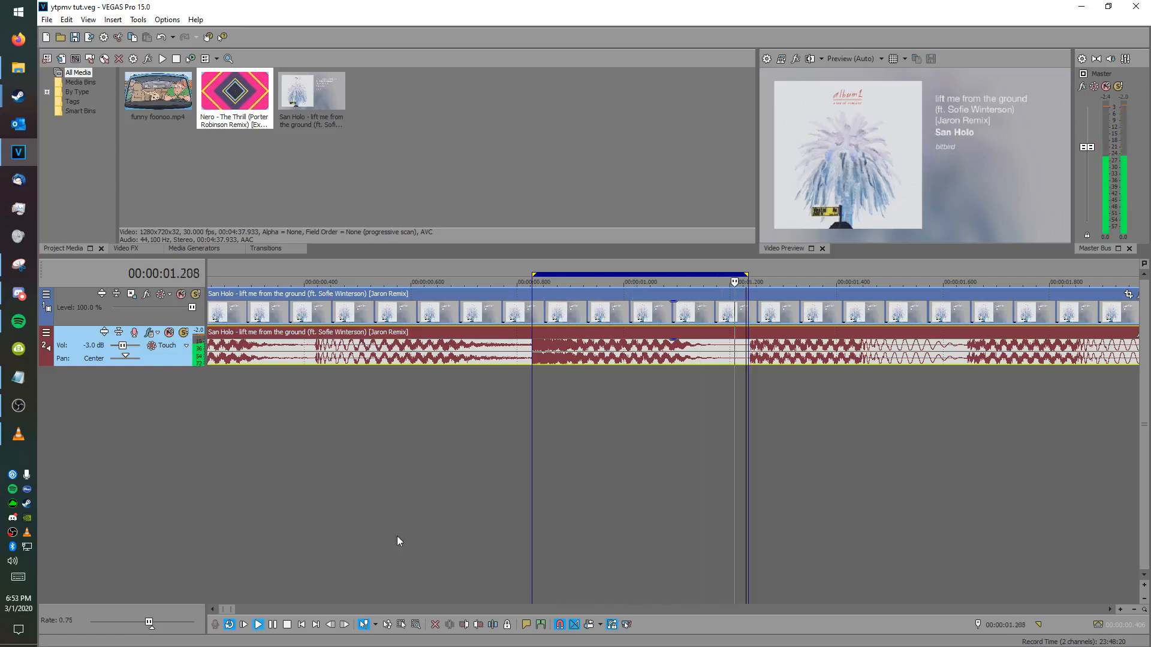
key(j)
scroll(778, 440, down, 6)
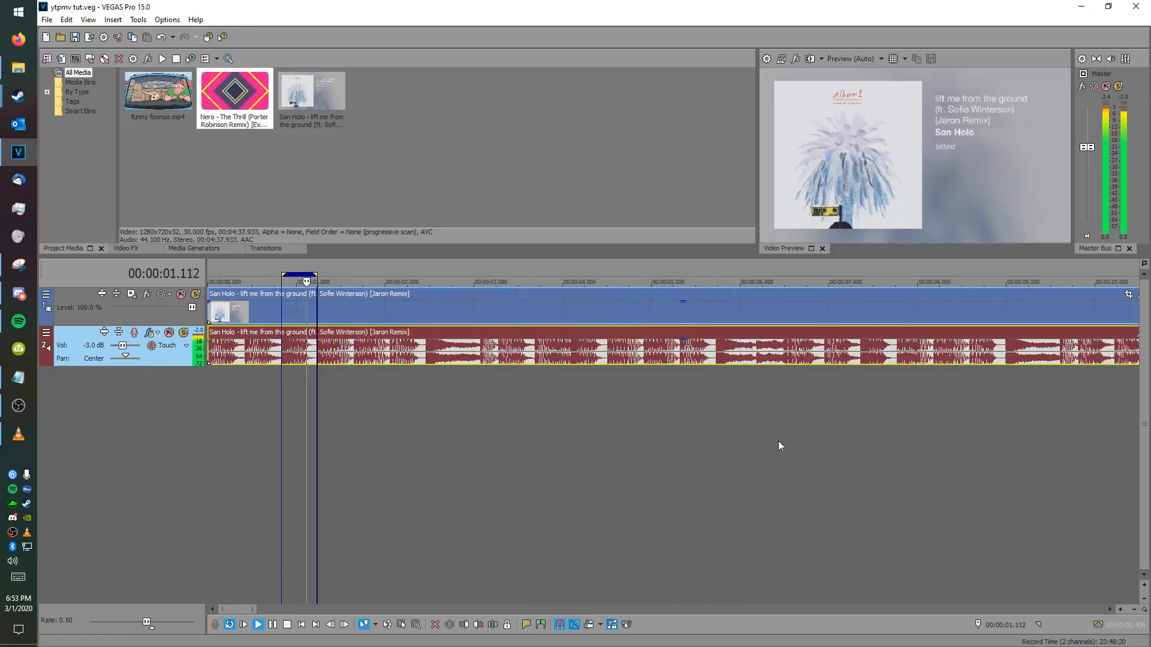
scroll(778, 445, down, 5)
key(k)
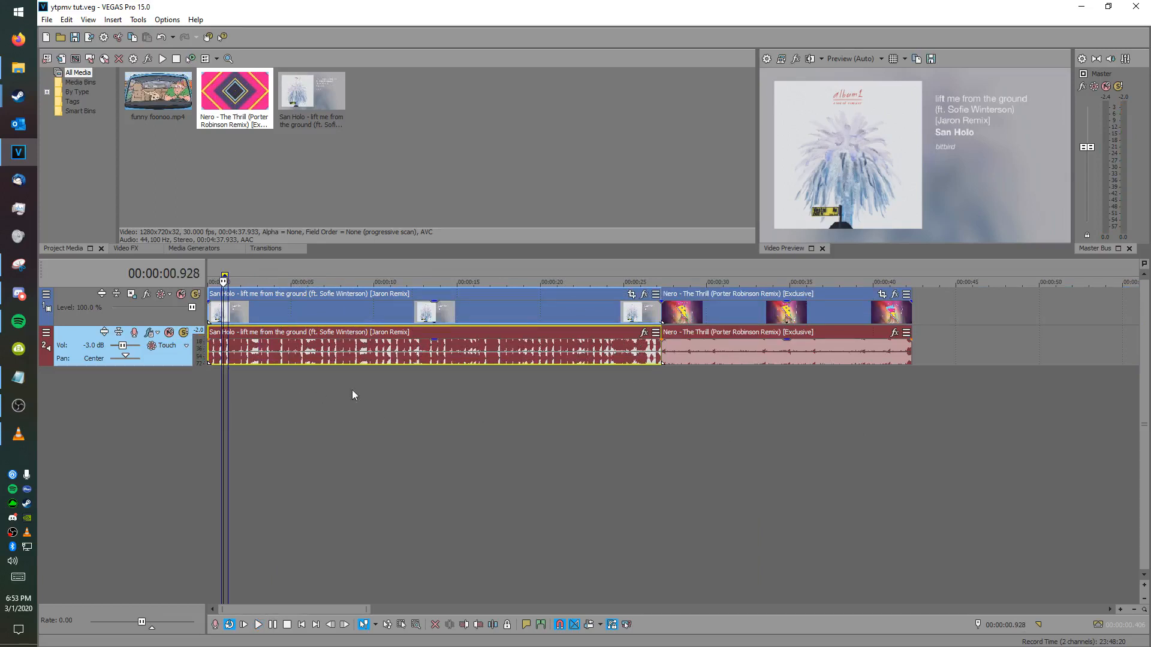
Step: Clear the loop region, select a new one about 0.06 s long at the beat near 00:00:01.650, and play it at rate 0.25
drag(228, 274, 230, 275)
click(238, 345)
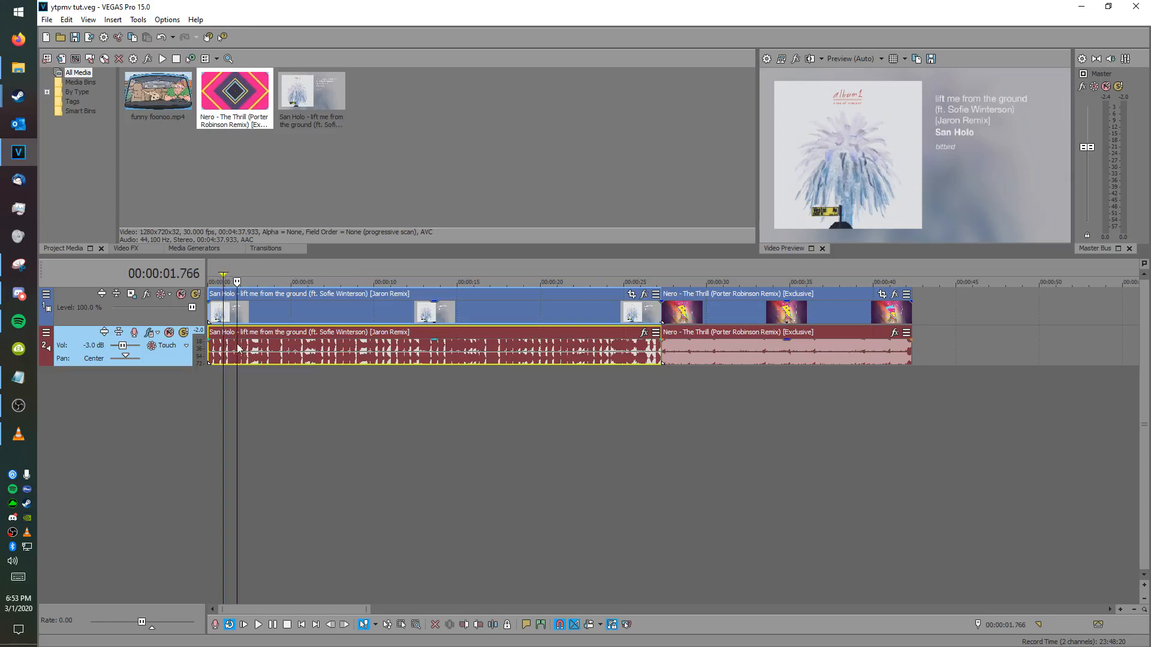
scroll(612, 360, up, 10)
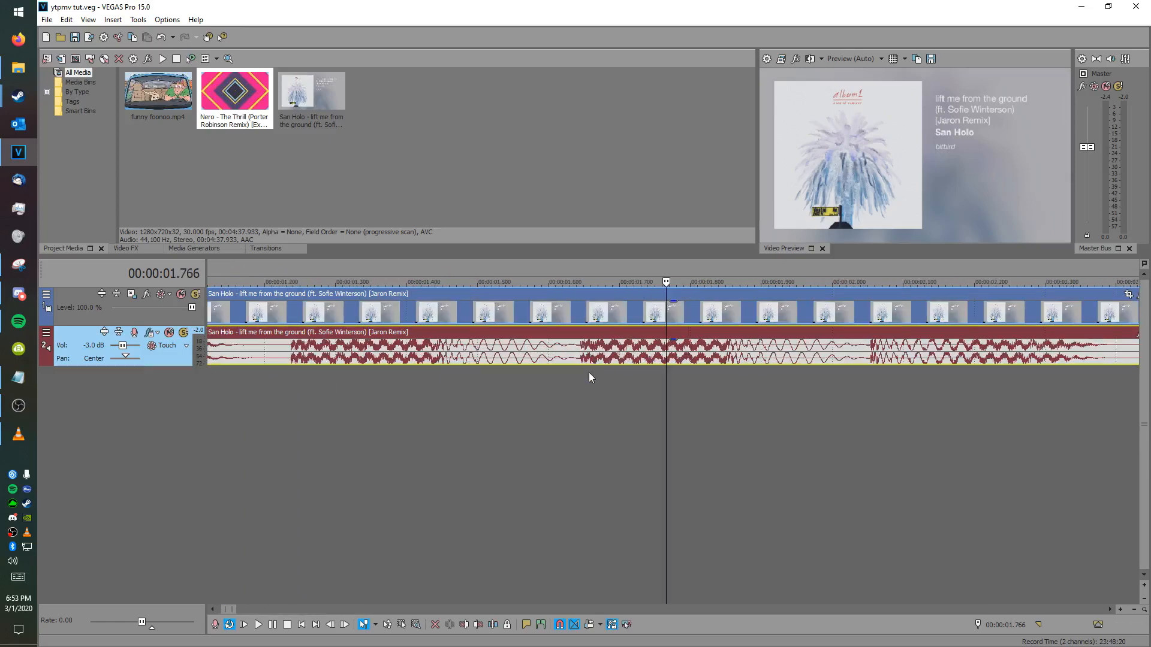
drag(580, 368, 620, 369)
key(space)
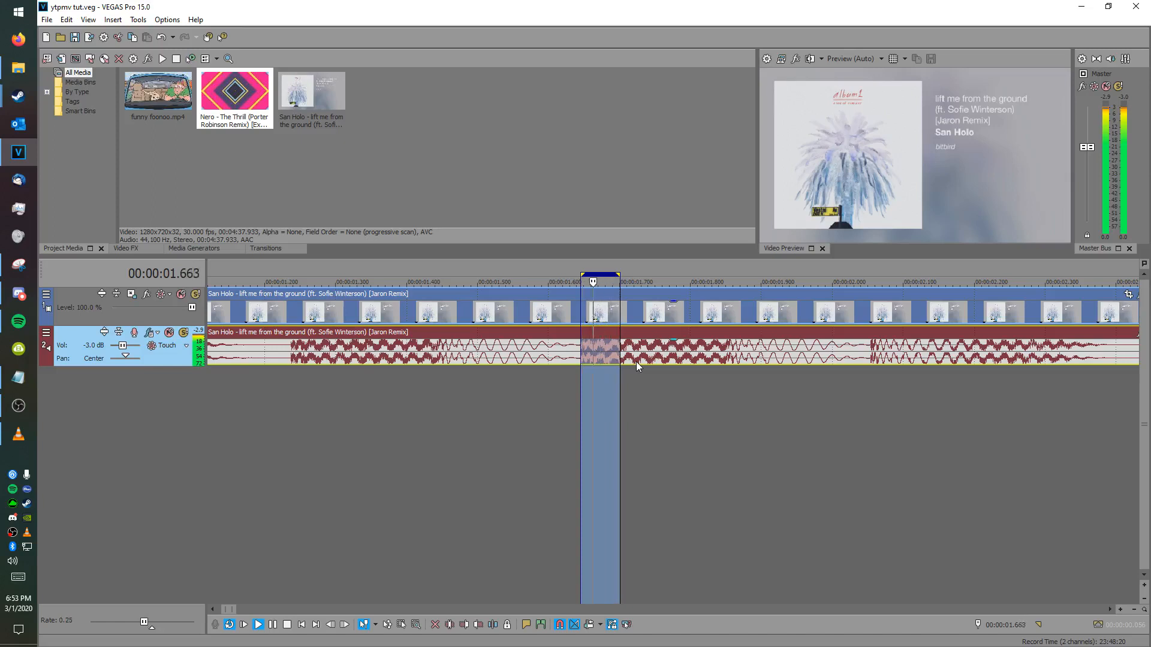
Step: Reselect the loop region over about 0.2 s of the San Holo waveform from that beat's start, and play and pause it at rate 0.25
drag(724, 386, 577, 376)
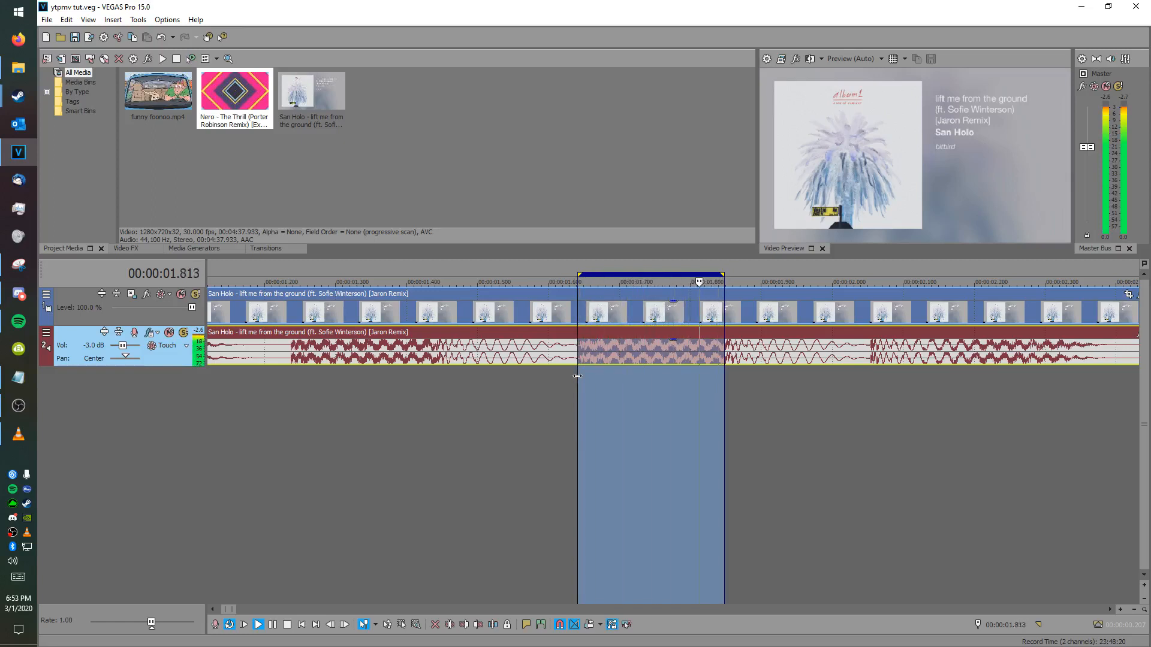
click(616, 378)
key(Return)
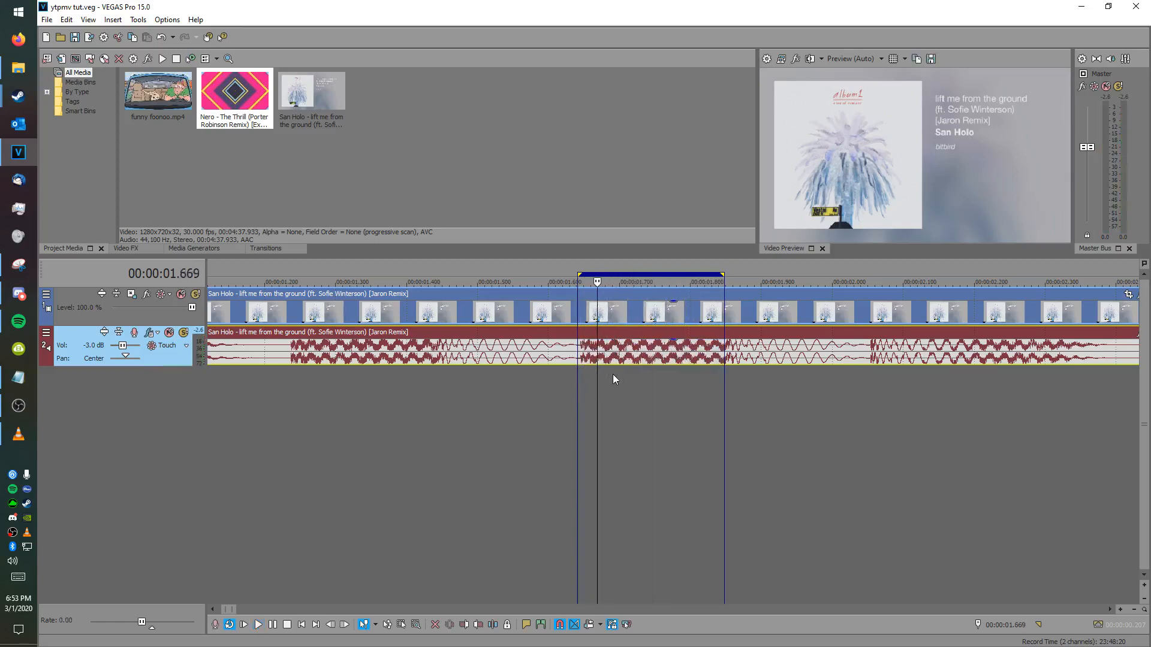
key(Return)
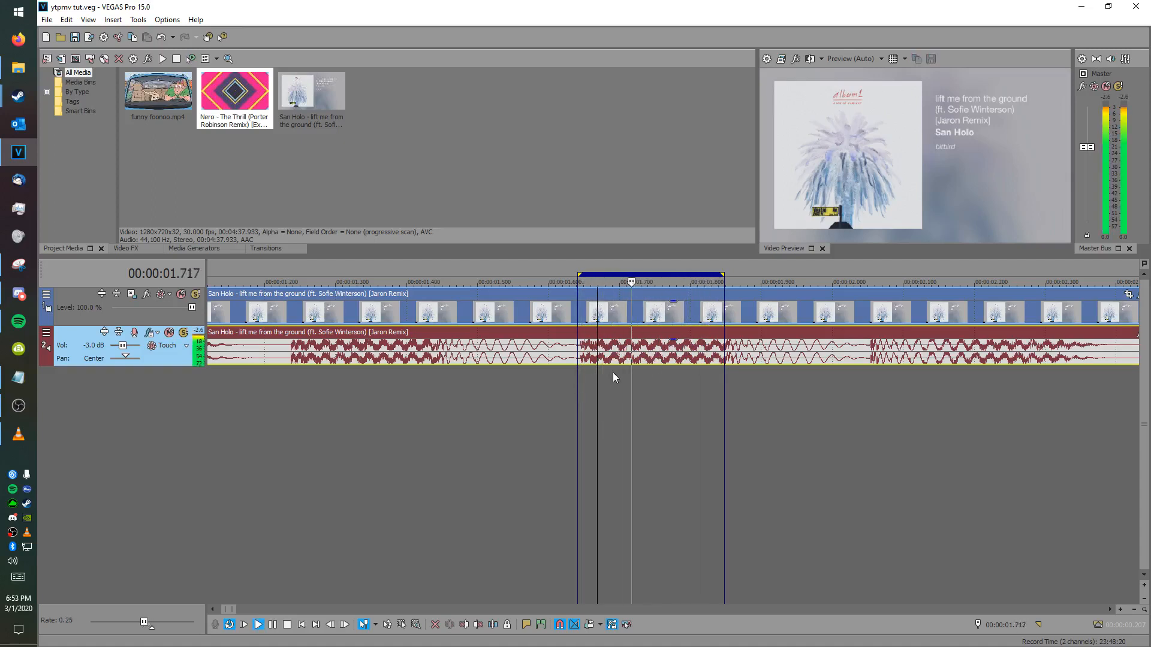
key(Return)
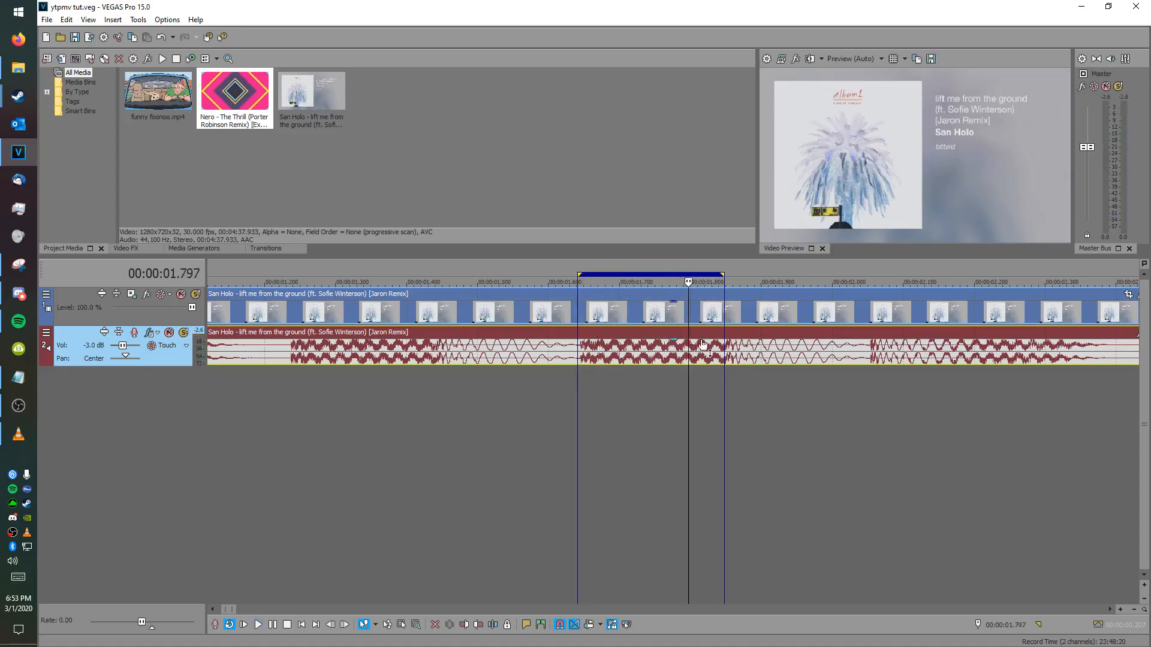
Step: Clear the loop region and play the Nero clip from its start at 00:00:27.286 at rate 0.75
scroll(679, 263, down, 1)
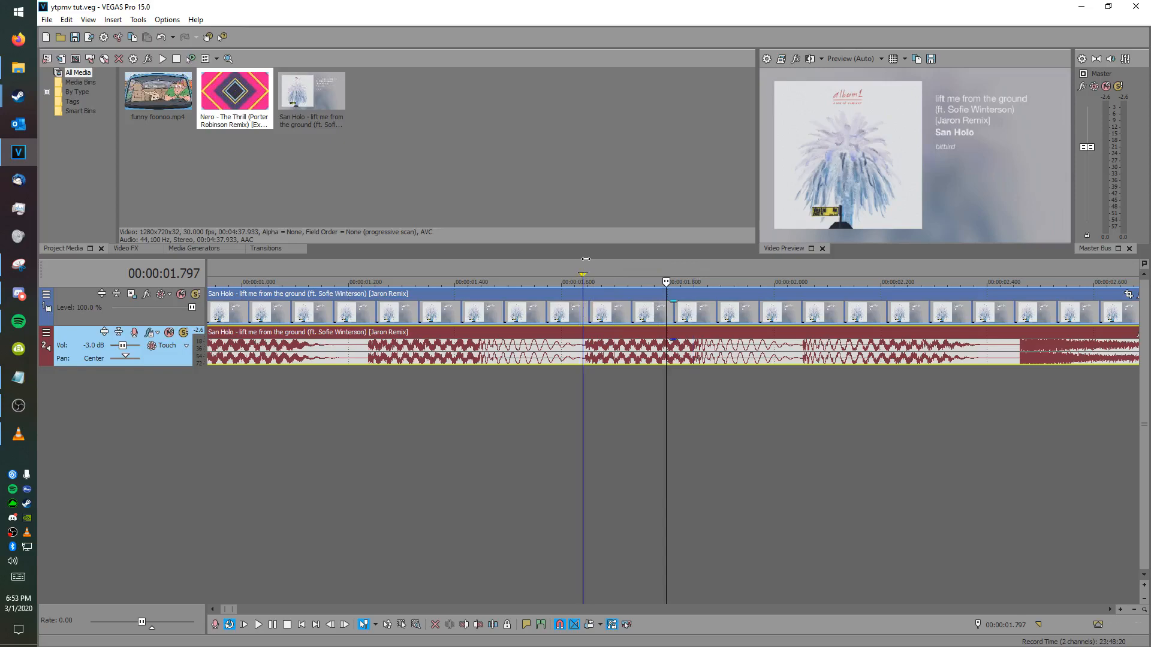
scroll(674, 390, down, 8)
click(661, 389)
scroll(635, 383, up, 5)
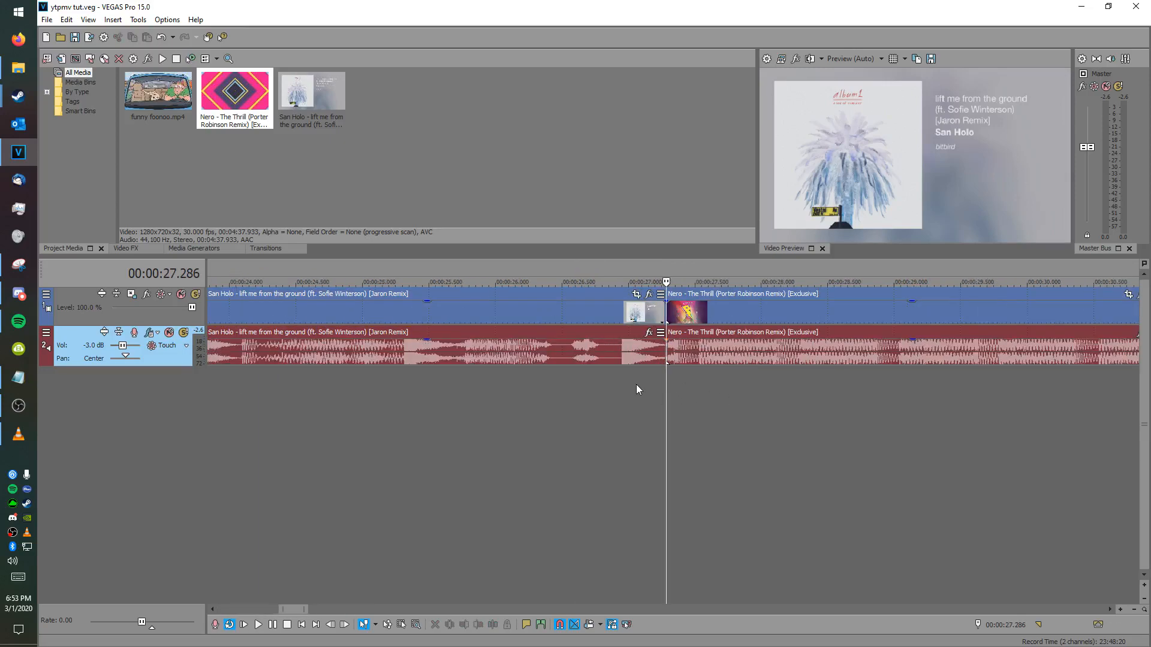
key(space)
click(937, 357)
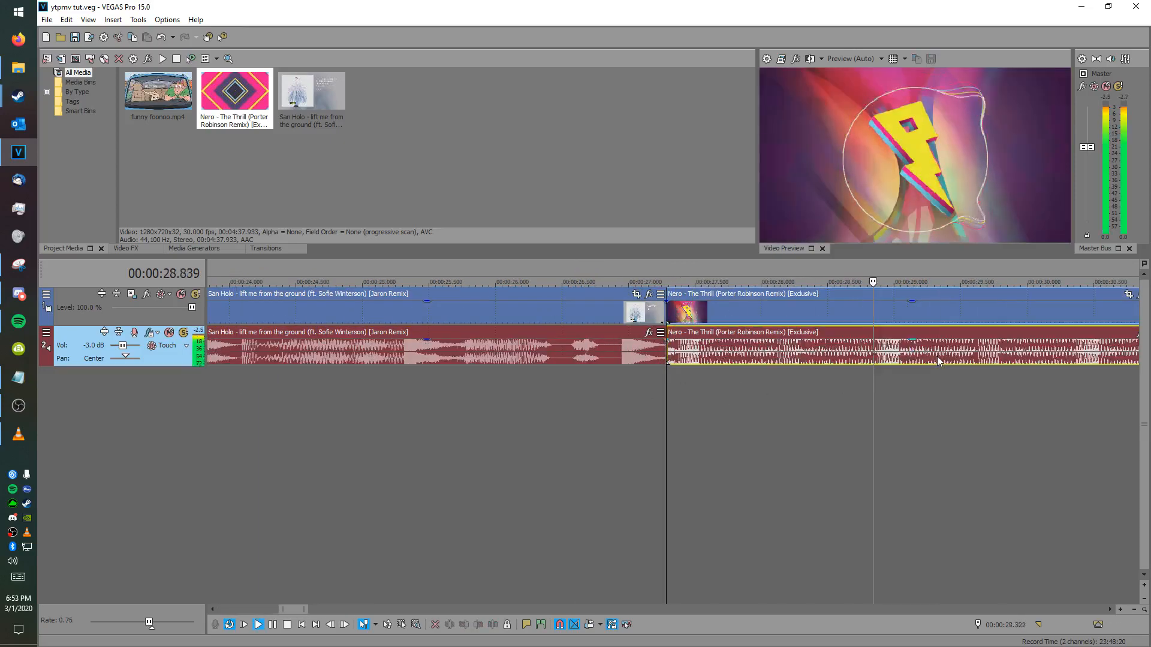
scroll(937, 357, up, 2)
scroll(886, 368, down, 2)
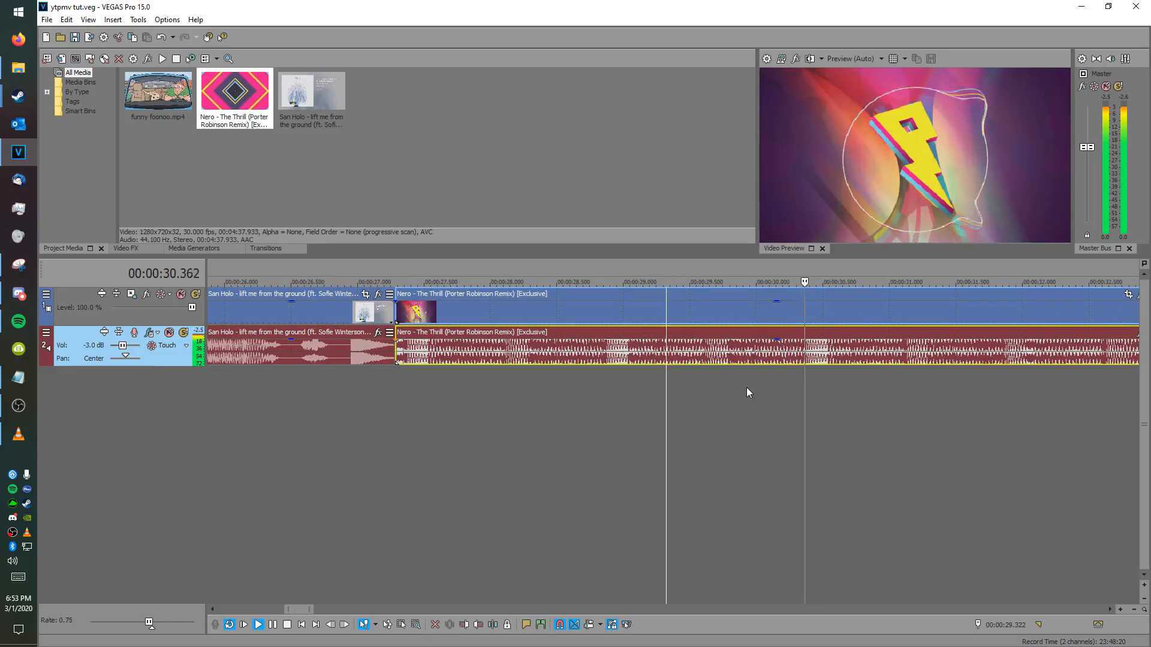
Step: Loop the Nero clip from about 00:00:31.290 to 00:00:31.400 at rate 0.50, pause it, and clear the loop region
click(889, 358)
scroll(891, 361, up, 2)
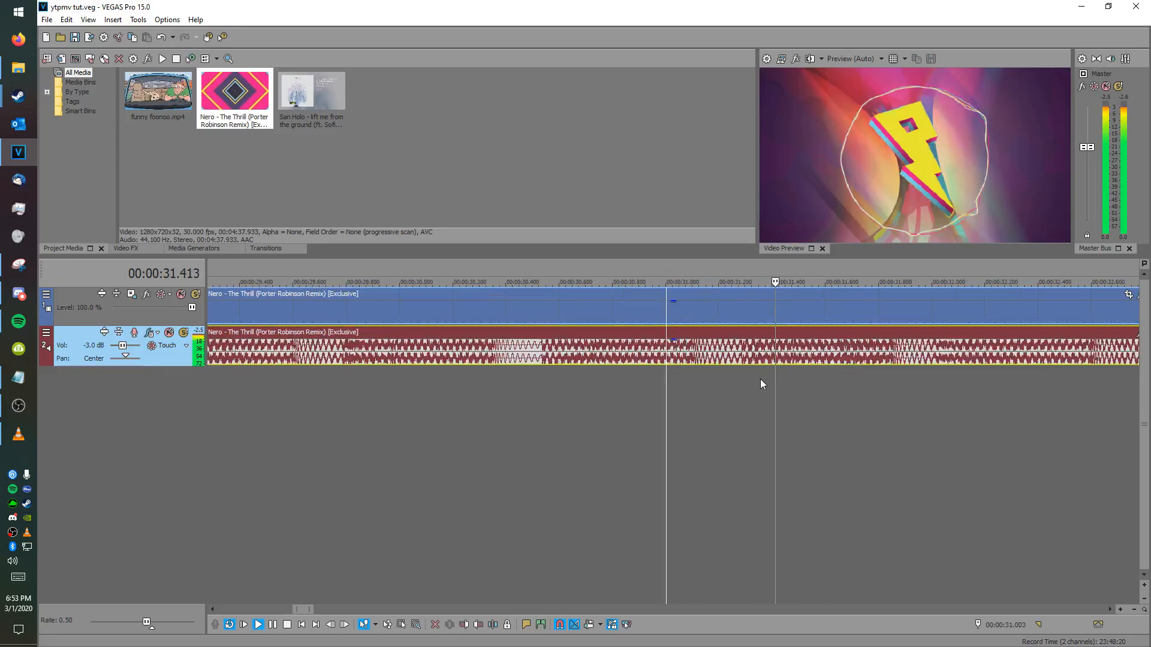
drag(743, 371, 770, 369)
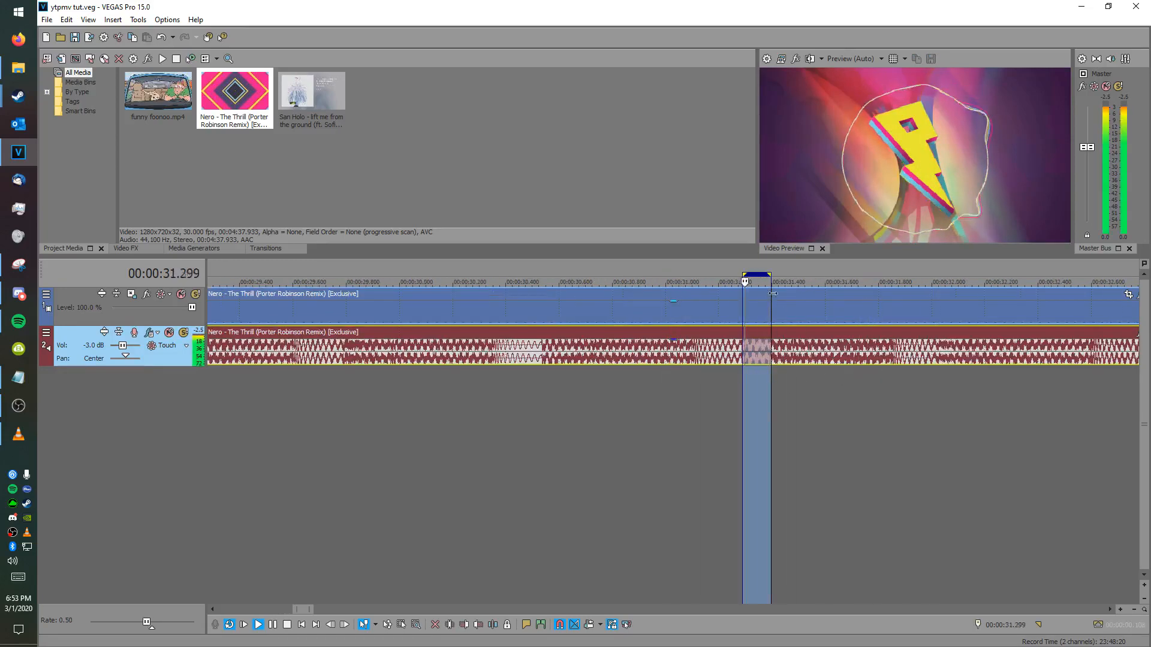
click(754, 378)
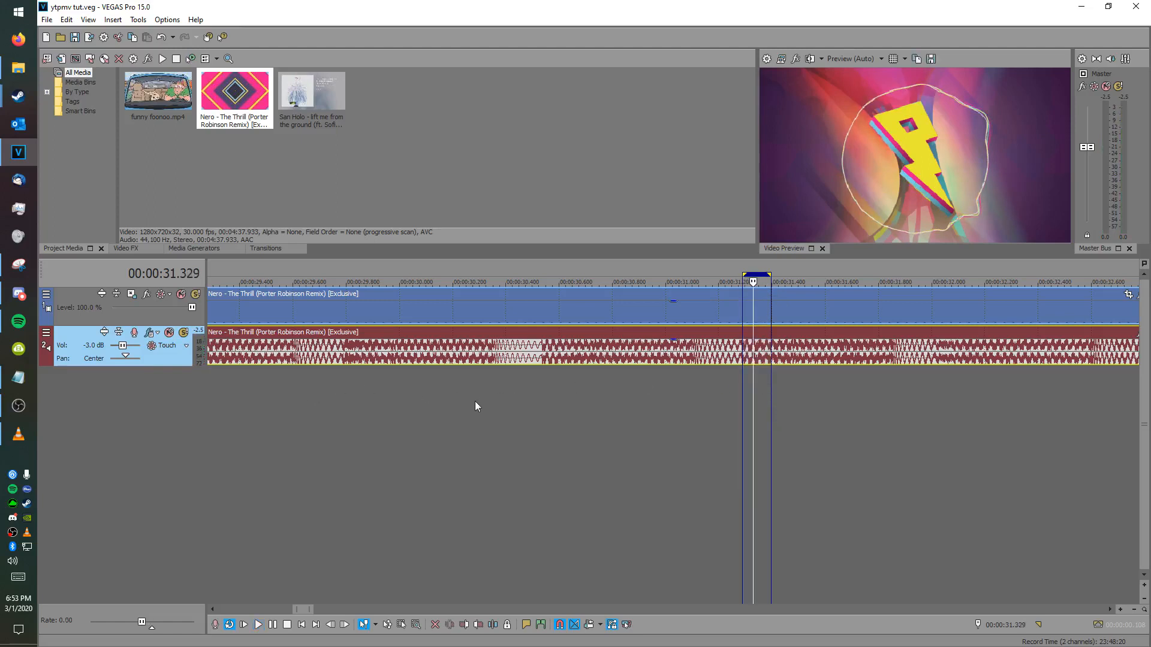
click(743, 329)
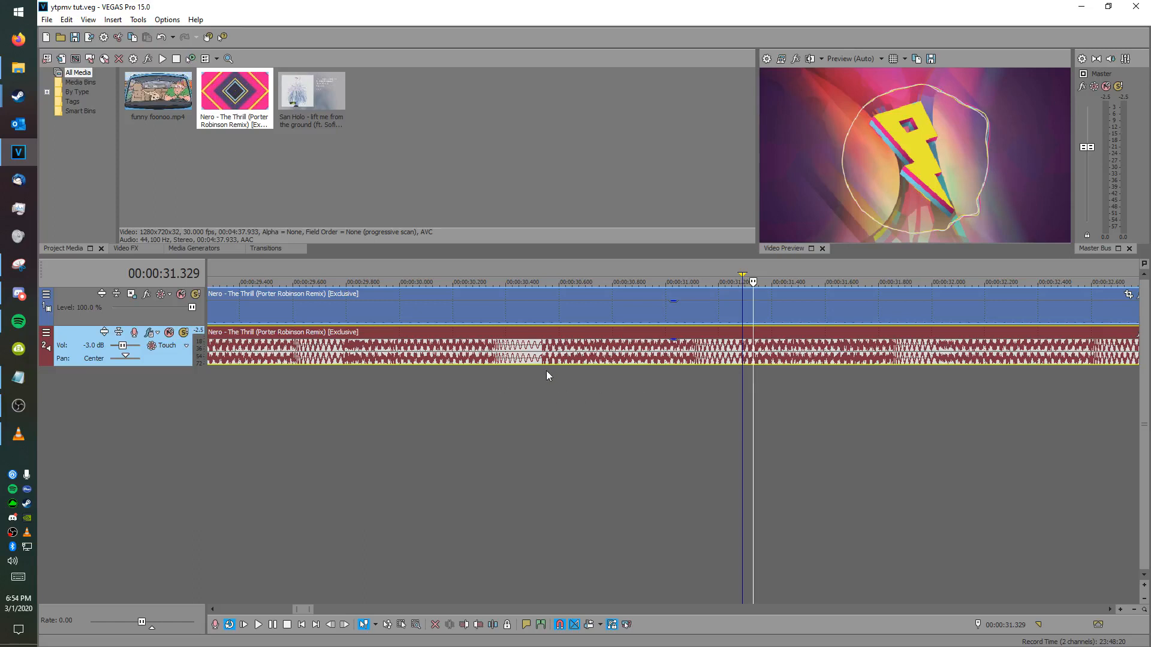
Step: Select the Nero section from about 00:00:30.540 to 00:00:31.100 as the loop region, play it at rate 0.25, and pause
drag(543, 369, 691, 369)
key(space)
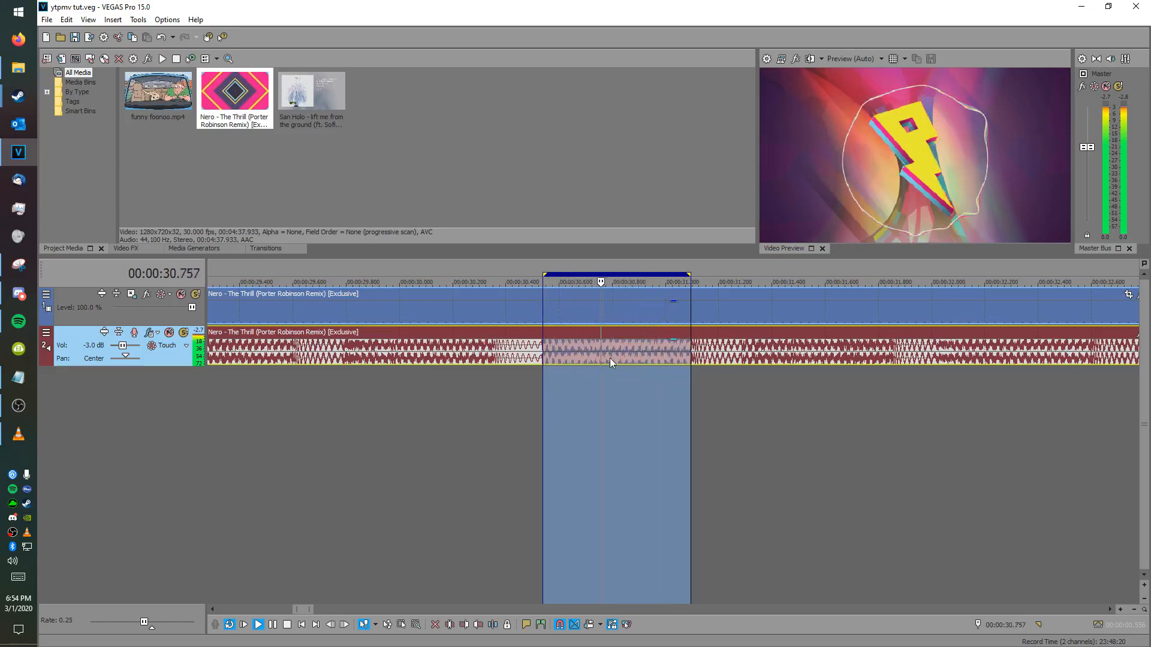
key(k)
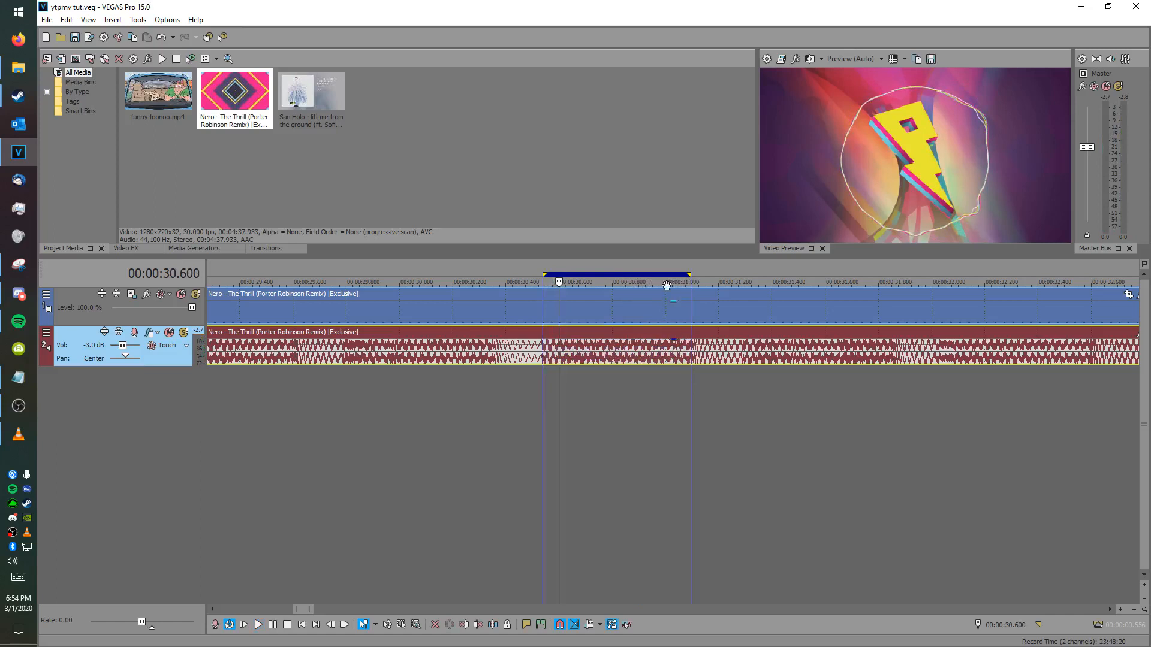
Step: Shorten the Nero loop region by moving its start to about 00:00:30.720, and clear the region
drag(543, 270, 593, 264)
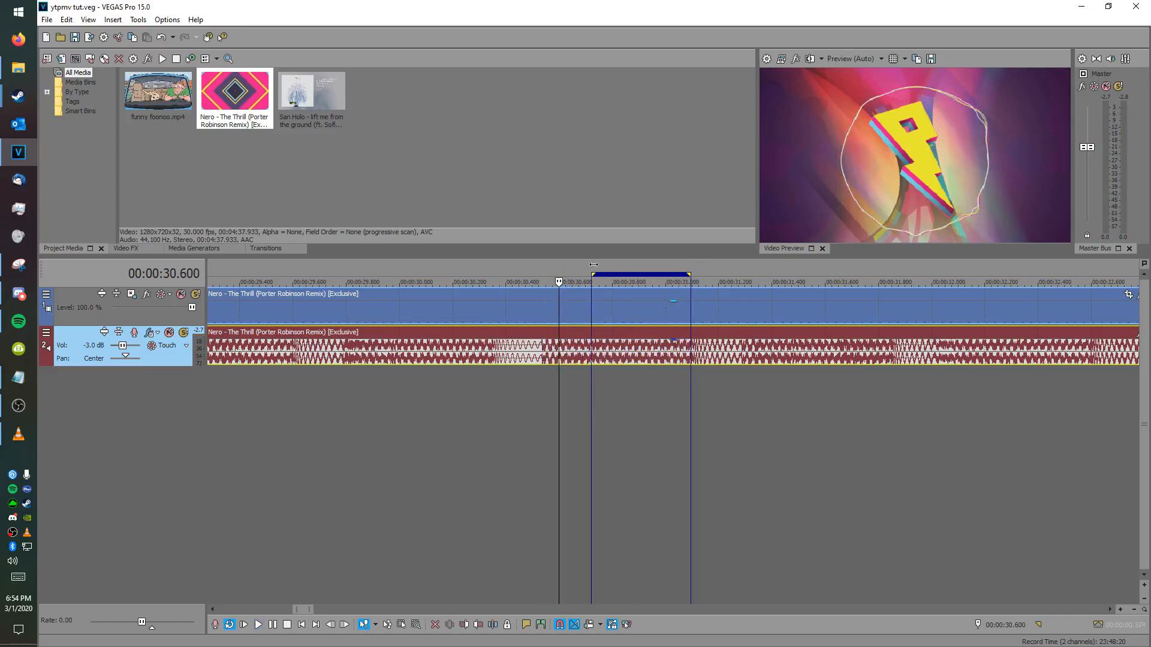
drag(199, 103, 548, 235)
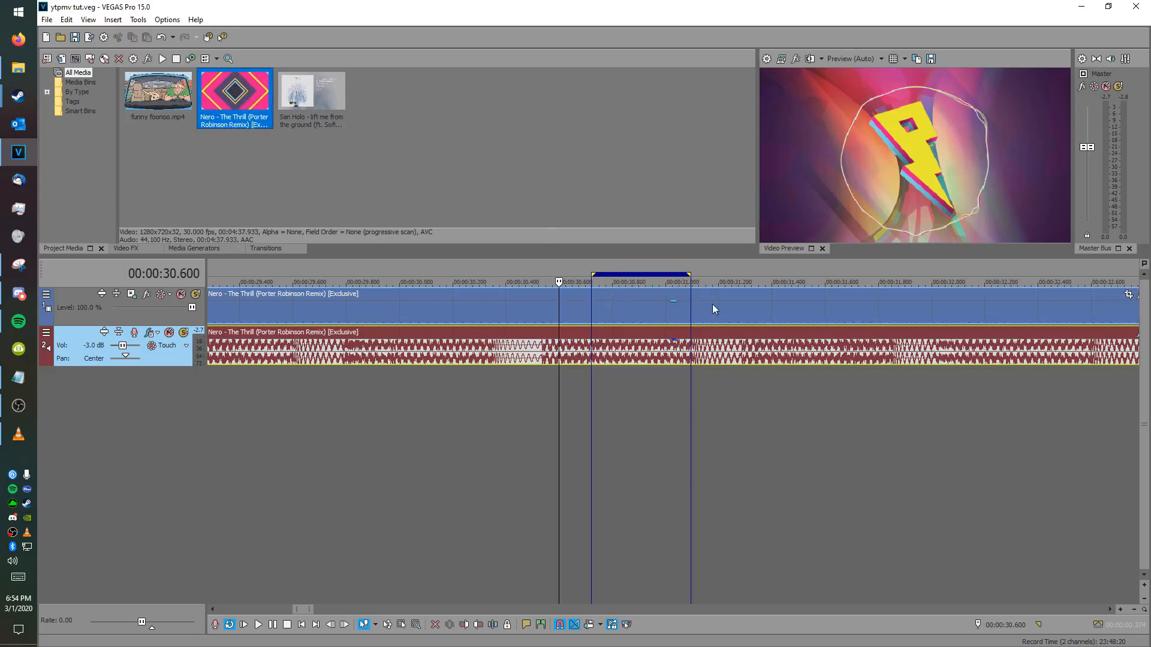
scroll(689, 275, down, 5)
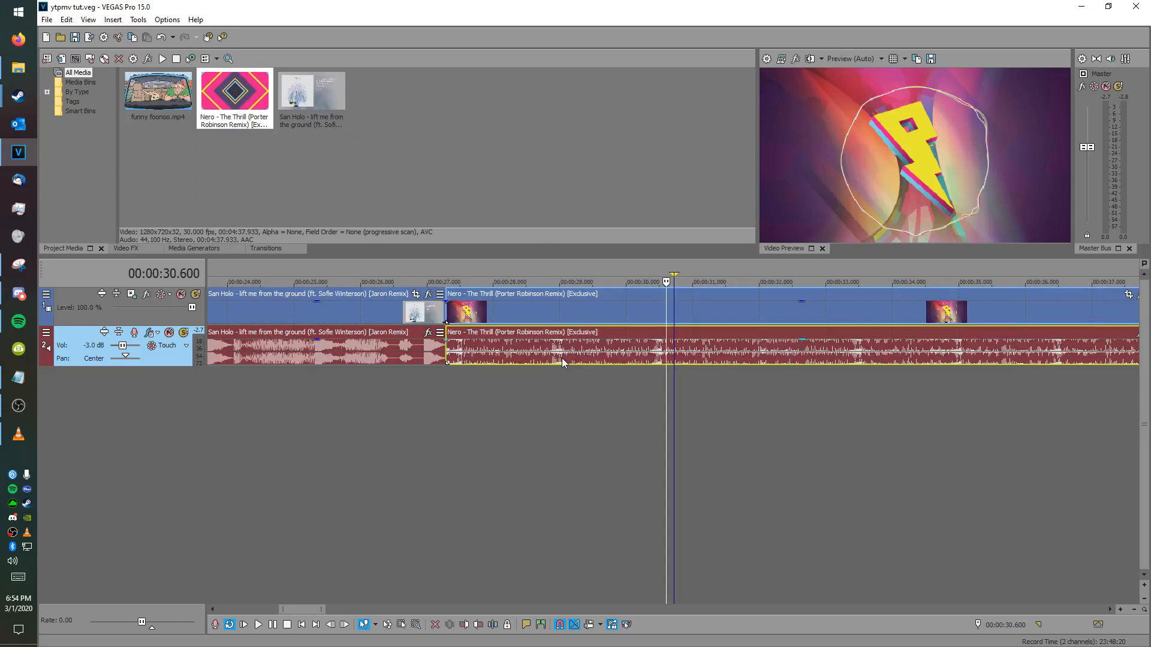
Step: Hide the clip names on the timeline events and show them again
key(KP_Add)
key(ctrl+shift+i)
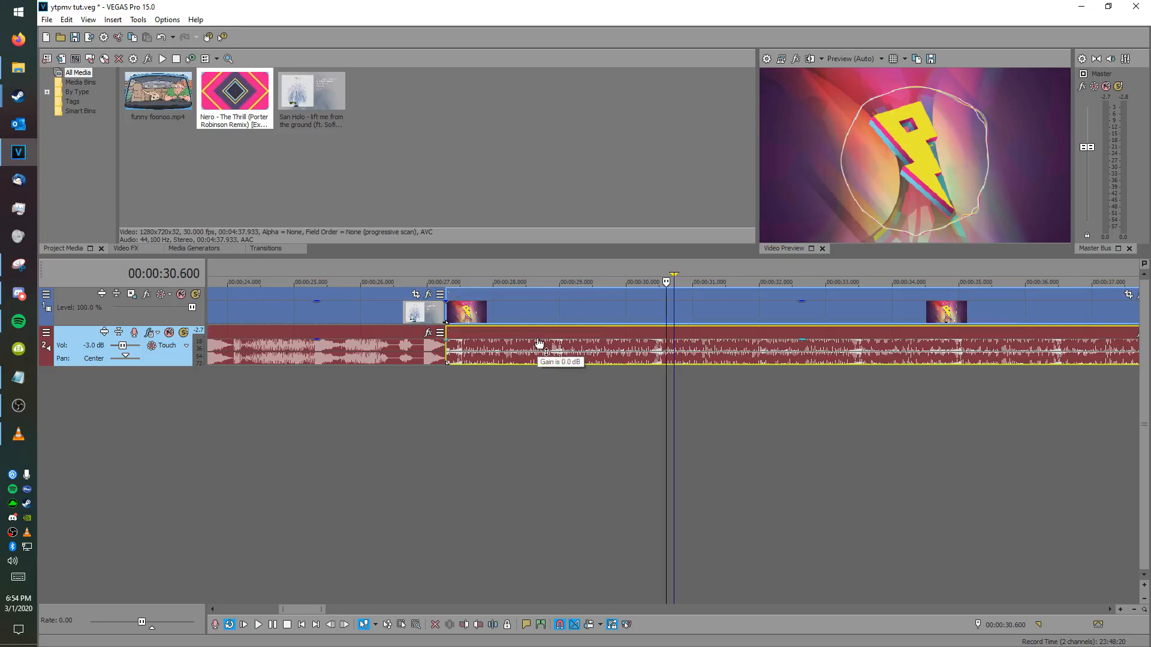
key(ctrl+shift+i)
click(543, 352)
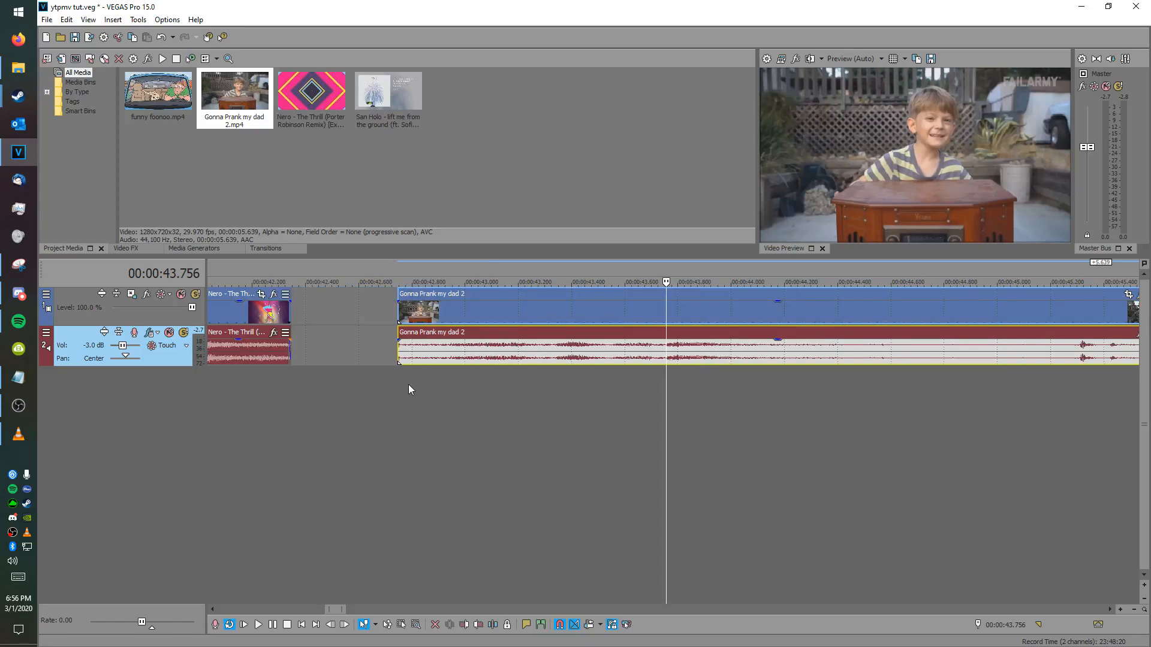
Step: Place the cursor at 00:00:43.062 in the Gonna Prank my dad 2 clip and magnify the audio waveform display vertically
drag(481, 393, 481, 273)
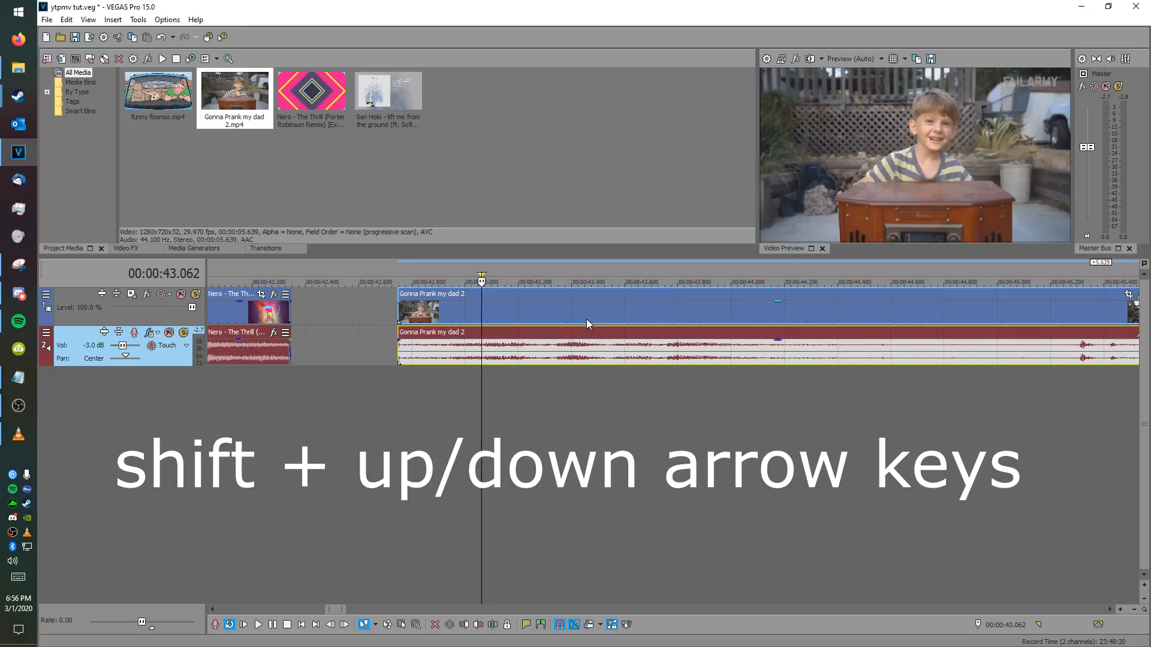
key(shift+Up)
key(shift+Up)
key(shift+Up)
key(shift+Up)
key(shift+Up)
key(shift+Up)
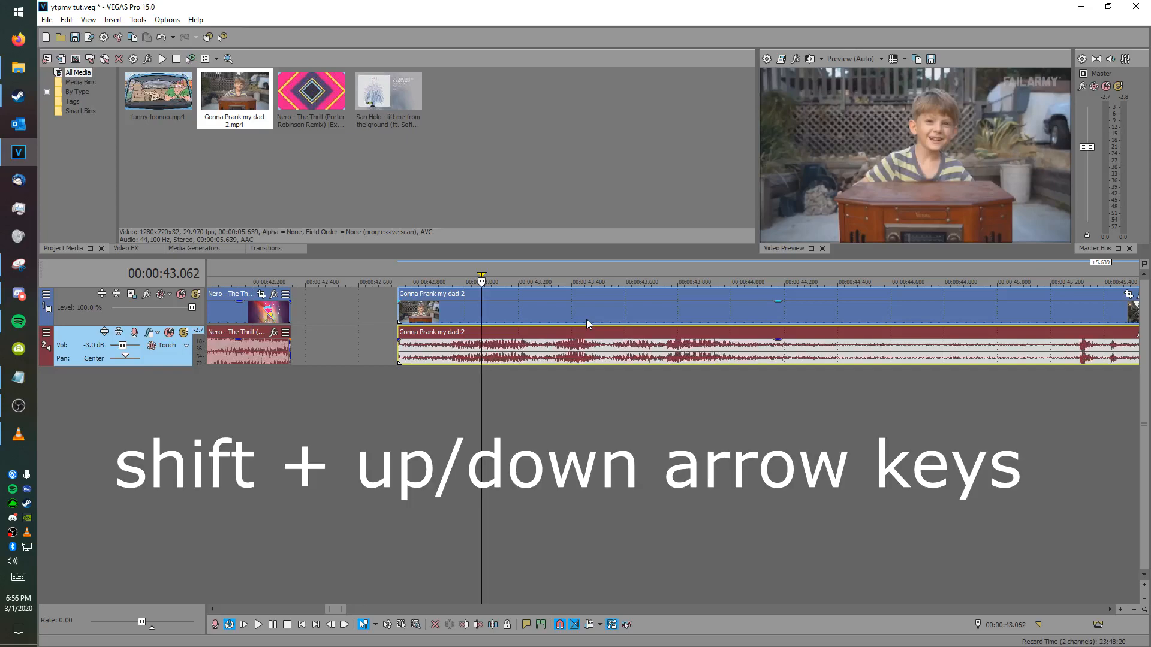
Step: Shrink the vertical magnification of the audio waveform display back down
key(shift+Down)
key(shift+Down)
key(shift+Down)
key(shift+Down)
key(shift+Up)
key(shift+Down)
key(shift+Down)
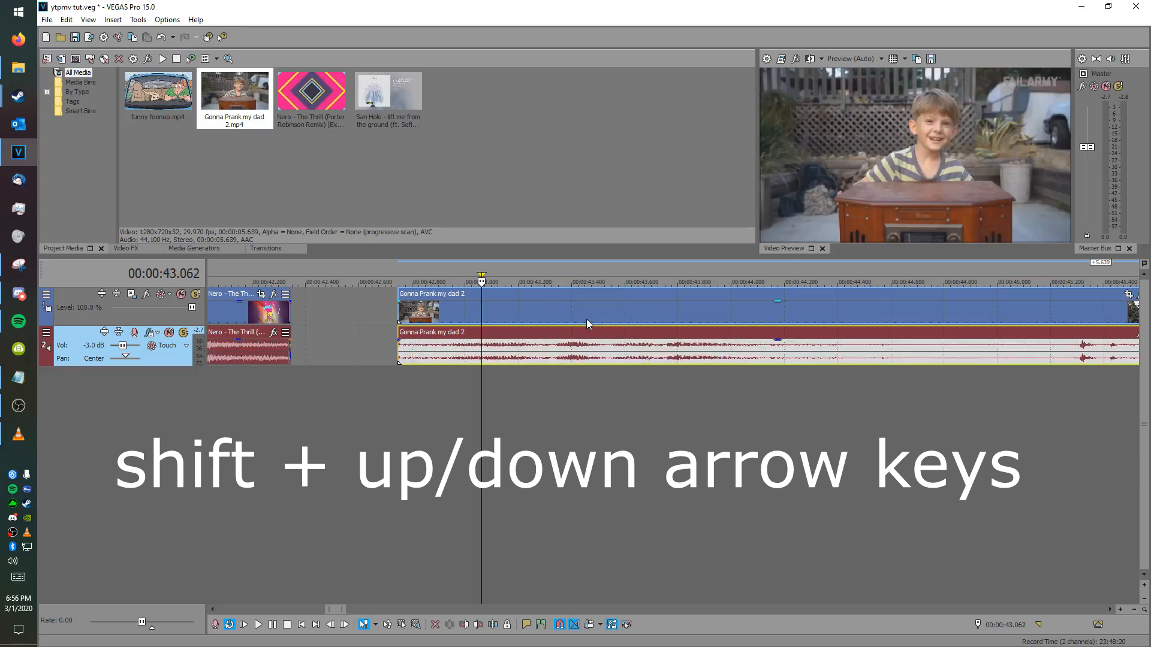
Step: Compare the Nero waveform around 00:00:29.798 with the Gonna Prank my dad 2 waveform at 00:00:43.062
scroll(589, 329, down, 7)
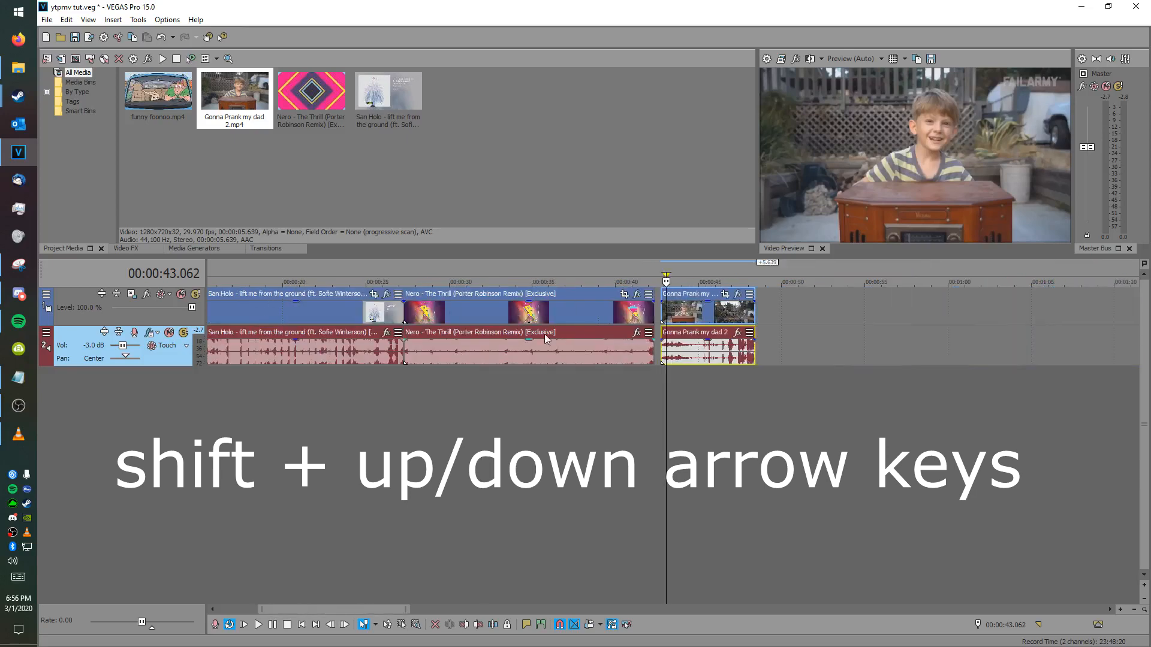
click(445, 369)
scroll(444, 368, up, 7)
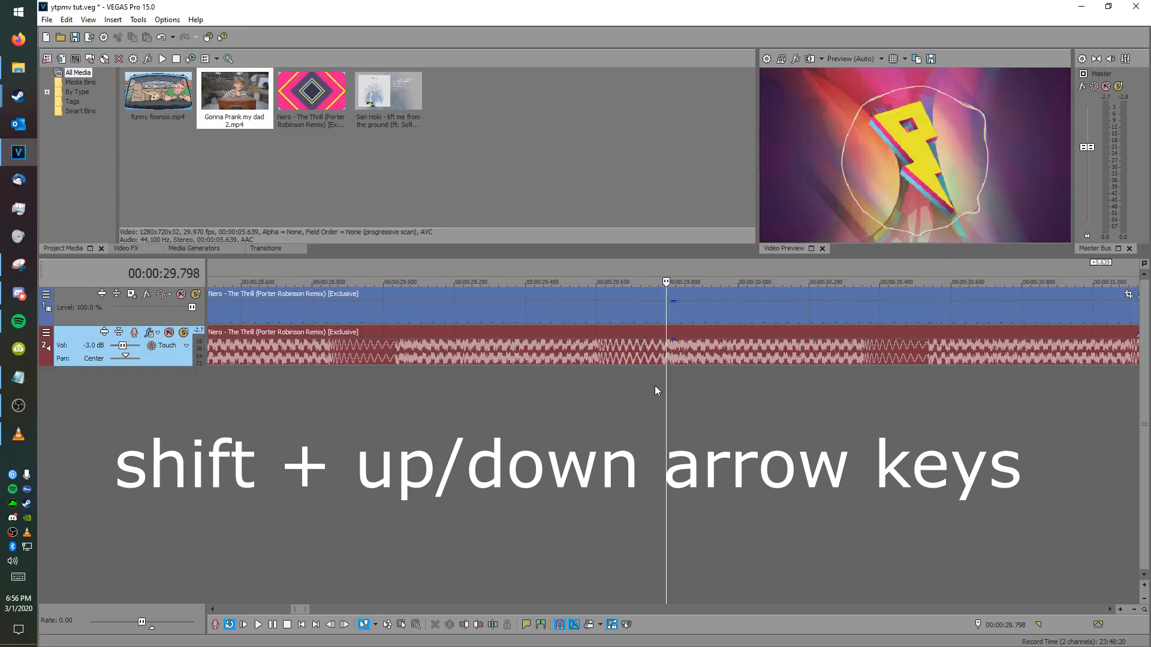
scroll(654, 386, down, 7)
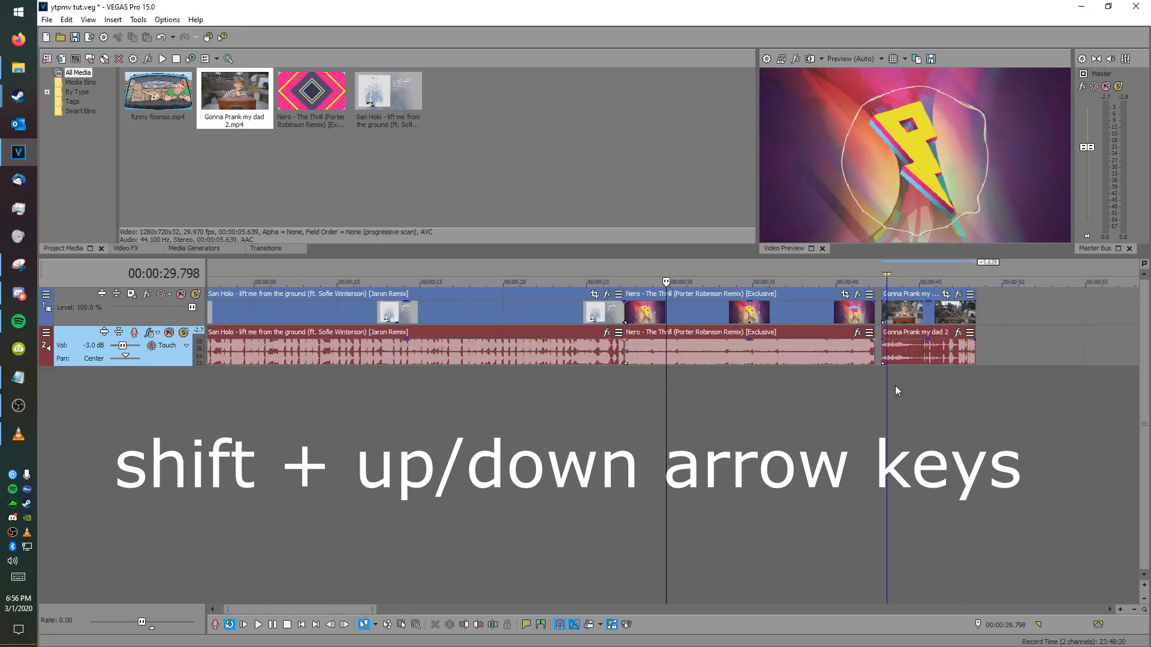
scroll(773, 424, up, 4)
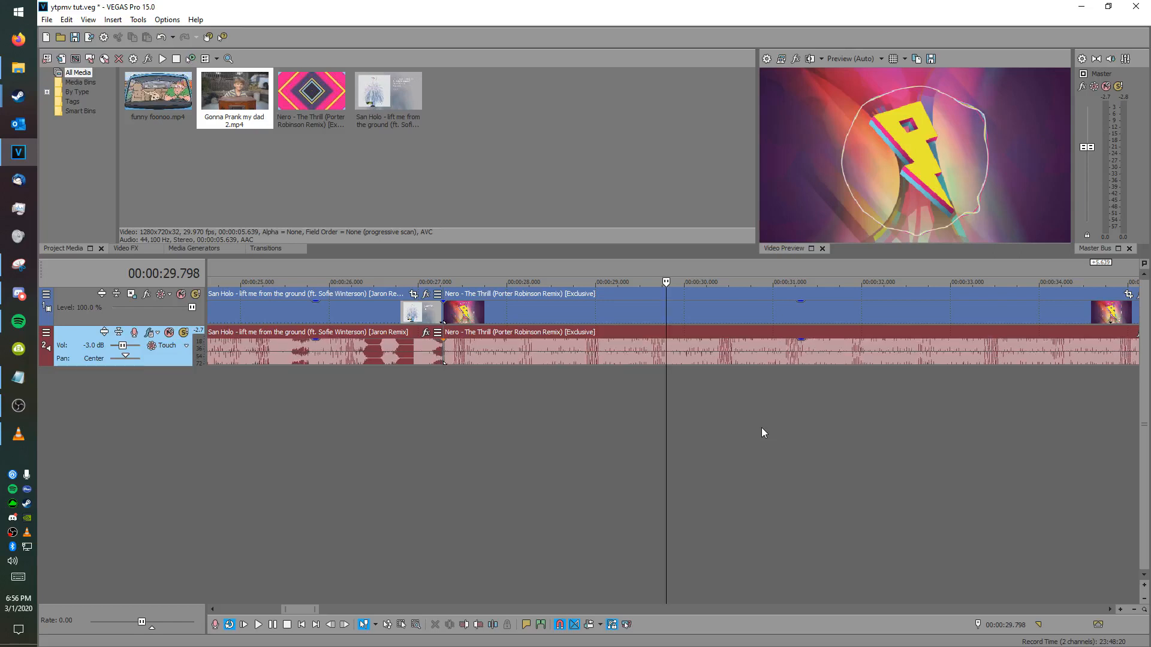
key(space)
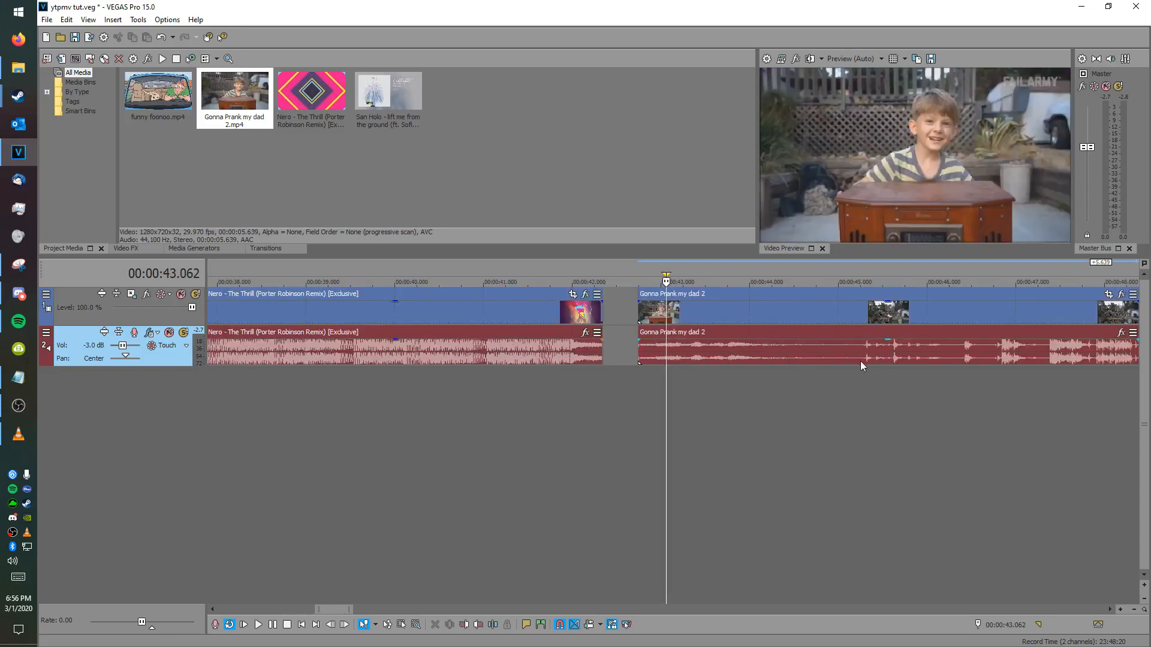
scroll(861, 351, down, 1)
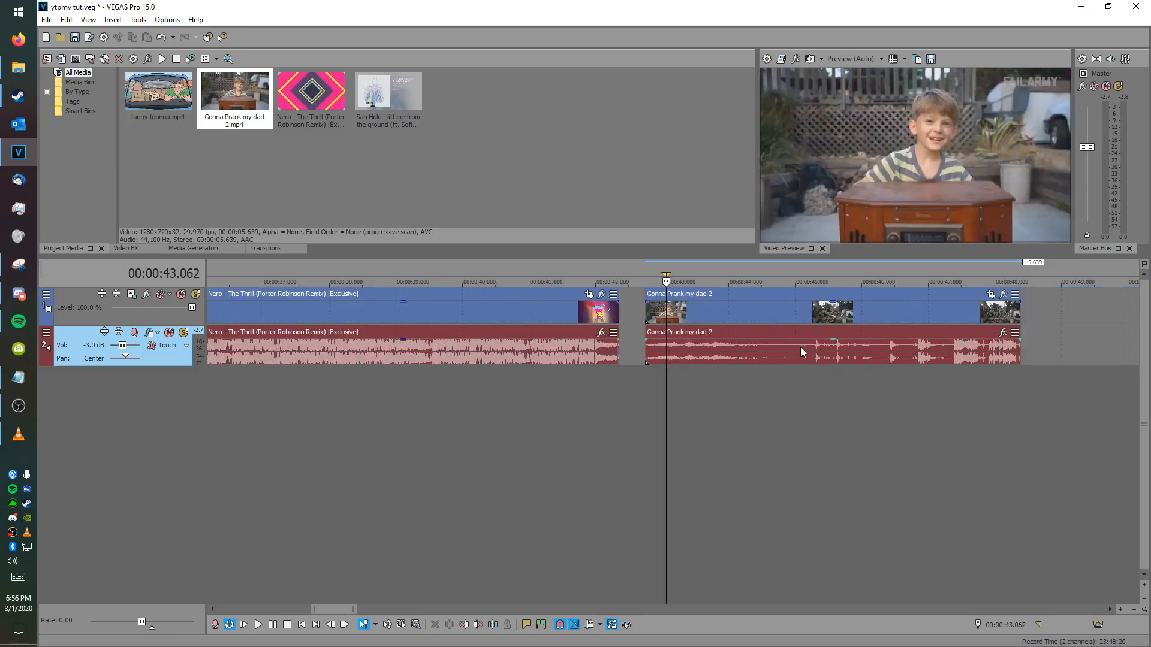
Step: Toggle the Normalize switch on the audio event of the Gonna Prank my dad 2 clip
drag(646, 384, 809, 383)
drag(805, 273, 646, 273)
click(712, 355)
right_click(712, 355)
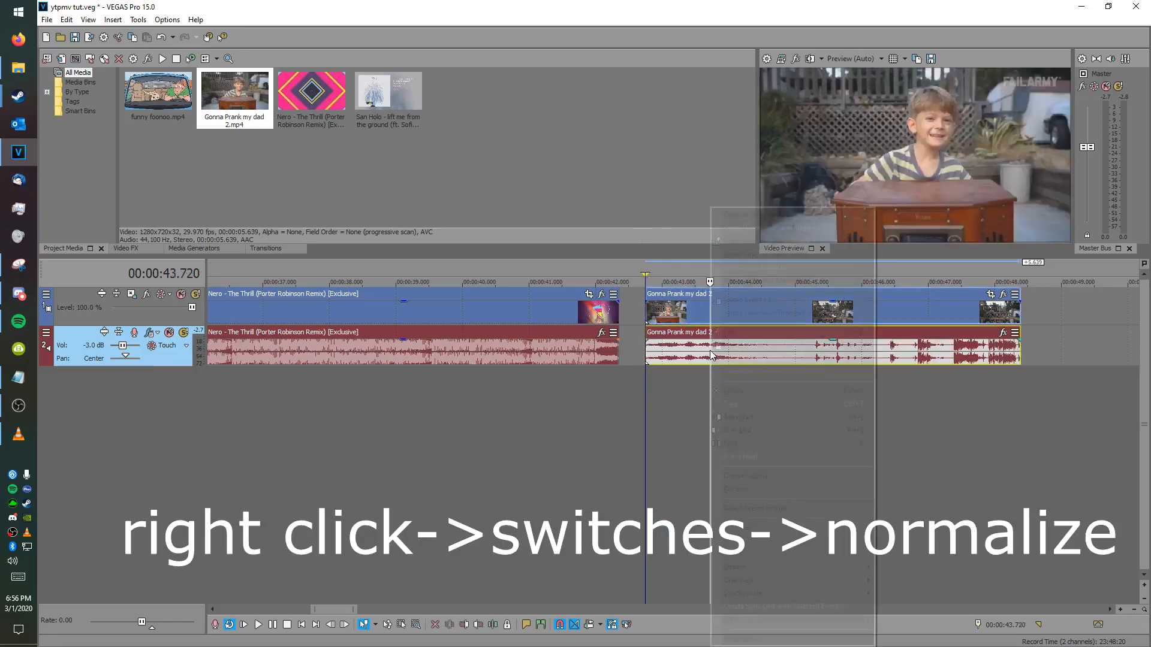
mouse_move(754, 527)
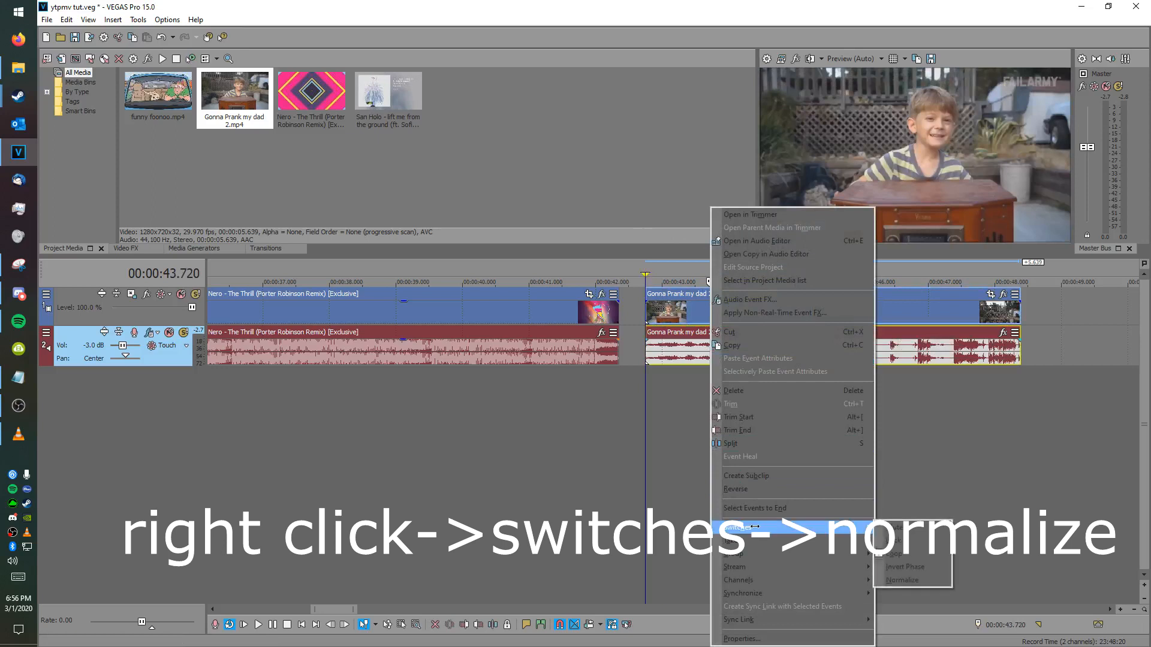
click(908, 580)
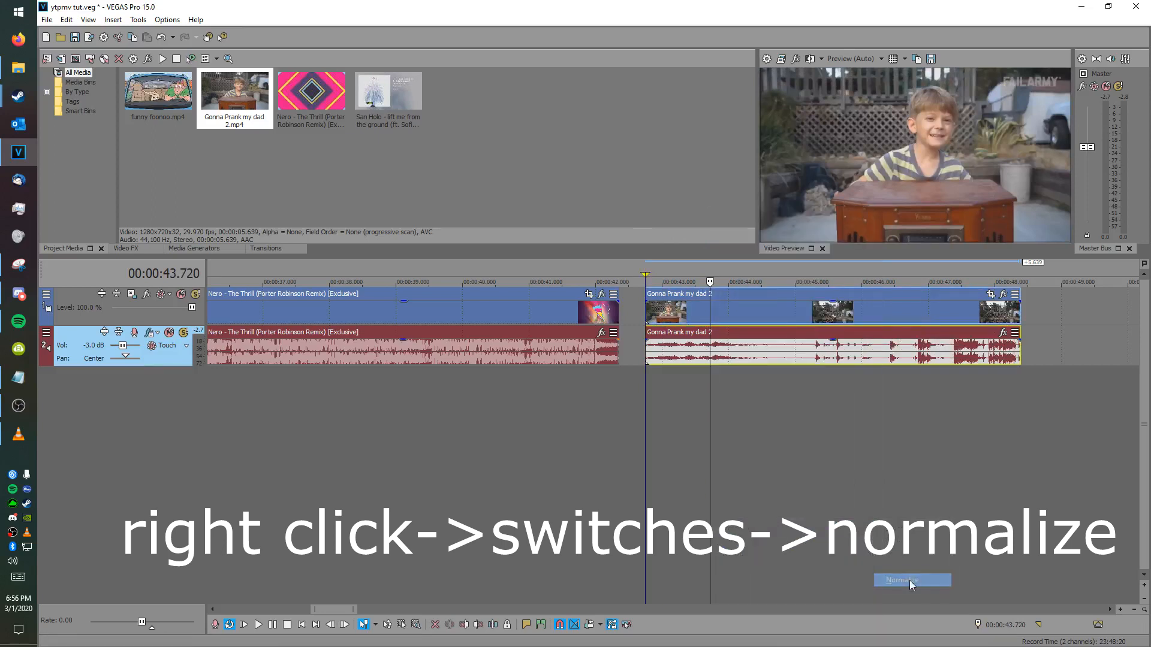
Step: Split the Gonna Prank my dad 2 clip at 00:00:45.209, just before the first loud hit in its waveform
click(814, 352)
scroll(683, 359, up, 6)
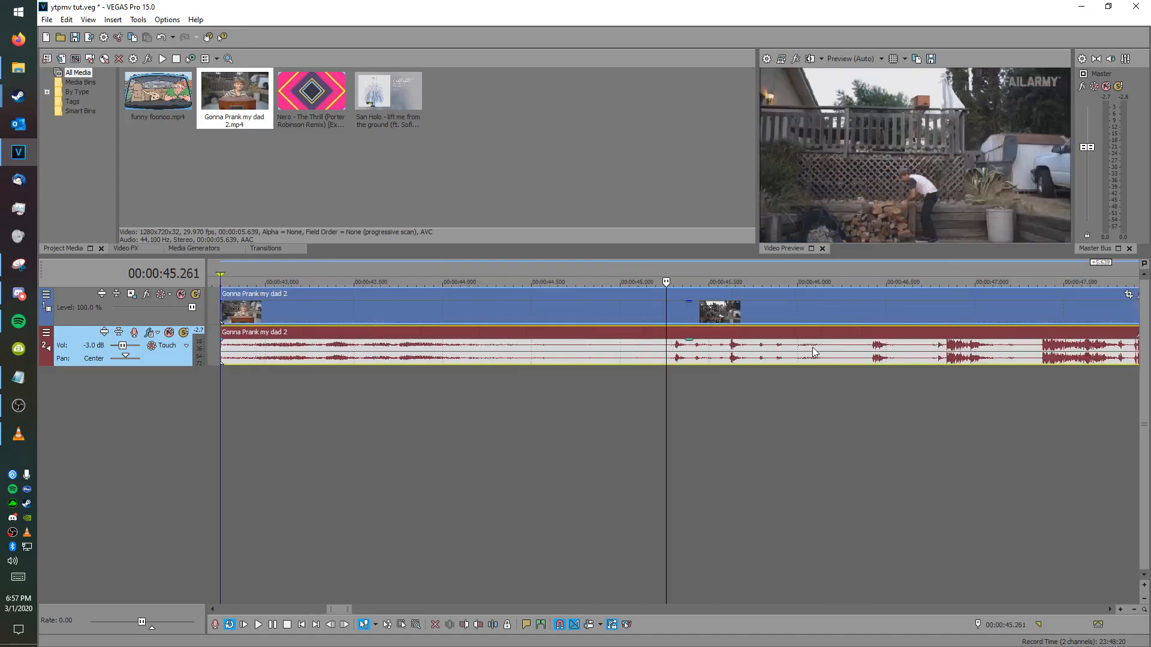
click(652, 358)
key(s)
scroll(653, 357, down, 5)
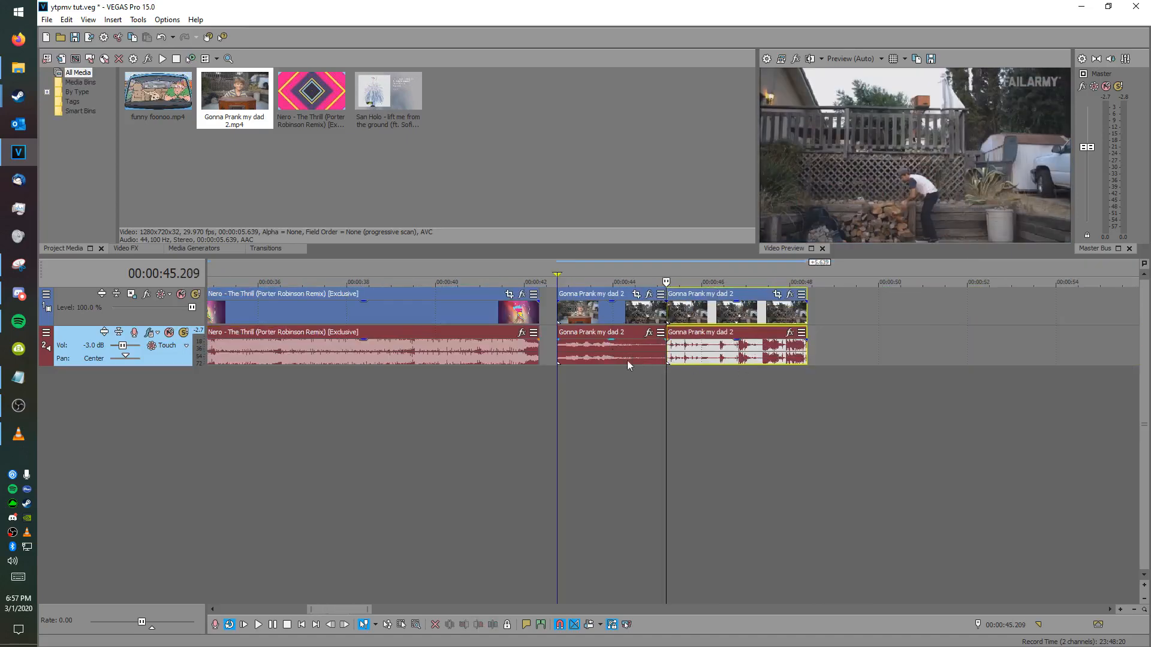
Step: Play the first piece of the split Gonna Prank my dad 2 clip and normalize its audio event
click(605, 358)
scroll(606, 357, up, 5)
key(space)
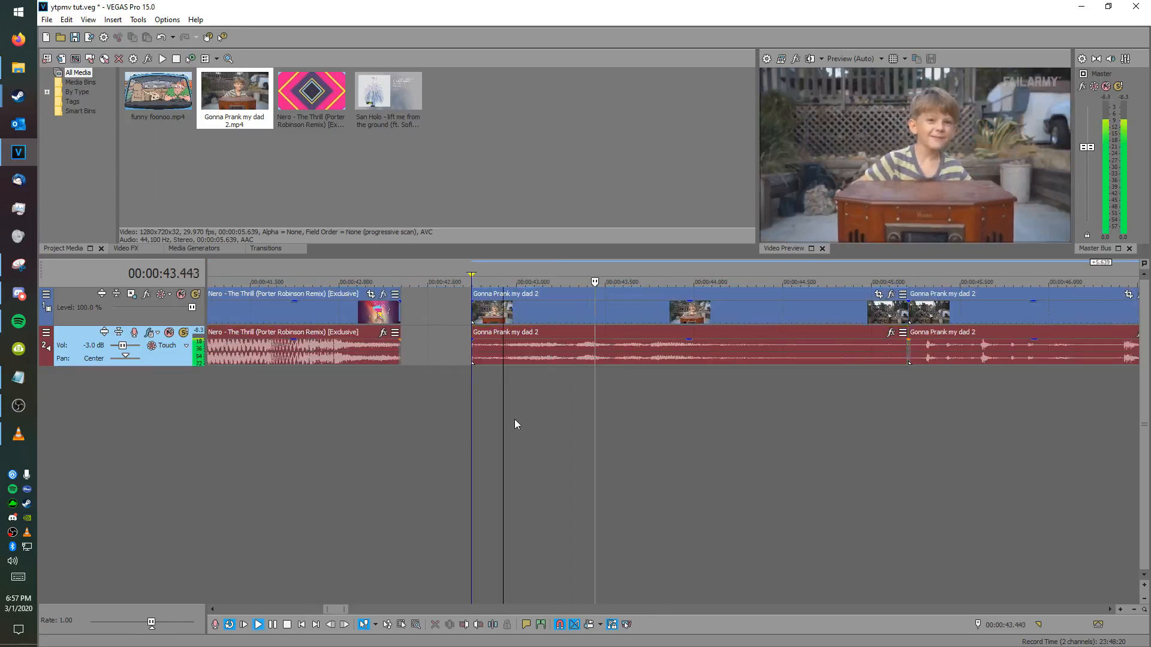
key(Return)
right_click(631, 349)
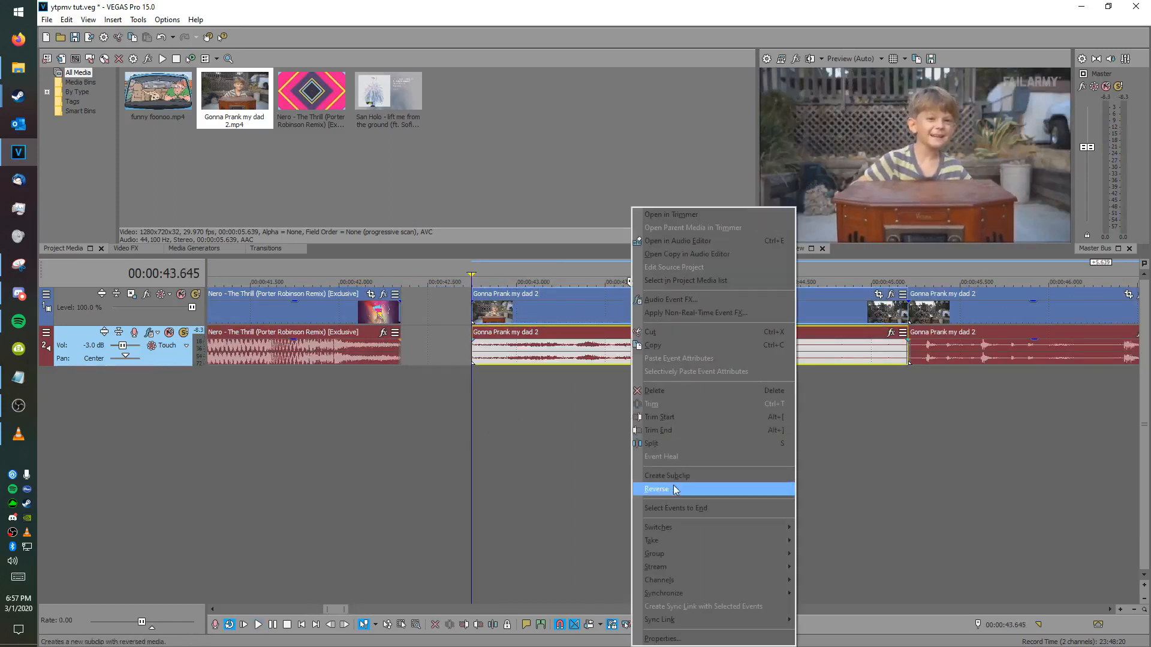
mouse_move(738, 527)
click(826, 580)
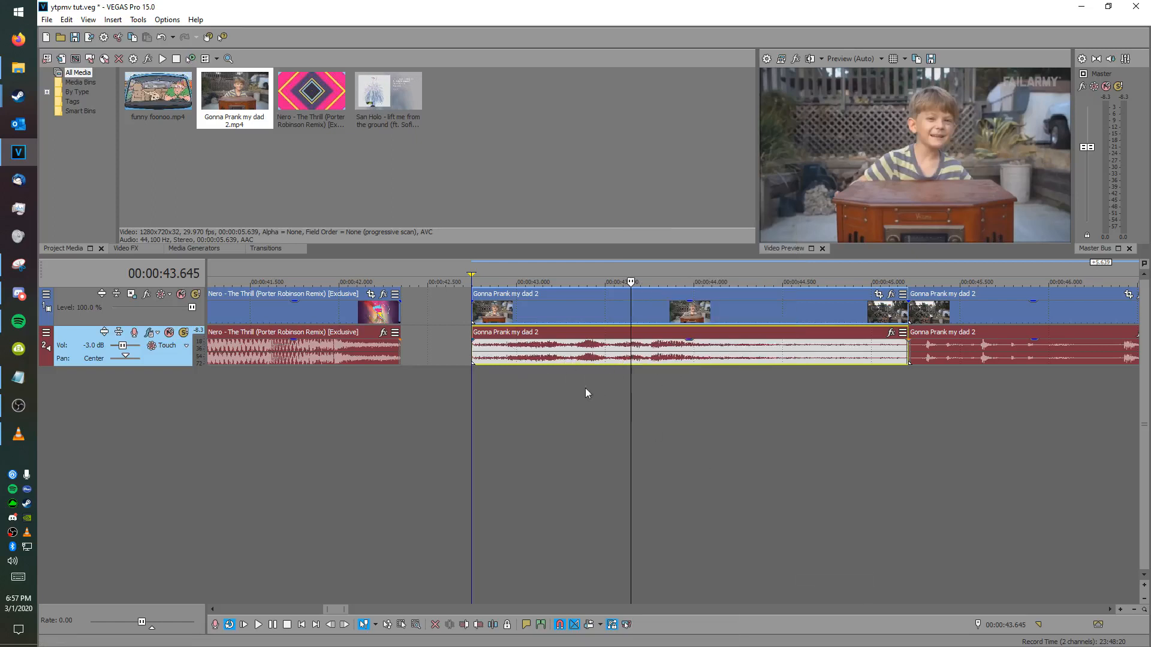
Step: Delete the first piece of the split Gonna Prank my dad 2 clip, video and audio together
scroll(586, 388, down, 3)
click(649, 390)
drag(678, 387, 718, 271)
key(Delete)
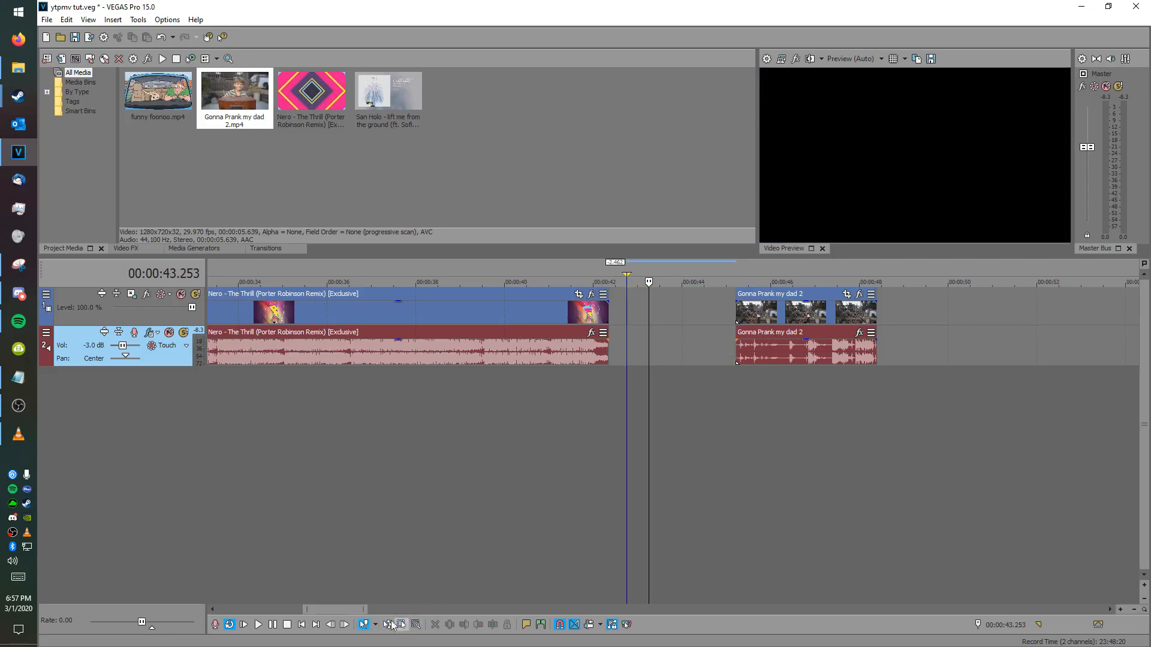
Step: Switch to the Envelope Edit Tool and place the cursor at 00:00:43.842 in the gap after the Nero clip
click(364, 624)
drag(692, 383, 663, 362)
mouse_move(655, 274)
mouse_down()
mouse_move(679, 274)
mouse_move(660, 276)
mouse_up()
click(675, 274)
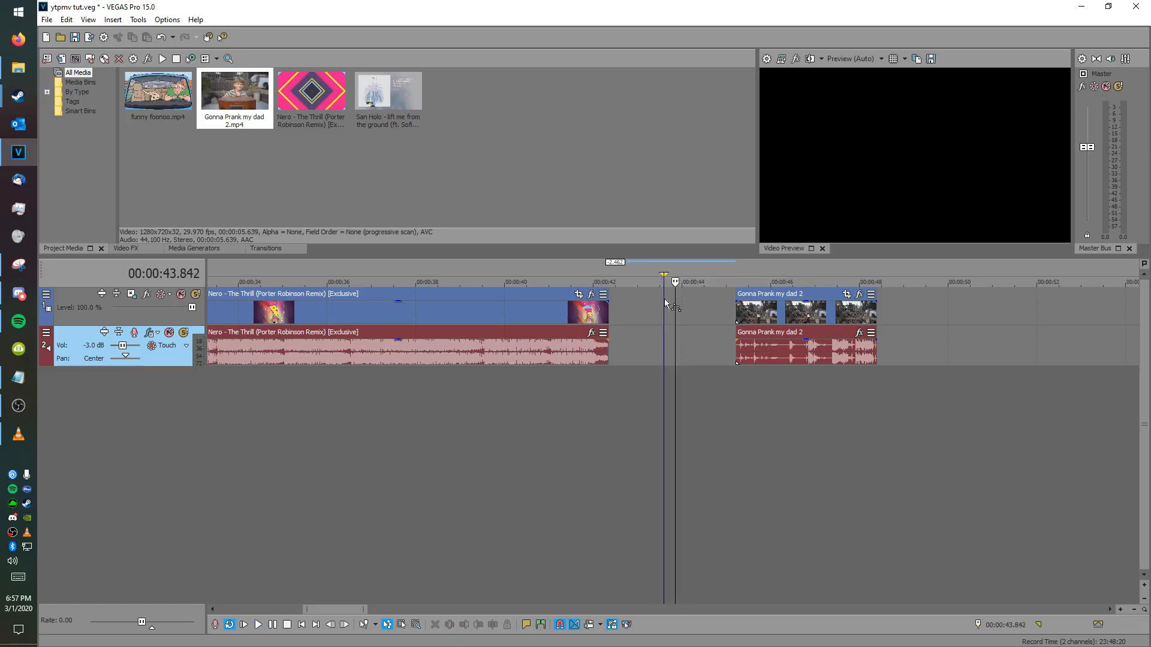
click(387, 624)
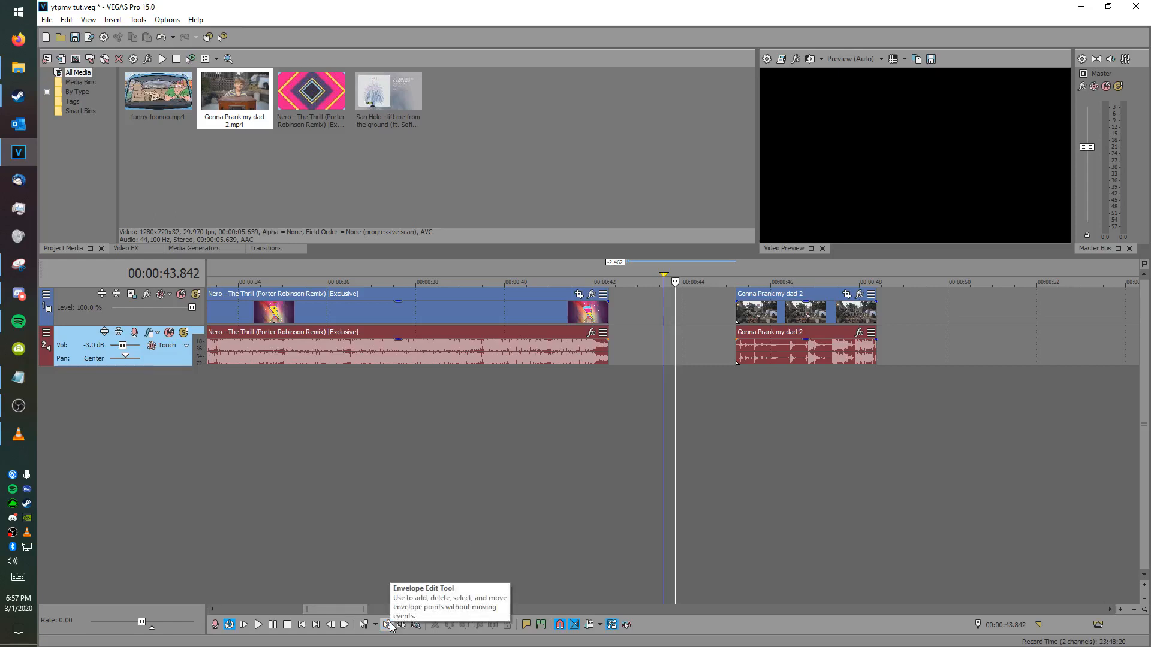
Step: Switch to the Selection Edit Tool and box-select the remaining Gonna Prank my dad 2 clip after the gap
click(471, 452)
drag(489, 419, 623, 383)
drag(573, 354, 650, 363)
click(642, 323)
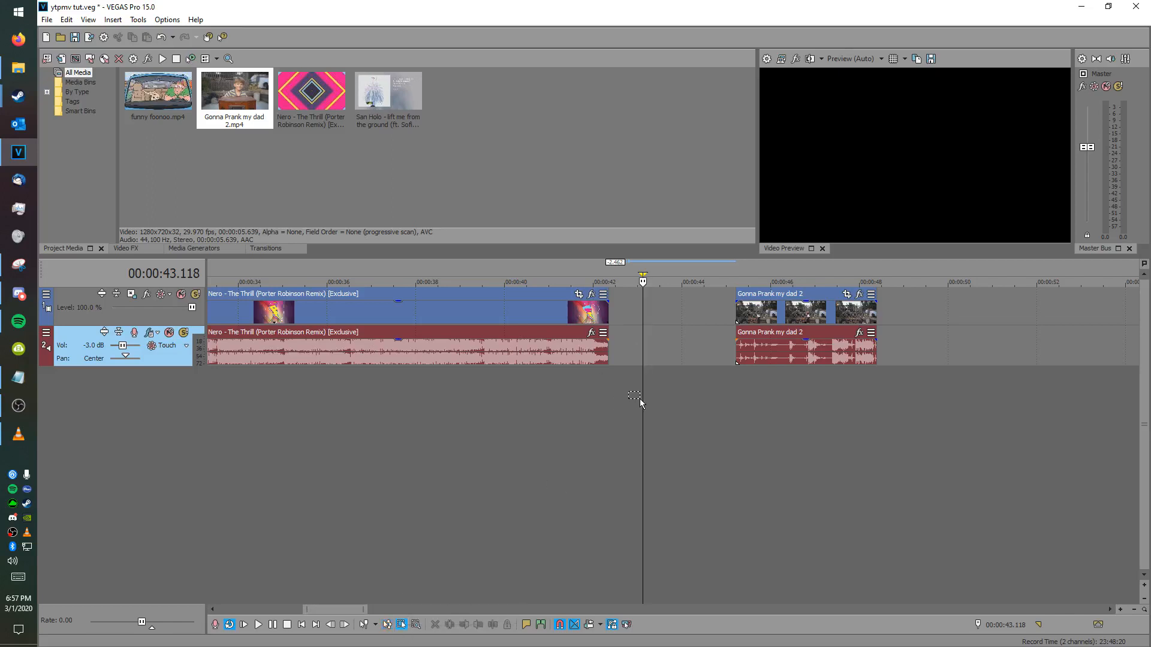
drag(661, 478, 681, 314)
scroll(521, 444, down, 5)
scroll(520, 444, down, 2)
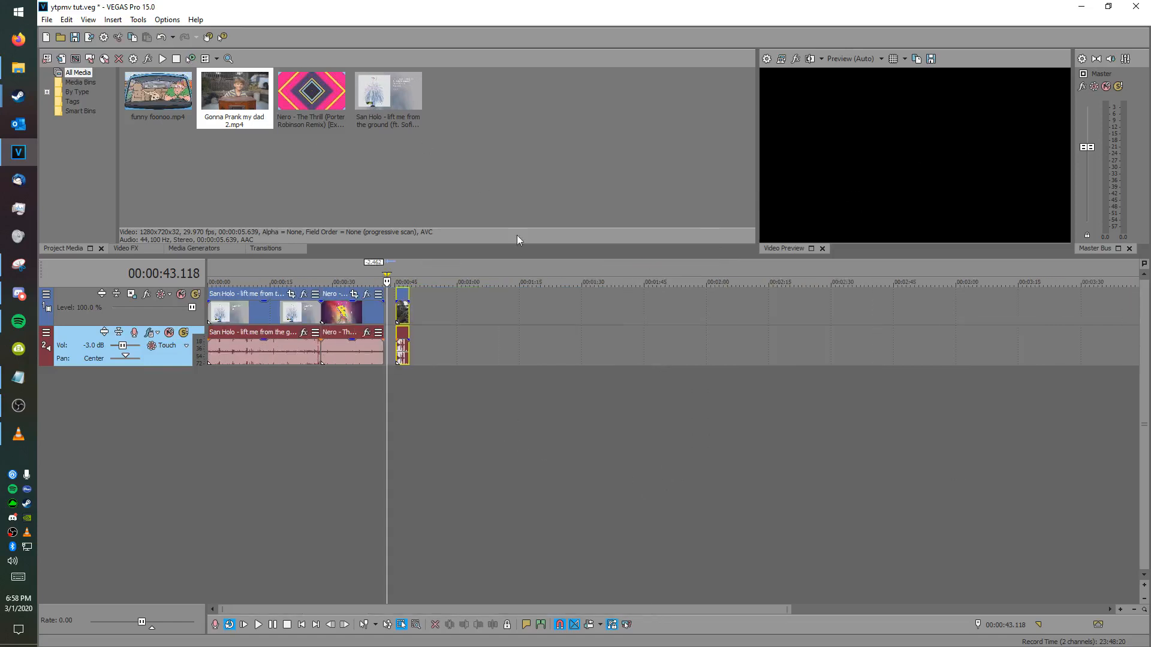
Step: Add five copies of Gonna Prank my dad 2.mp4 after the existing clips: four spread along the existing tracks and one on new tracks below
drag(228, 102, 561, 313)
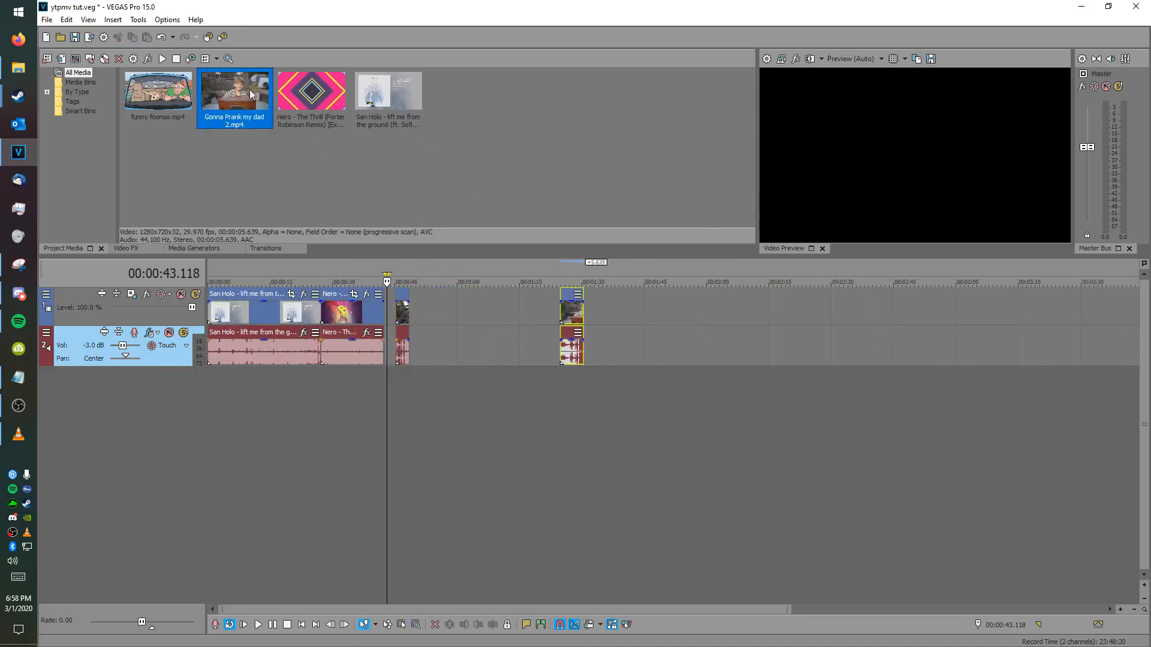
drag(620, 338, 616, 339)
drag(712, 346, 725, 346)
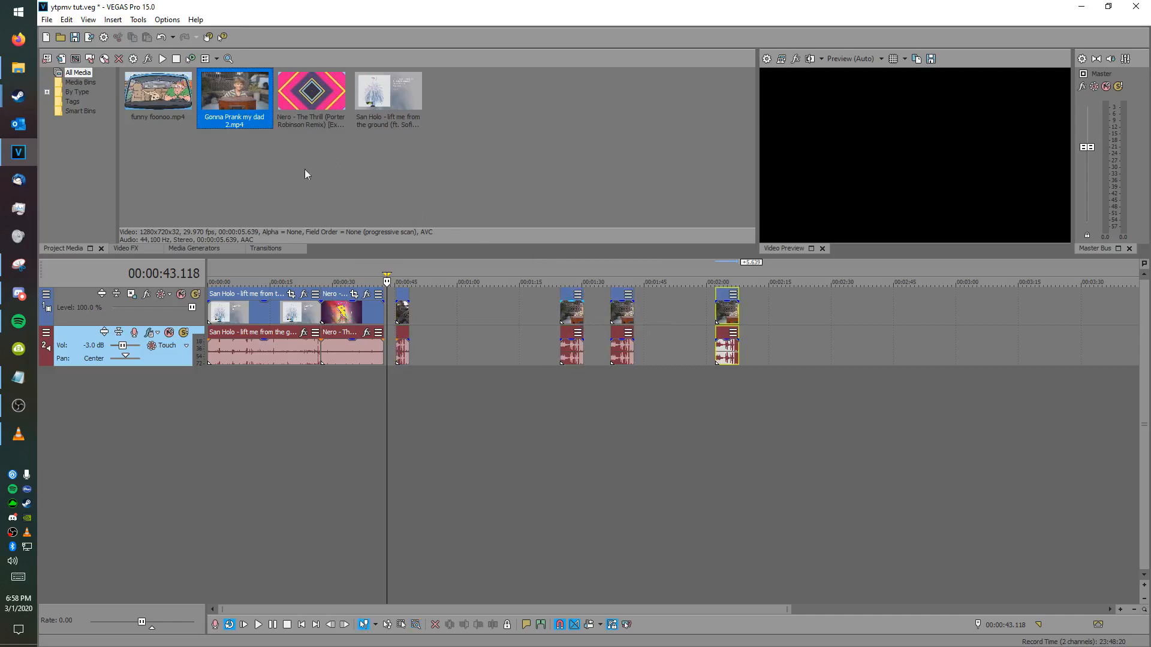
drag(228, 90, 908, 341)
drag(595, 487, 648, 419)
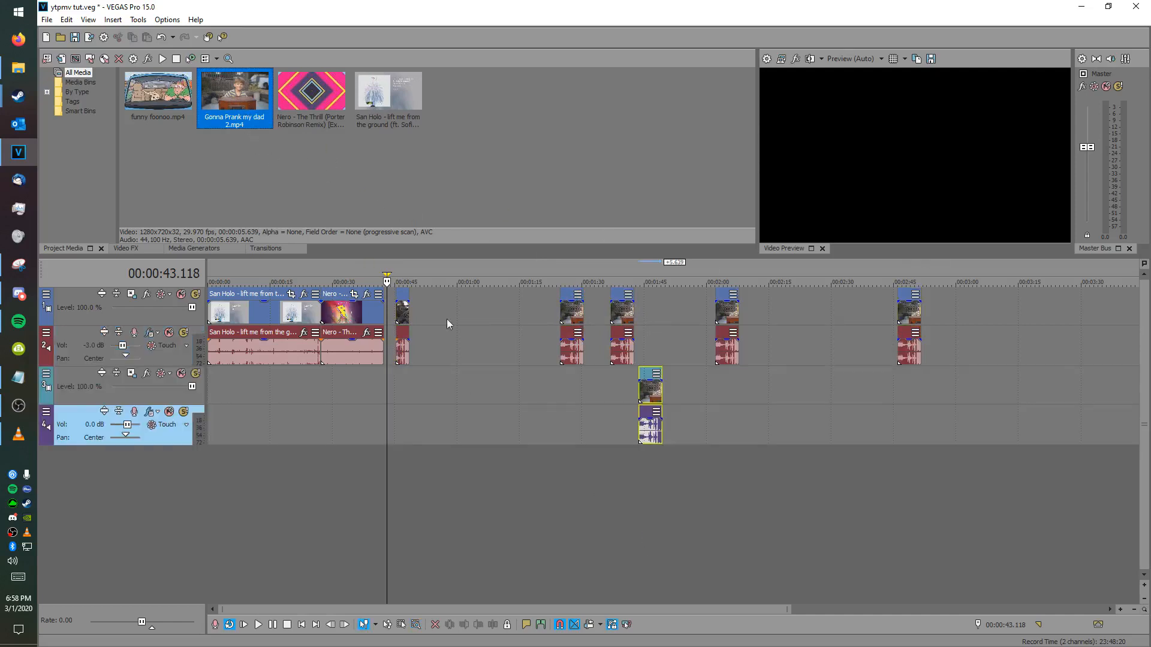
Step: Box-select the first three upper Gonna Prank my dad 2 copies plus the lower-track copy, and shift them together forward by 0.721 seconds
click(532, 491)
drag(515, 452, 818, 316)
key(ctrl+d)
key(KP_Add)
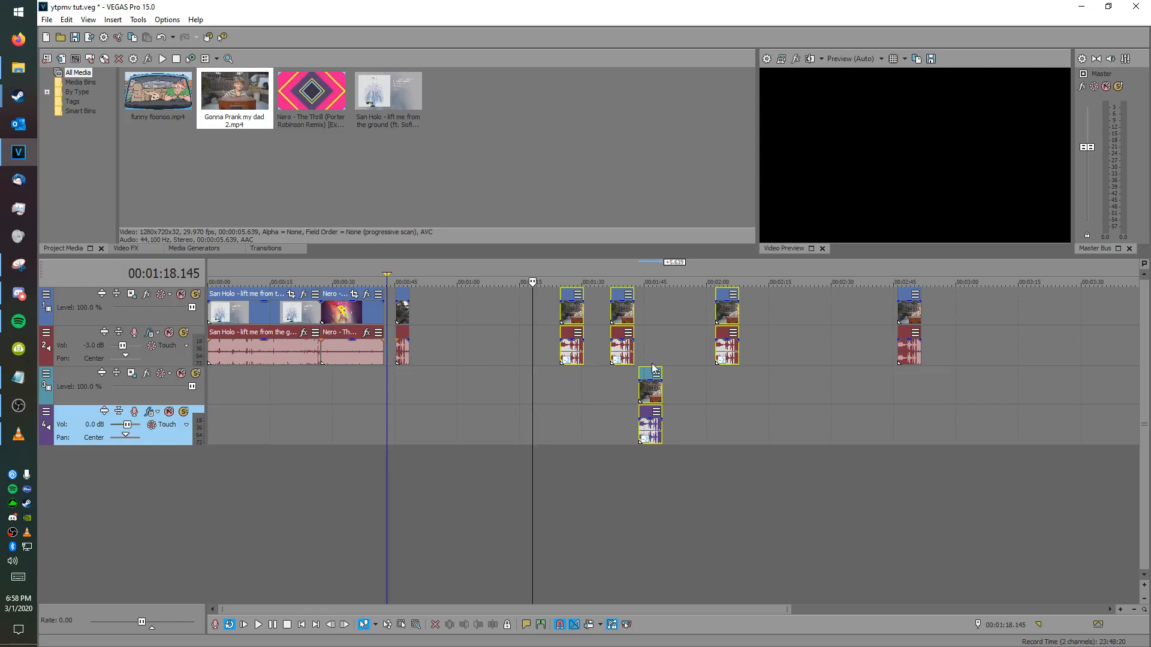
key(KP_Add)
click(657, 345)
drag(620, 359, 623, 359)
click(622, 358)
scroll(623, 358, up, 5)
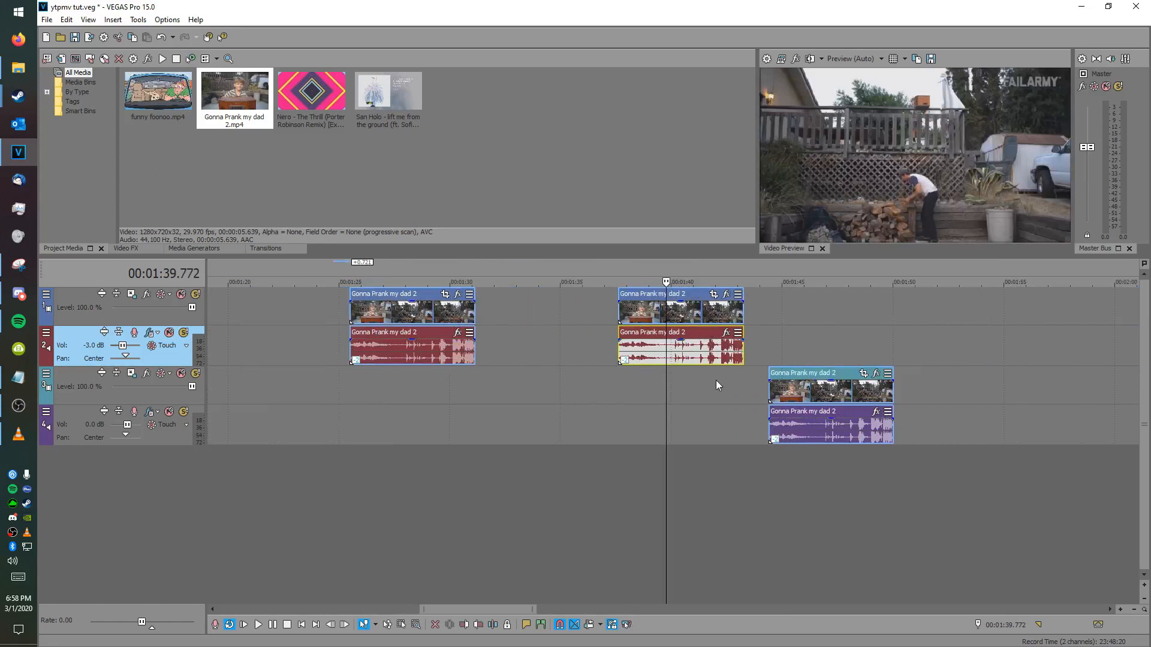
Step: Delete the first two full-length Gonna Prank my dad 2 copies on the upper tracks, around 00:01:25 and 00:01:37
scroll(710, 378, down, 4)
click(597, 345)
ctrl+click(669, 331)
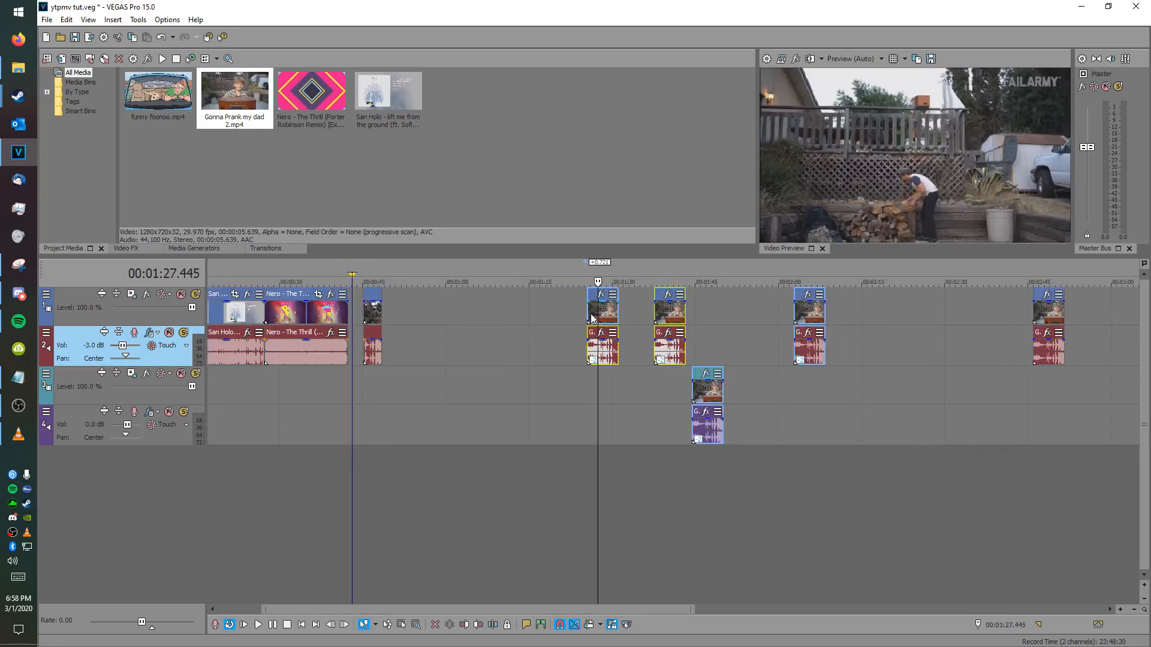
key(Delete)
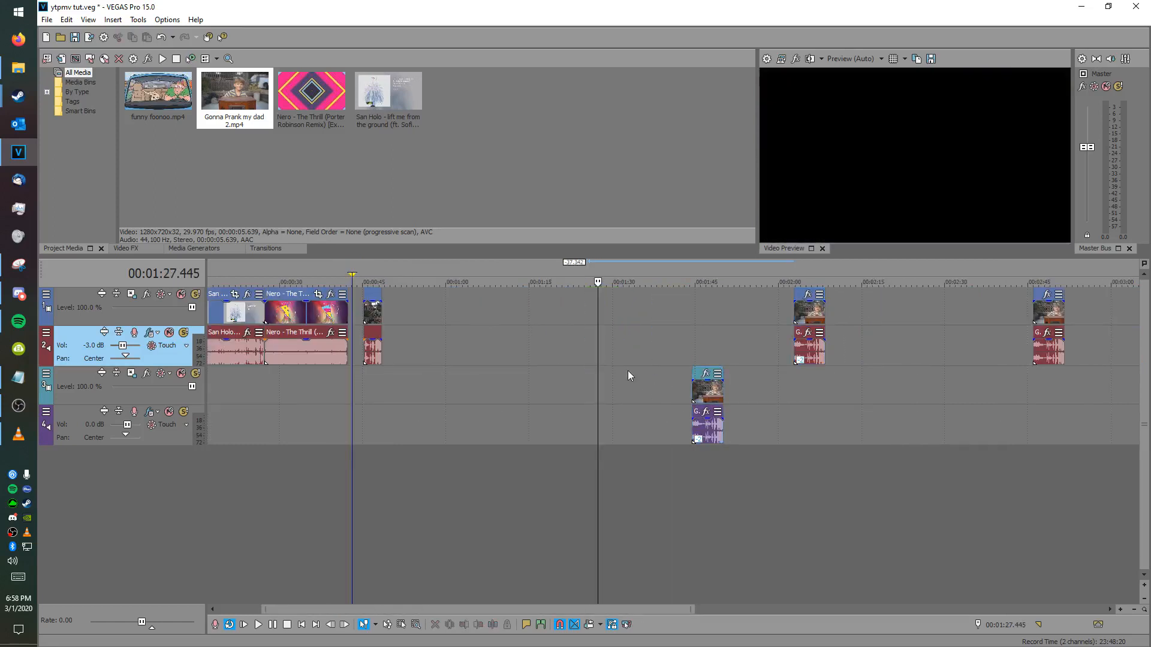
click(743, 338)
scroll(735, 340, up, 4)
scroll(590, 411, down, 4)
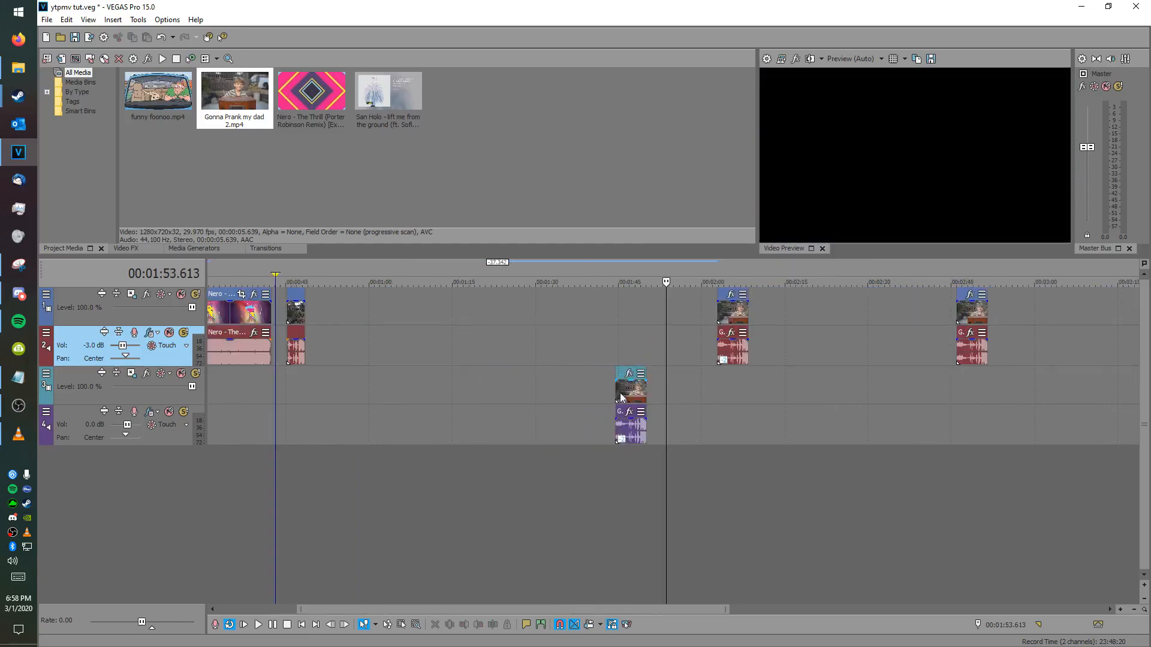
click(631, 396)
scroll(746, 427, up, 5)
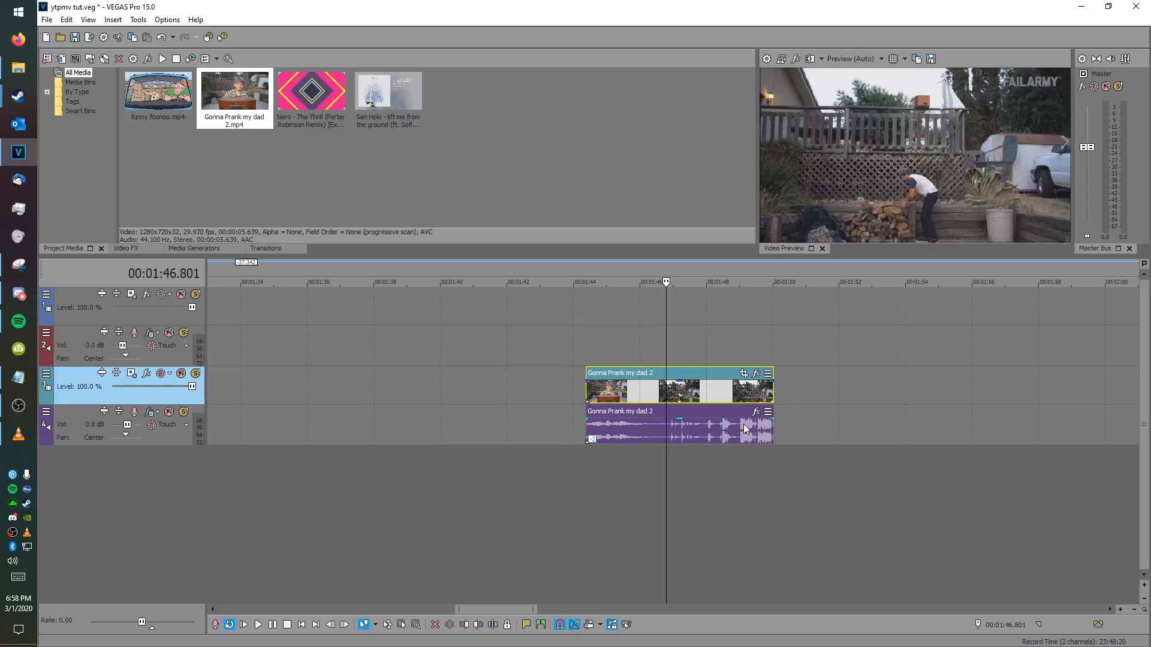
scroll(743, 423, down, 5)
Step: Delete only the video event of the Nero clip, keeping its audio event on the timeline
click(328, 343)
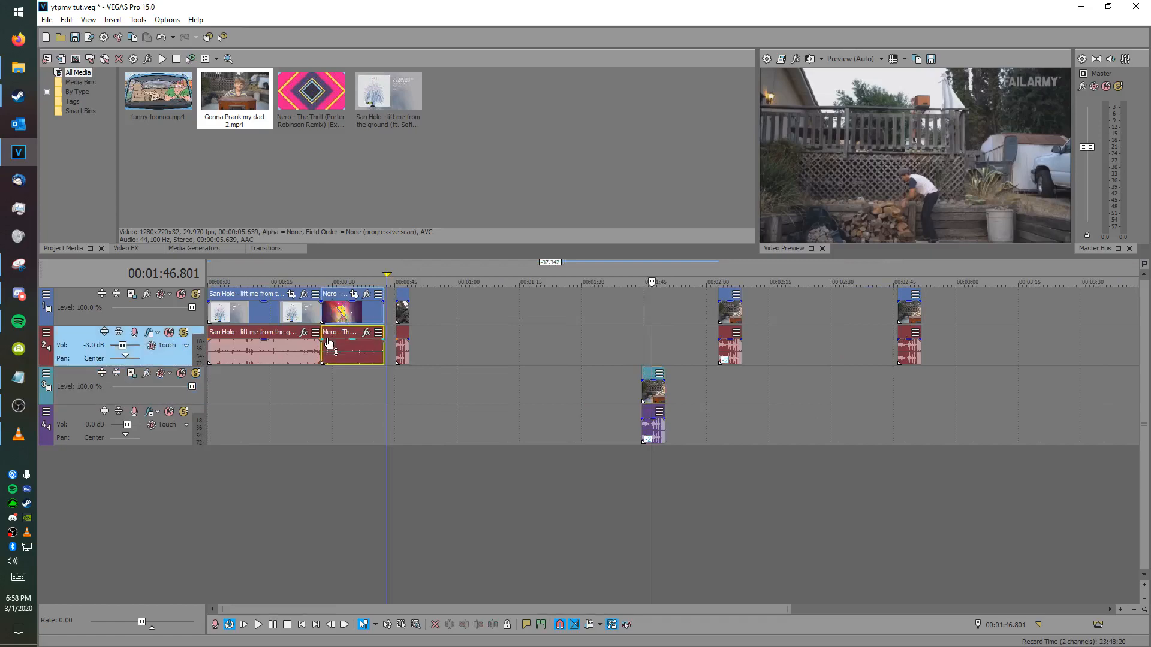
scroll(575, 374, up, 6)
scroll(351, 340, down, 3)
click(312, 352)
scroll(612, 361, up, 4)
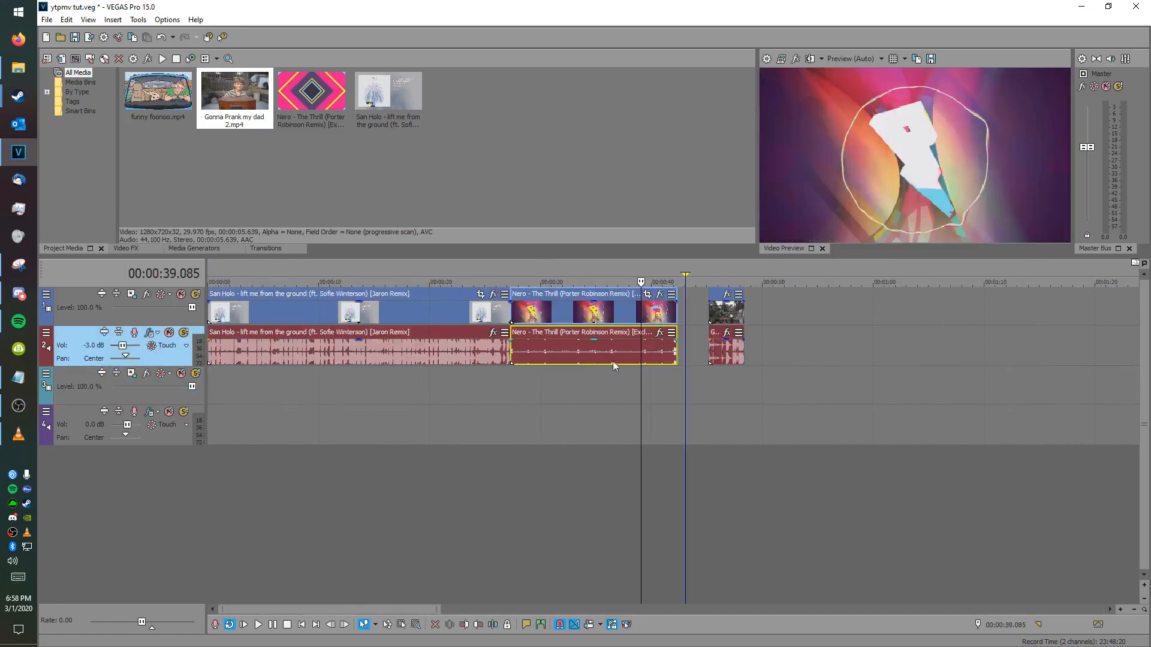
scroll(570, 365, up, 4)
click(551, 321)
scroll(593, 329, down, 3)
scroll(593, 329, up, 3)
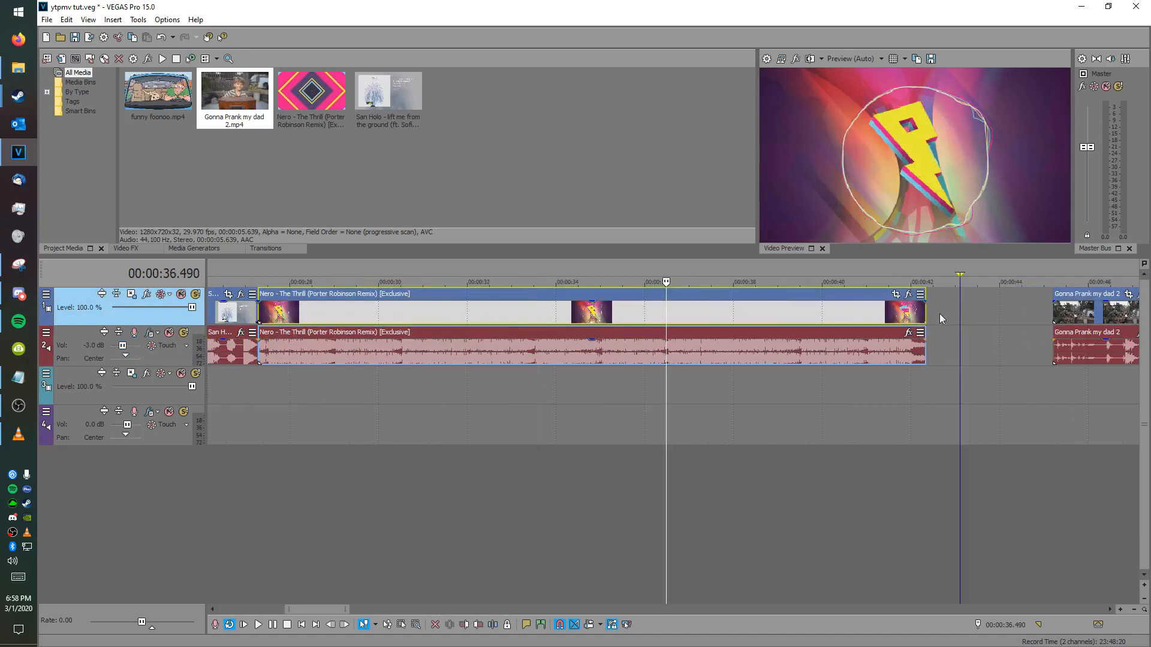
scroll(556, 361, down, 3)
scroll(575, 354, up, 3)
key(Delete)
scroll(620, 368, down, 5)
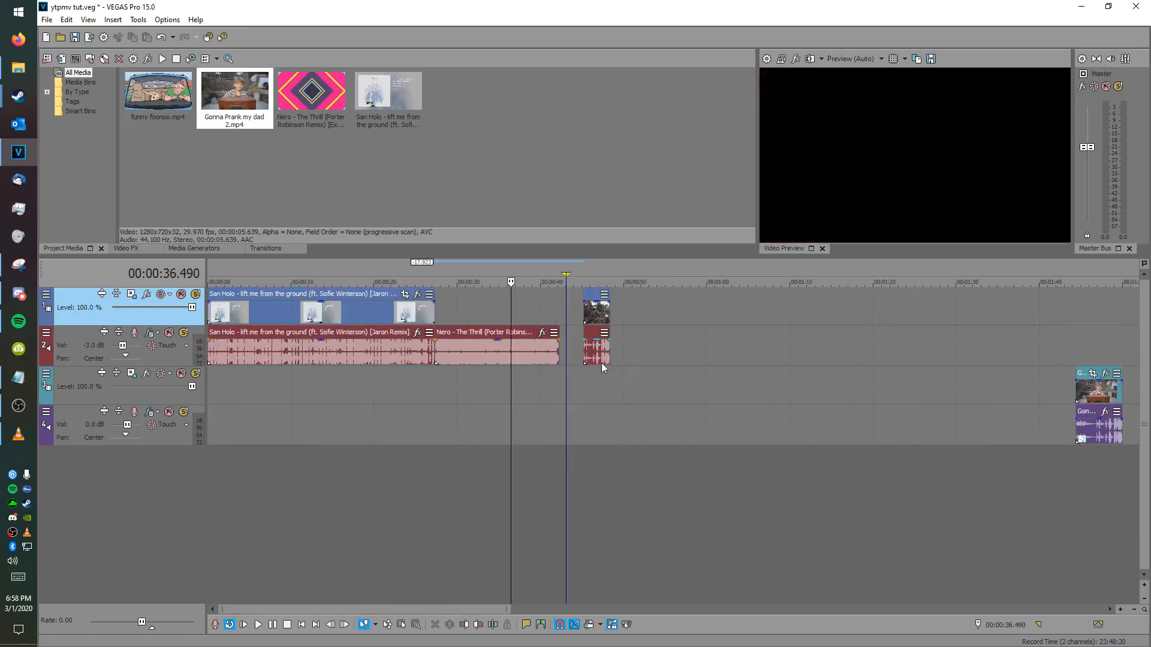
Step: Box-select the San Holo and Nero audio events with the Selection Edit Tool, then return to the Normal Edit Tool
click(510, 348)
scroll(559, 345, up, 5)
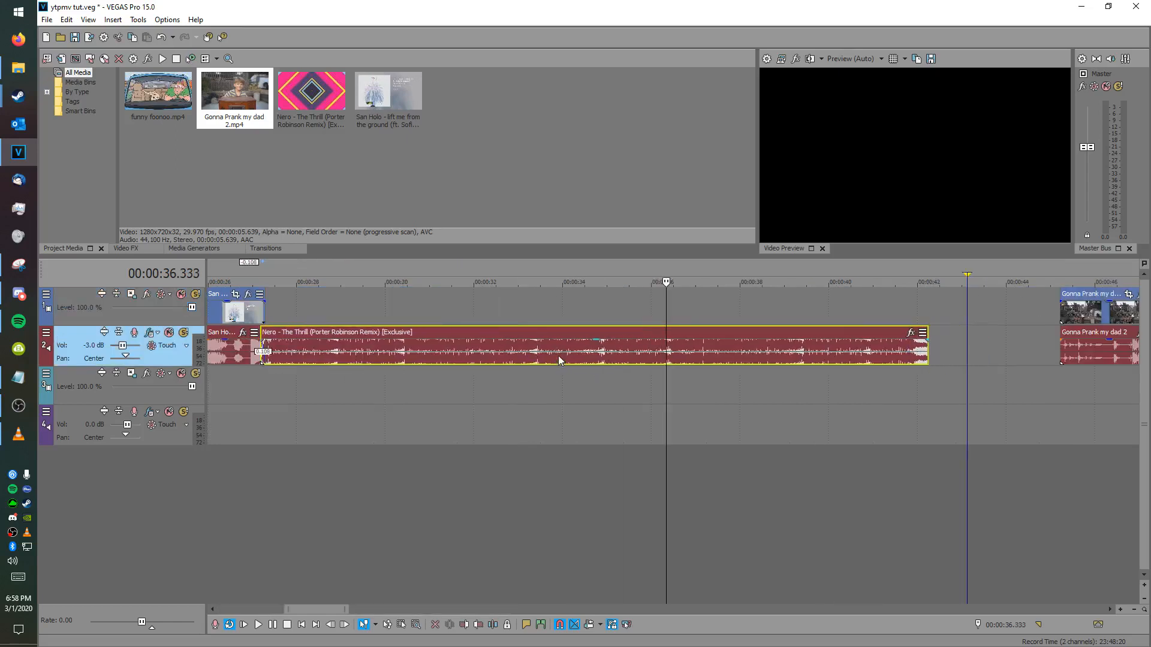
scroll(540, 366, down, 4)
drag(473, 342, 472, 342)
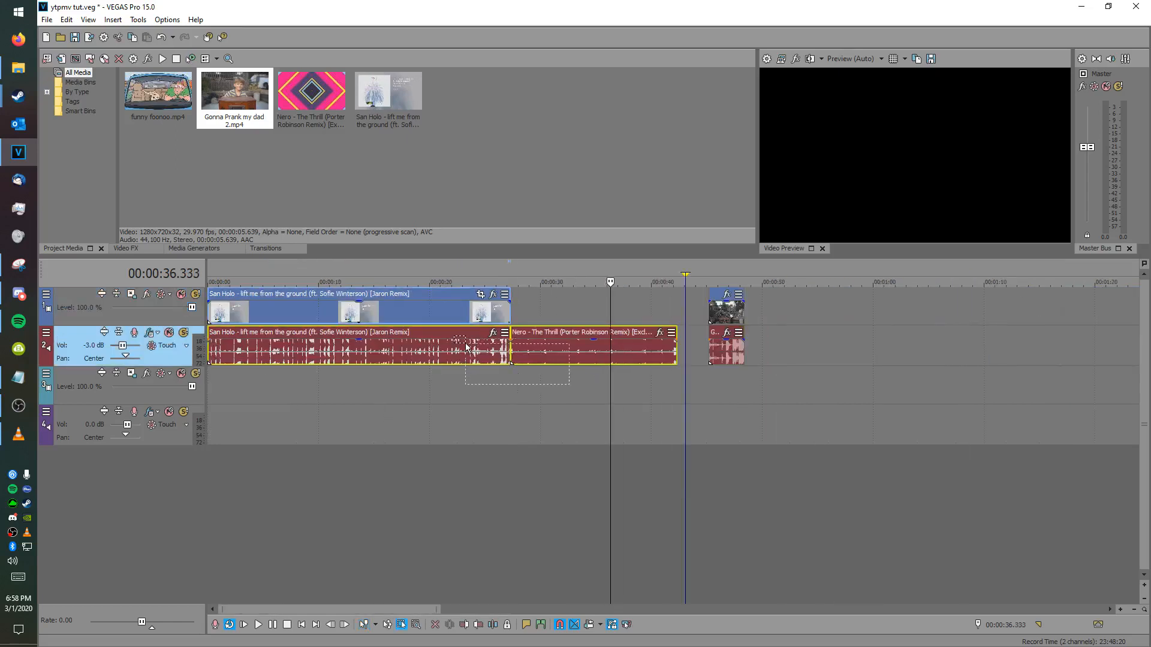
key(d)
key(d)
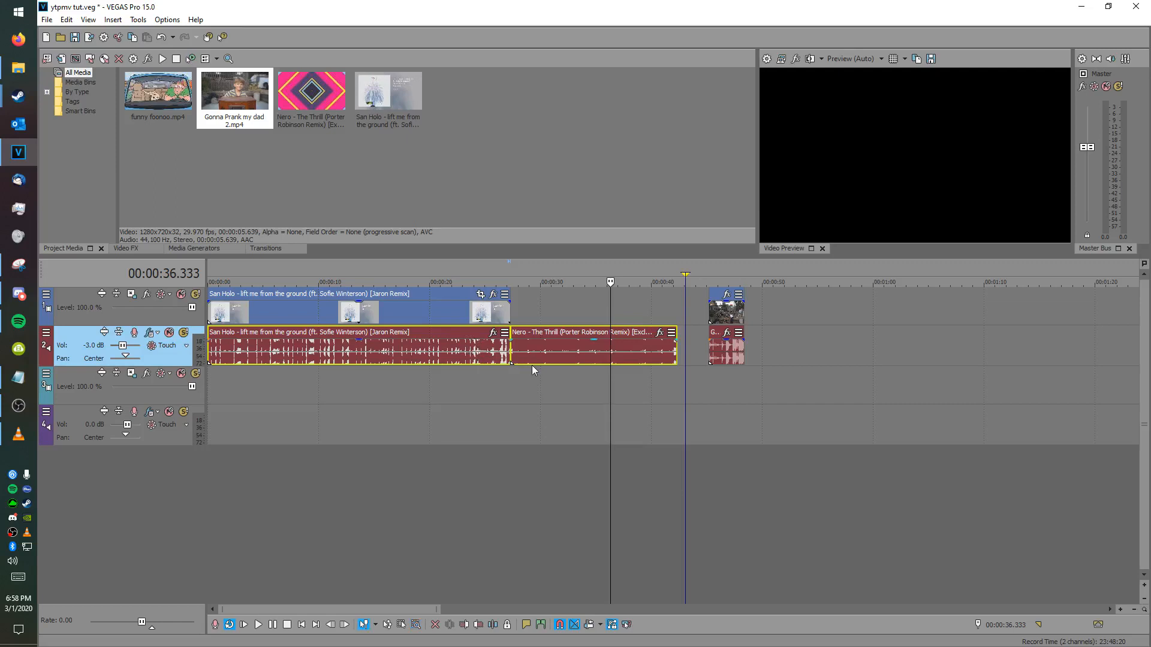
Step: Select the Nero audio and San Holo video events individually, then box-select the two neighbouring audio events with the Selection Edit Tool
click(542, 357)
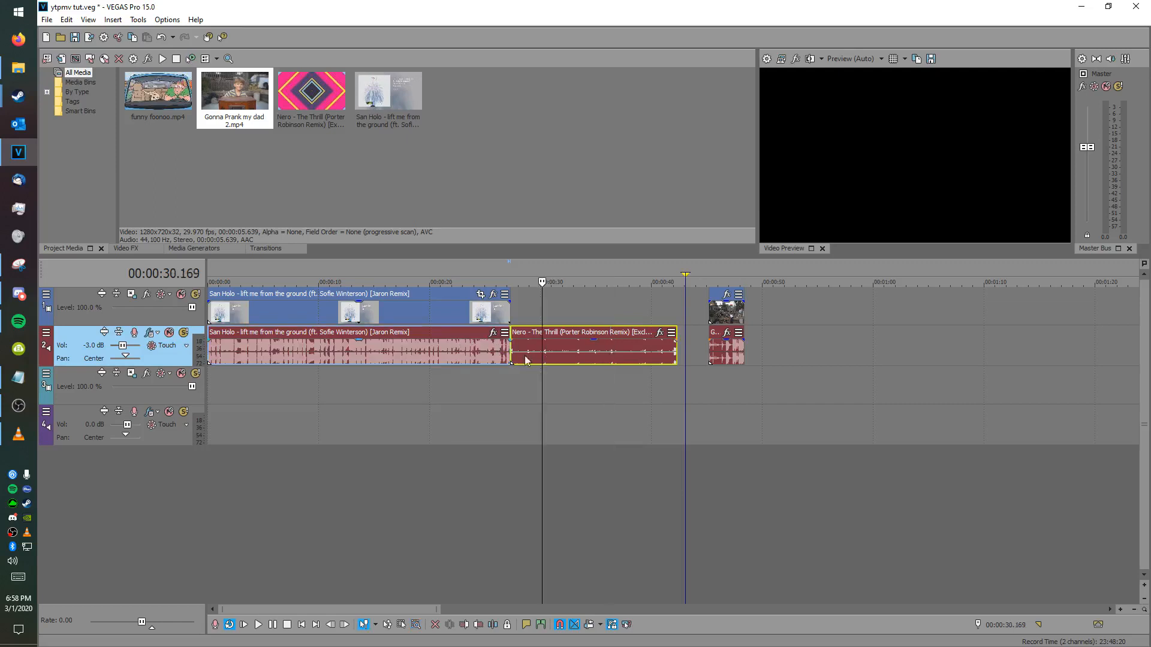
click(470, 307)
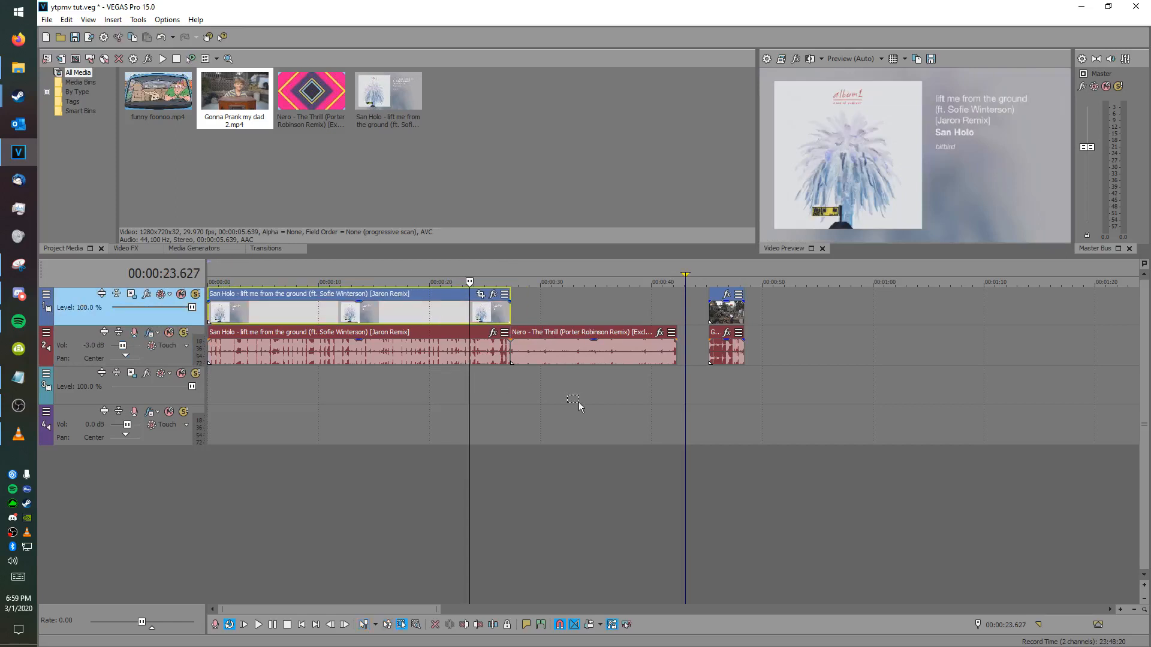
drag(579, 403, 471, 359)
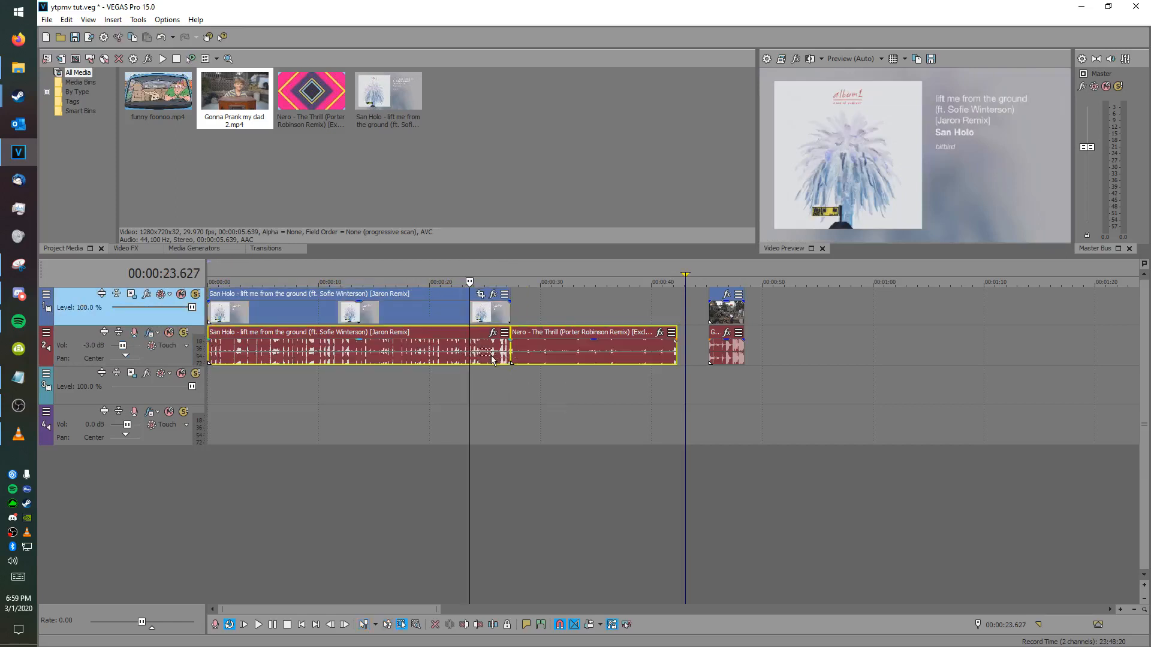
drag(503, 346, 381, 337)
drag(419, 301, 419, 300)
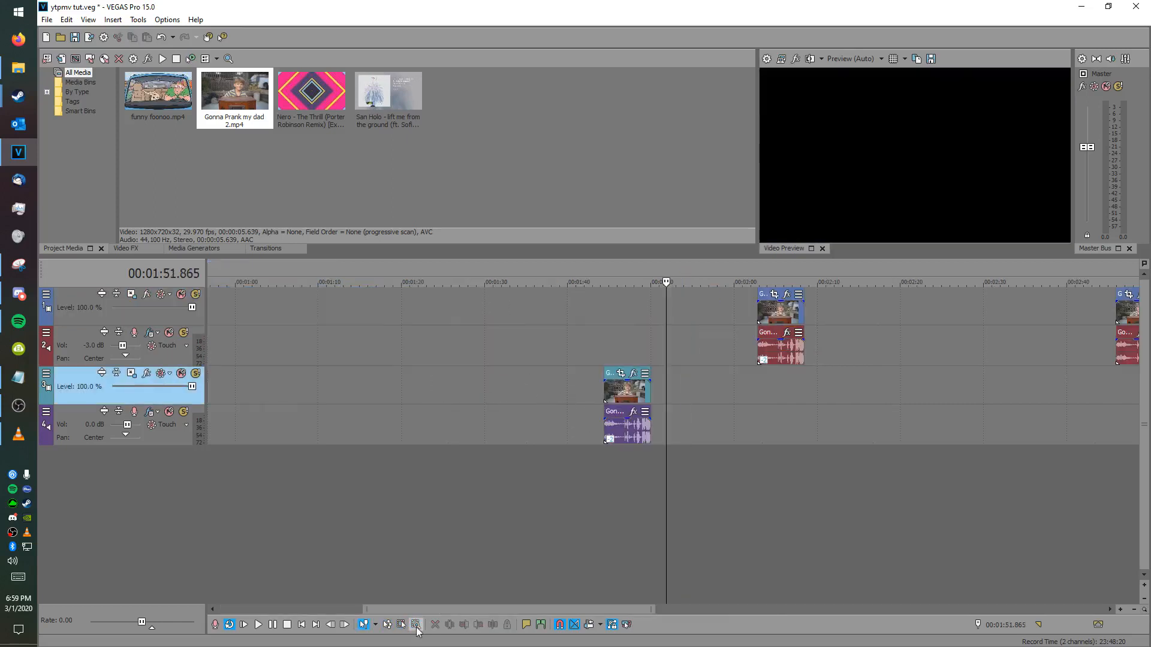
Step: Switch to the Zoom Edit Tool and zoom into a boxed area of the tracks before the lower Gonna Prank my dad 2 copy
click(416, 625)
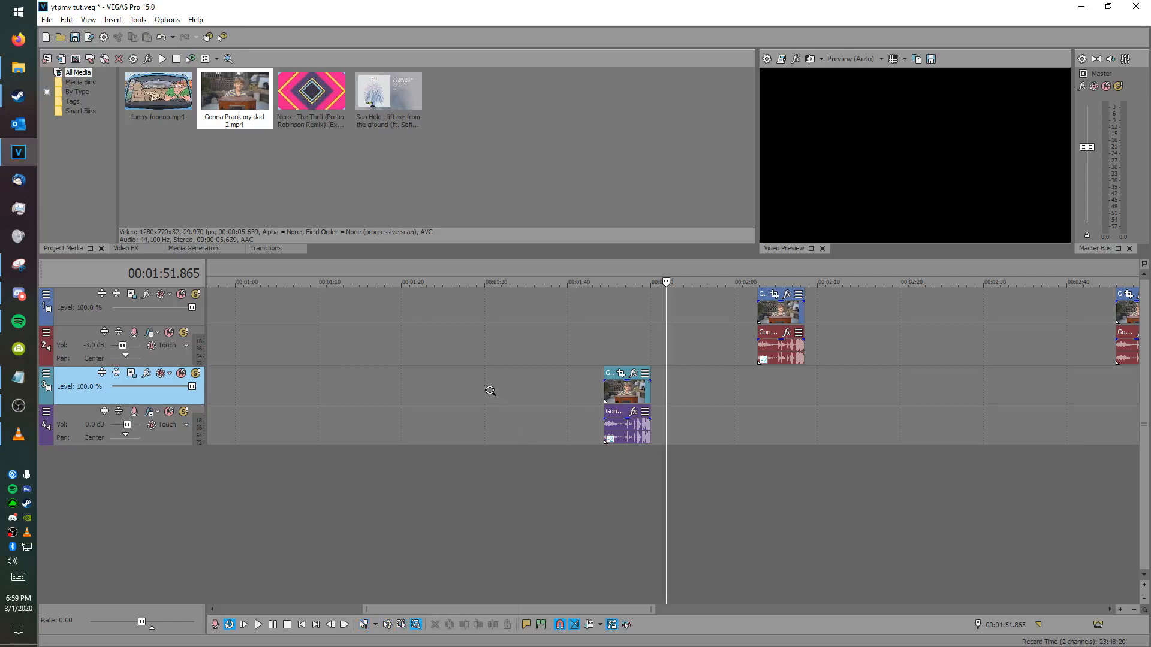
drag(453, 380, 522, 499)
scroll(485, 379, down, 5)
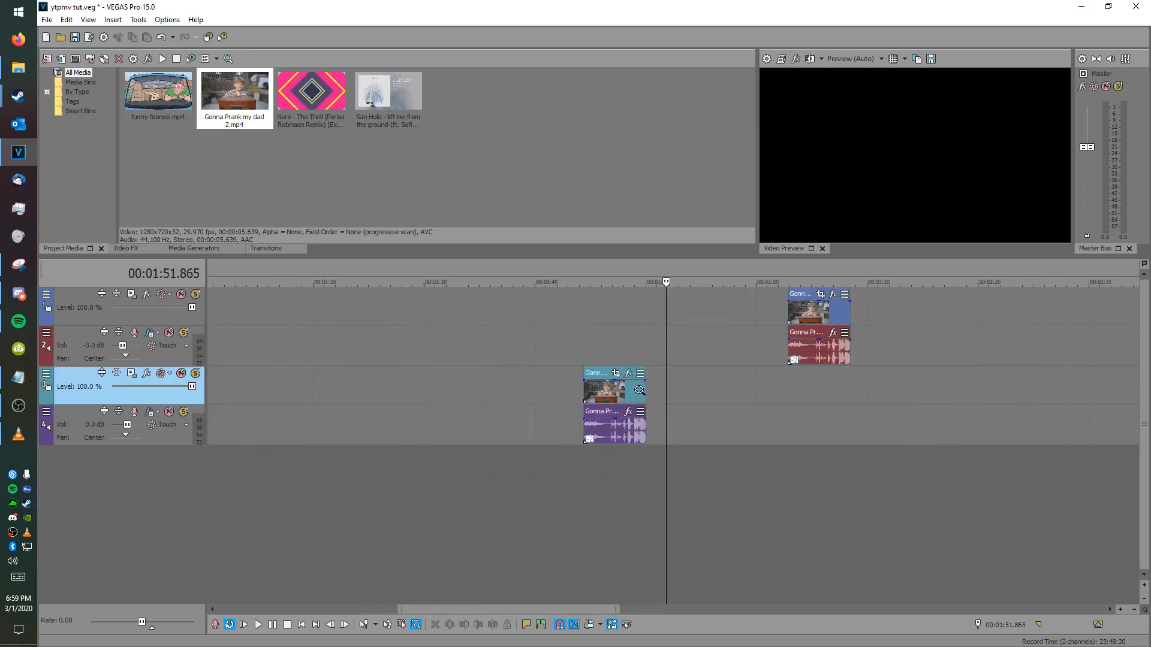
Step: Zoom into boxed areas around the lower Gonna Prank my dad 2 clip with the Zoom Edit Tool, then return to the Normal Edit Tool
drag(588, 396, 686, 466)
drag(522, 342, 512, 524)
scroll(561, 401, down, 10)
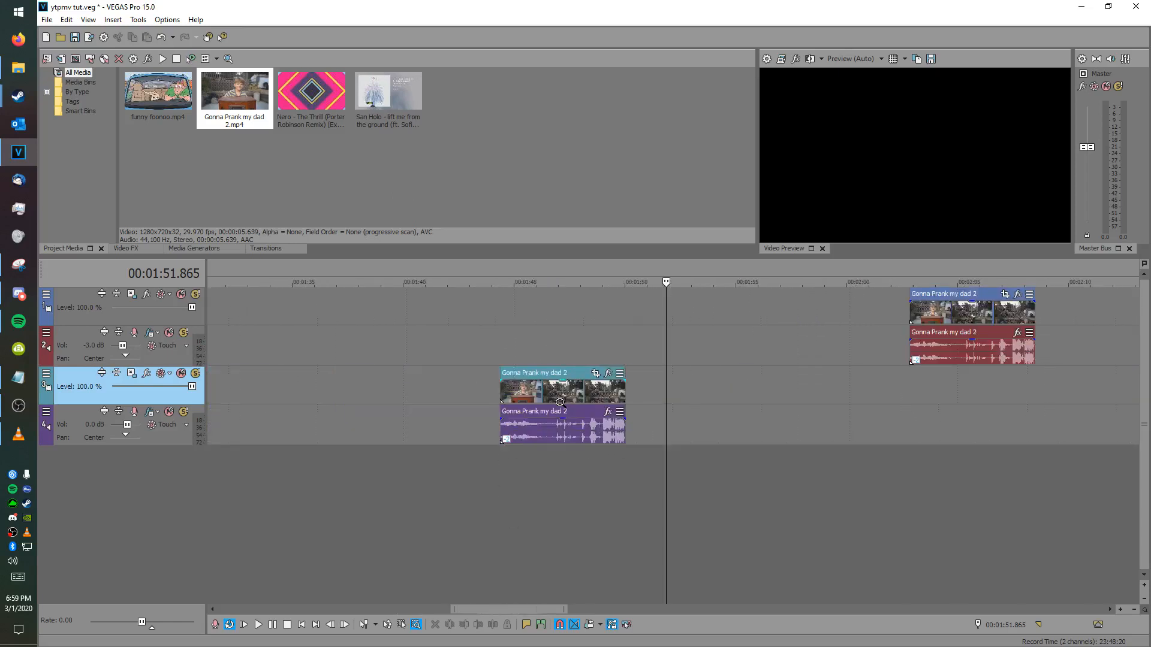
scroll(601, 388, up, 10)
scroll(597, 400, down, 10)
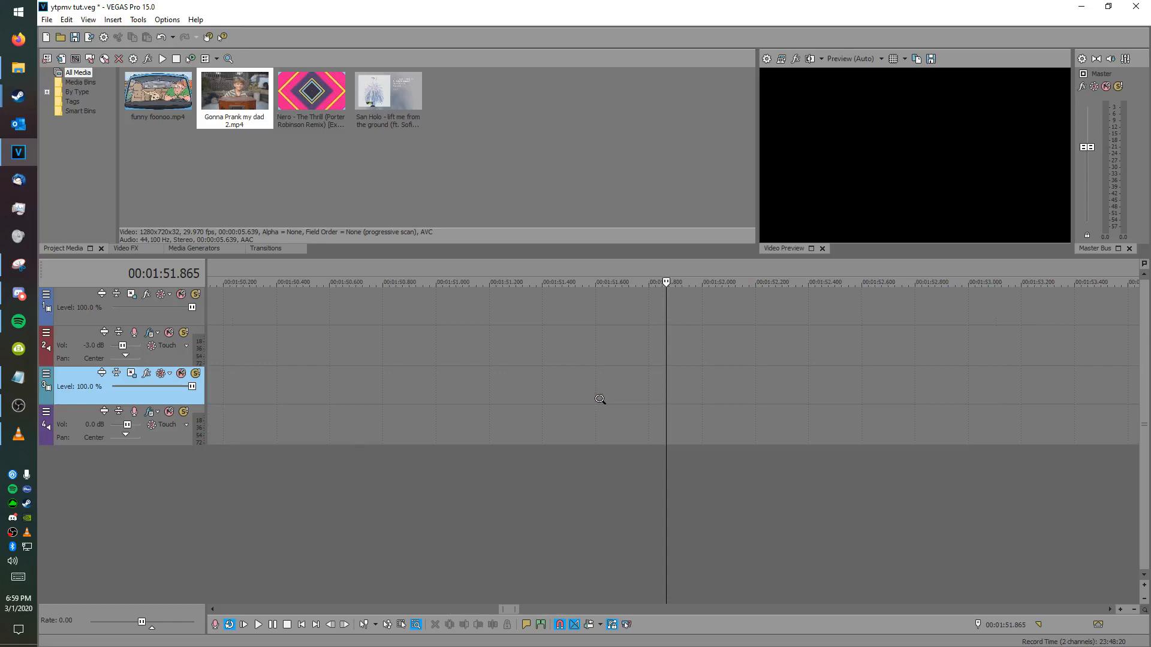
click(593, 332)
scroll(618, 353, up, 8)
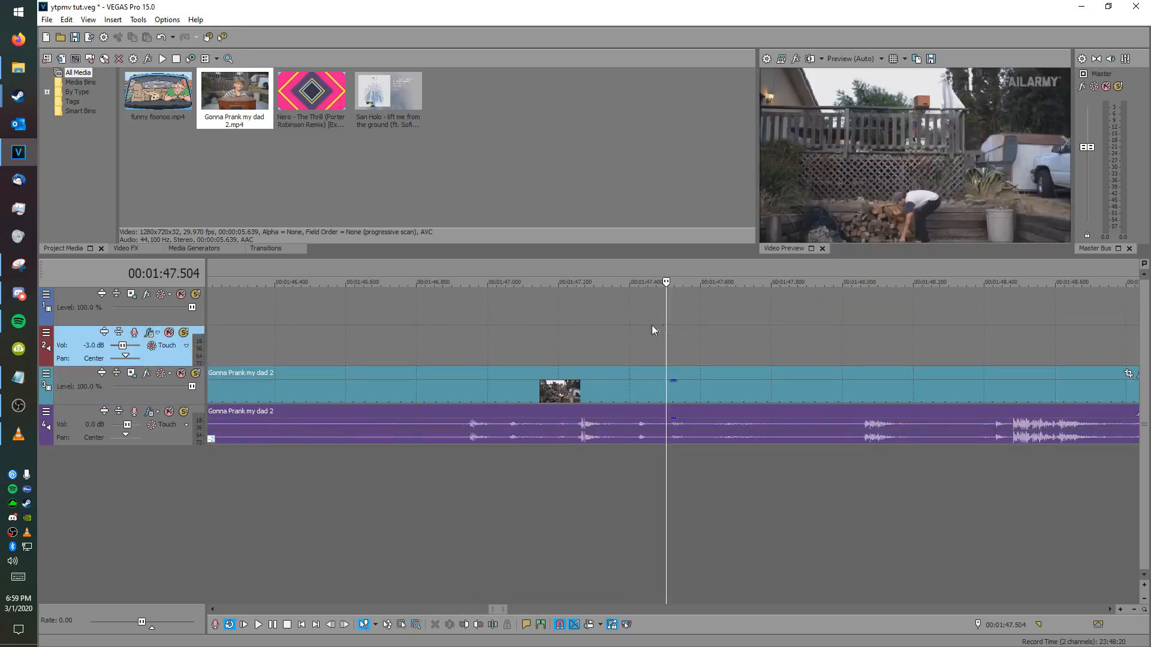
Step: Switch back to the Zoom Edit Tool and zoom into further boxed areas above and across the lower clip
scroll(665, 372, down, 8)
scroll(694, 345, up, 5)
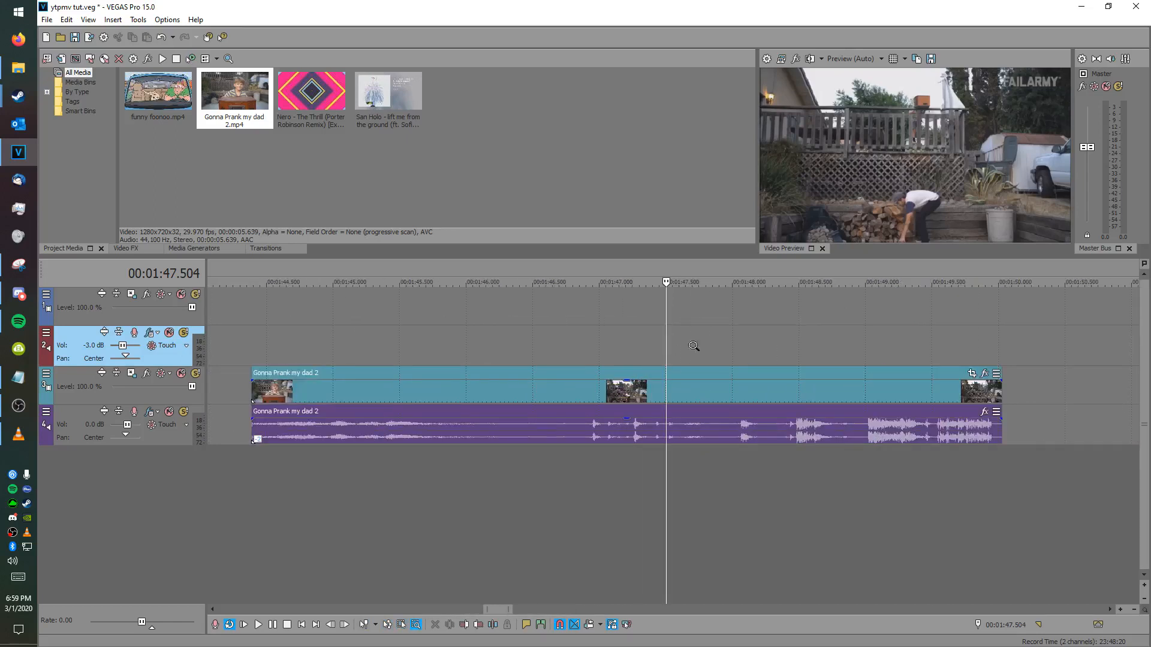
right_click(630, 355)
drag(630, 355, 470, 362)
drag(888, 413, 474, 373)
scroll(590, 357, down, 7)
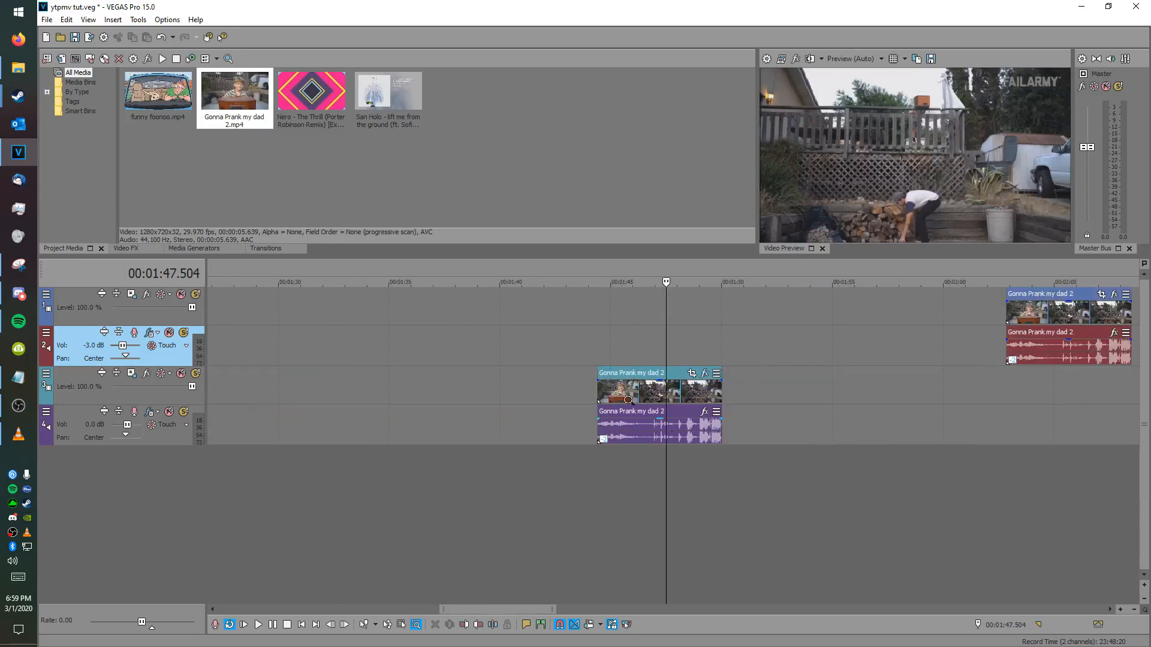
Step: Cycle through the edit tools, box areas over the lower clip, and finish on the Normal Edit Tool
key(d)
key(d)
key(d)
key(d)
drag(702, 471, 625, 391)
drag(628, 375, 626, 455)
scroll(619, 383, down, 5)
key(d)
key(d)
key(d)
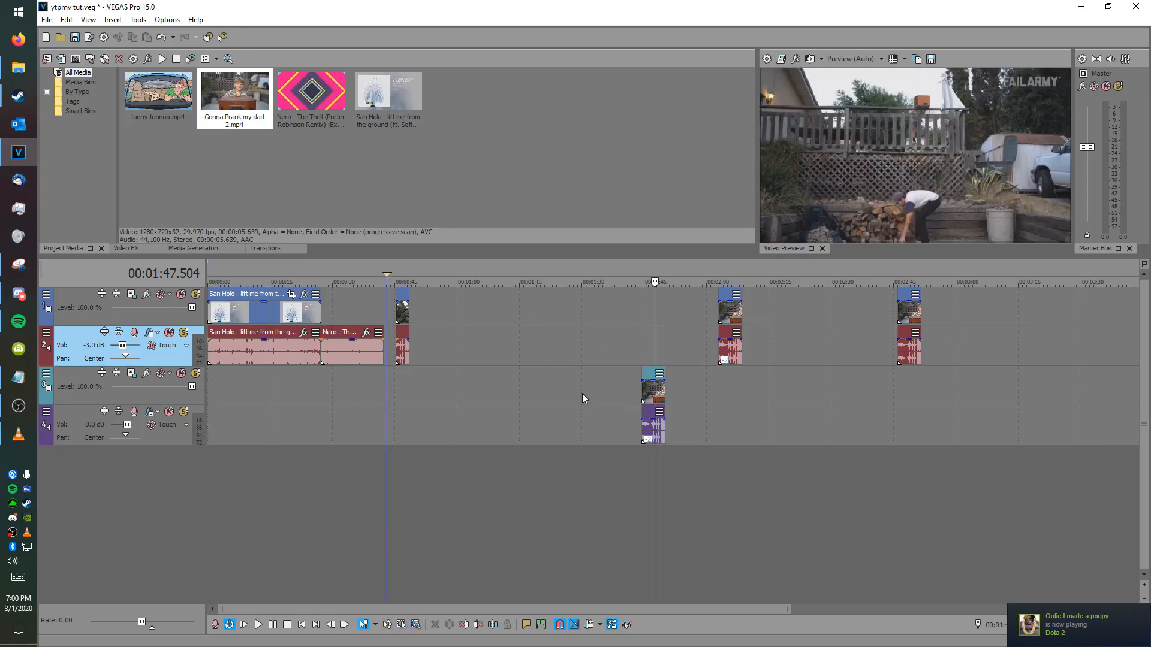
Step: Trim the Gonna Prank my dad 2 clip after the Nero audio to a slice about 0.22 s long and delete the extra copy added behind it
drag(581, 390, 541, 386)
click(469, 318)
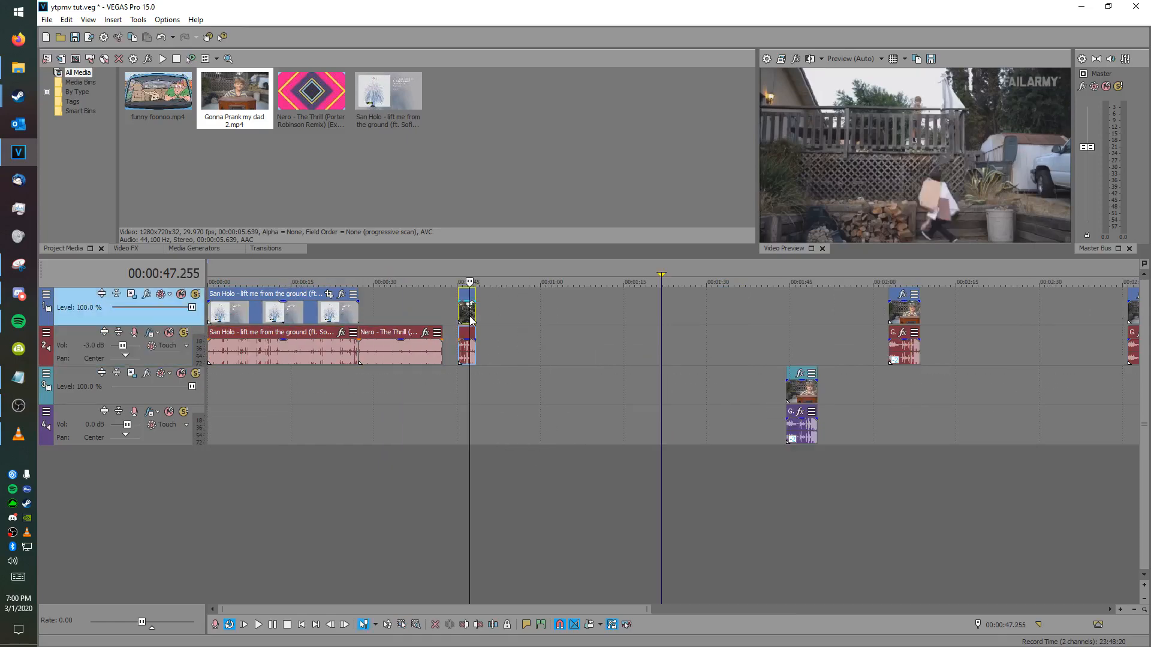
scroll(470, 318, up, 1)
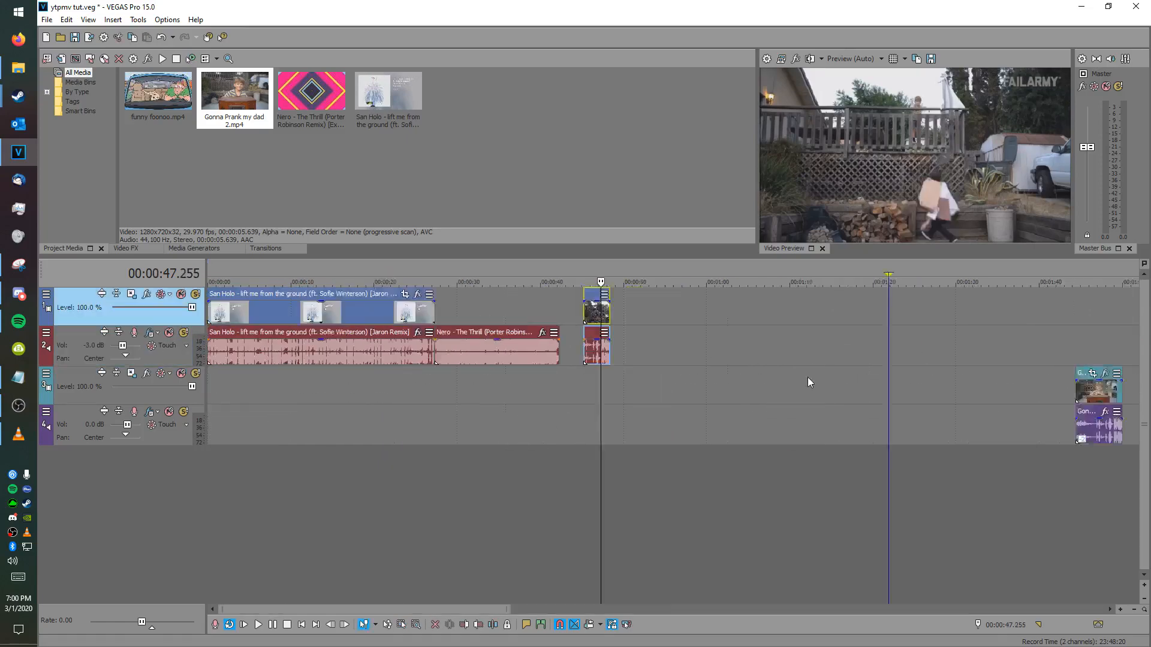
scroll(719, 366, up, 5)
drag(227, 90, 777, 341)
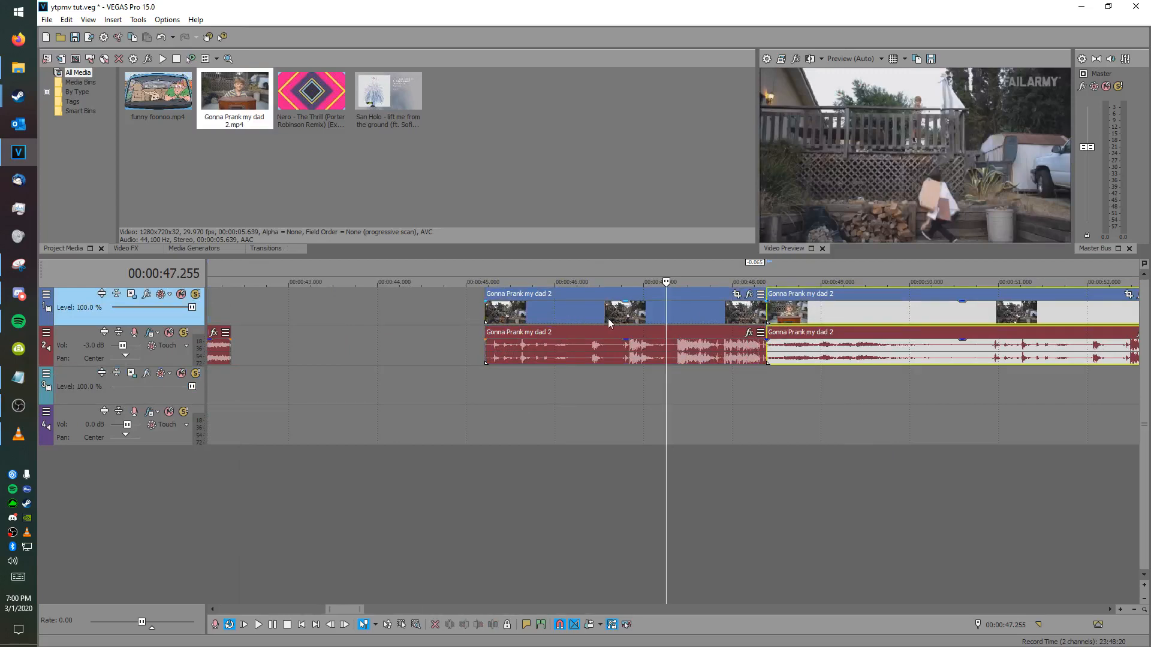
scroll(591, 315, up, 2)
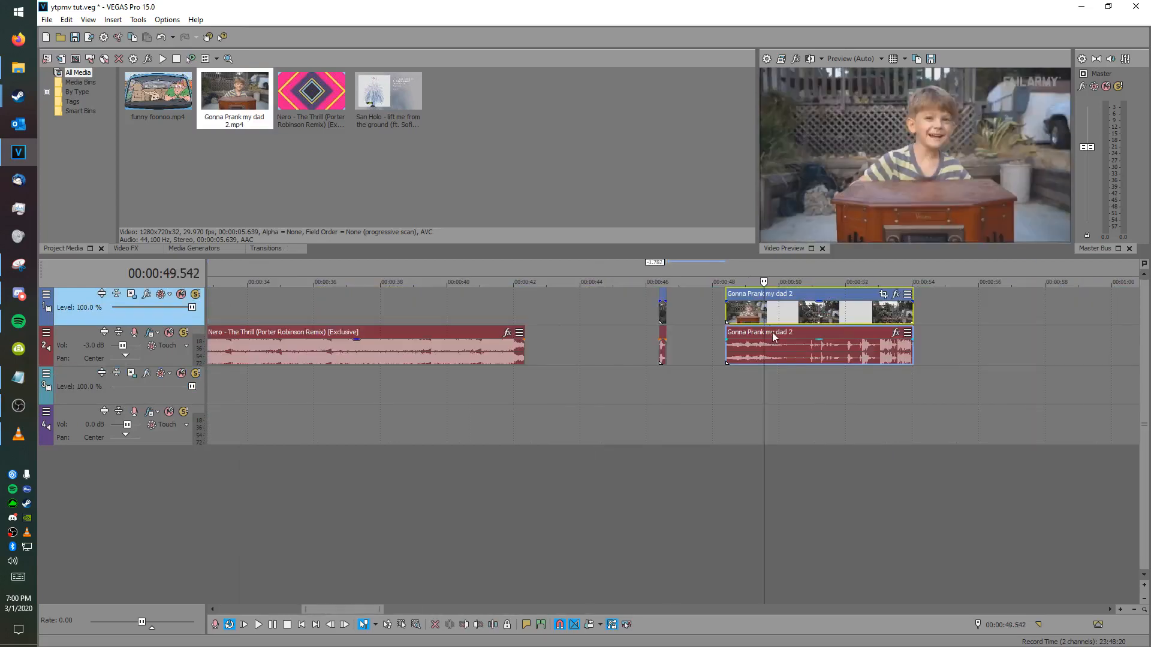
key(Delete)
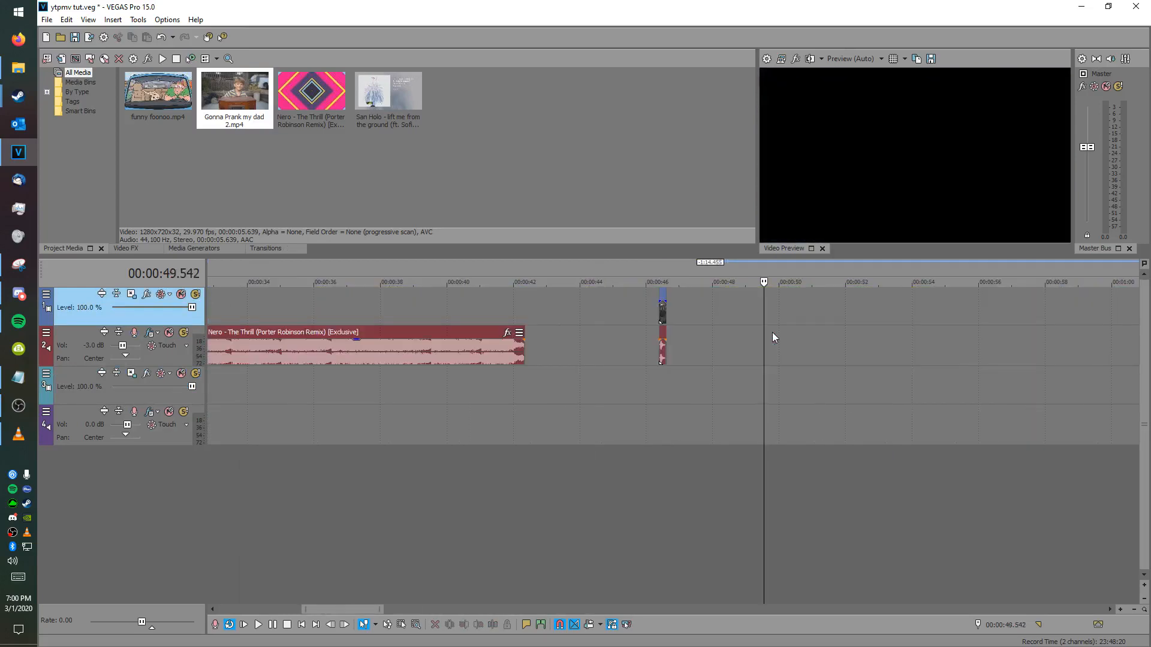
Step: Copy the short Gonna Prank my dad 2 slice and paste seven copies end to end directly after it
click(665, 313)
scroll(666, 317, up, 7)
key(ctrl+c)
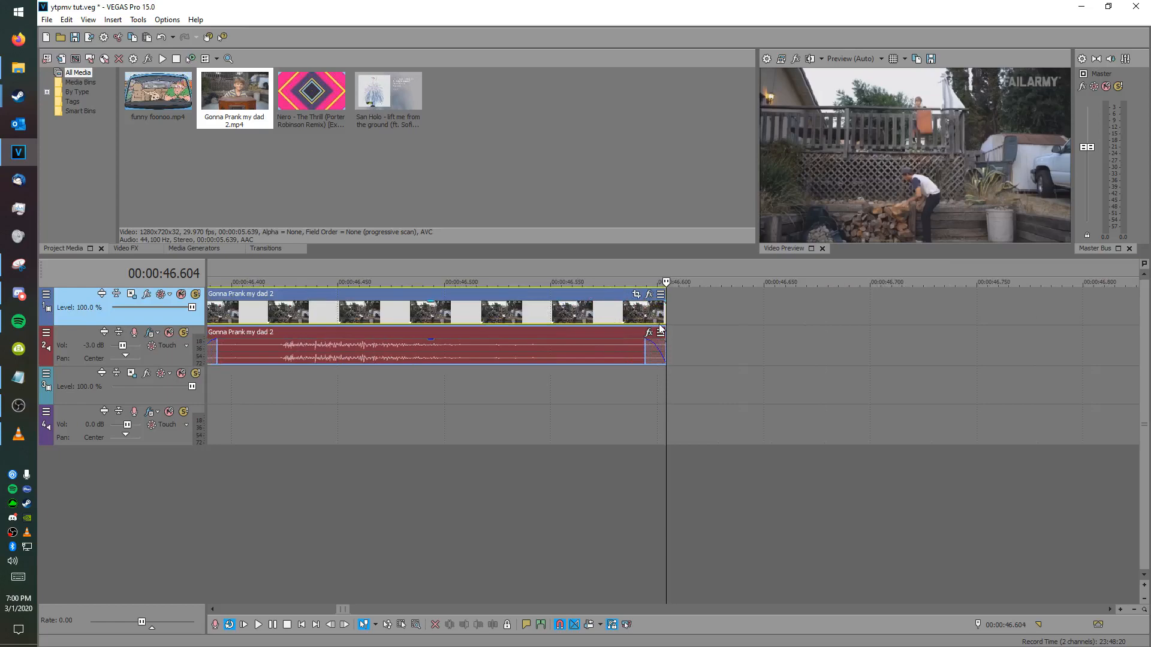
key(ctrl+v)
key(ctrl+v)
key(ctrl+v)
key(ctrl+v)
key(ctrl+v)
key(ctrl+v)
key(ctrl+v)
scroll(659, 325, down, 10)
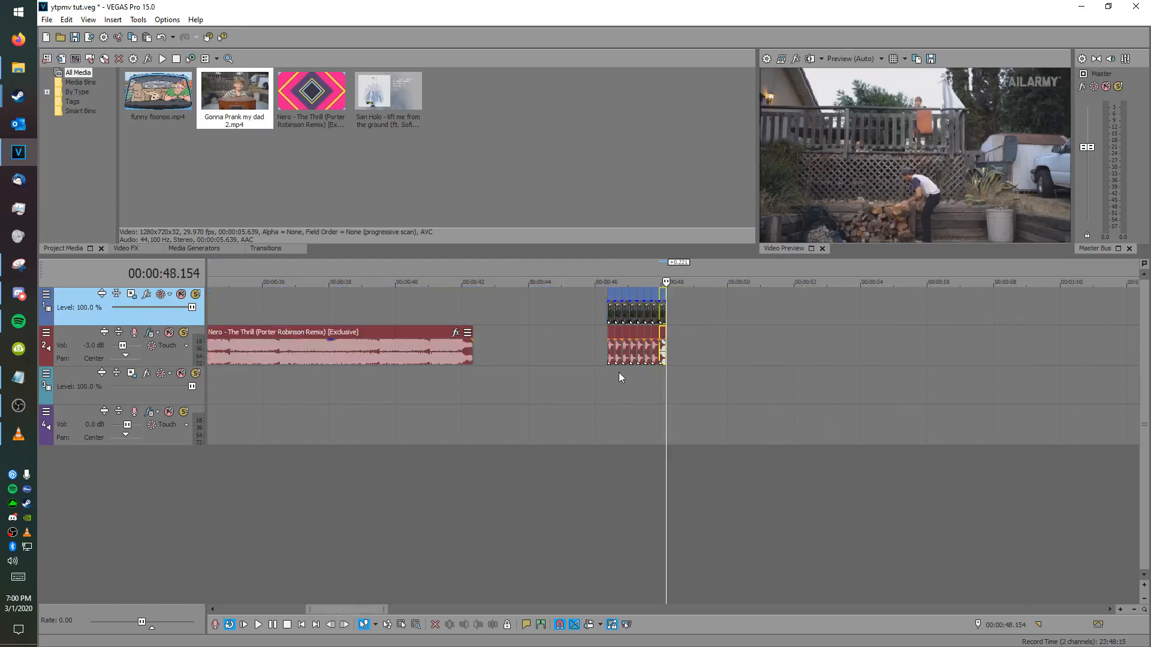
Step: Flip the second slice's video horizontally in its Event Pan/Crop settings
click(618, 372)
scroll(618, 371, up, 4)
scroll(619, 373, up, 4)
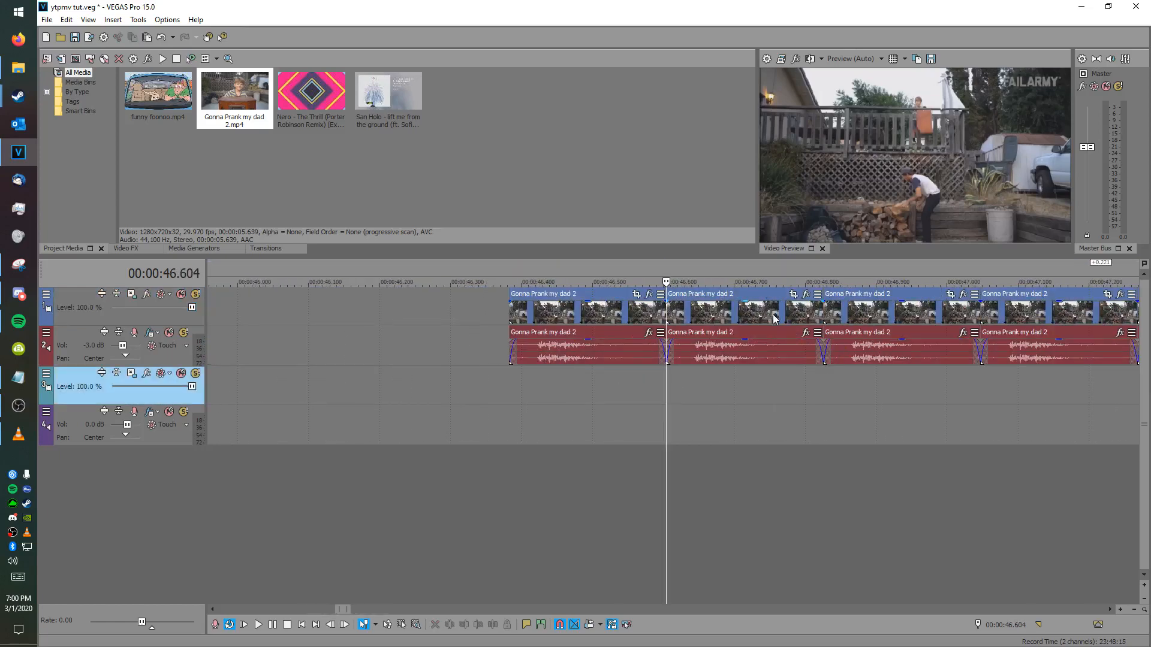
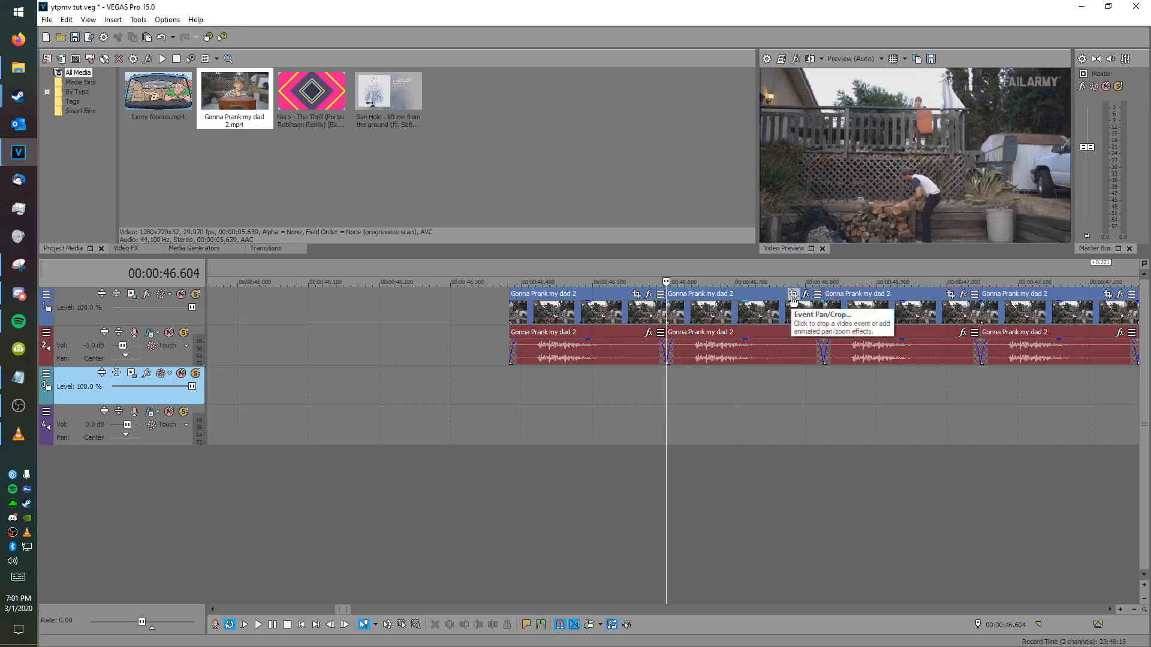
click(793, 300)
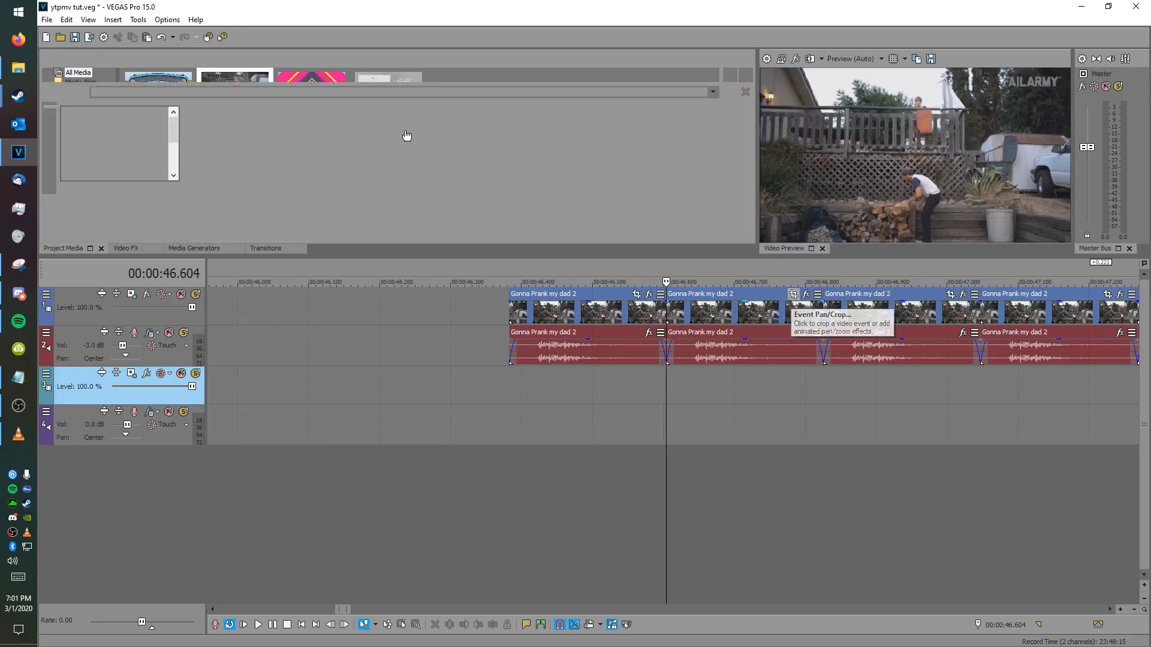
right_click(449, 144)
click(511, 181)
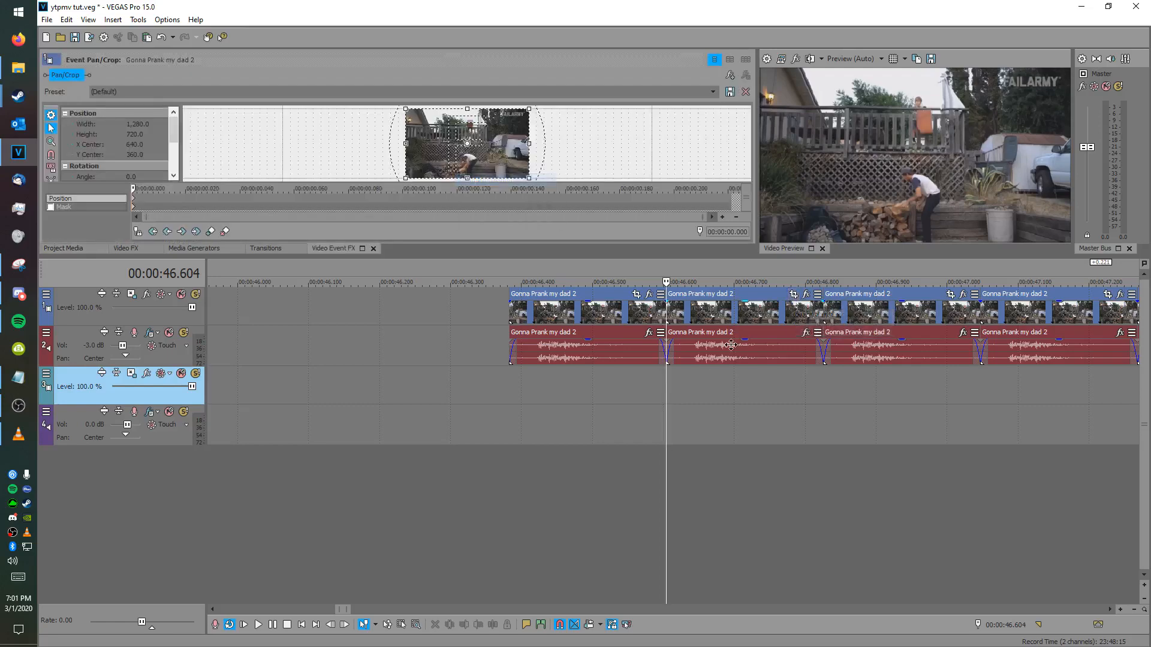
Step: Copy the flipped second slice, paste its event attributes onto the fourth, sixth and eighth slices, and preview the fourth slice
click(758, 310)
scroll(757, 314, down, 3)
click(738, 311)
ctrl+click(819, 315)
ctrl+click(894, 318)
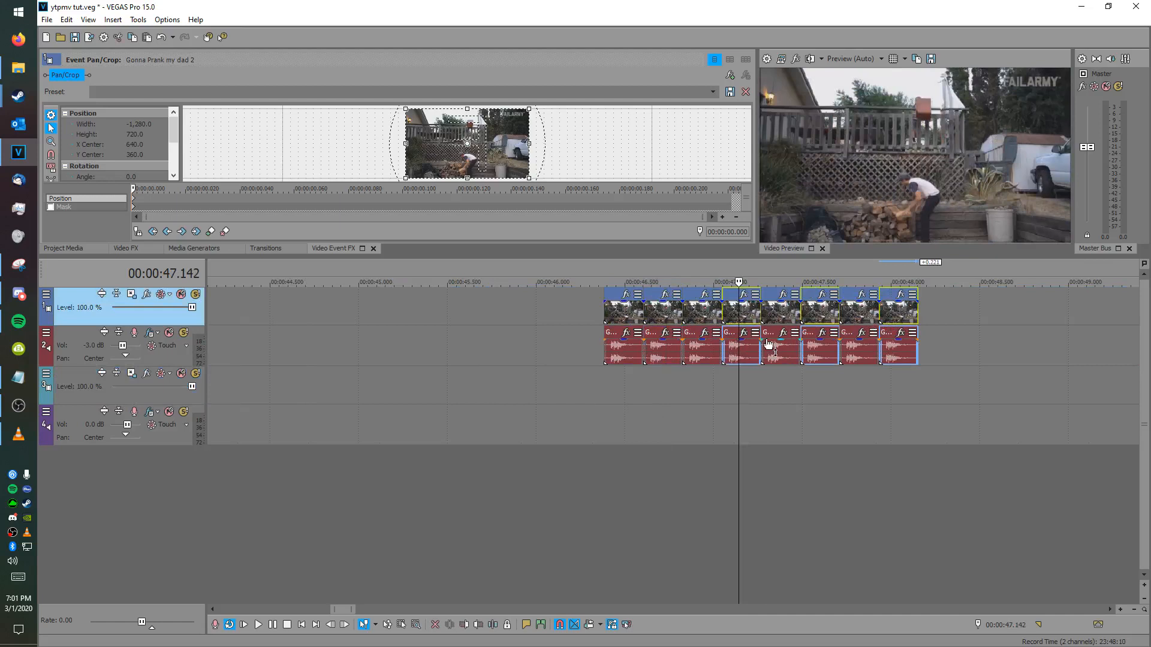
right_click(822, 319)
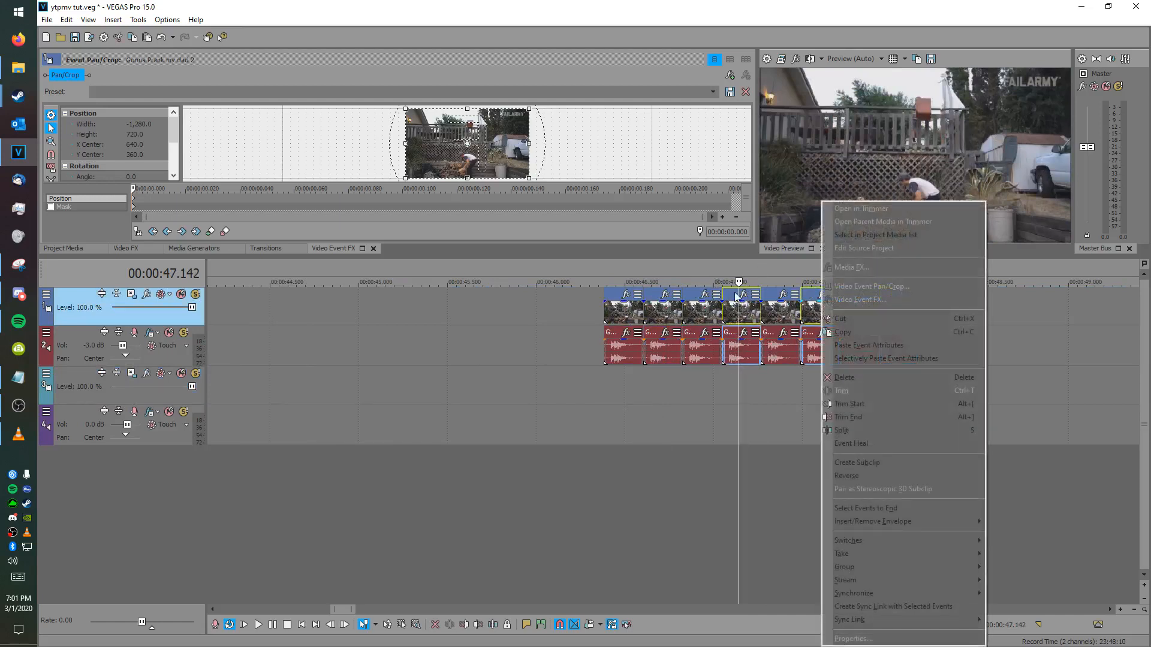
click(863, 345)
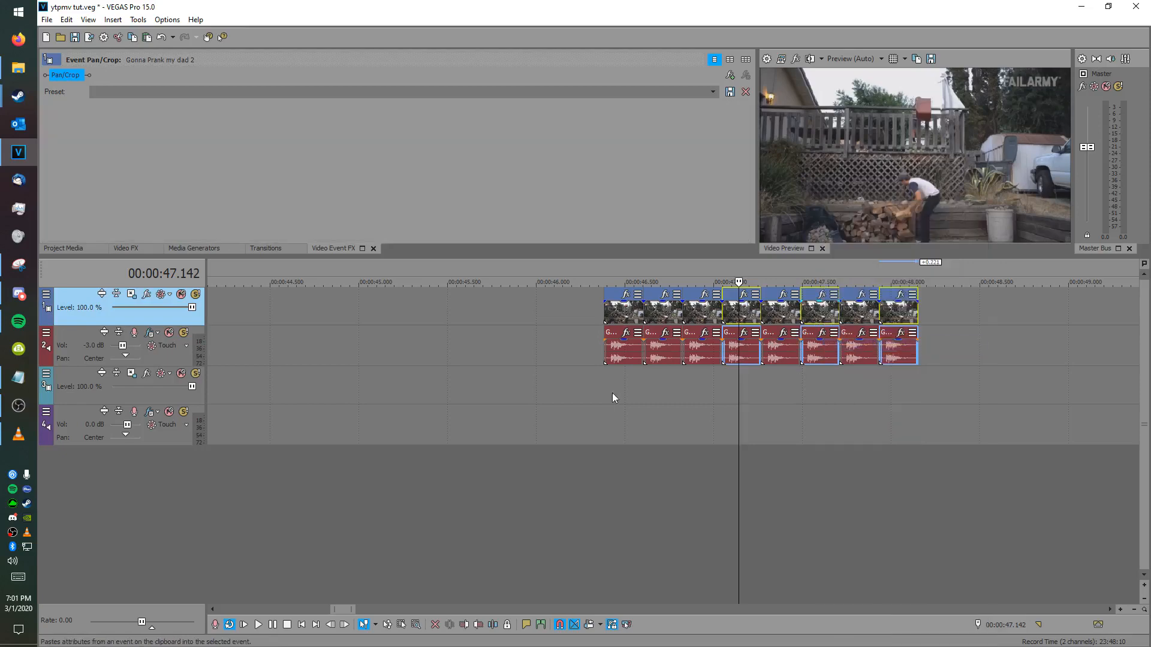
click(747, 314)
scroll(781, 324, up, 3)
scroll(981, 332, down, 2)
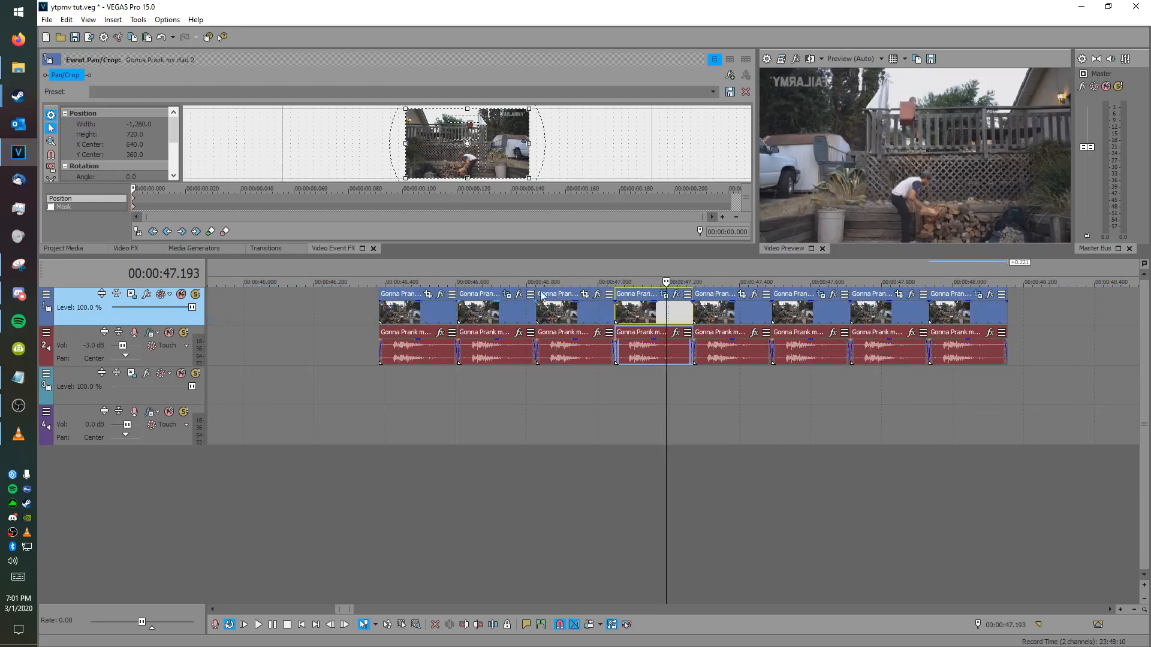
Step: Try the VEGAS Smart Zoom effect on the second slice with its noise sensitivity raised to 530.61
click(515, 313)
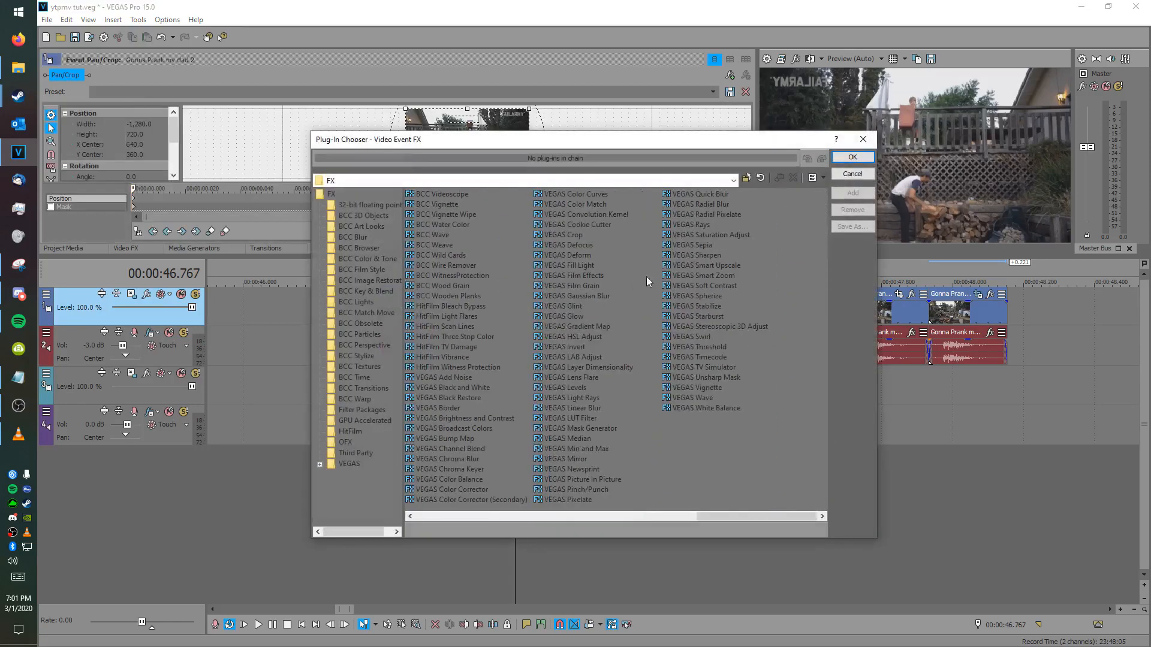
double_click(717, 277)
click(852, 157)
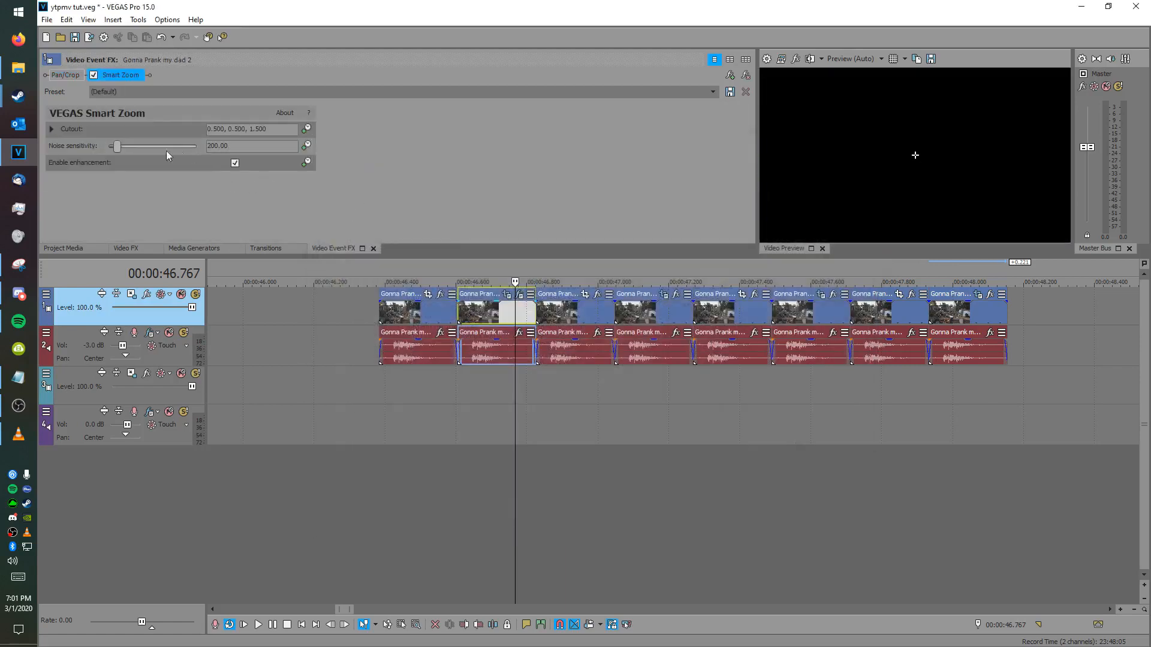
click(113, 146)
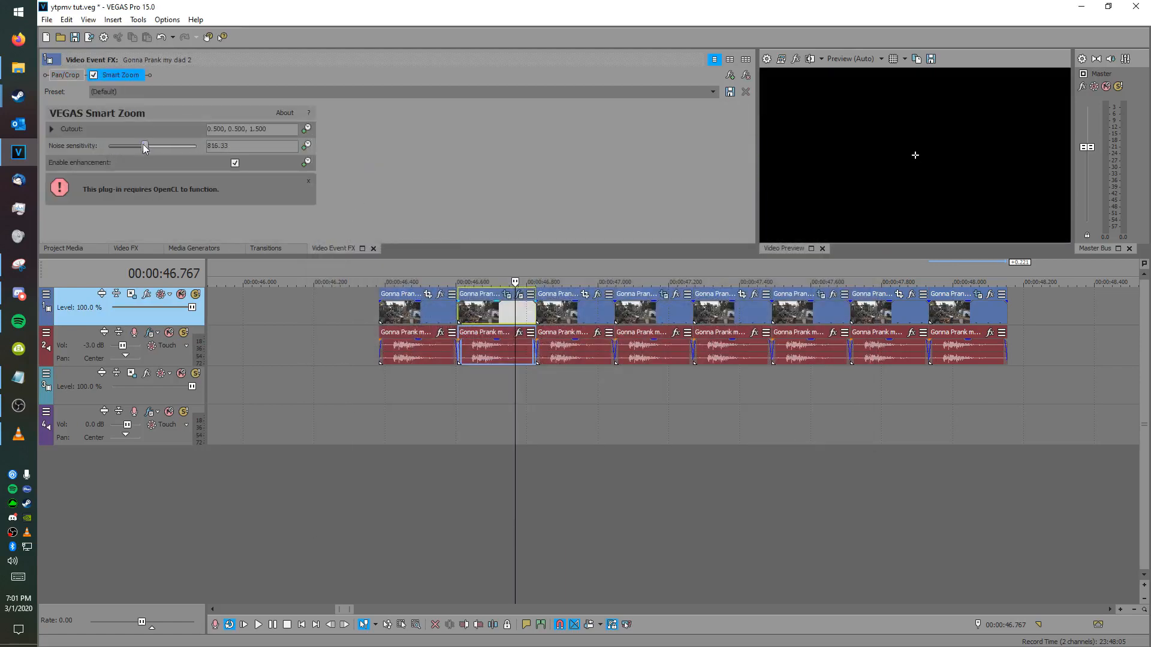
Step: Replace Smart Zoom on the second slice with the VEGAS Deform effect, using an amount of 0.829 and a left squeeze of -1.000
click(733, 74)
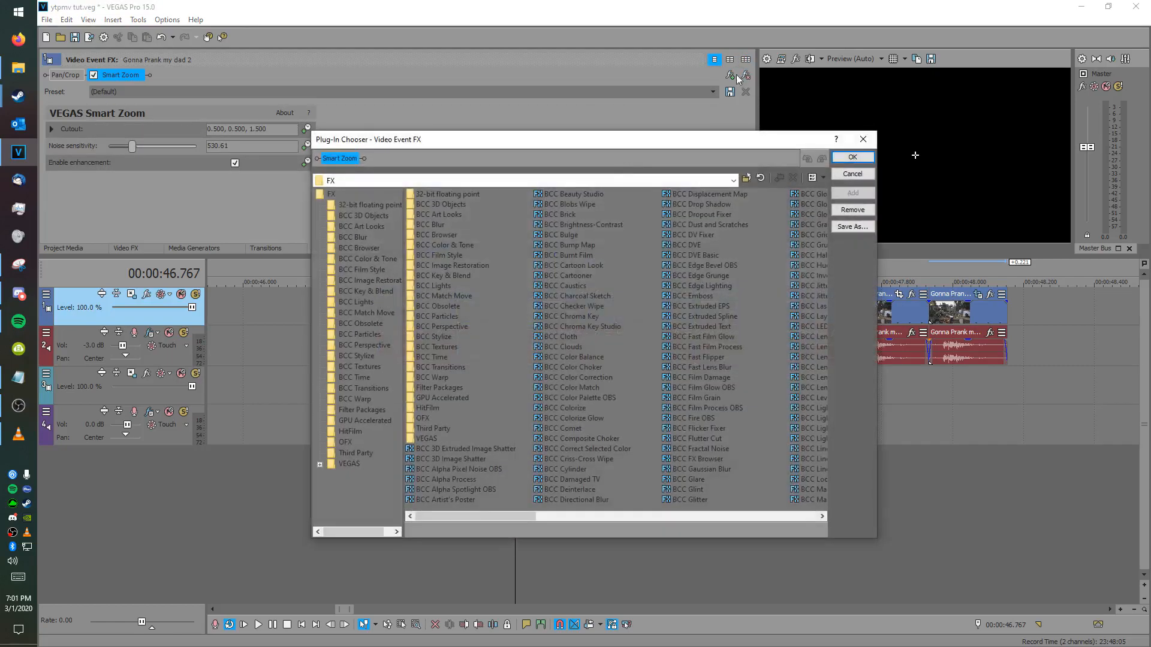
double_click(576, 255)
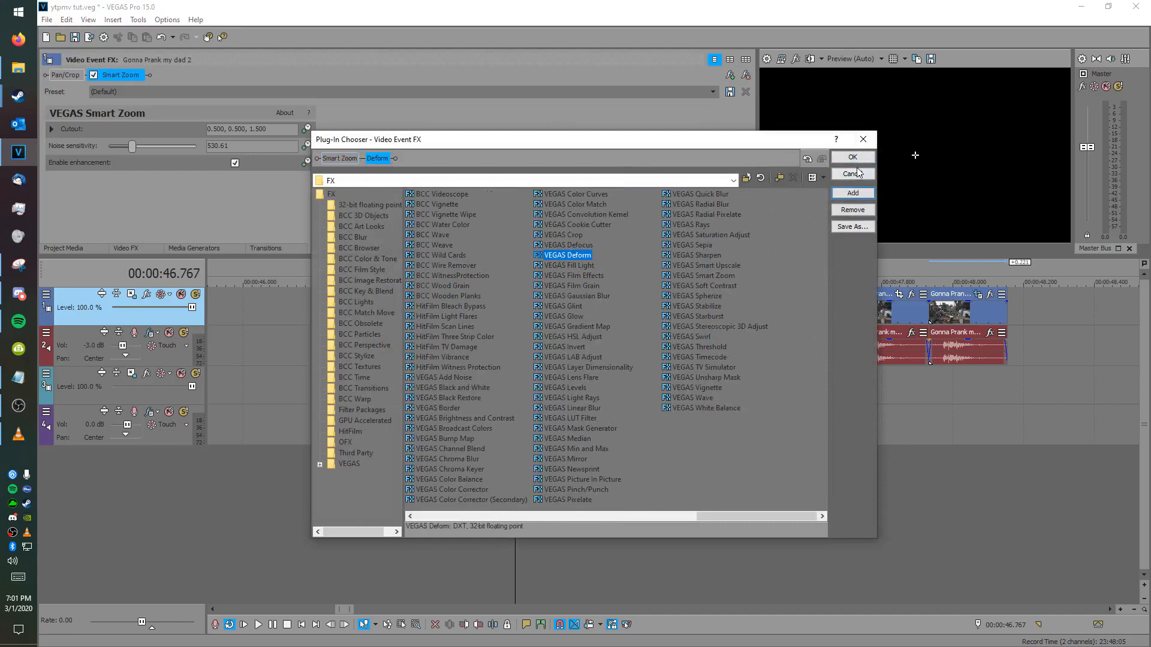
click(852, 157)
drag(93, 173, 54, 167)
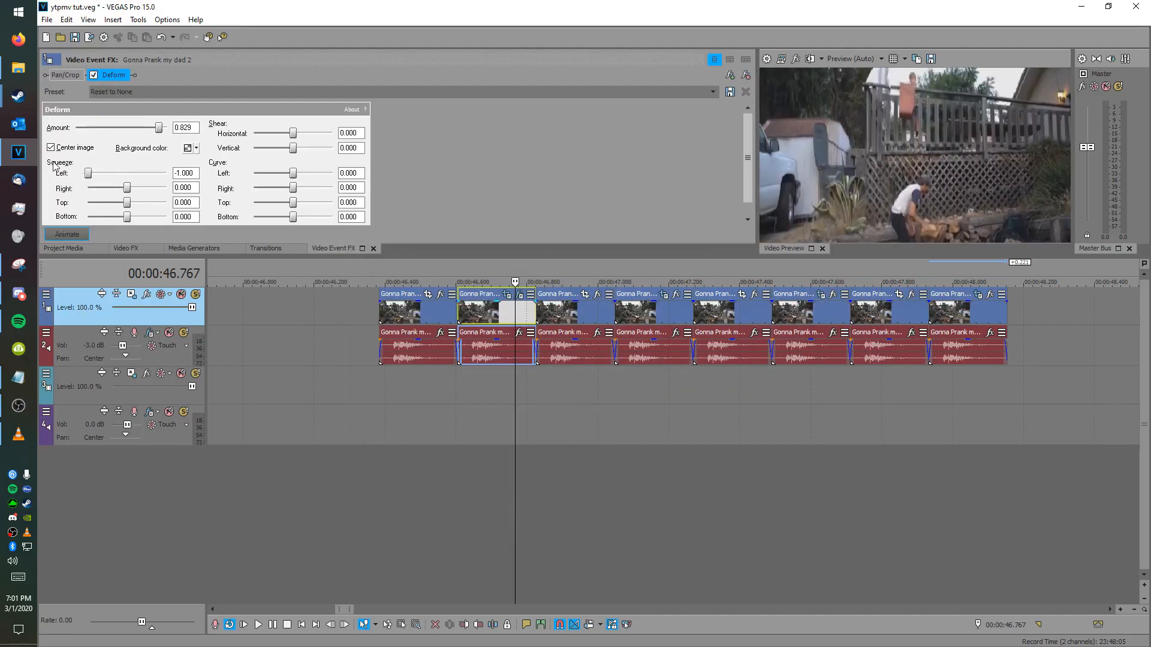
Step: Copy the deformed second slice and select the fourth, sixth and eighth slices together
click(490, 314)
scroll(623, 359, up, 3)
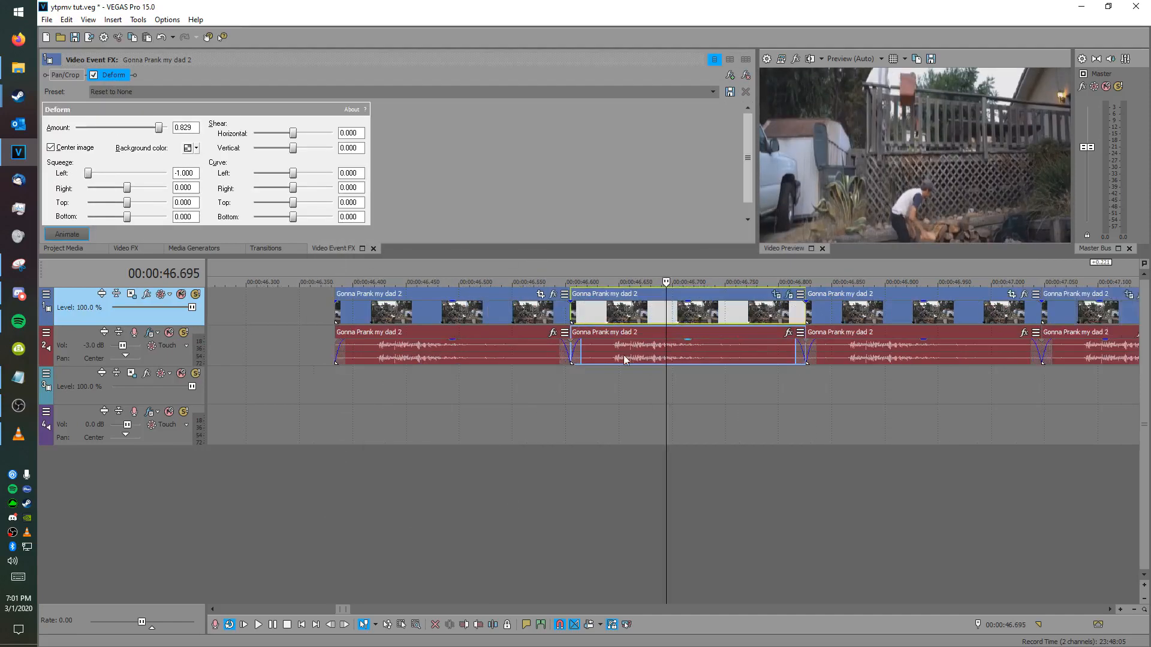
scroll(674, 349, down, 4)
click(749, 326)
ctrl+click(824, 319)
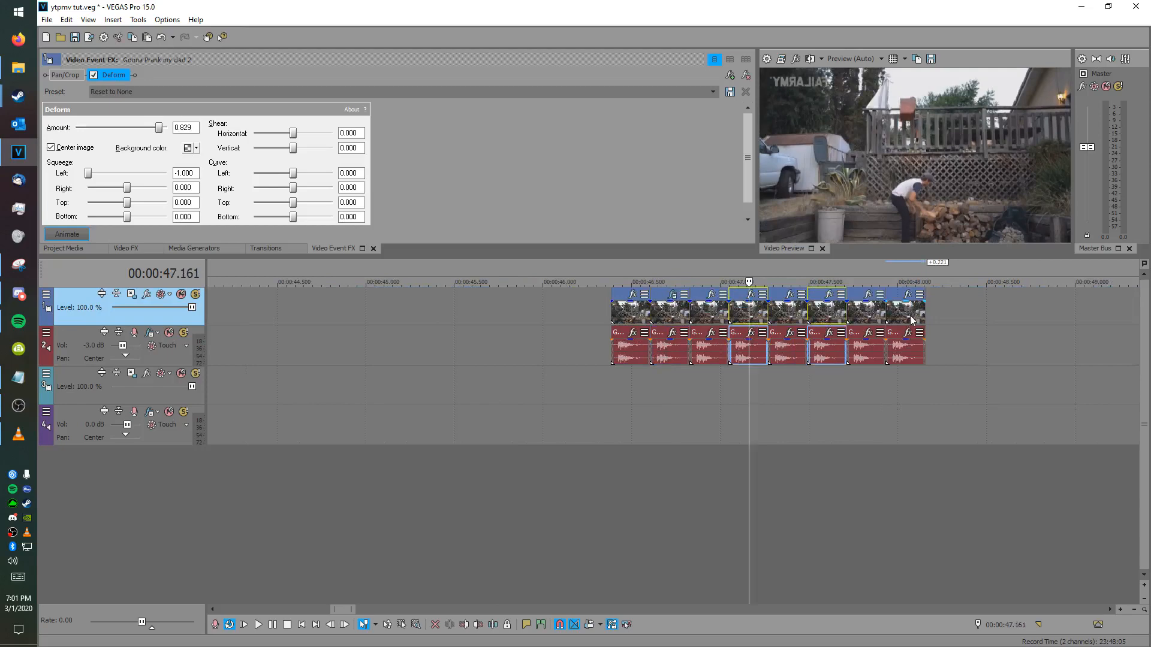
ctrl+click(910, 316)
Step: Paste all of the copied slice's event attributes onto the three selected slices, then undo the paste
right_click(910, 316)
click(977, 345)
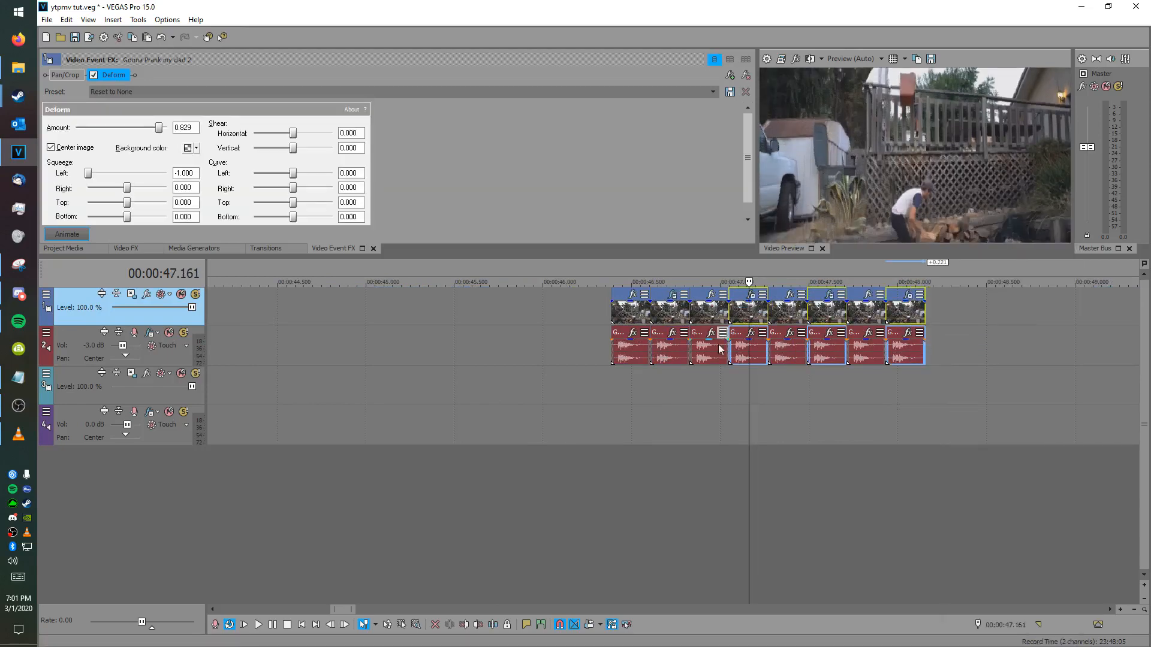
scroll(729, 325, up, 5)
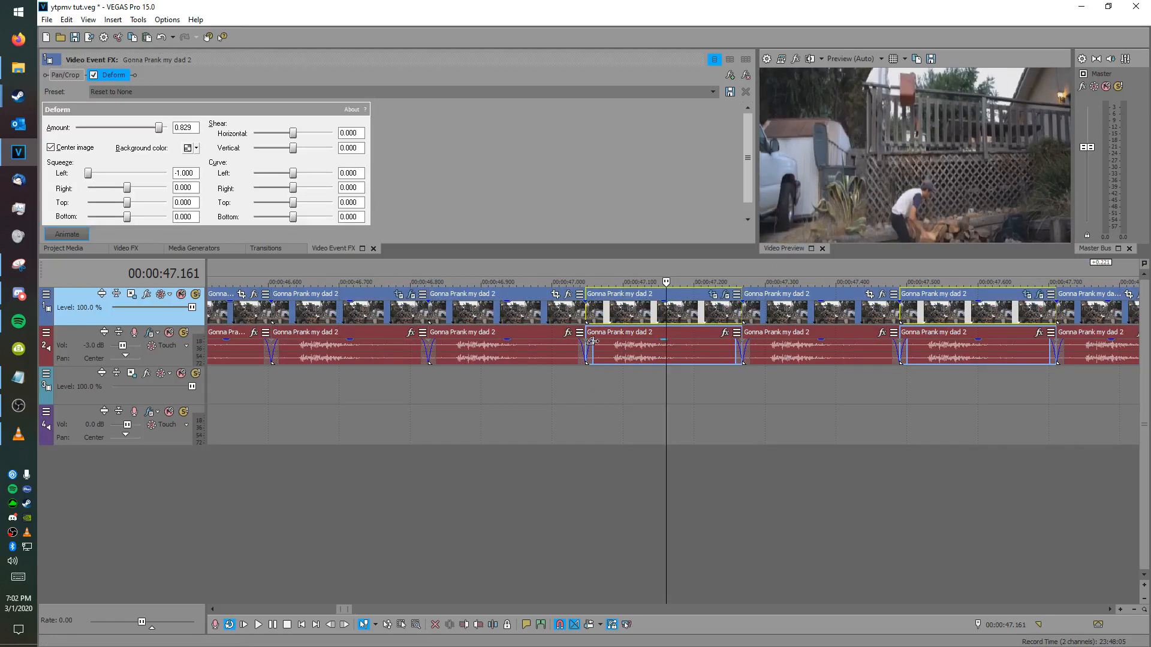
key(ctrl+z)
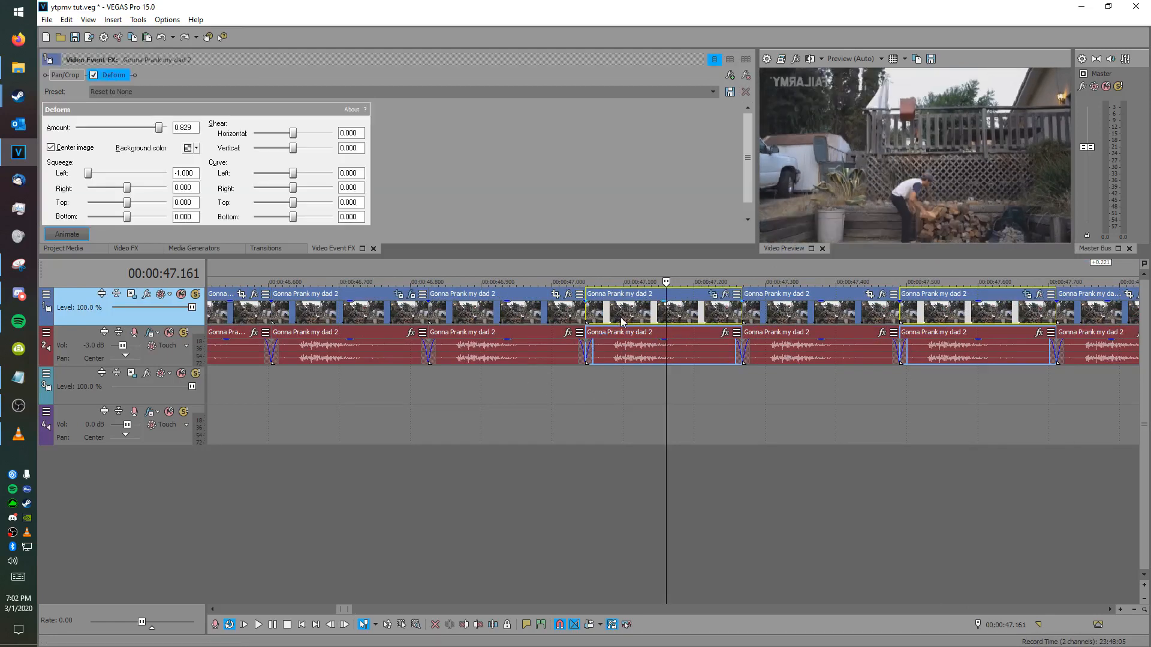
right_click(623, 321)
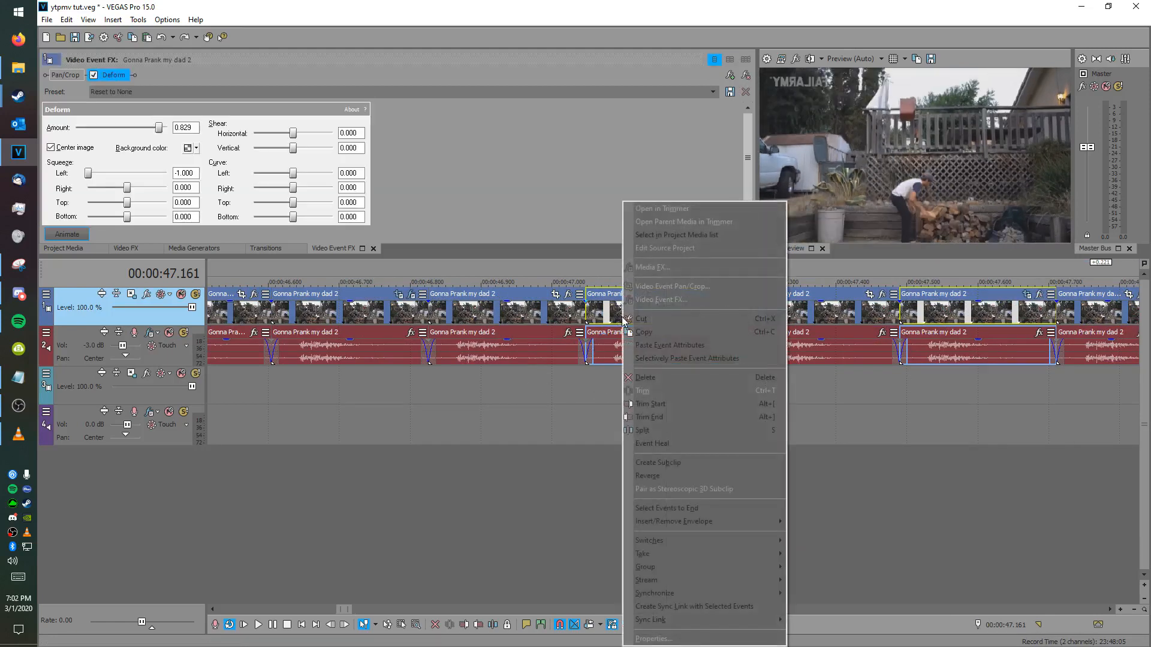
click(661, 358)
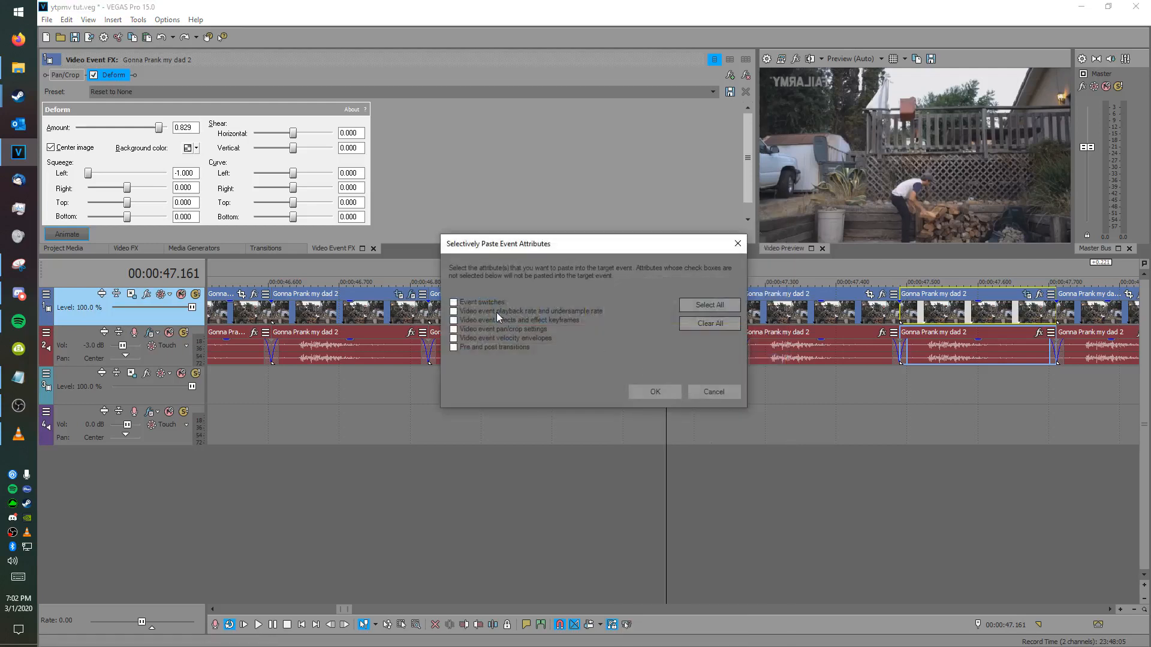
click(453, 329)
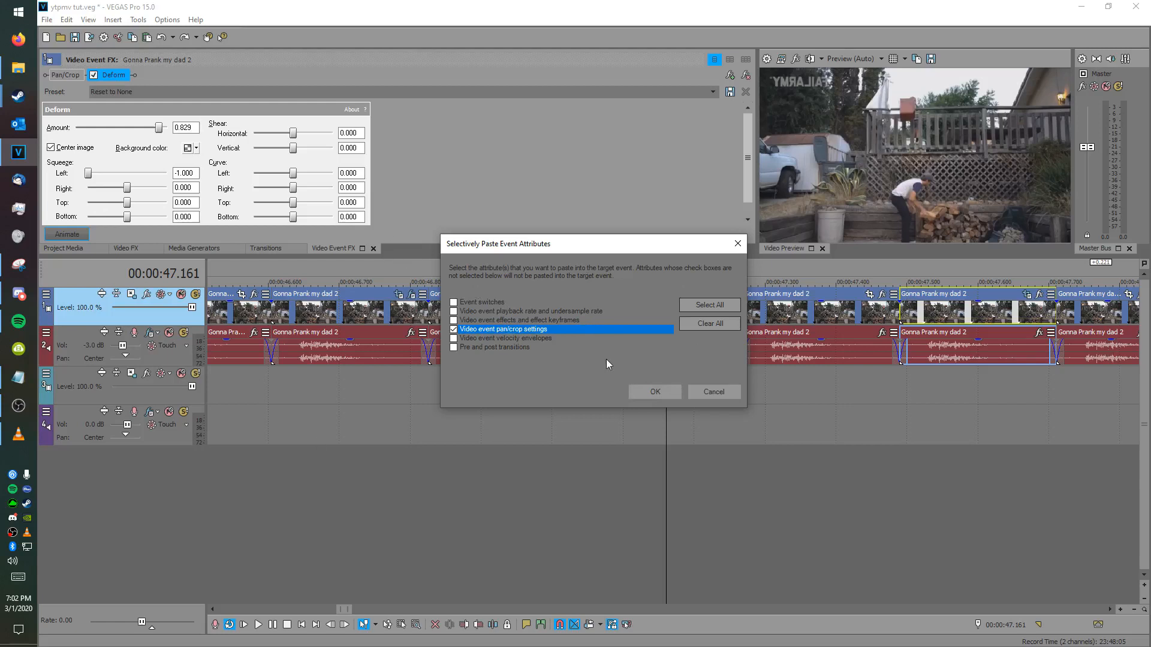
click(738, 243)
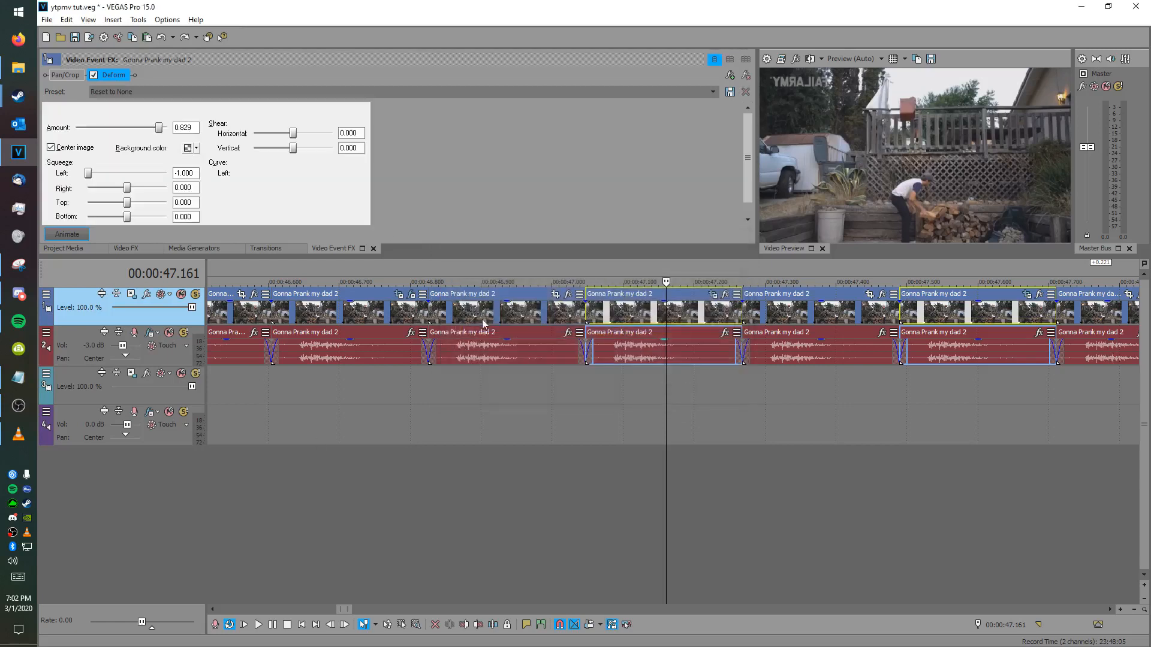
Step: Select the row of repeated slices and selectively paste only the video event effects and effect keyframes onto them
scroll(639, 331, down, 5)
click(602, 320)
scroll(603, 320, up, 5)
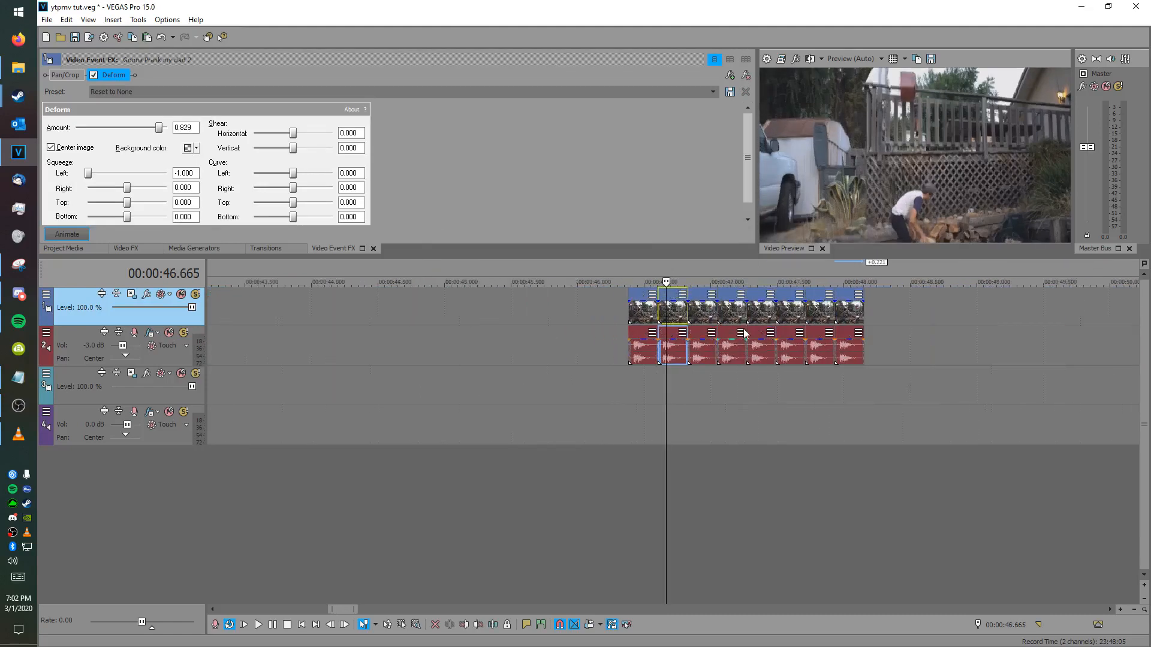
scroll(737, 351, down, 5)
key(d)
drag(837, 303, 891, 306)
scroll(713, 317, up, 10)
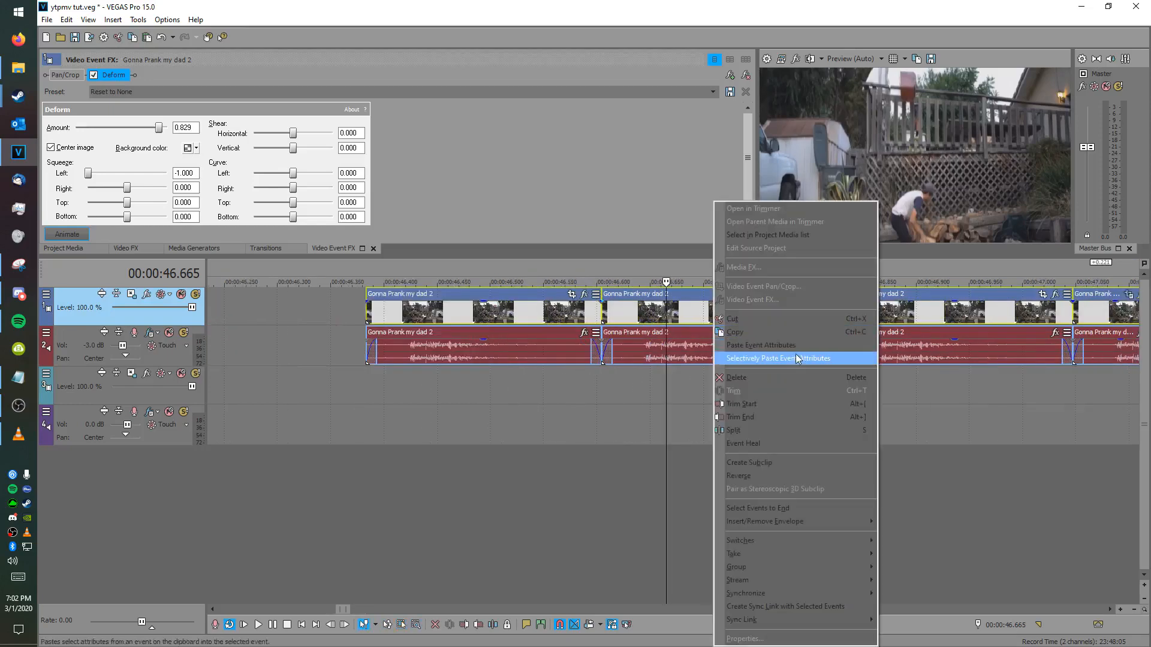
click(796, 357)
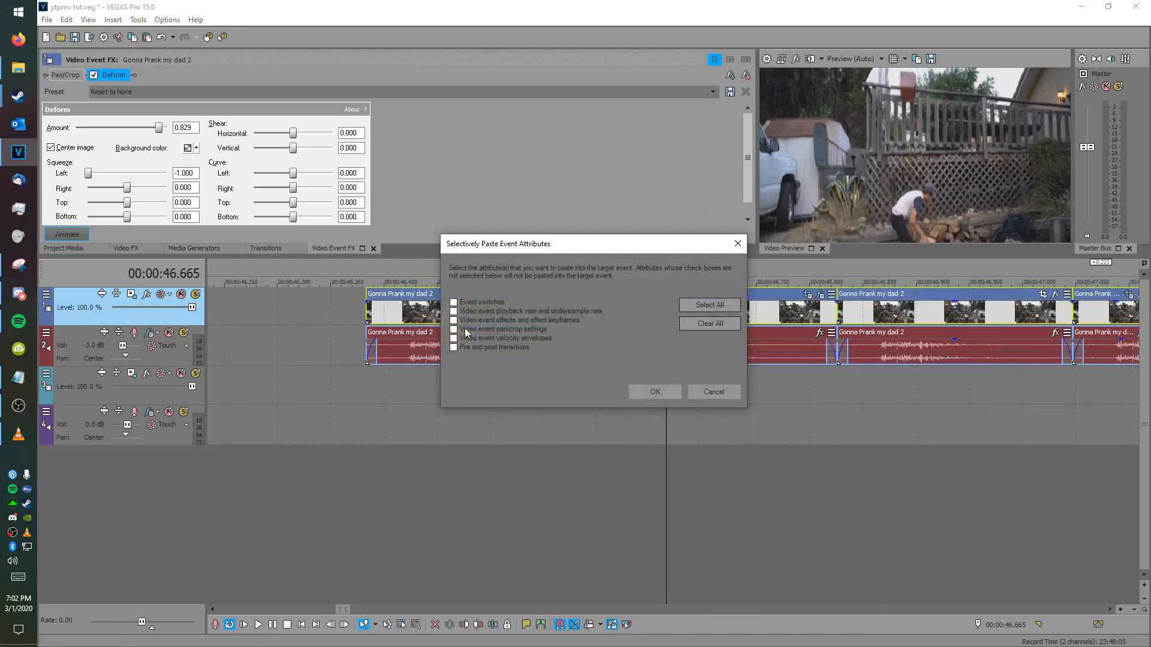
click(455, 321)
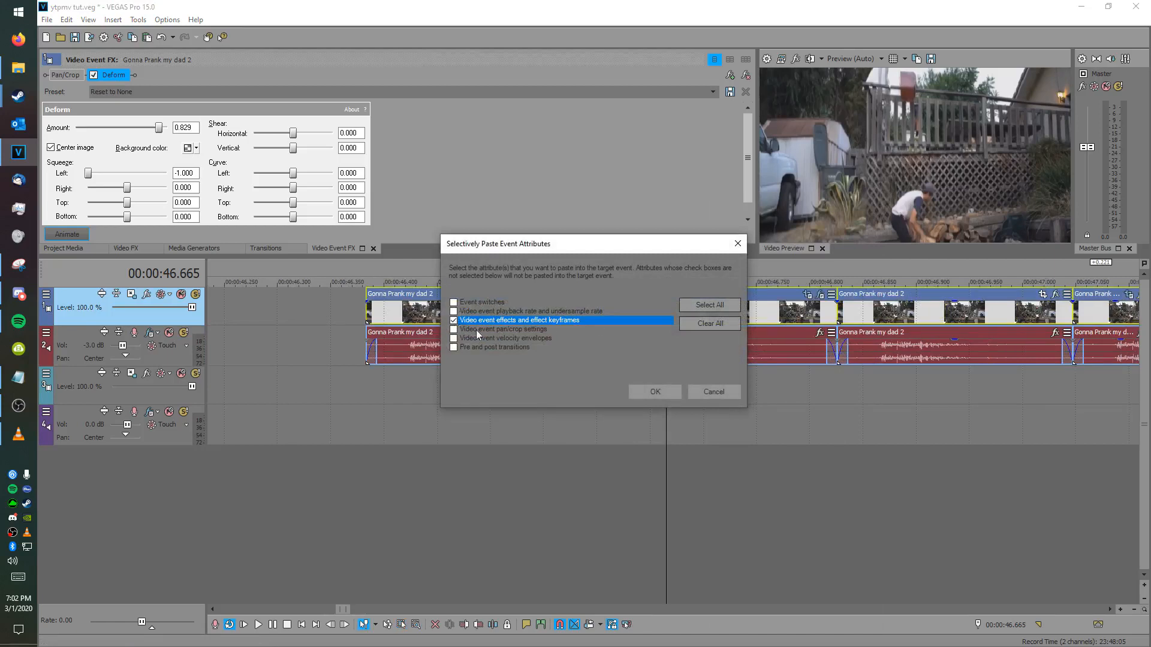
click(655, 392)
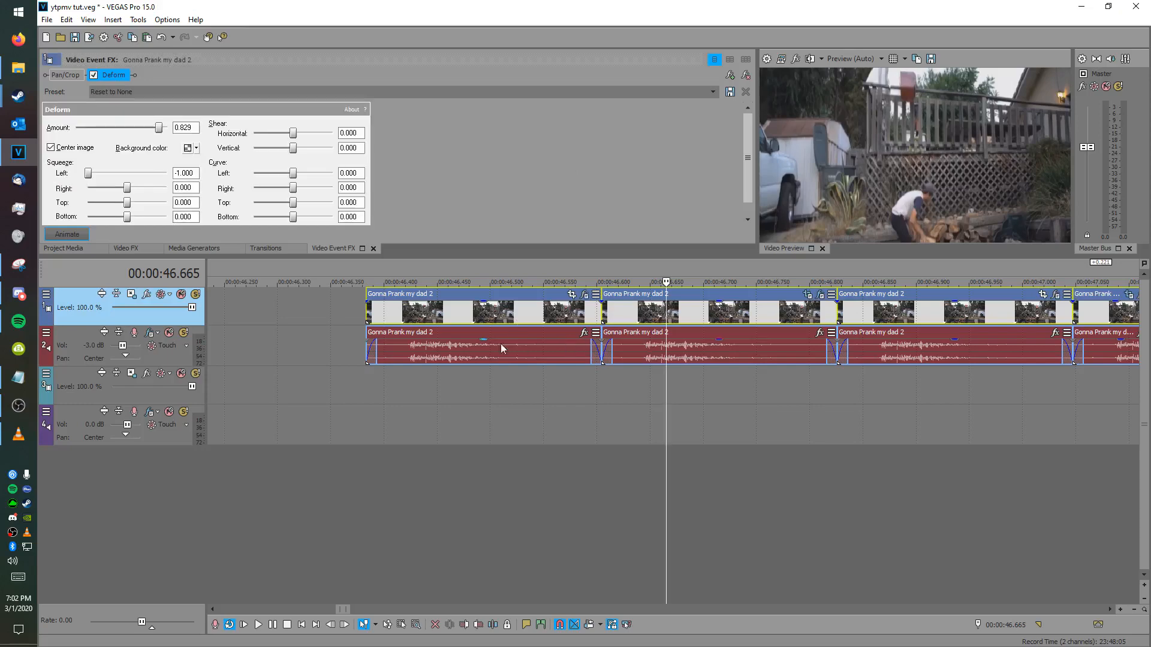
Step: Preview the pasted effect at several points along the row of slices
click(557, 406)
click(785, 385)
click(962, 376)
click(1100, 377)
scroll(810, 382, down, 2)
click(804, 384)
scroll(804, 383, up, 2)
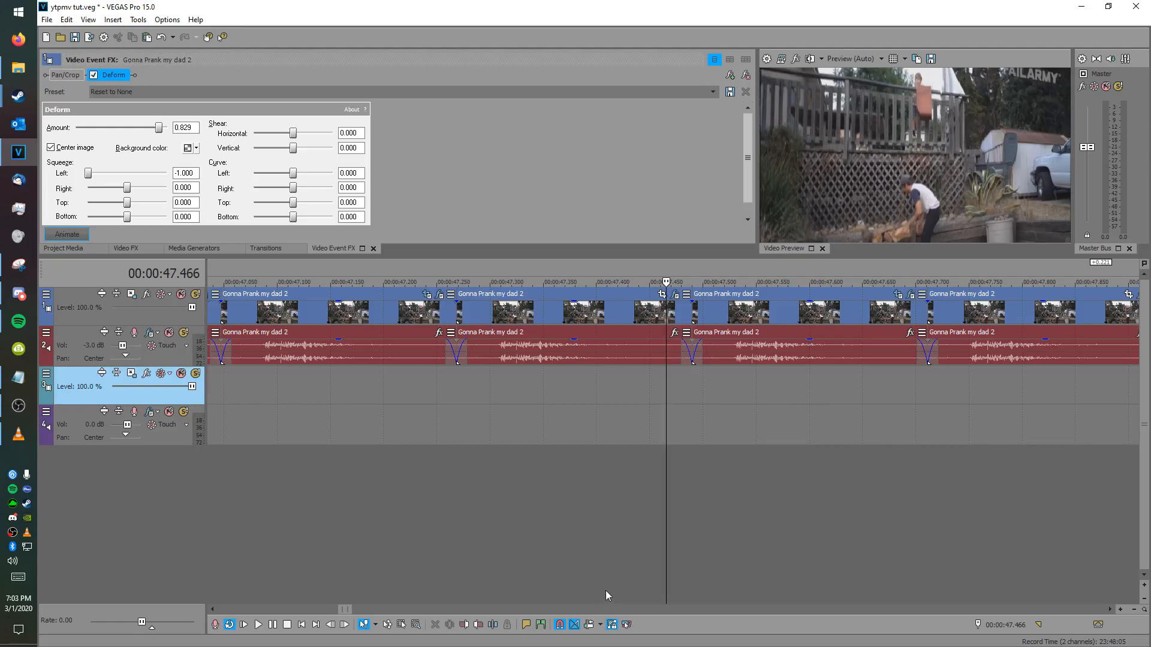
Step: Move the first slice along the timeline so it overlaps the second slice with an automatic crossfade
click(562, 625)
scroll(520, 523, down, 3)
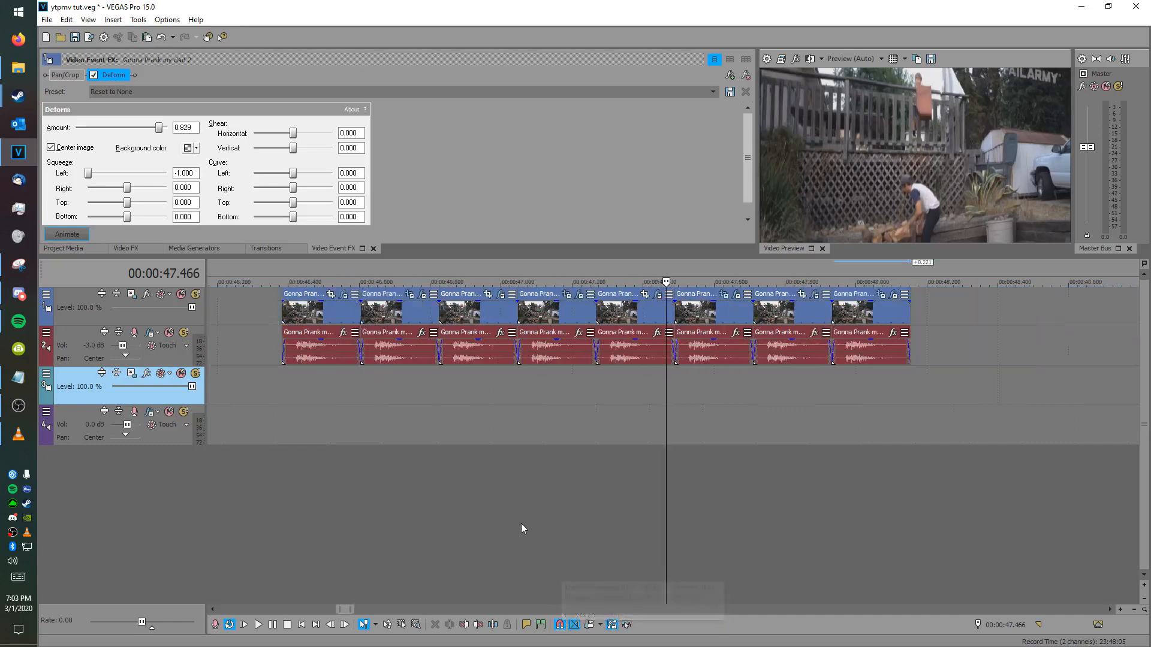
mouse_move(342, 357)
mouse_down()
mouse_move(328, 358)
mouse_move(343, 347)
mouse_move(323, 346)
mouse_move(347, 347)
mouse_up()
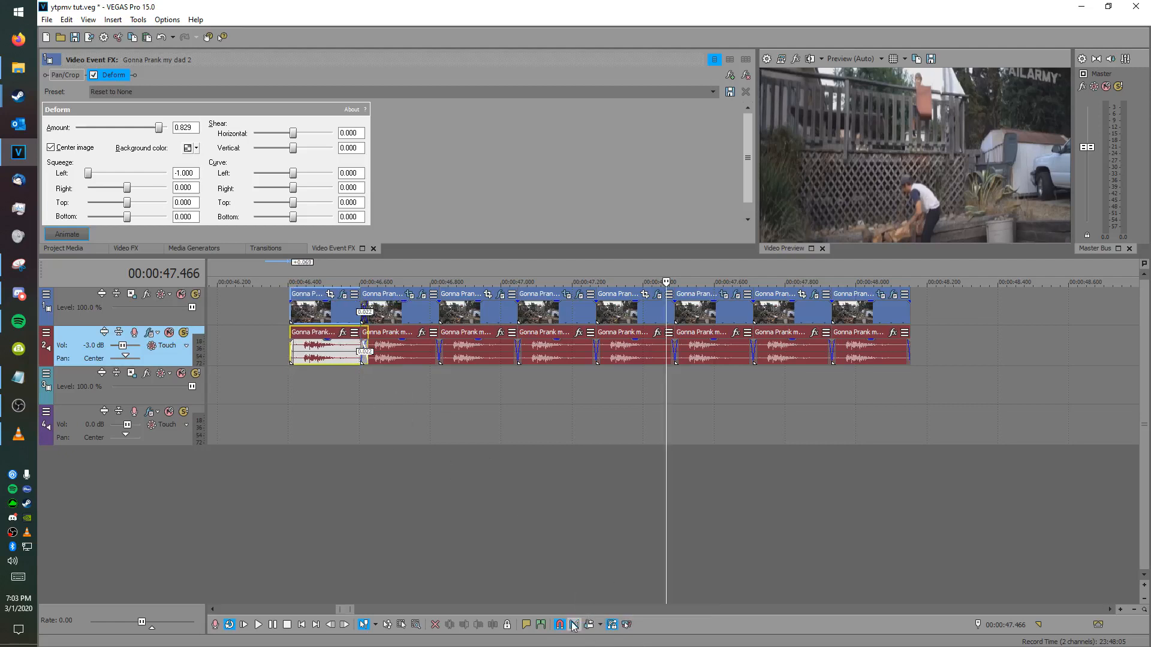
drag(331, 357, 375, 310)
mouse_move(376, 352)
mouse_down()
mouse_move(339, 351)
mouse_move(406, 354)
mouse_move(366, 352)
mouse_up()
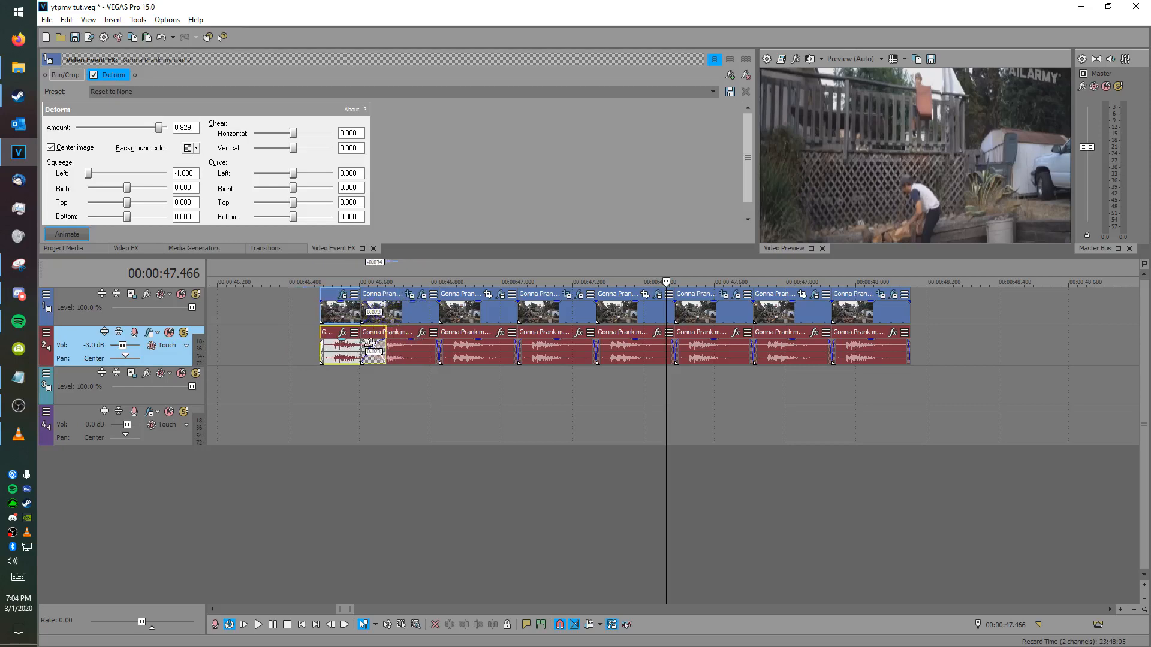
Step: Show the first audio track's volume envelope and add a point at the start of the slices, lowered to -Inf dB
scroll(438, 393, down, 4)
scroll(439, 393, down, 4)
scroll(509, 444, up, 9)
scroll(505, 393, down, 4)
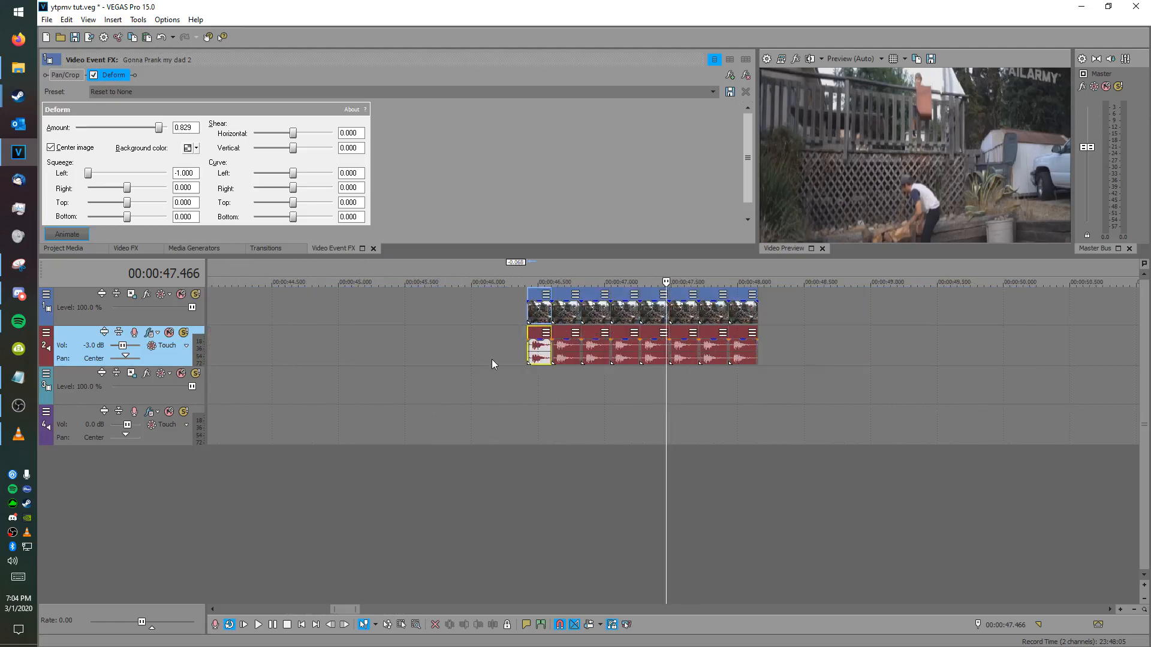
key(v)
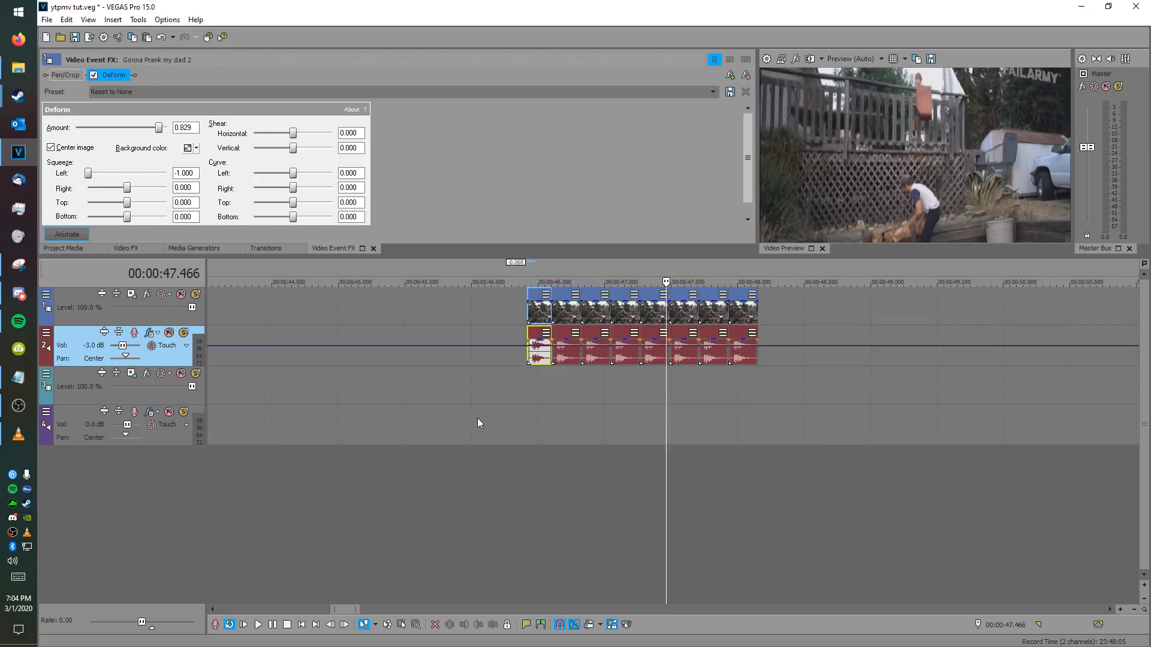
right_click(527, 345)
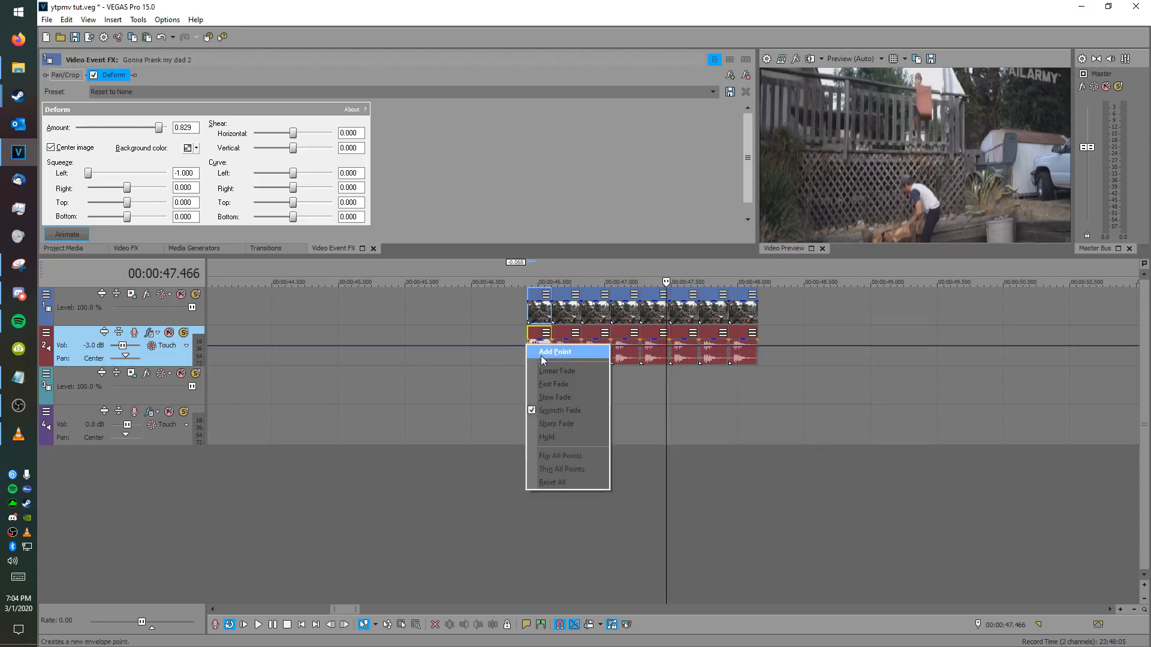
click(543, 360)
drag(527, 346, 528, 370)
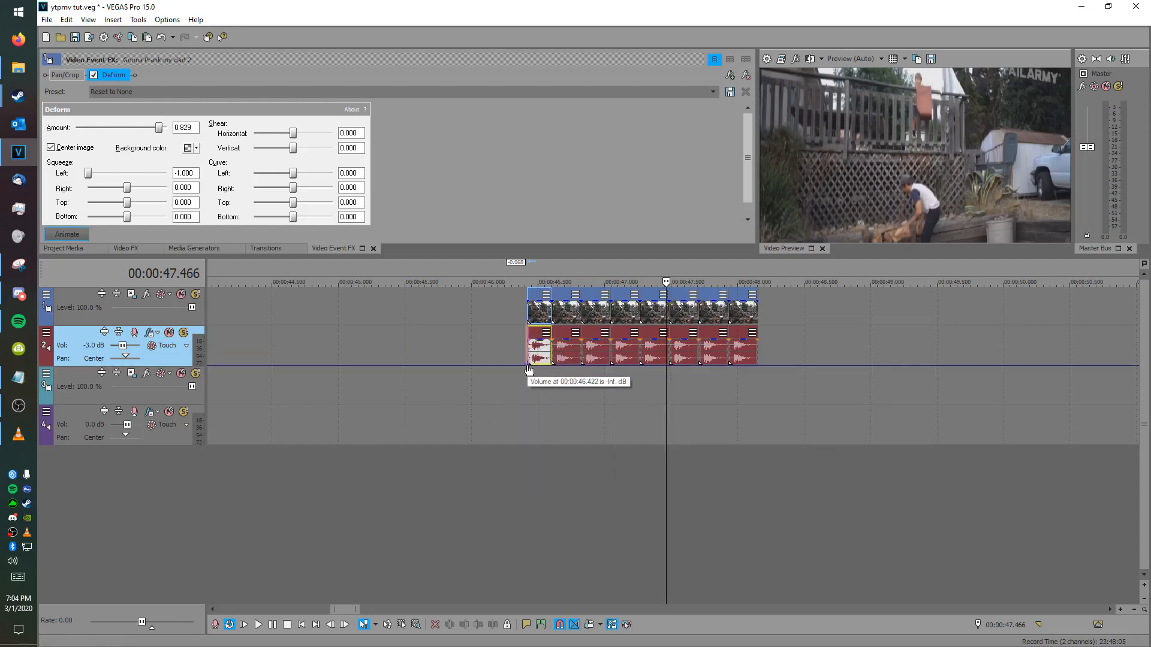
Step: Add a volume envelope point at the end of the slices and set it to 0.0 dB
right_click(760, 366)
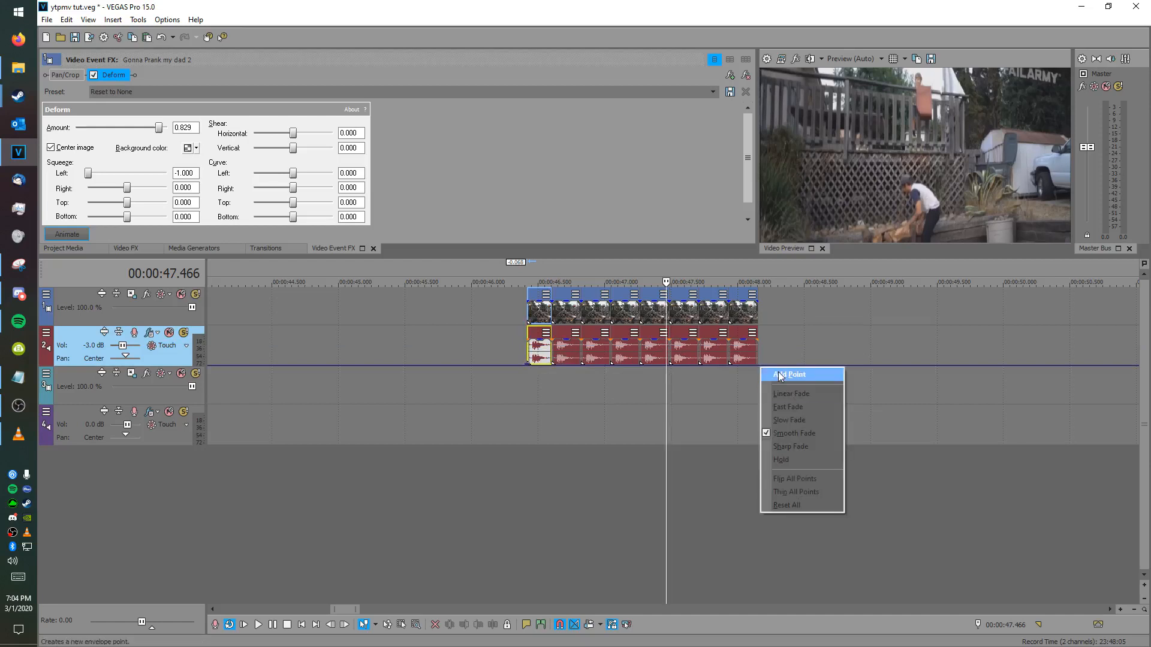
click(781, 376)
right_click(758, 362)
click(757, 361)
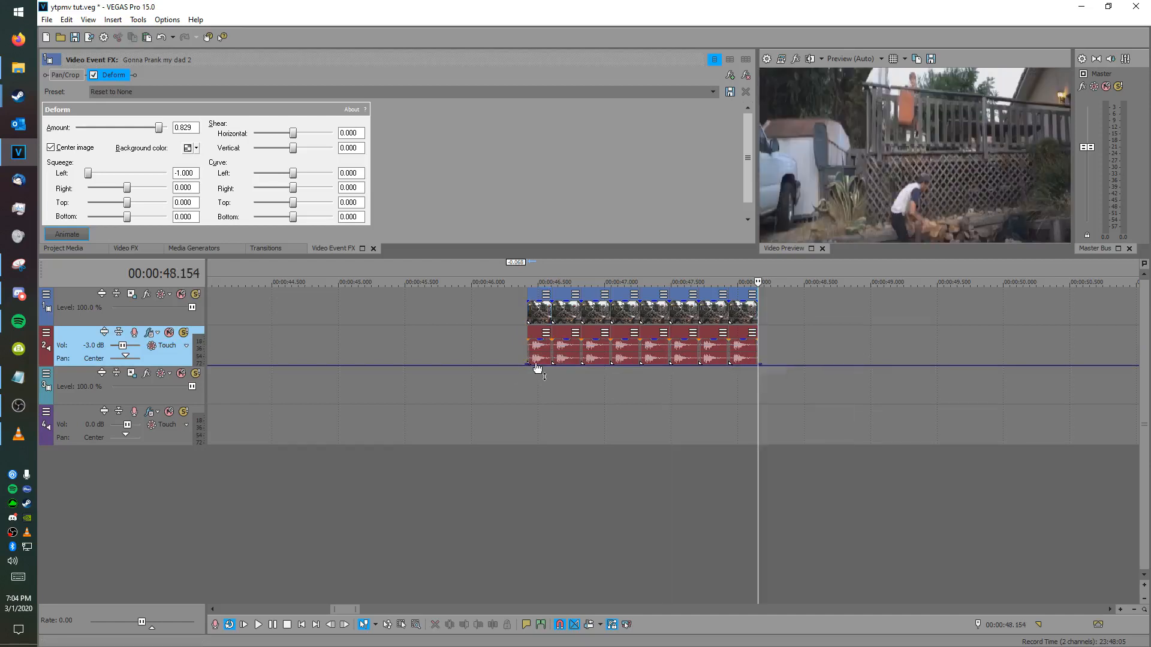
right_click(760, 363)
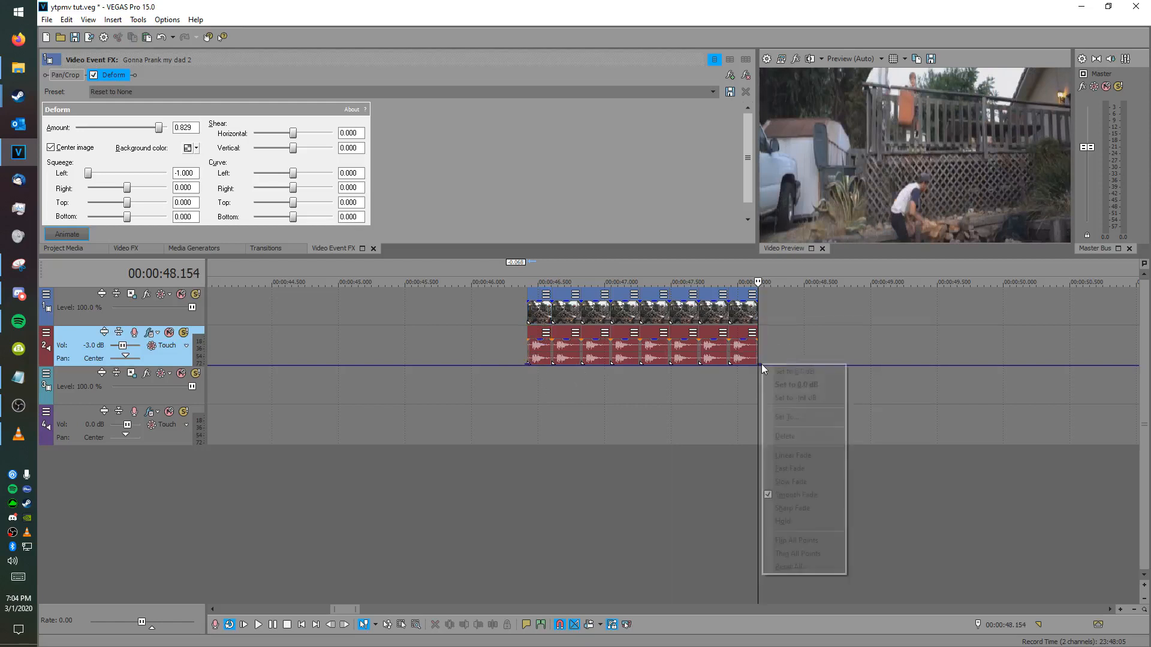
click(793, 387)
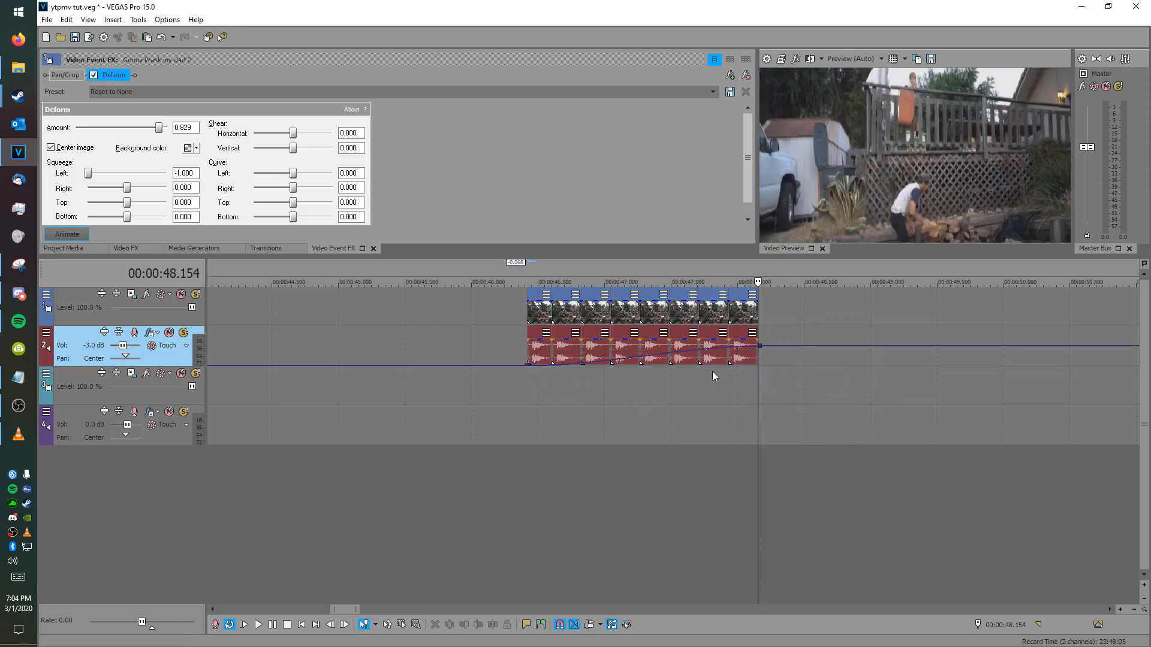
Step: Switch the volume curve between the two points to Sharp Fade, Fast Fade and a third fade type
right_click(649, 359)
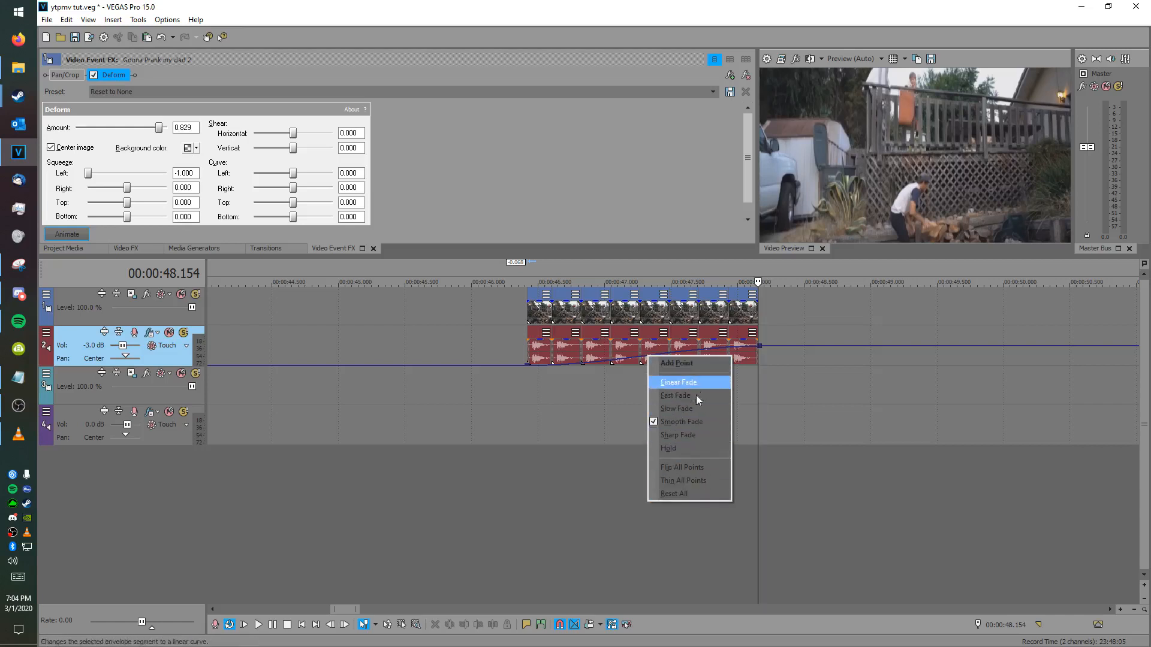
click(695, 436)
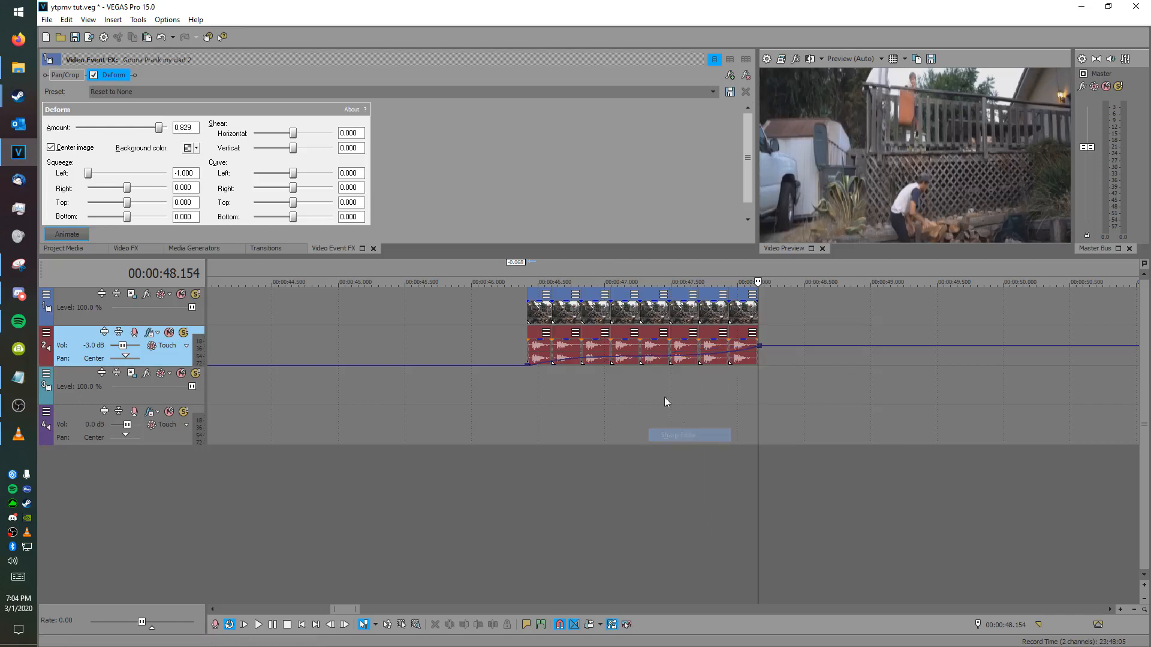
right_click(648, 361)
click(678, 397)
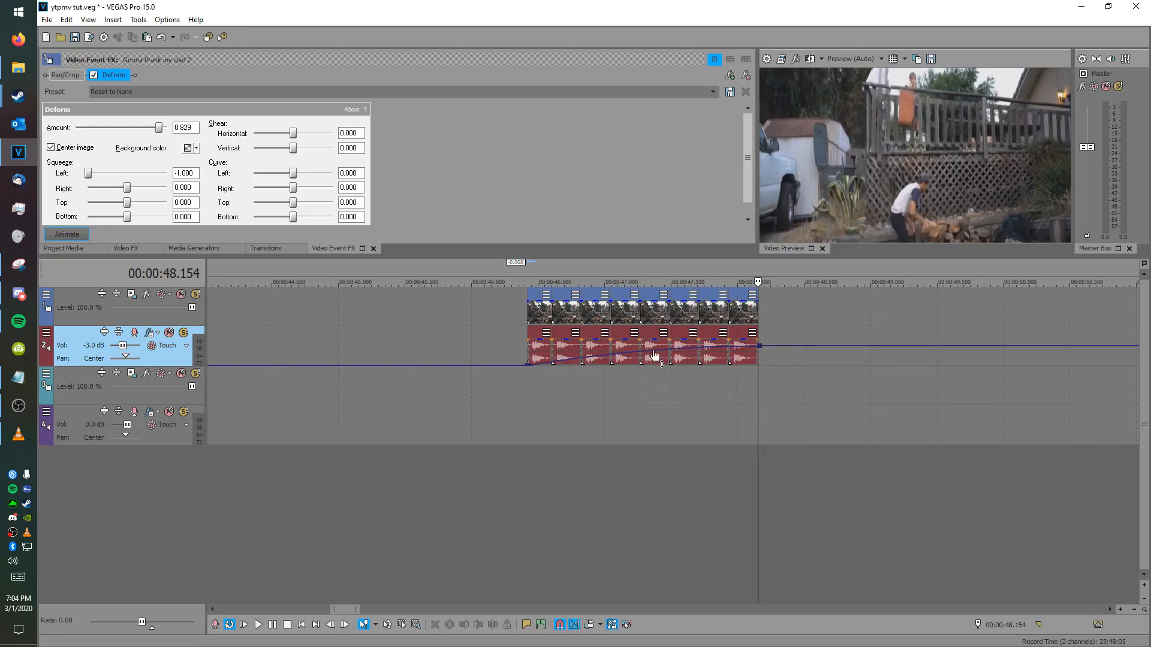
right_click(655, 355)
click(688, 413)
Step: Play the slices from their start to hear the volume fade-in
scroll(561, 411, down, 2)
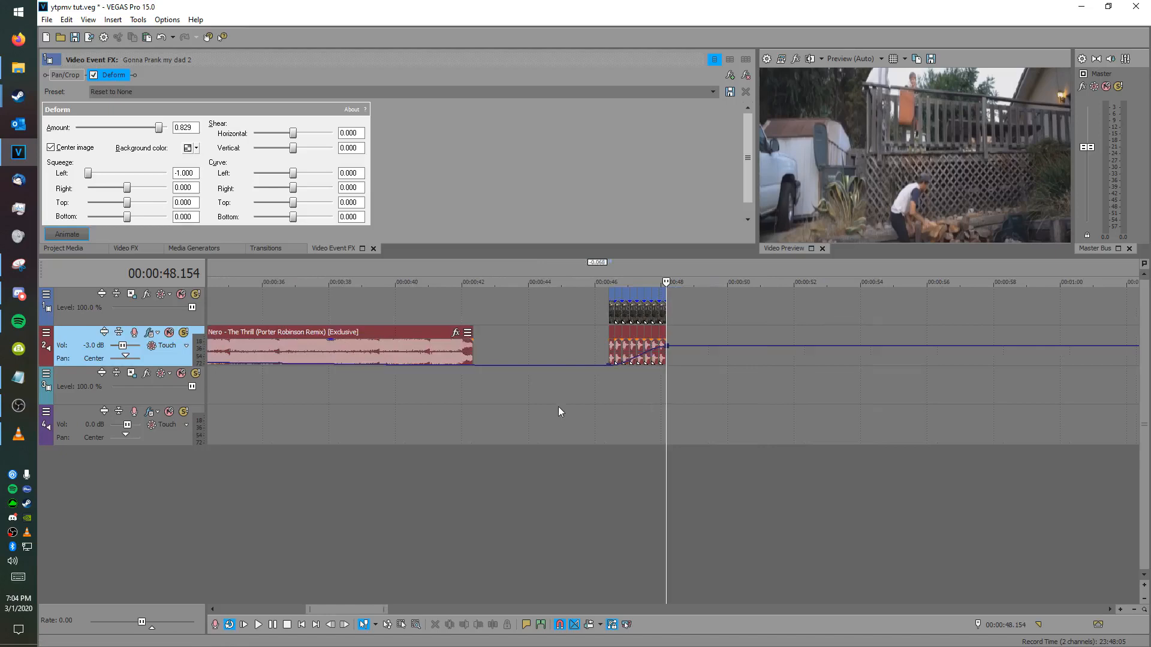
click(611, 380)
key(space)
key(Return)
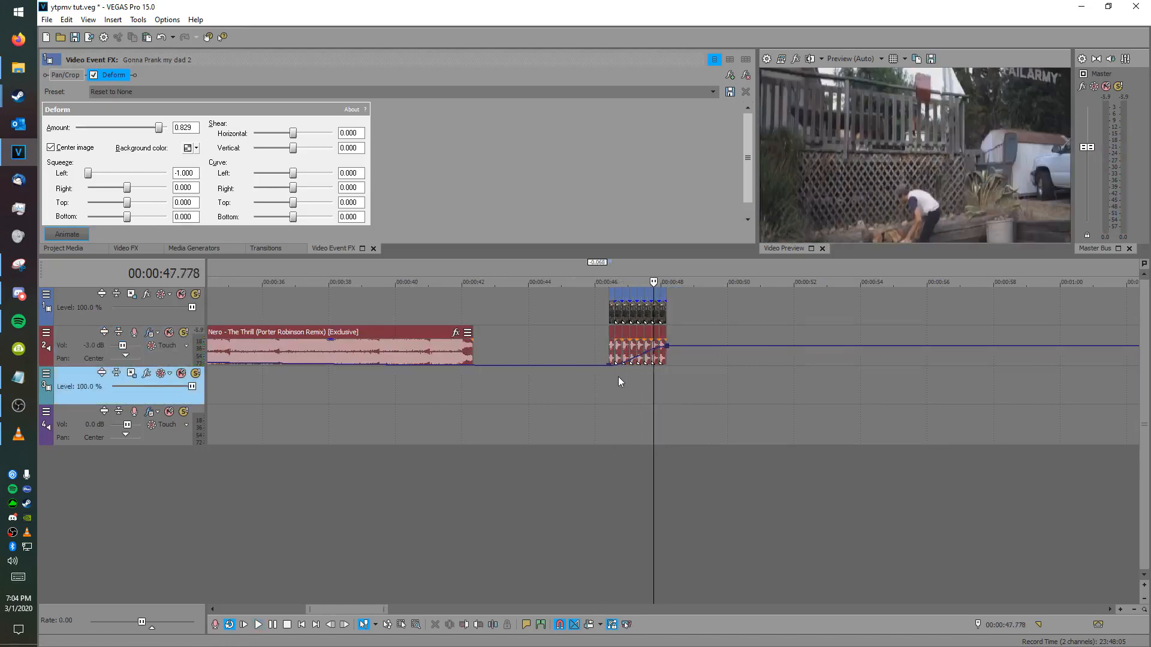
Step: Add a volume envelope point shortly before the slices and set it to 0.0 dB
scroll(602, 380, up, 3)
scroll(395, 387, down, 6)
scroll(445, 385, down, 3)
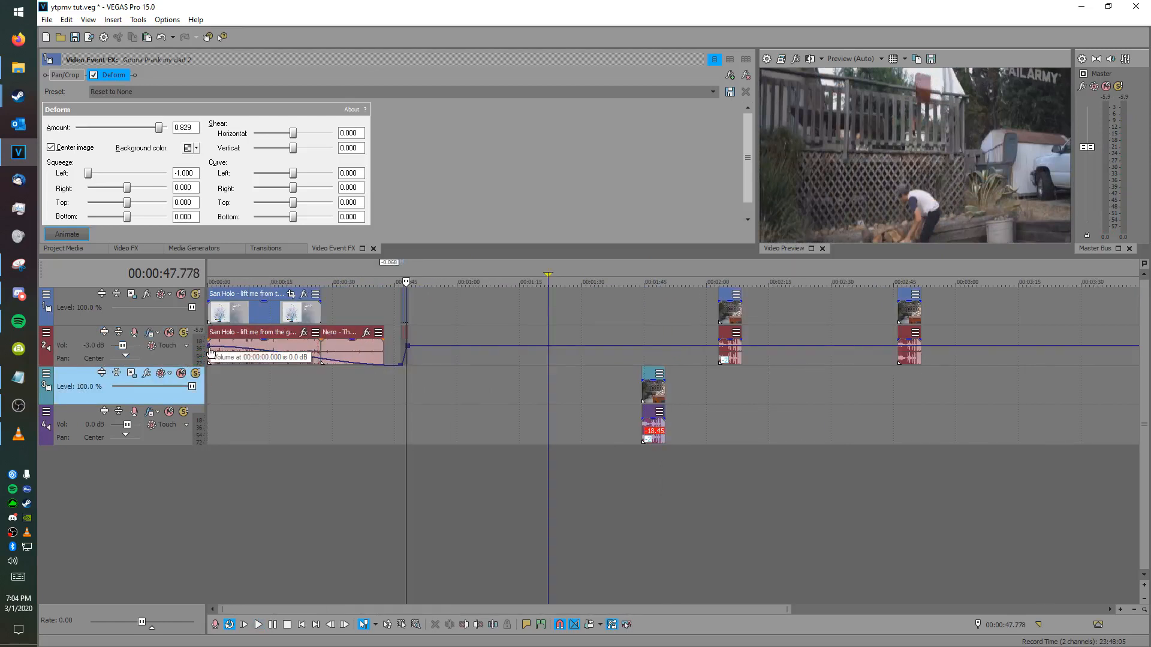
right_click(401, 367)
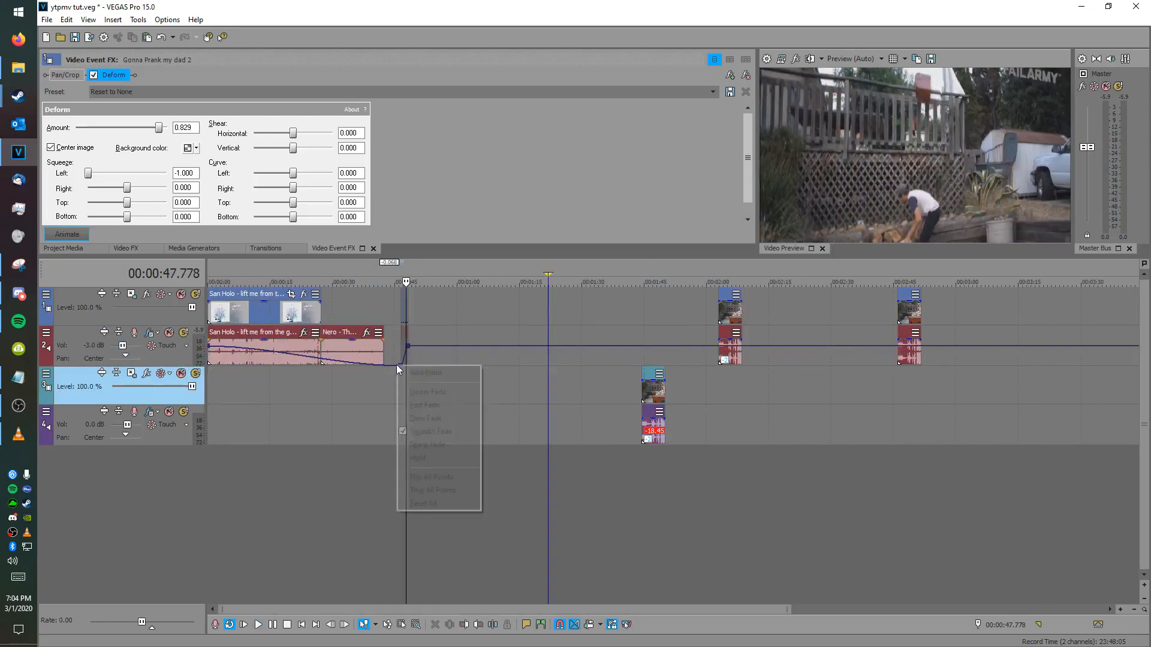
click(401, 374)
right_click(397, 373)
click(422, 382)
click(396, 322)
scroll(395, 322, up, 7)
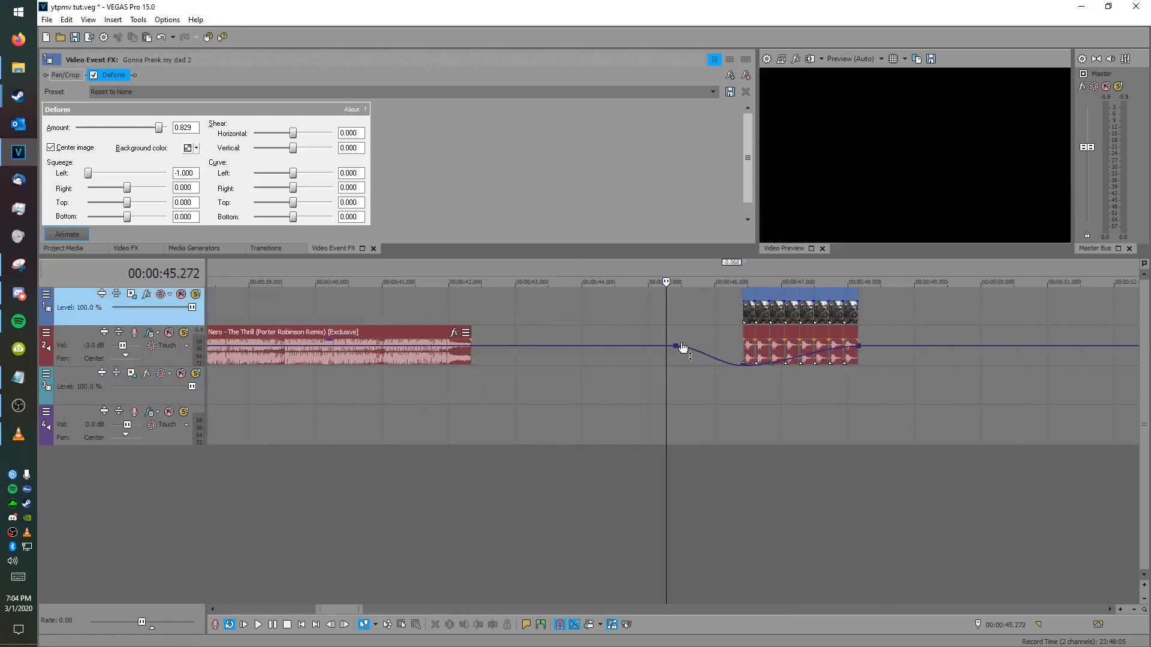
Step: Lower the volume envelope line after the slices to about -1.7 dB
scroll(681, 347, down, 4)
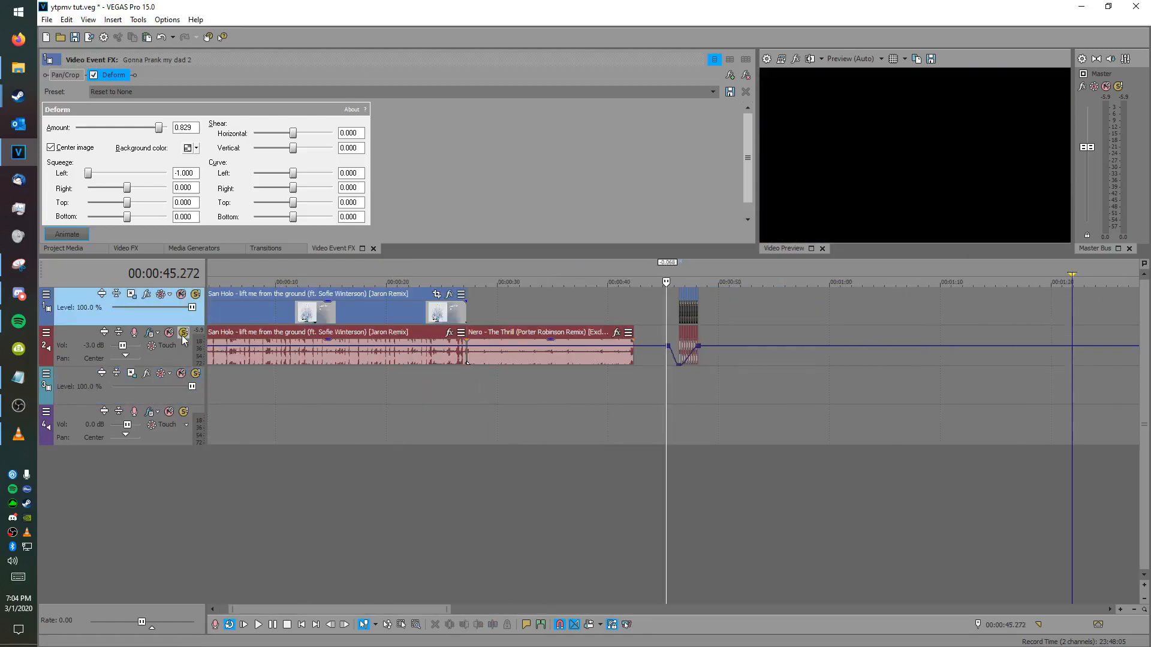
right_click(668, 348)
click(642, 308)
scroll(644, 312, down, 3)
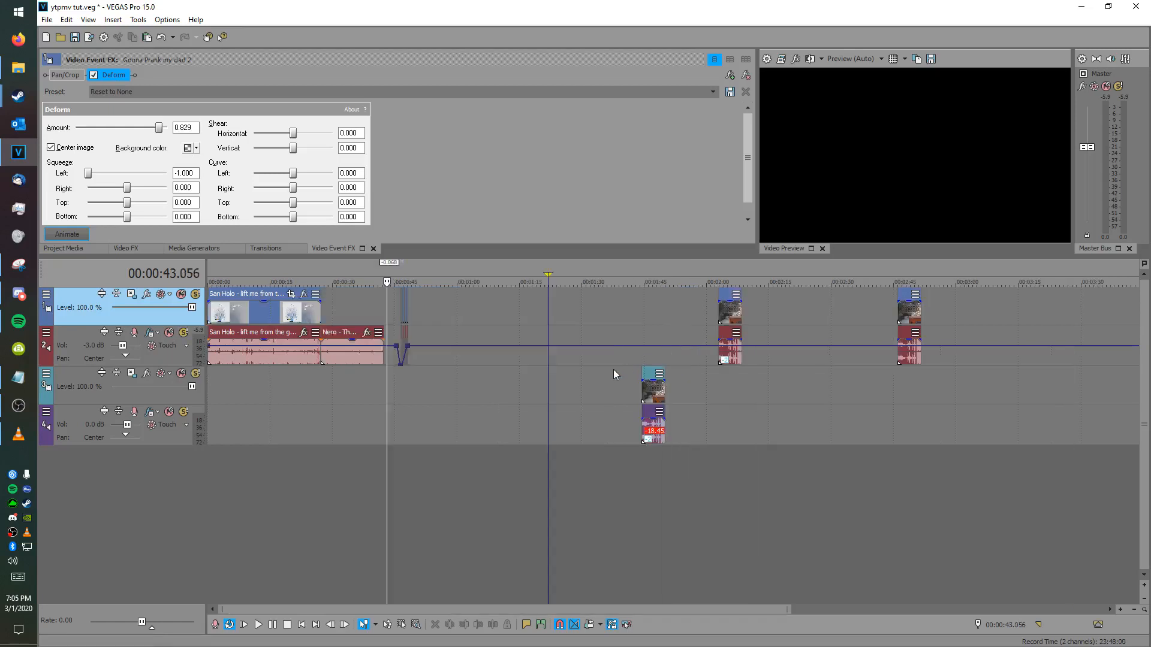
scroll(549, 355, up, 4)
drag(754, 348, 765, 360)
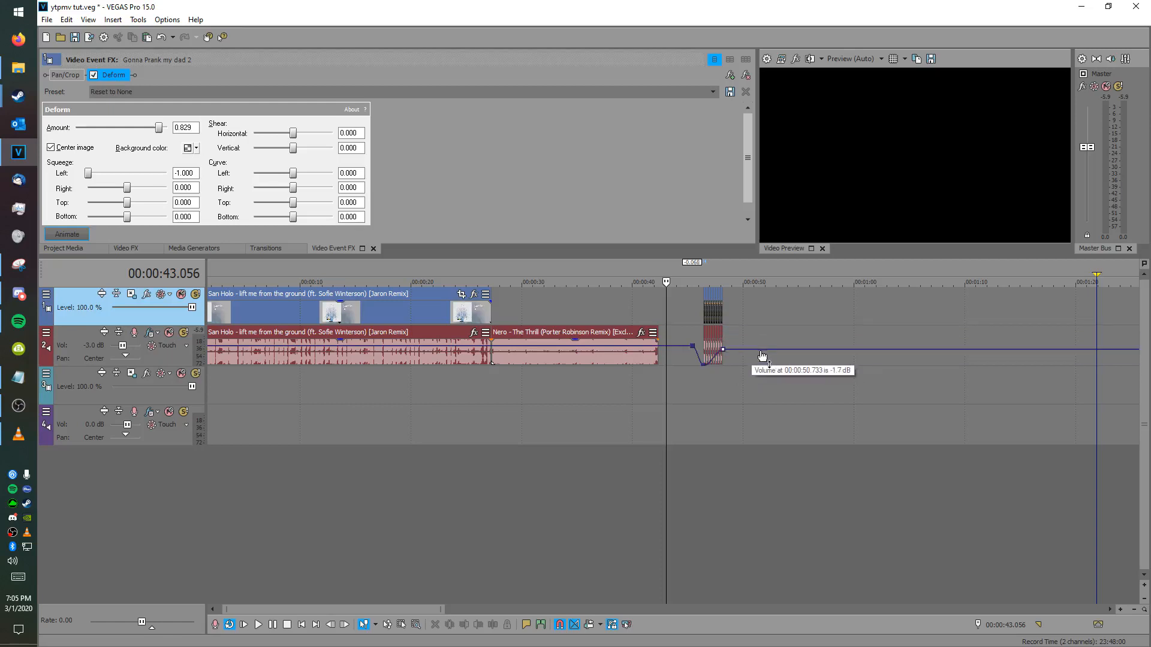
click(745, 347)
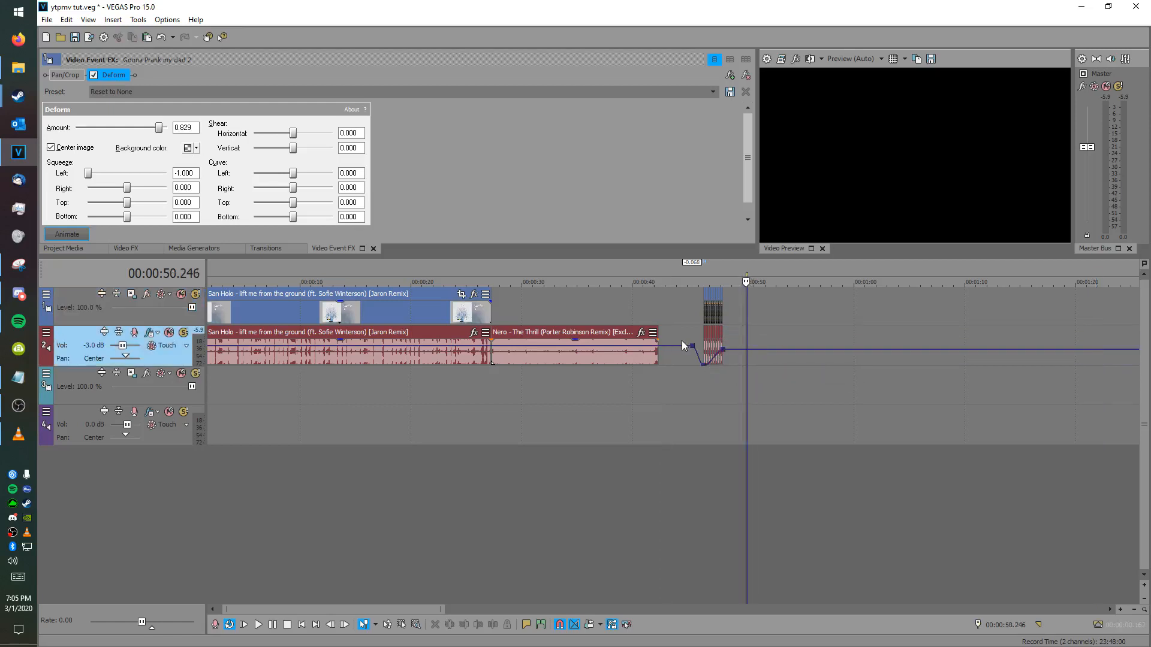
Step: Lower the volume envelope line before the slices to about -1.4 dB
drag(681, 346, 681, 361)
scroll(659, 357, down, 5)
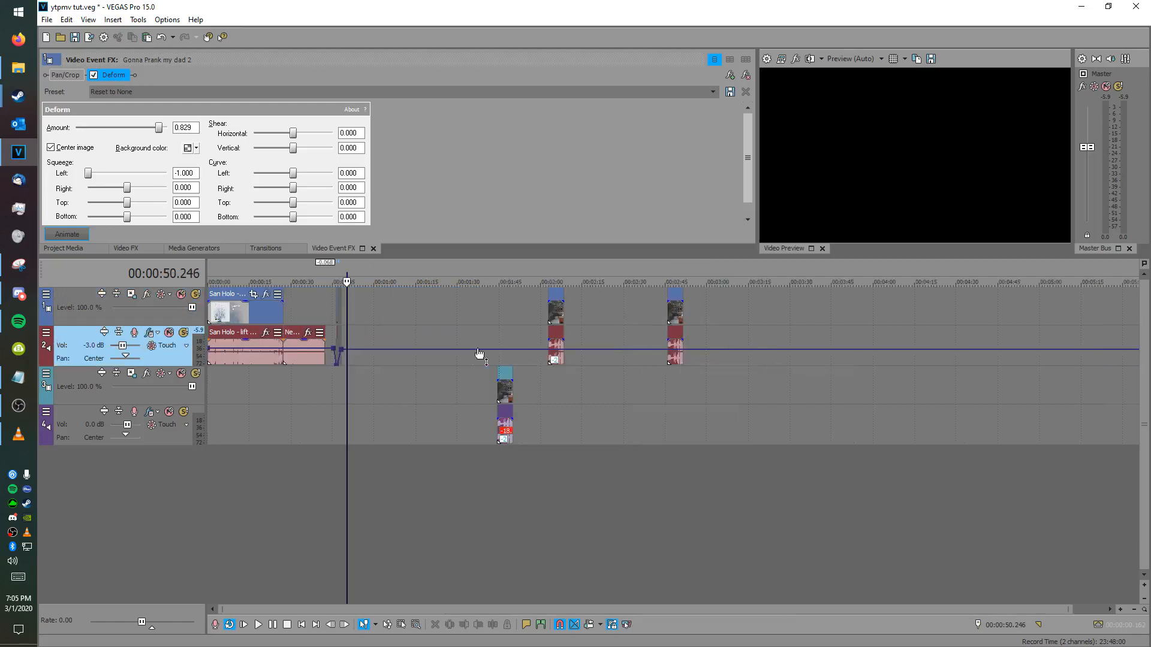
drag(280, 359, 300, 352)
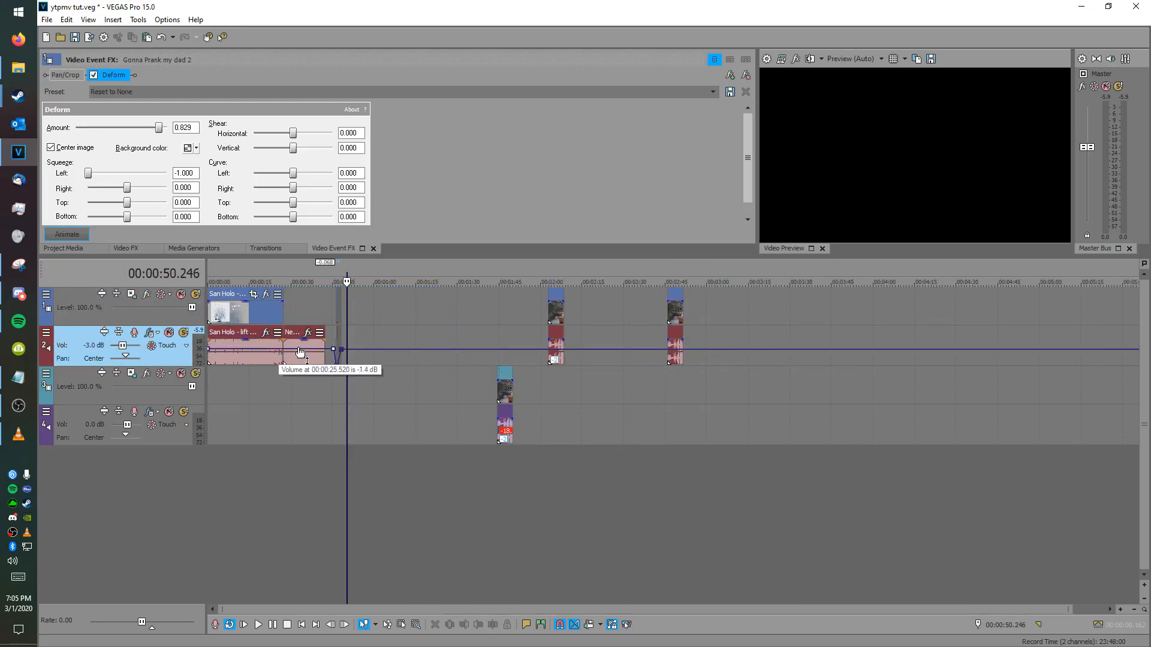
Step: Undo the last volume envelope change and bring up the options for the envelope point at the end of the slices
right_click(300, 351)
click(331, 337)
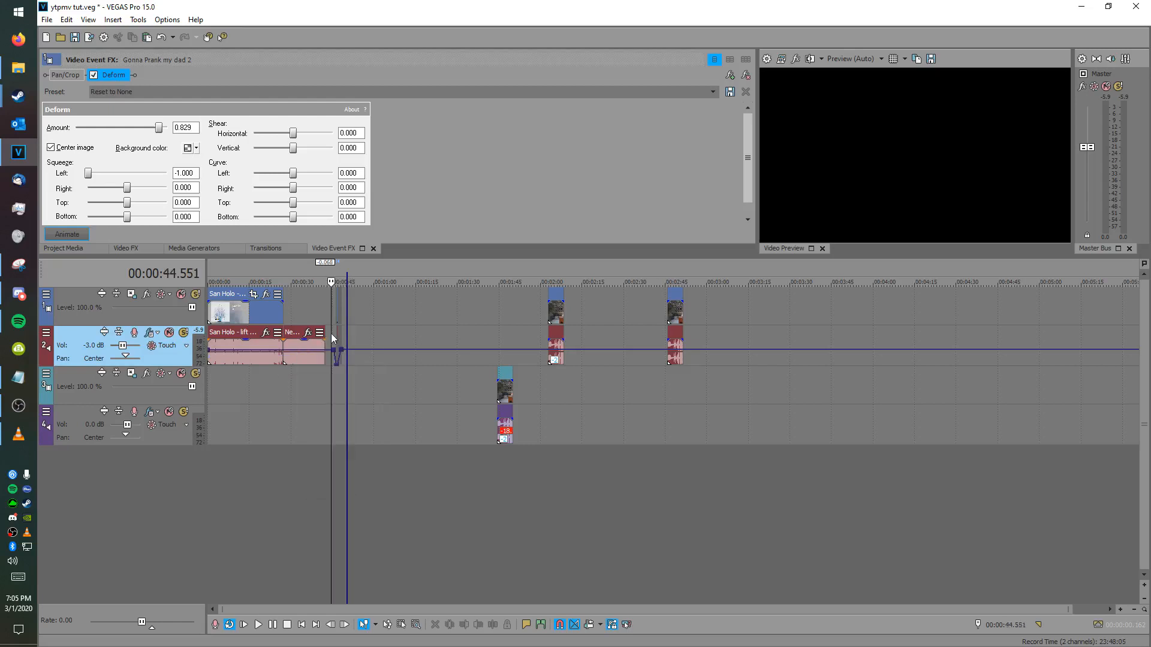
scroll(333, 339, up, 5)
key(ctrl+z)
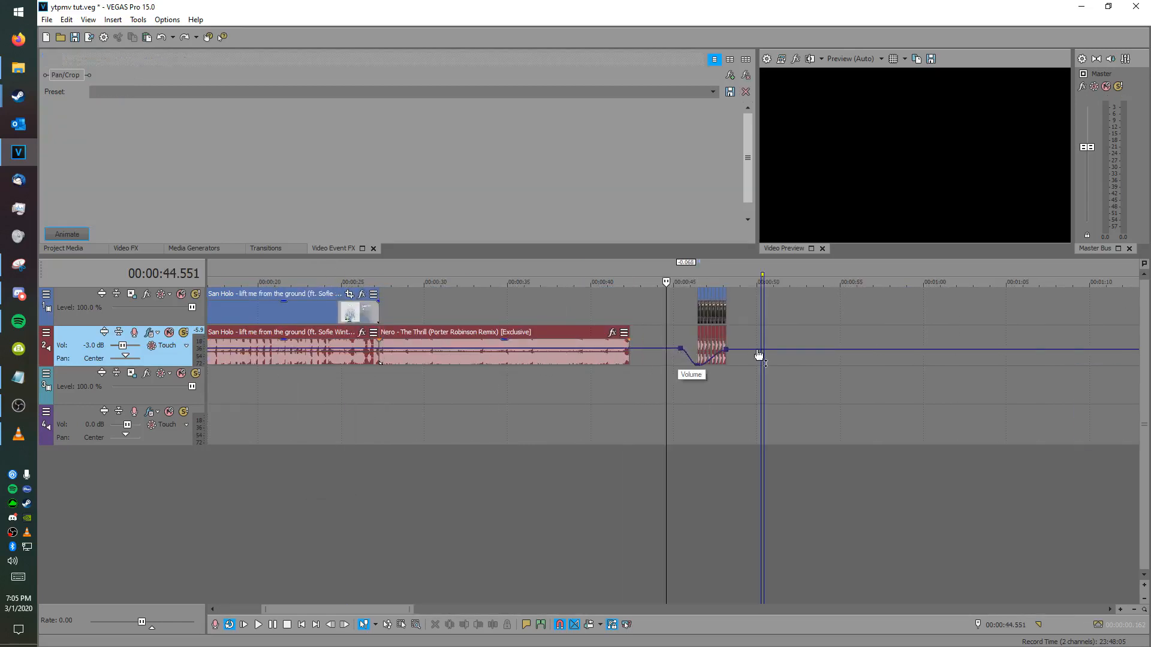
right_click(729, 352)
click(746, 366)
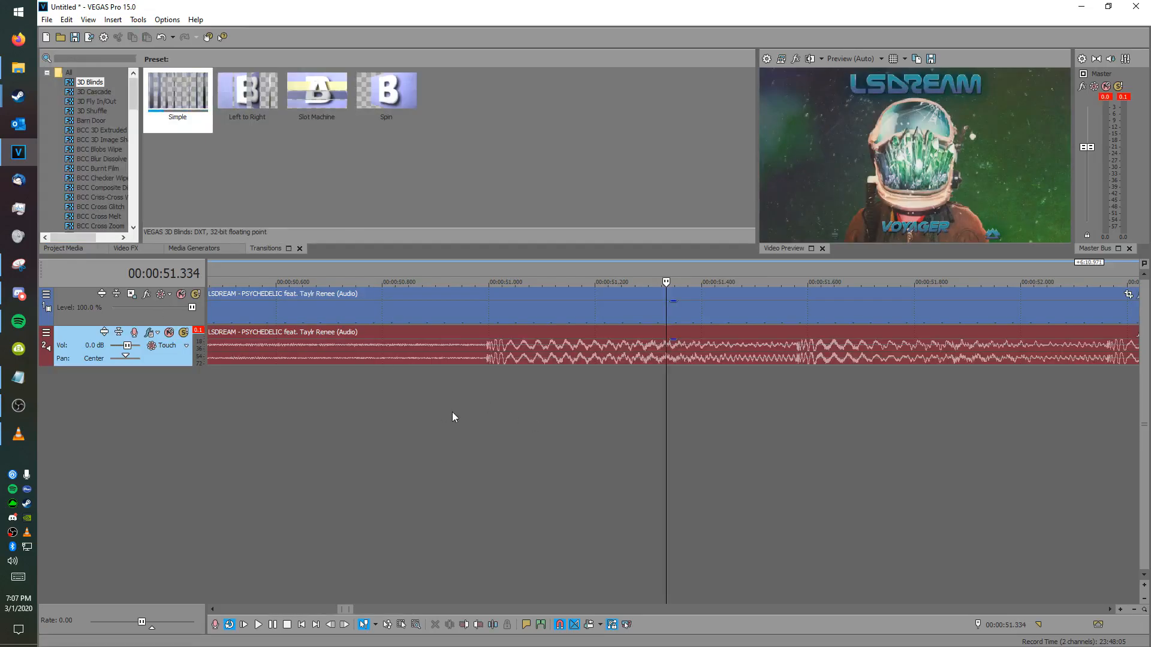
Step: Place the cursor just before the loud section of the PSYCHEDELIC song, at about 00:00:50.982
scroll(455, 417, down, 3)
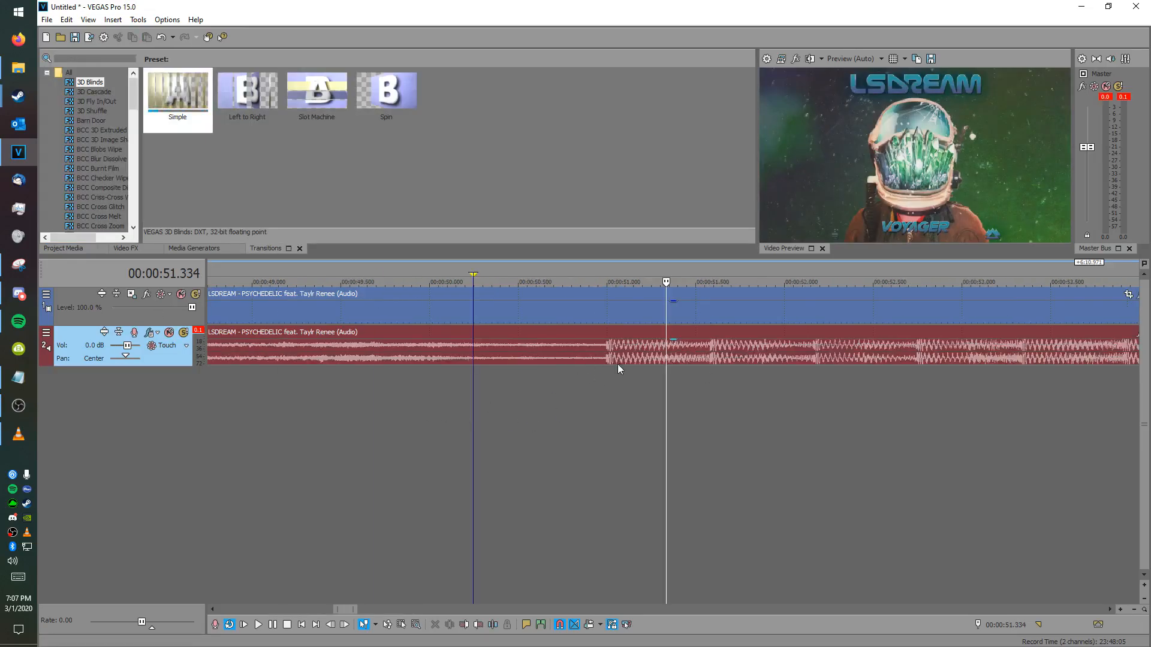
click(604, 374)
scroll(604, 373, up, 5)
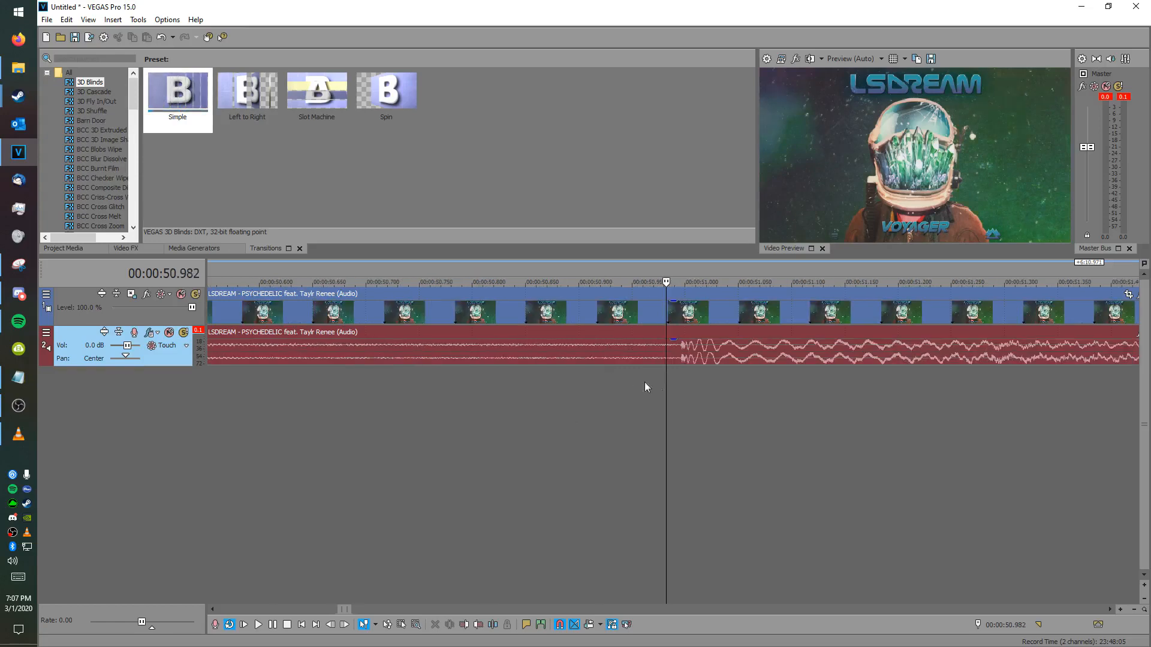
scroll(684, 405, down, 3)
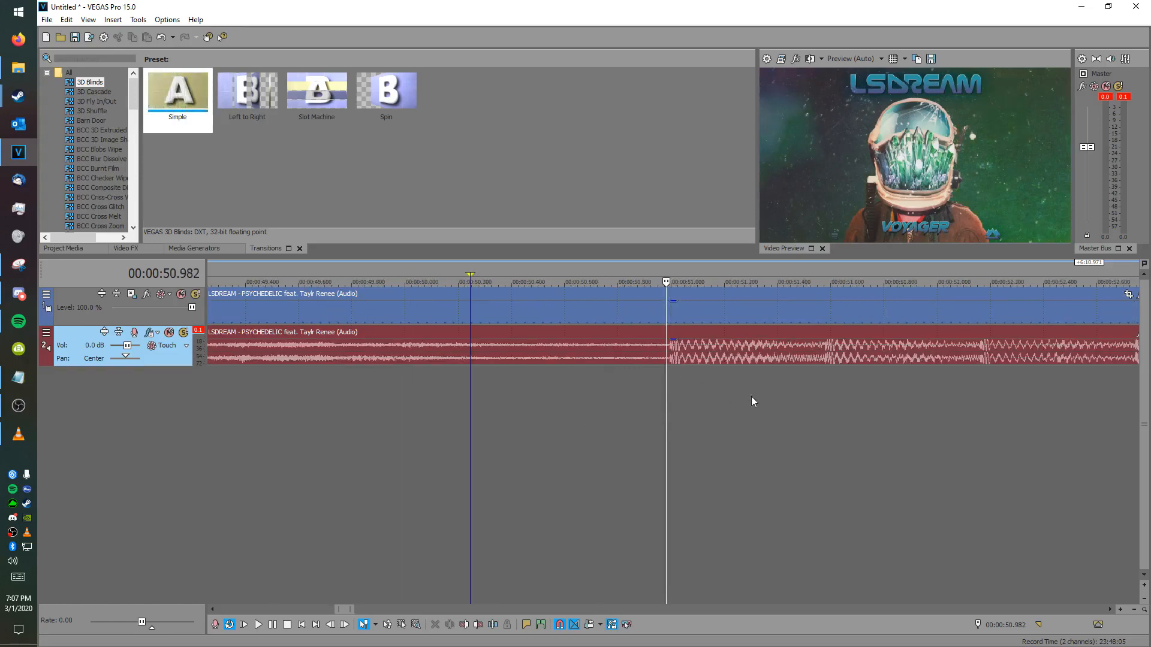
scroll(762, 392, down, 8)
scroll(764, 391, up, 7)
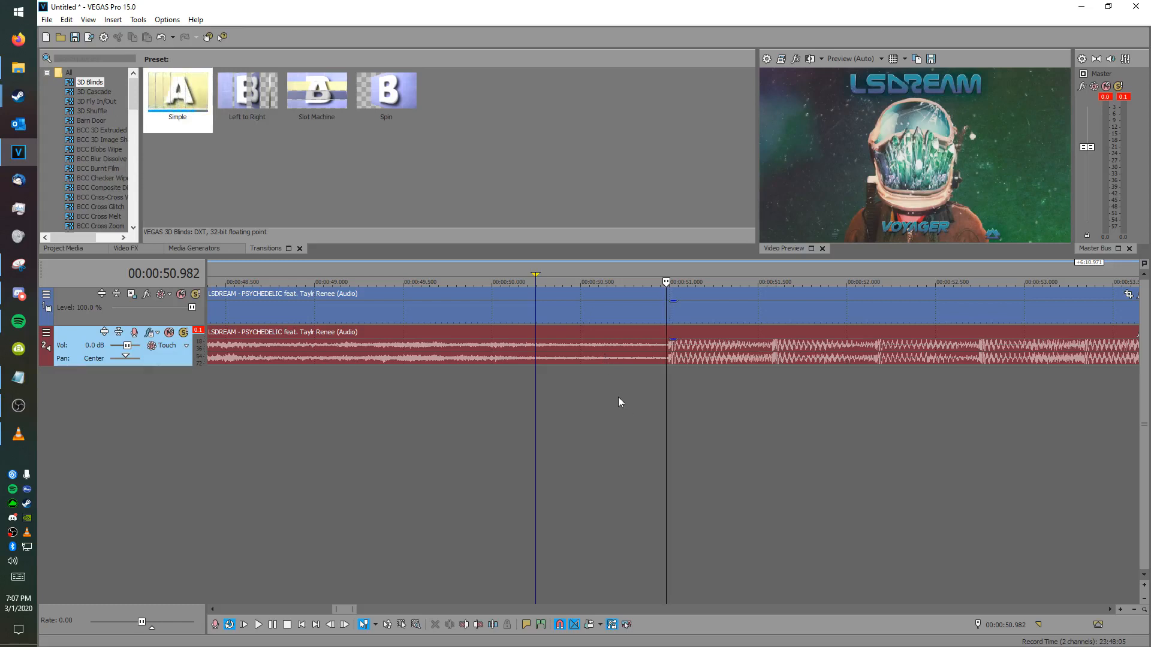
Step: Nudge the cursor forward to about 00:00:51.161, play a short stretch of the song and pause at the current position
key(Right)
key(Right)
key(Right)
key(Right)
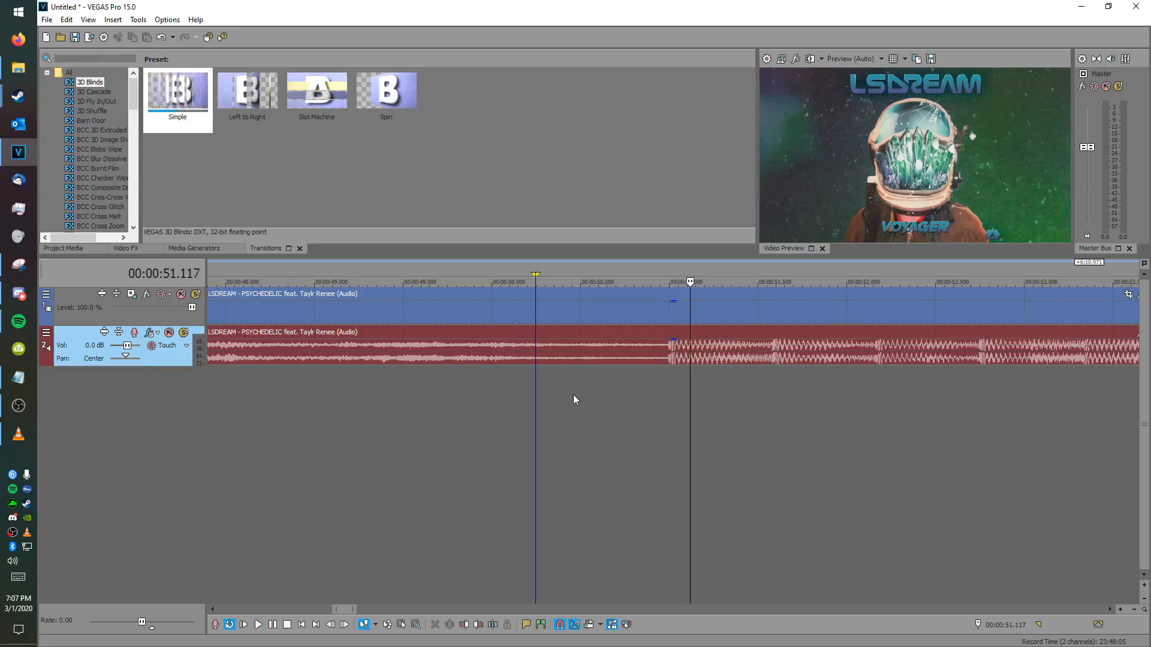
key(Right)
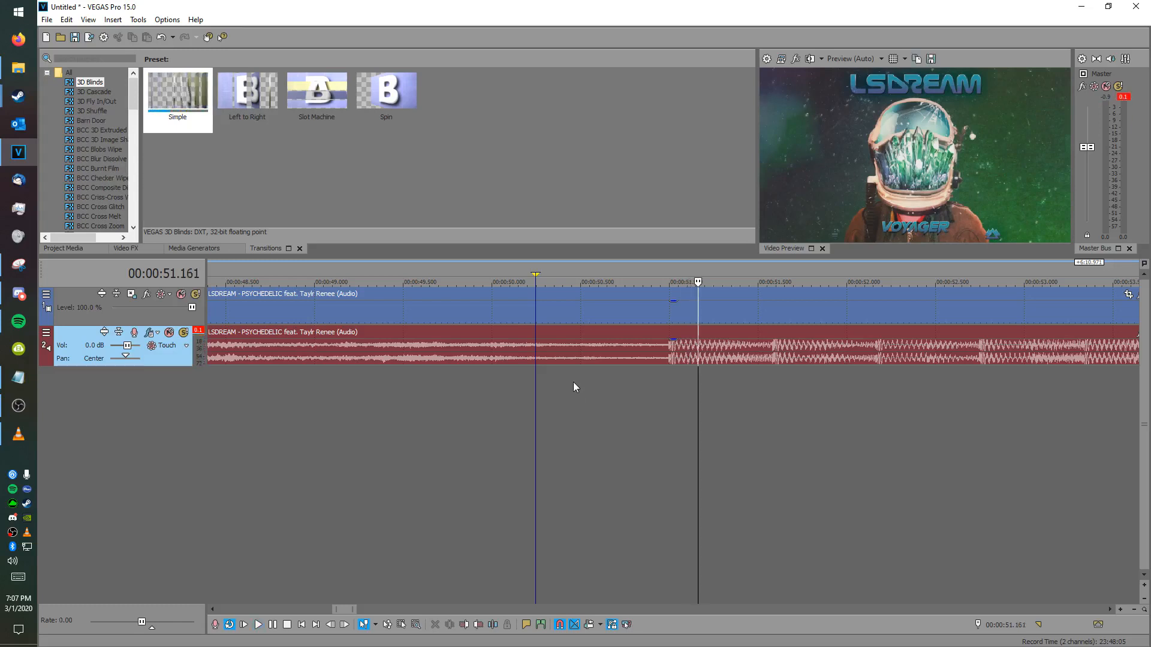
key(space)
key(space)
key(space)
key(Return)
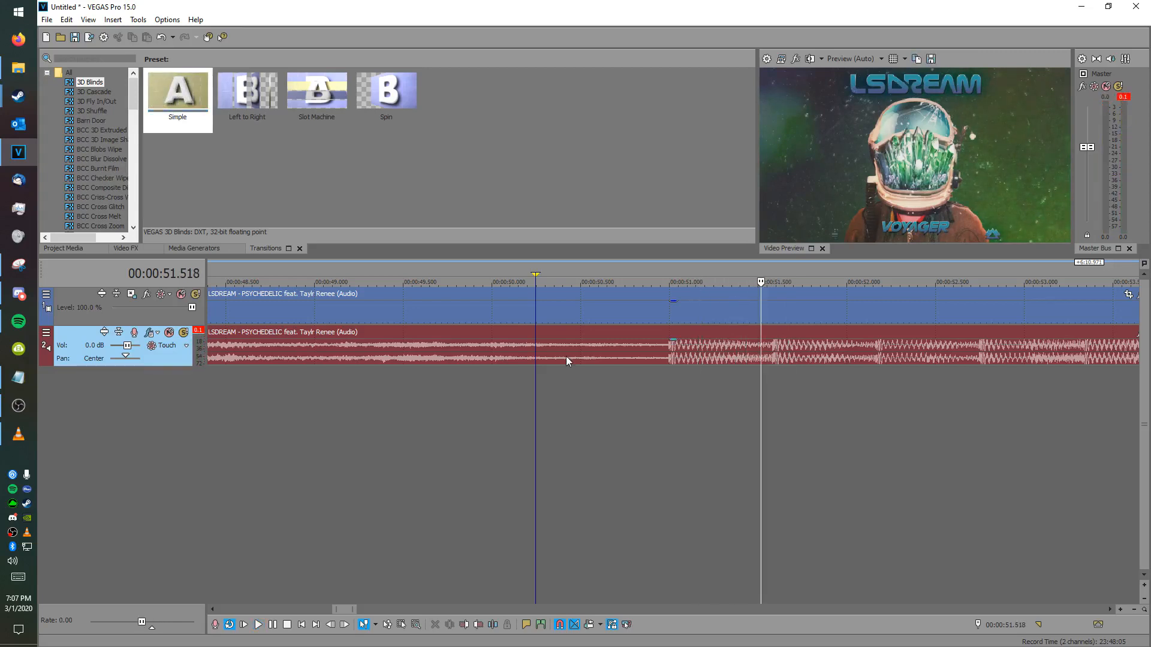
Step: Play the song from the start of its loud section, at about 00:00:50.997
scroll(646, 395, down, 5)
scroll(708, 420, up, 3)
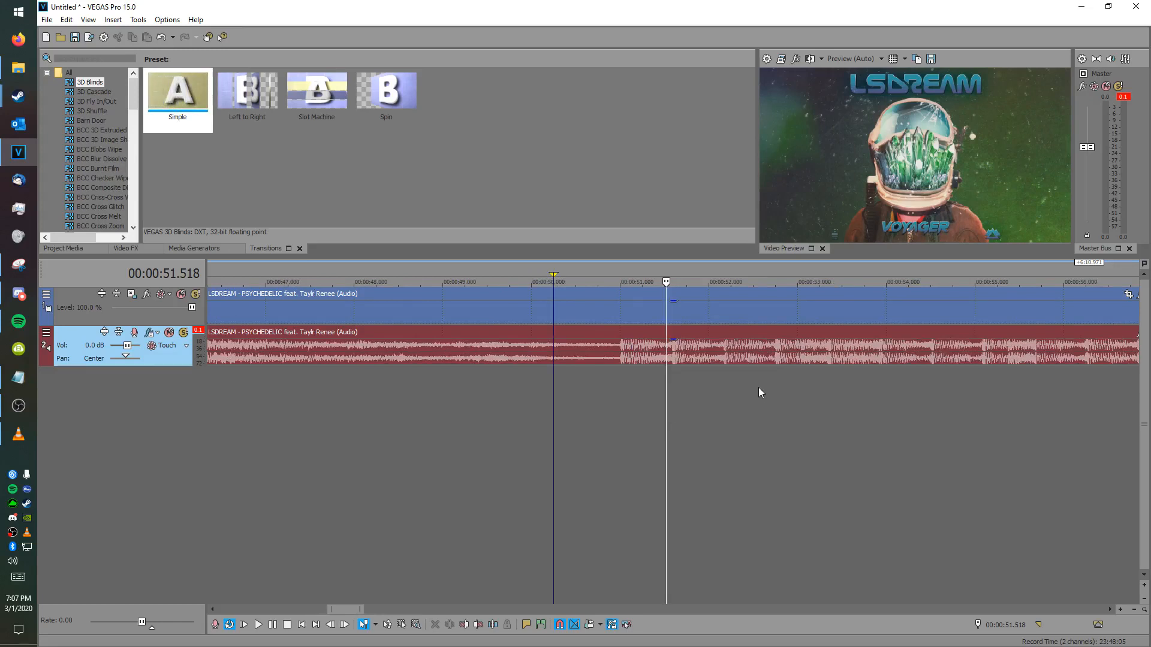
click(619, 389)
key(space)
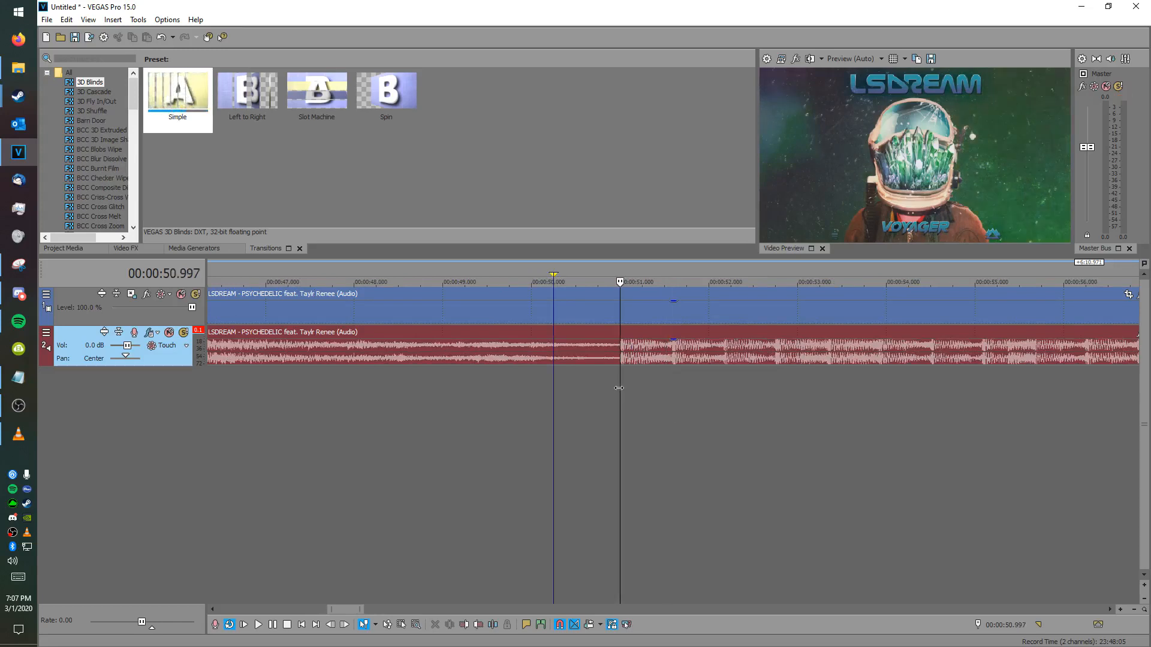
Step: Jump playback ahead to about one minute and then to about 1:41, and pause it in place
scroll(689, 395, down, 4)
click(888, 404)
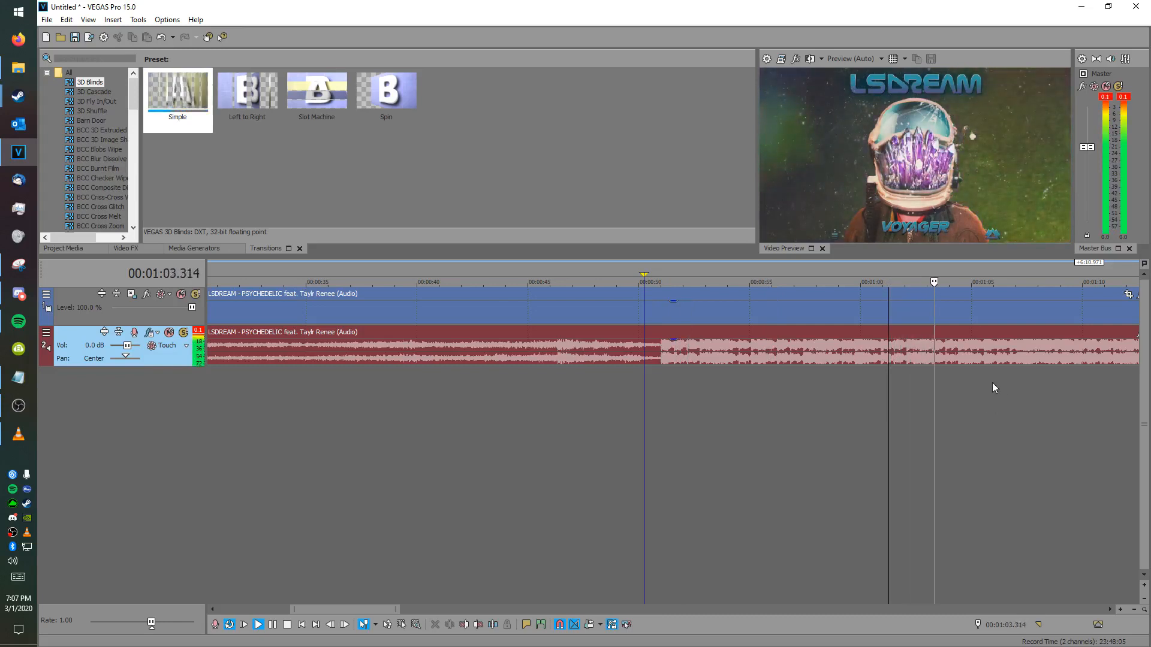
scroll(1053, 388, down, 3)
click(769, 270)
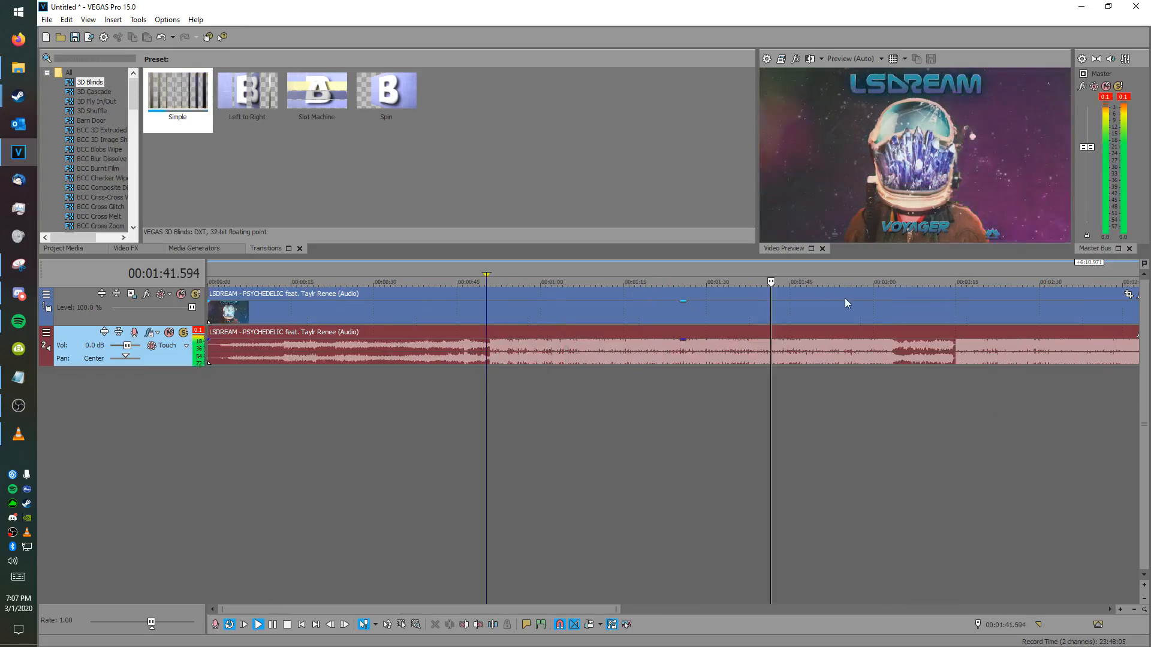
key(Return)
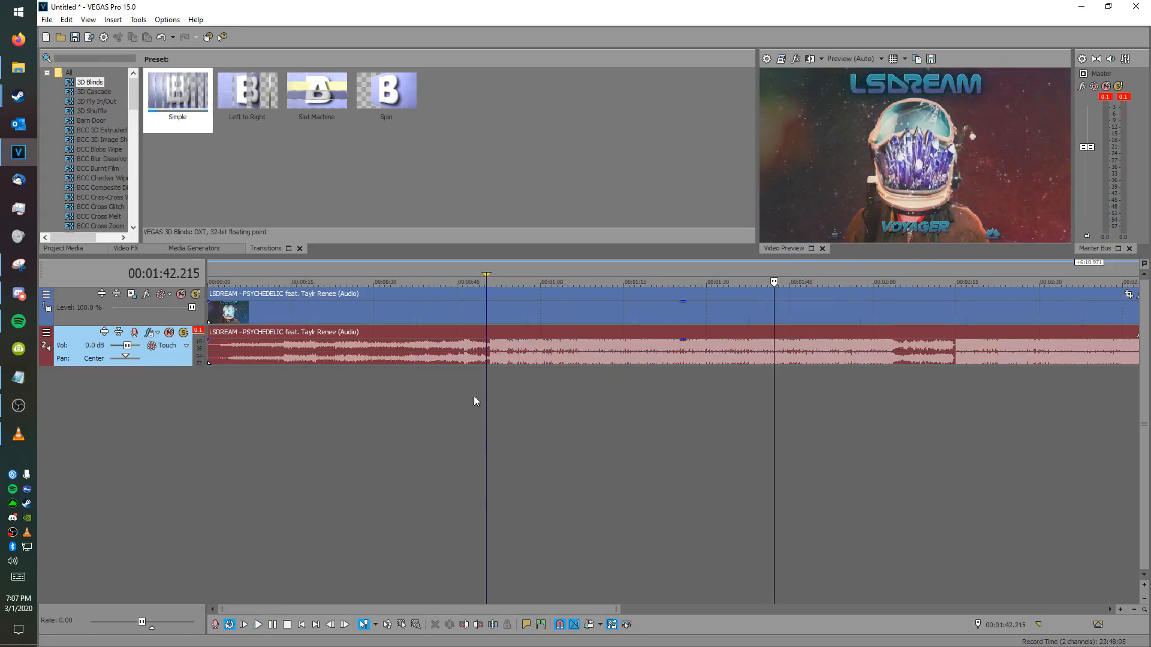
Step: Move the cursor to several places along the song, bring it back to about 00:00:50.246 and play from there
right_click(344, 422)
click(884, 385)
click(738, 389)
click(607, 420)
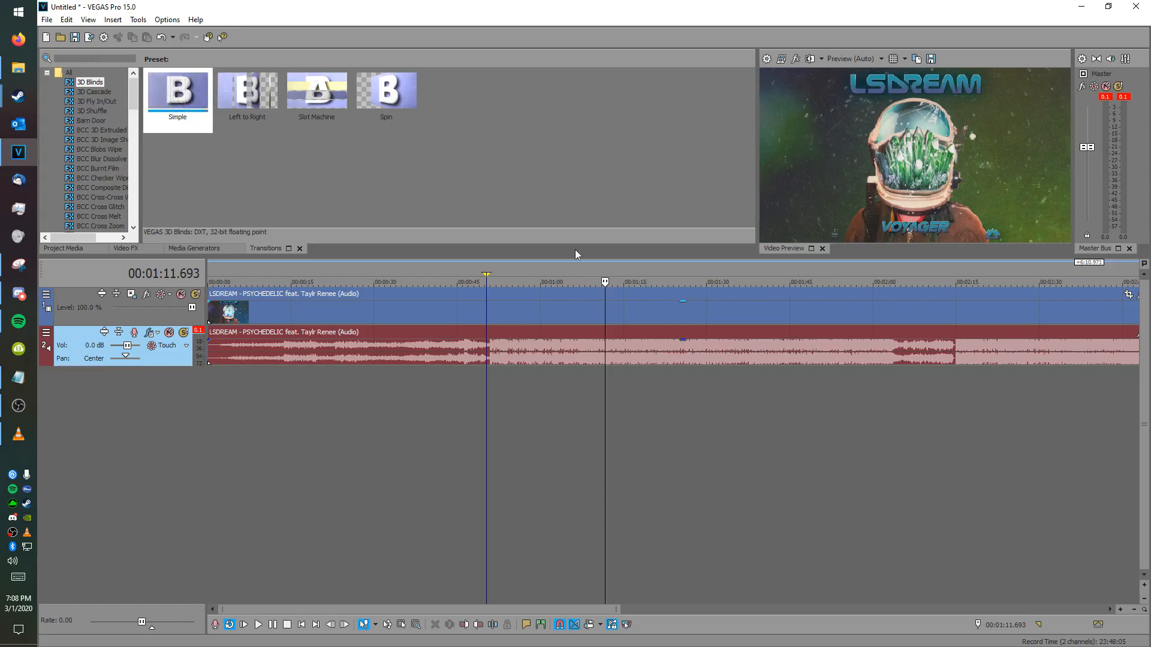
drag(638, 276, 494, 279)
scroll(507, 281, up, 7)
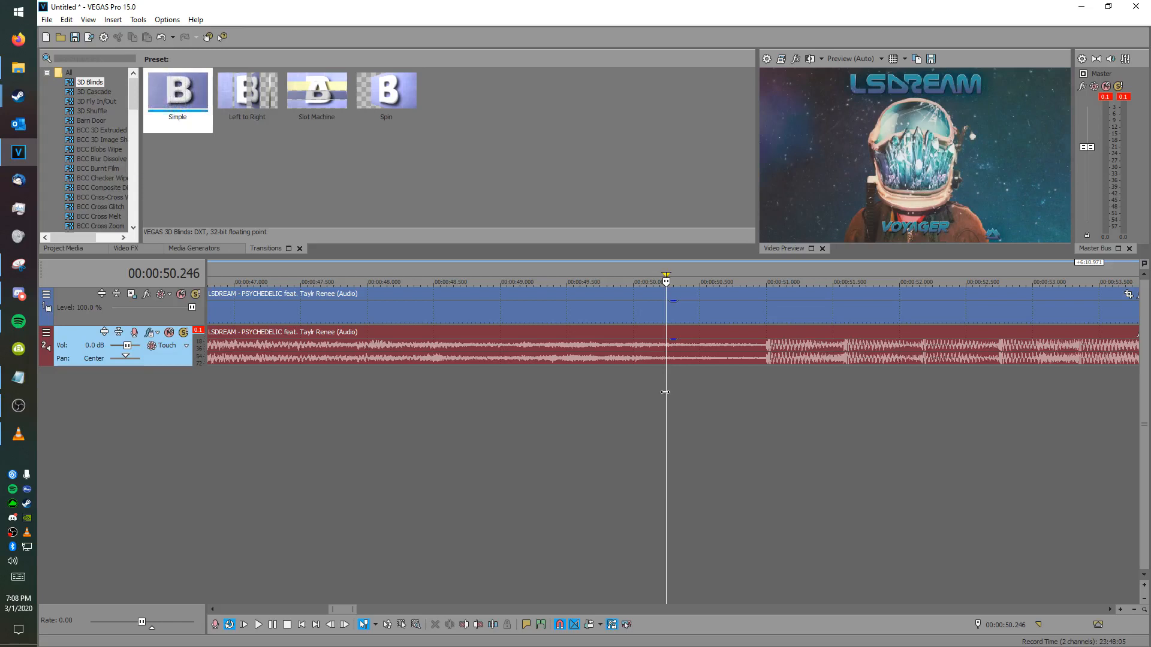
key(space)
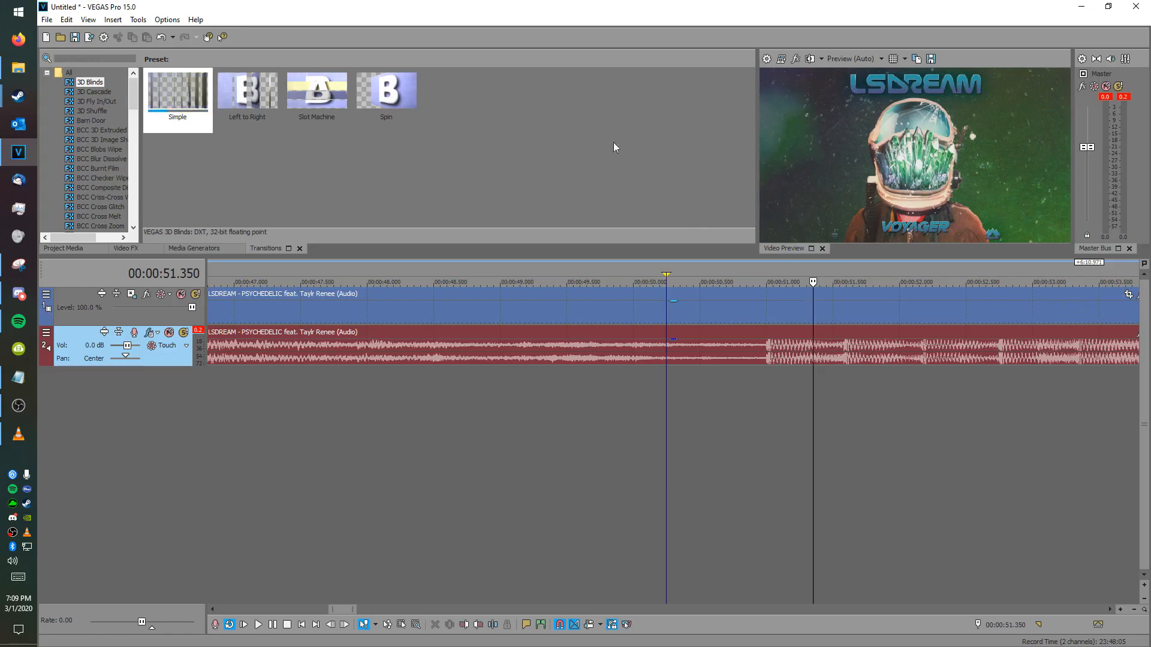
Step: Look through the TrackView cursor-movement shortcuts in the Customize Keyboard settings and close them without changes
click(167, 20)
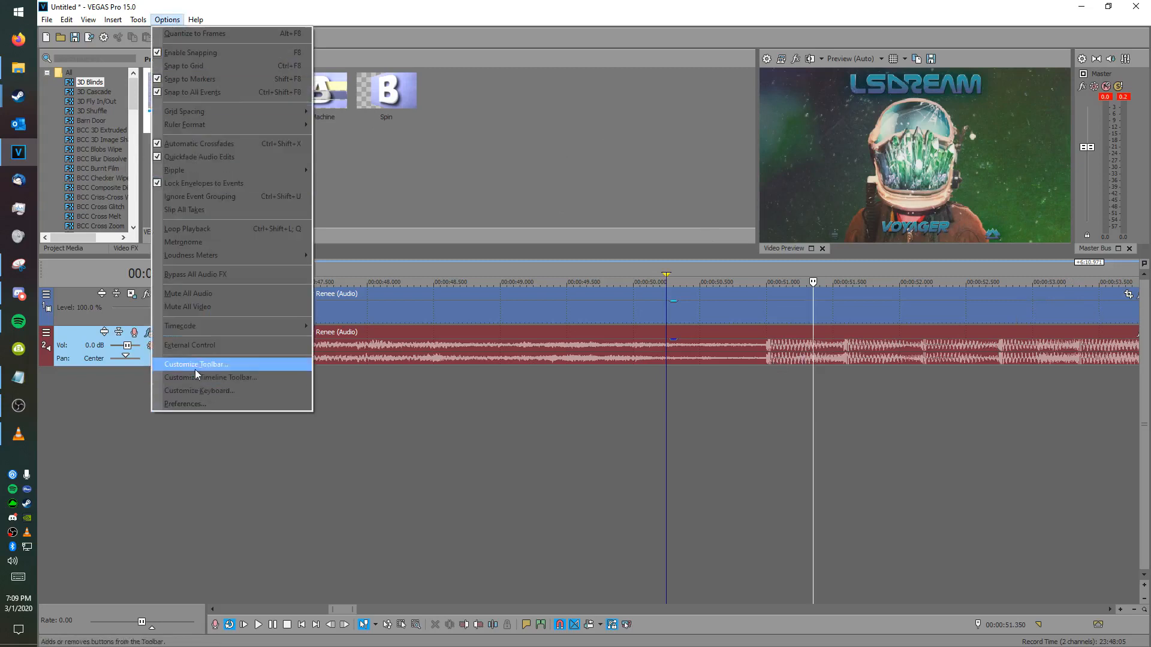
click(198, 390)
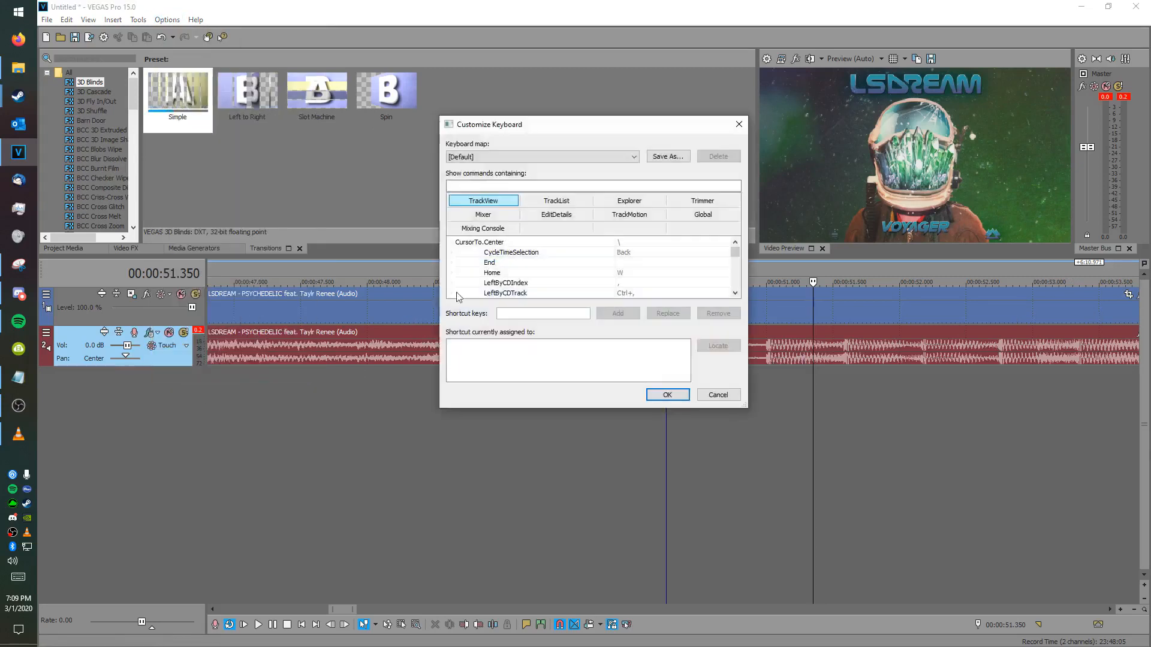
scroll(532, 263, down, 1)
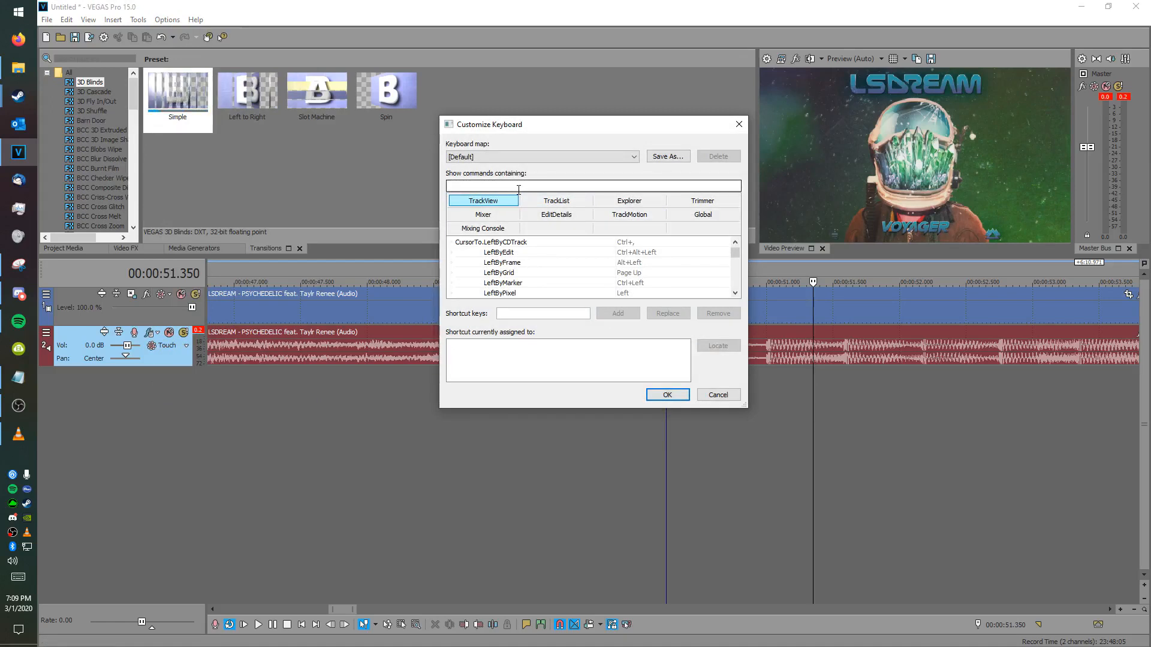
scroll(706, 278, down, 3)
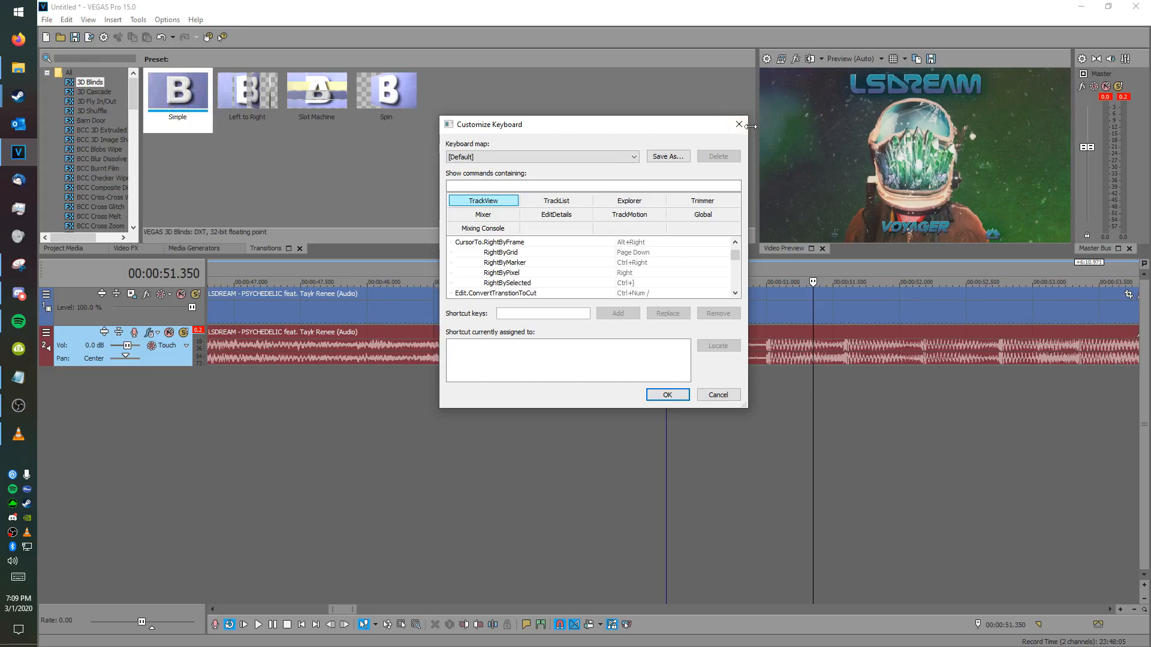
click(741, 126)
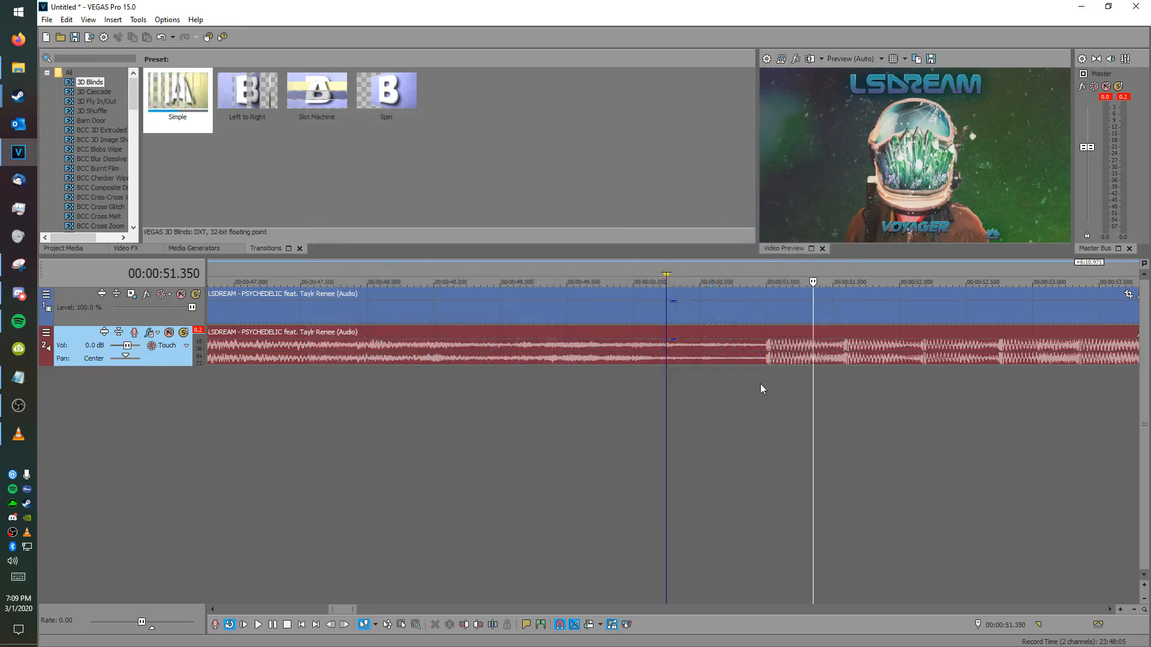
Step: Select the range from 00:00:50.994 to 00:00:51.305 on the song and place the cursor in its audio near the range's end
drag(766, 375, 806, 372)
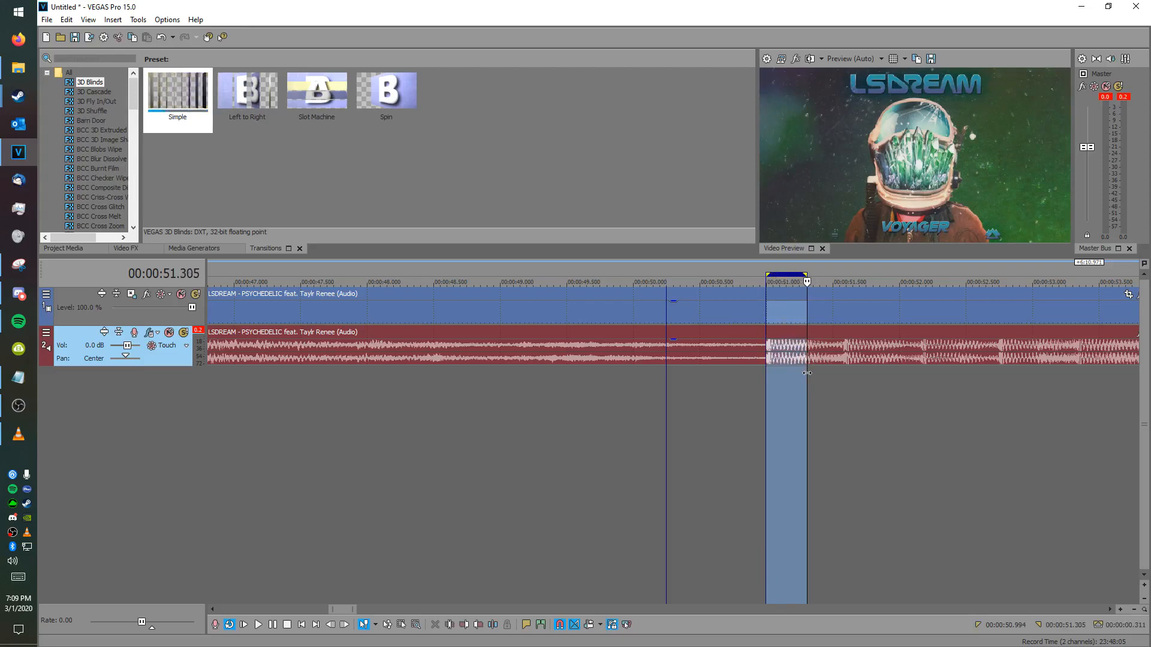
click(806, 356)
scroll(613, 398, up, 4)
click(662, 355)
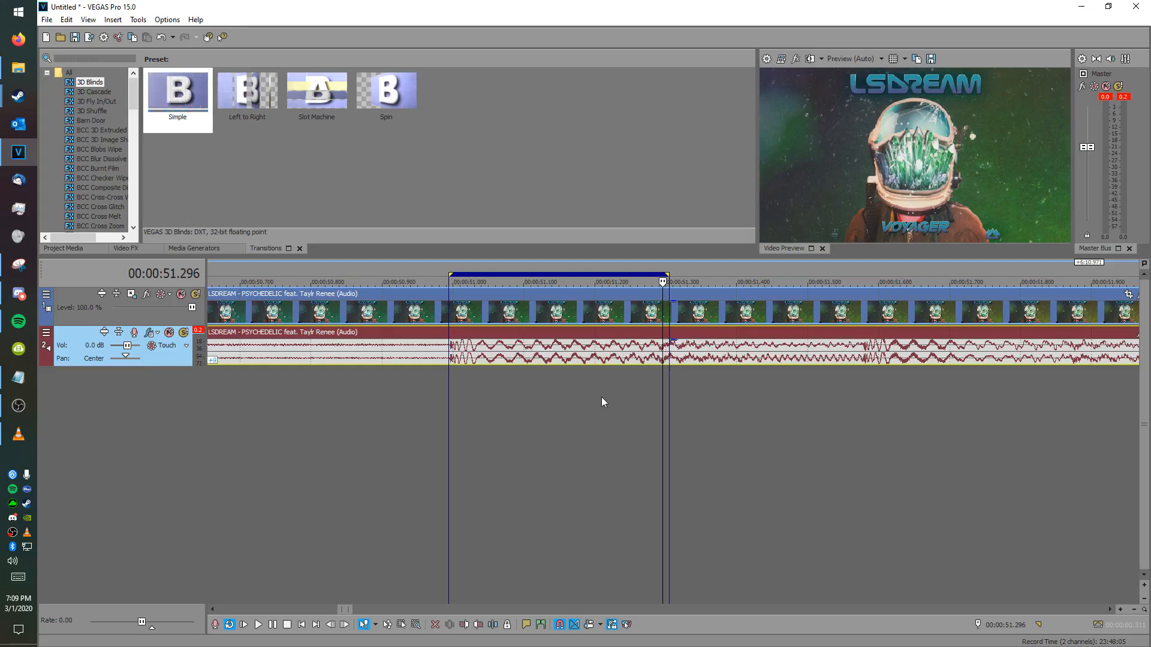
Step: Import the Classic Game Room TOMB RAIDER review video and place it on new tracks above the song, starting near its loud section
key(ctrl+i)
double_click(373, 128)
drag(340, 222, 598, 274)
click(696, 350)
scroll(696, 351, down, 8)
scroll(709, 363, up, 3)
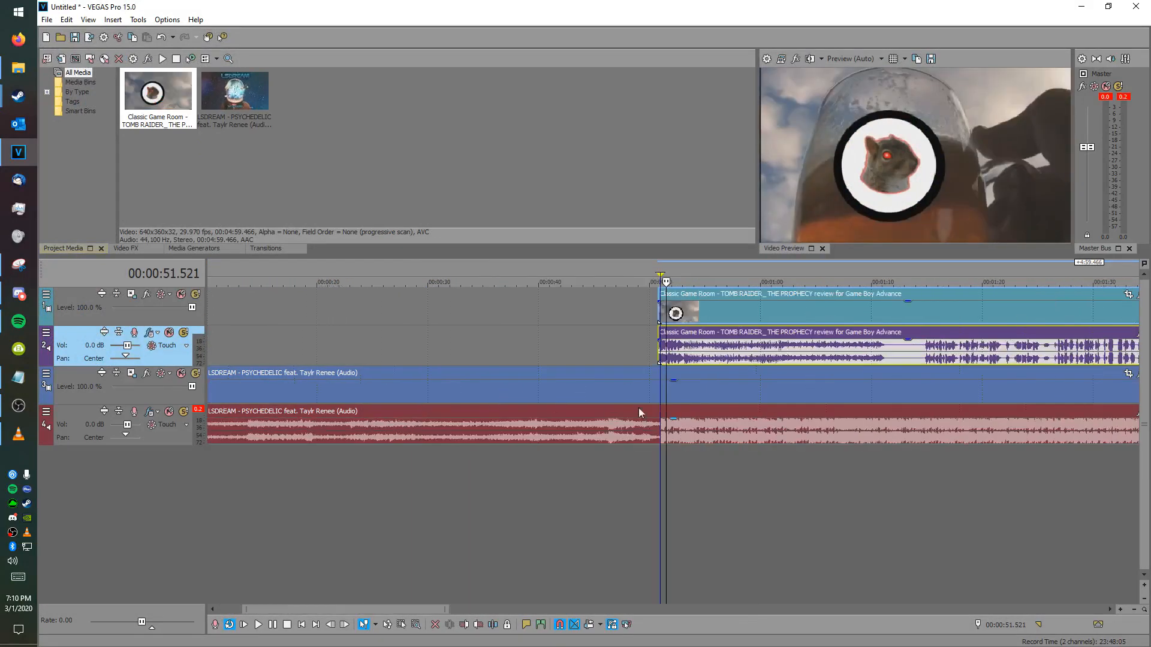
Step: Try out muting and soloing the TOMB RAIDER audio track
key(z)
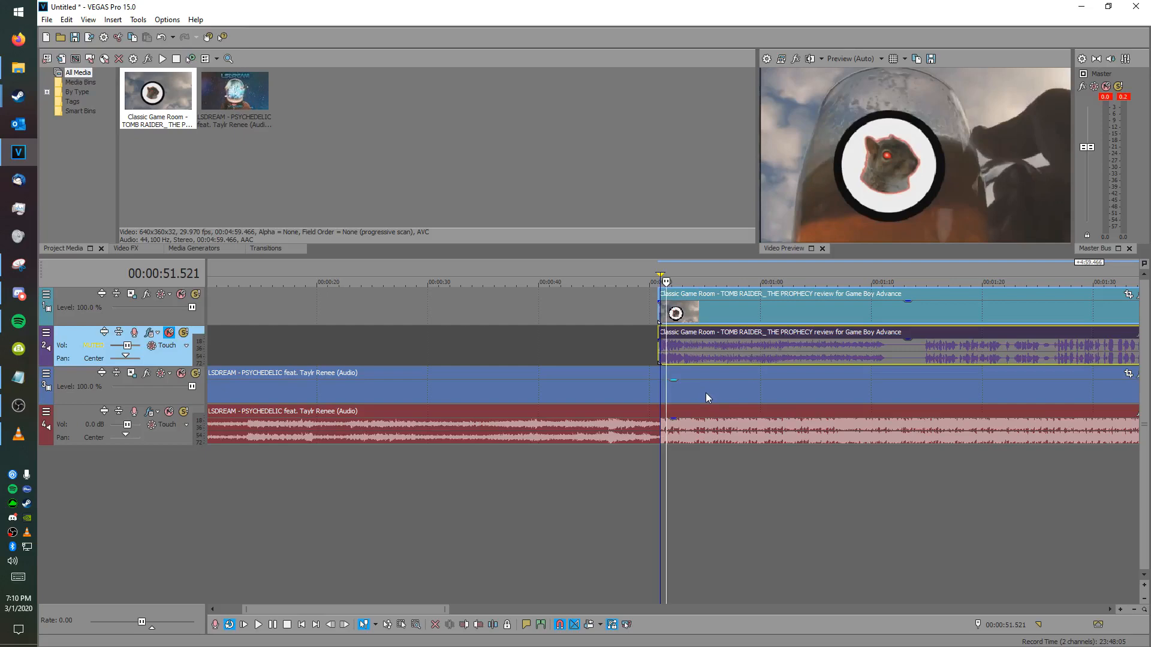
scroll(706, 393, up, 2)
key(x)
key(x)
key(x)
key(x)
key(x)
key(x)
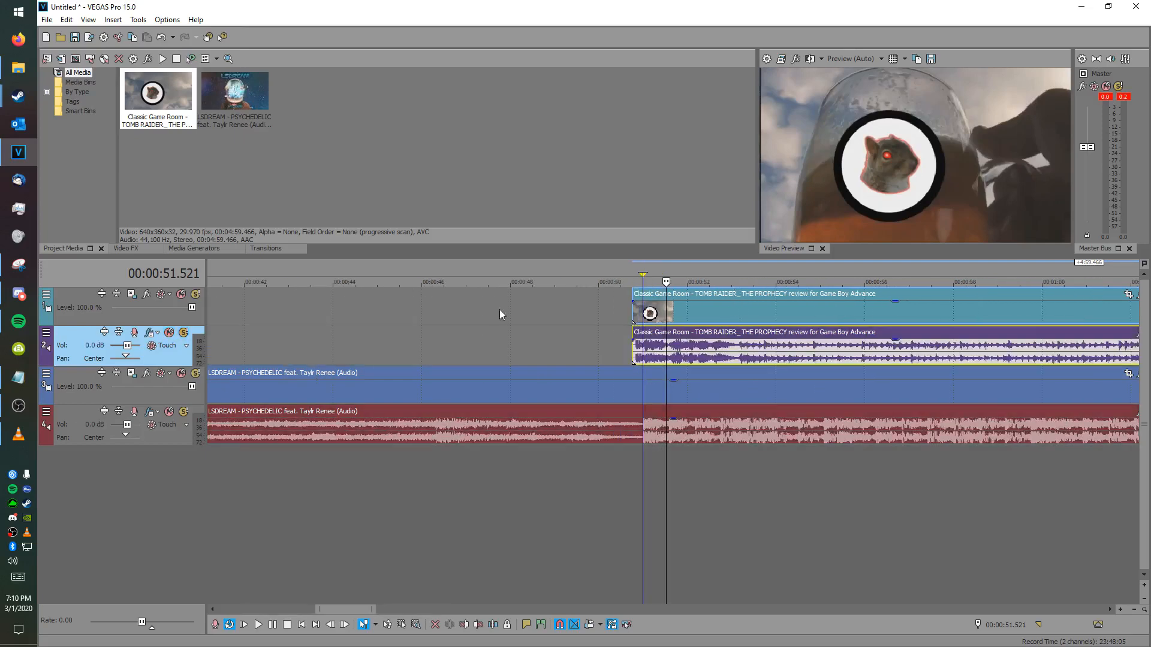
Step: Automate the PSYCHEDELIC video track's level down to 0.0 % at 00:00:50.859 and view the curve's fade types
click(636, 397)
scroll(637, 397, up, 2)
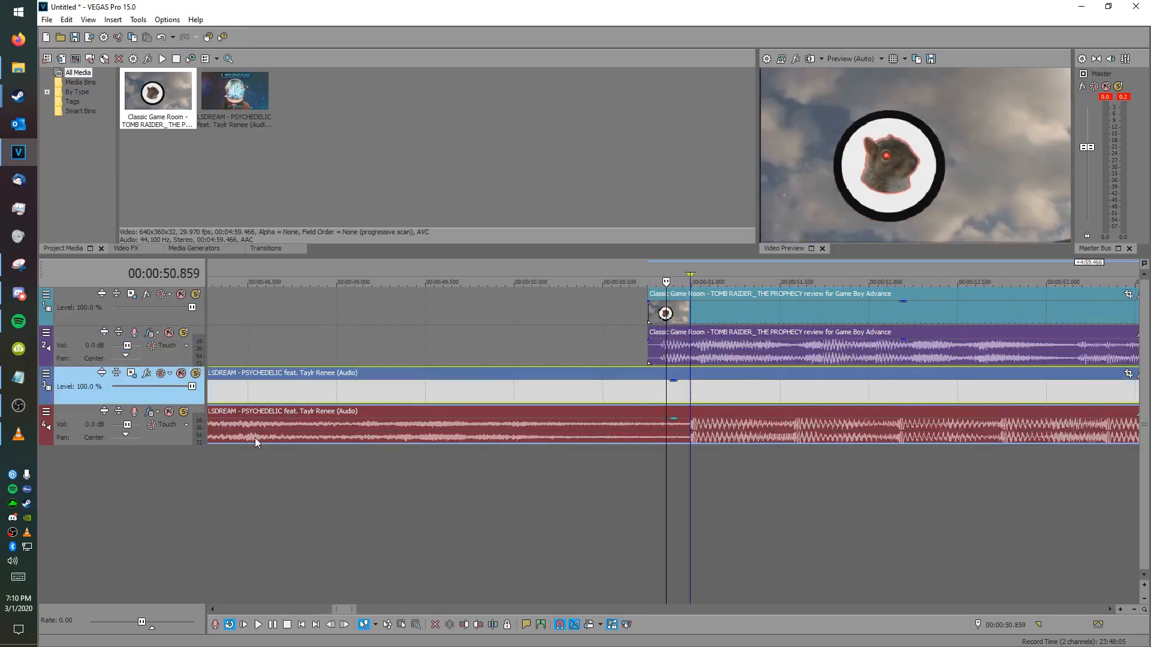
click(160, 374)
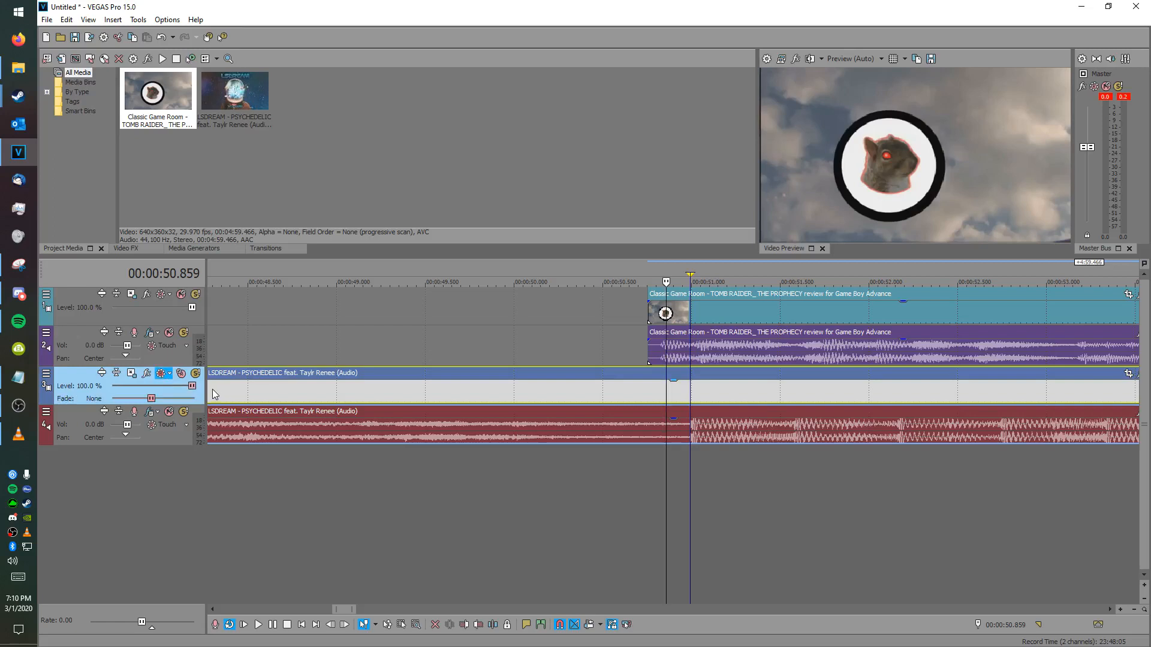
mouse_move(288, 371)
mouse_down()
mouse_move(144, 378)
mouse_move(254, 361)
mouse_move(150, 376)
mouse_move(304, 375)
mouse_up()
scroll(601, 390, down, 10)
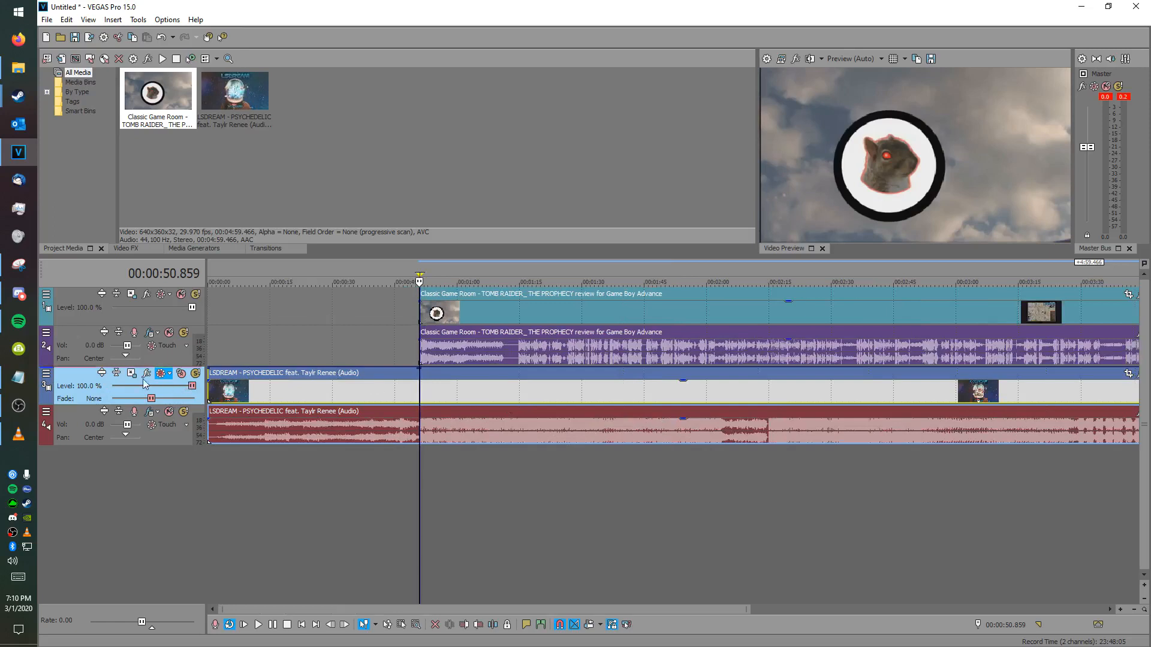
drag(192, 387, 101, 390)
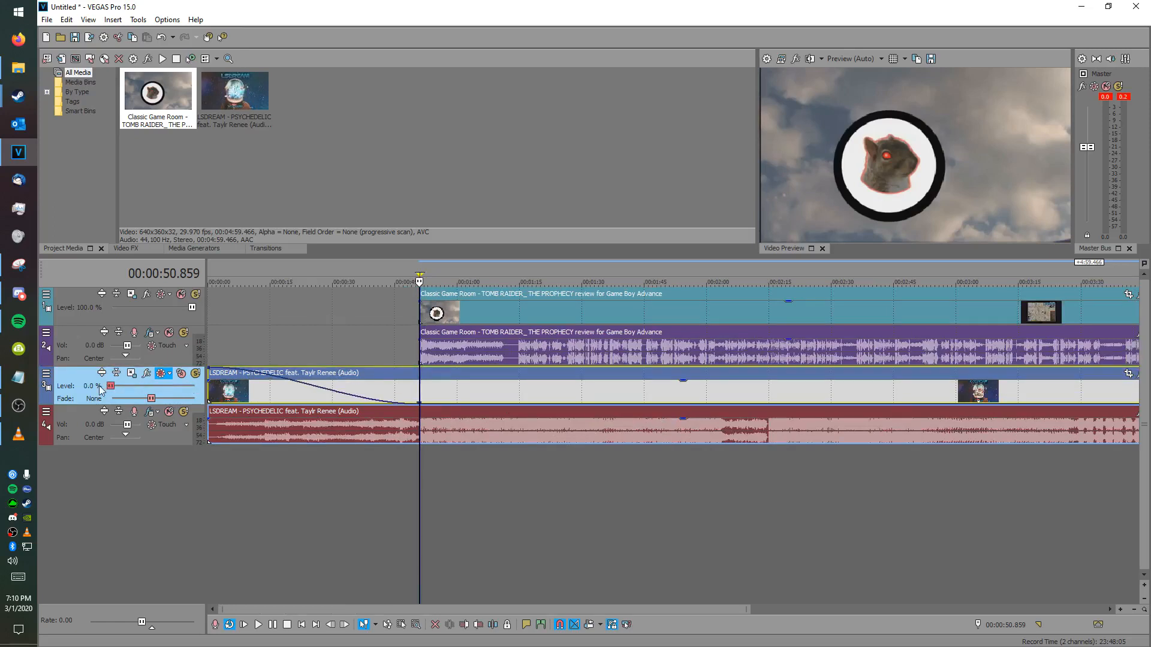
right_click(292, 381)
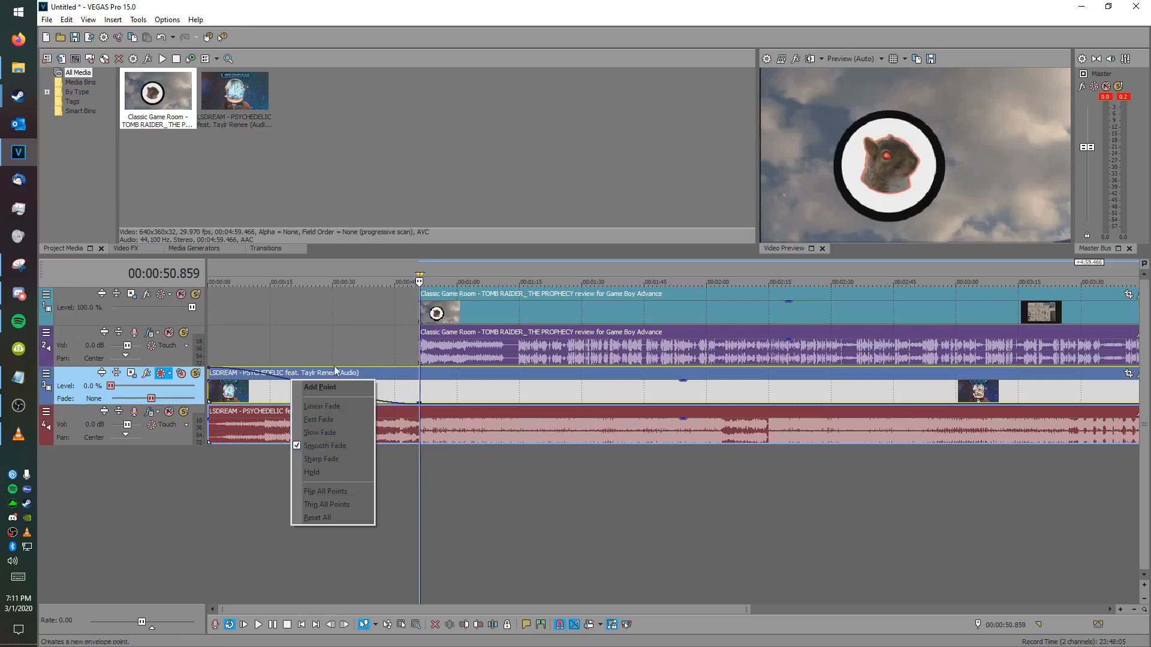
click(263, 360)
Step: Give the start of the TOMB RAIDER audio event a fade-in about 1.5 seconds long
click(428, 321)
scroll(428, 321, up, 10)
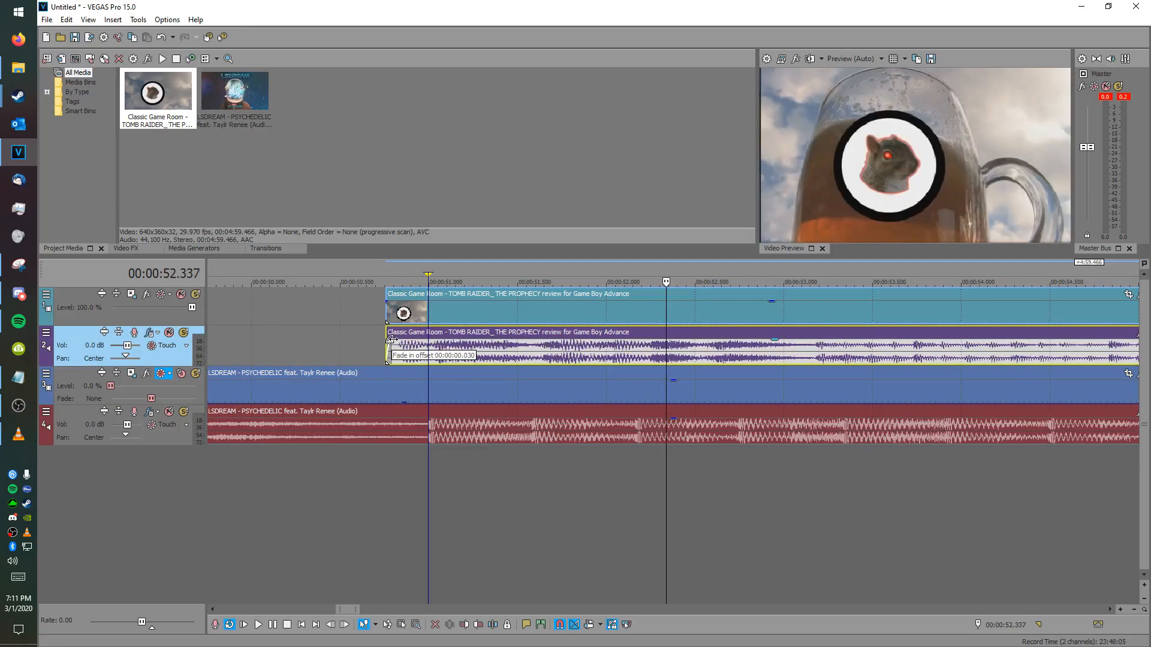
drag(387, 337, 649, 343)
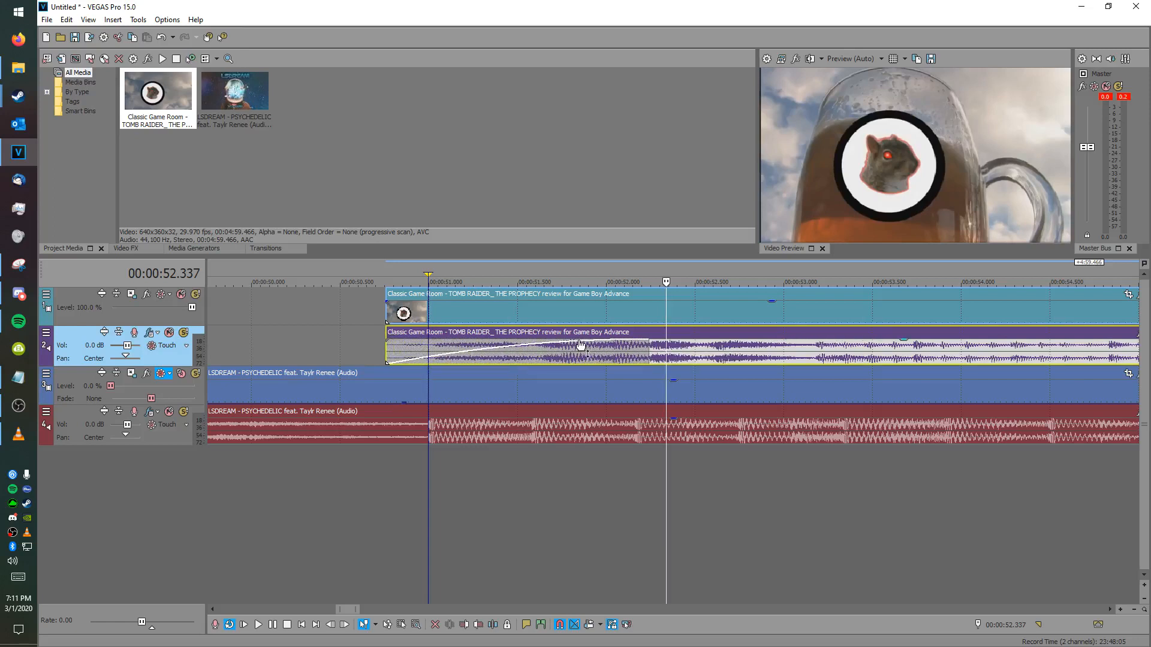
Step: Change the fade-in curve of the TOMB RAIDER audio event to the slow logarithmic type
right_click(580, 343)
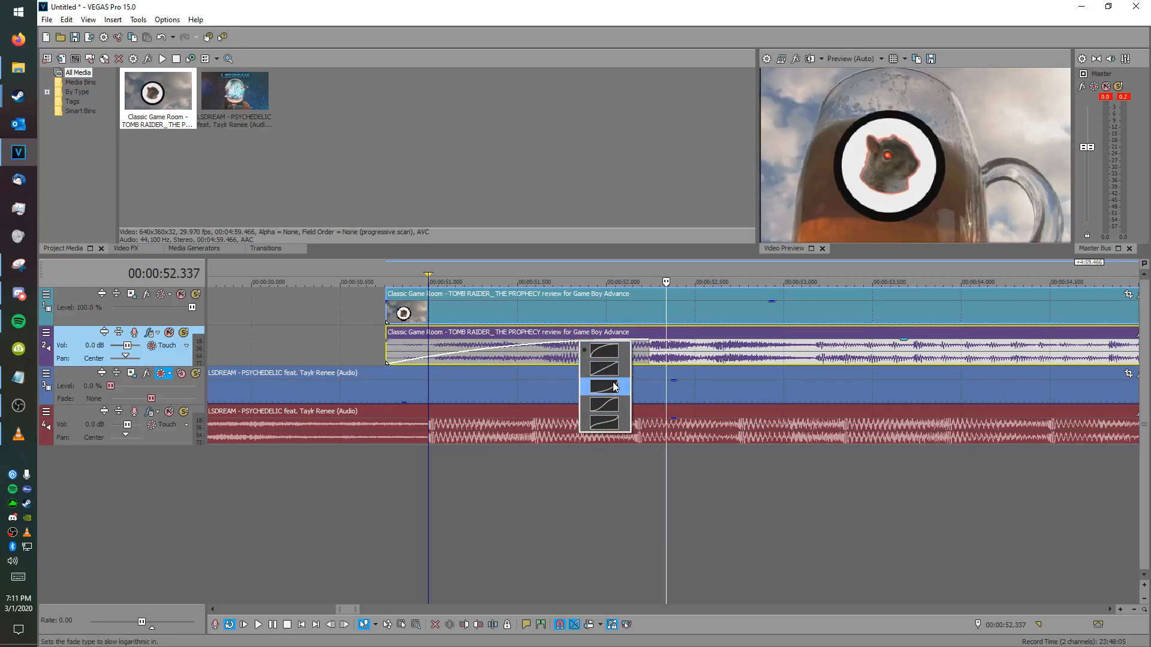
click(615, 386)
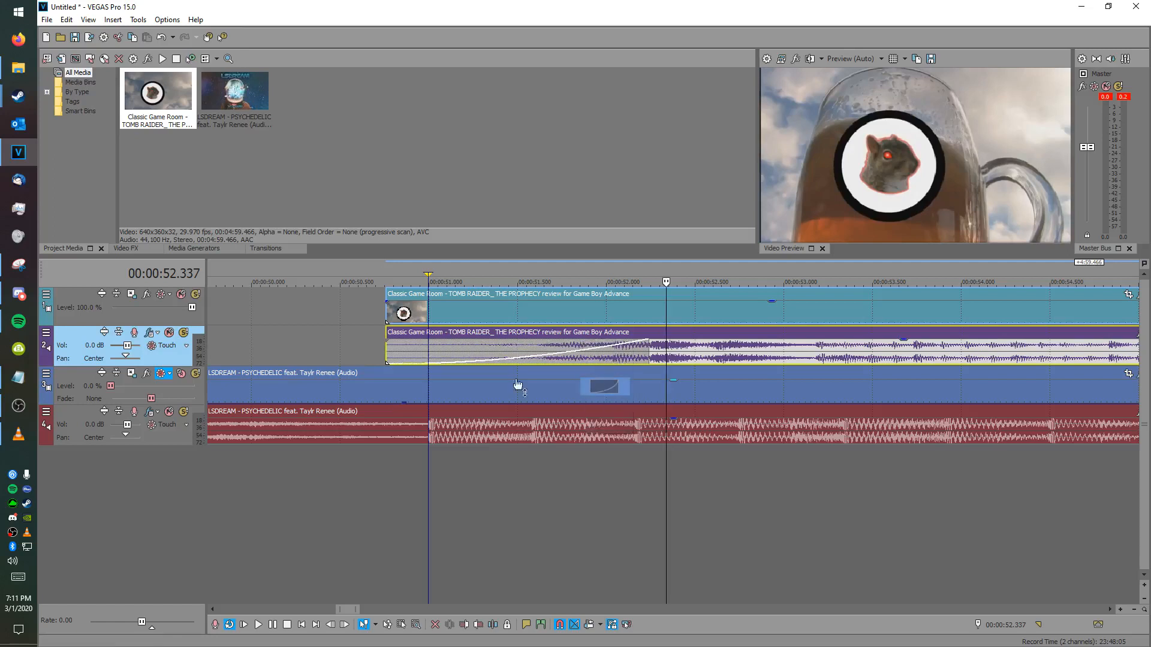
Step: Try trimming about 0.65 seconds off the start of the TOMB RAIDER audio event and shortening its fade-in, and undo the edits
click(387, 348)
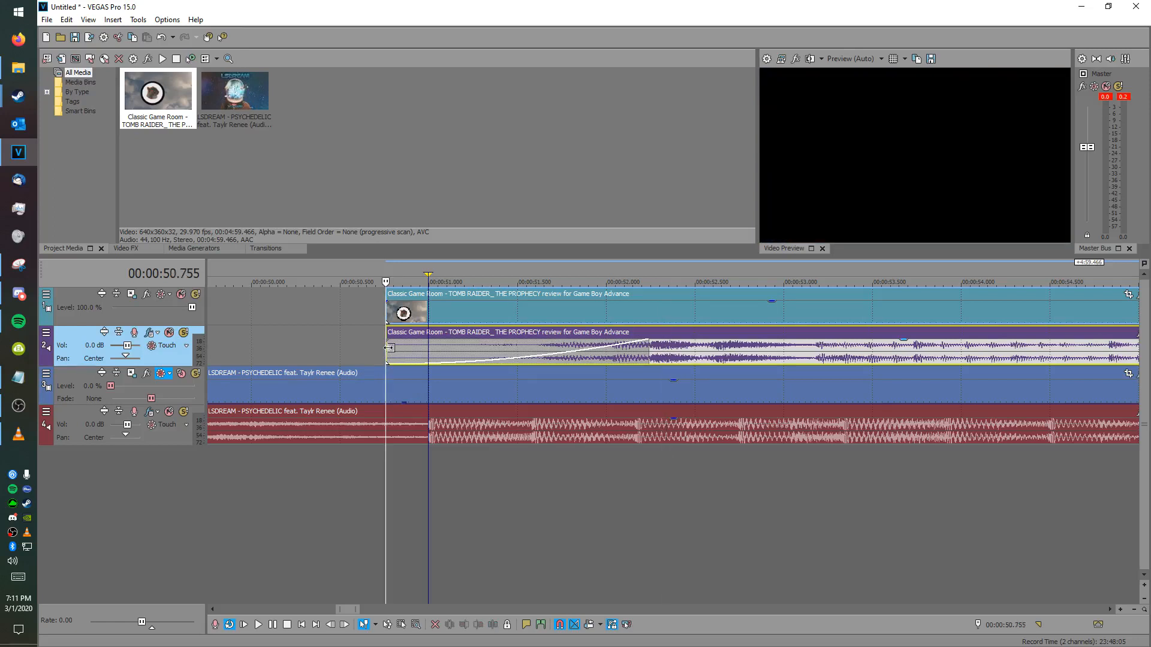
drag(389, 348, 506, 336)
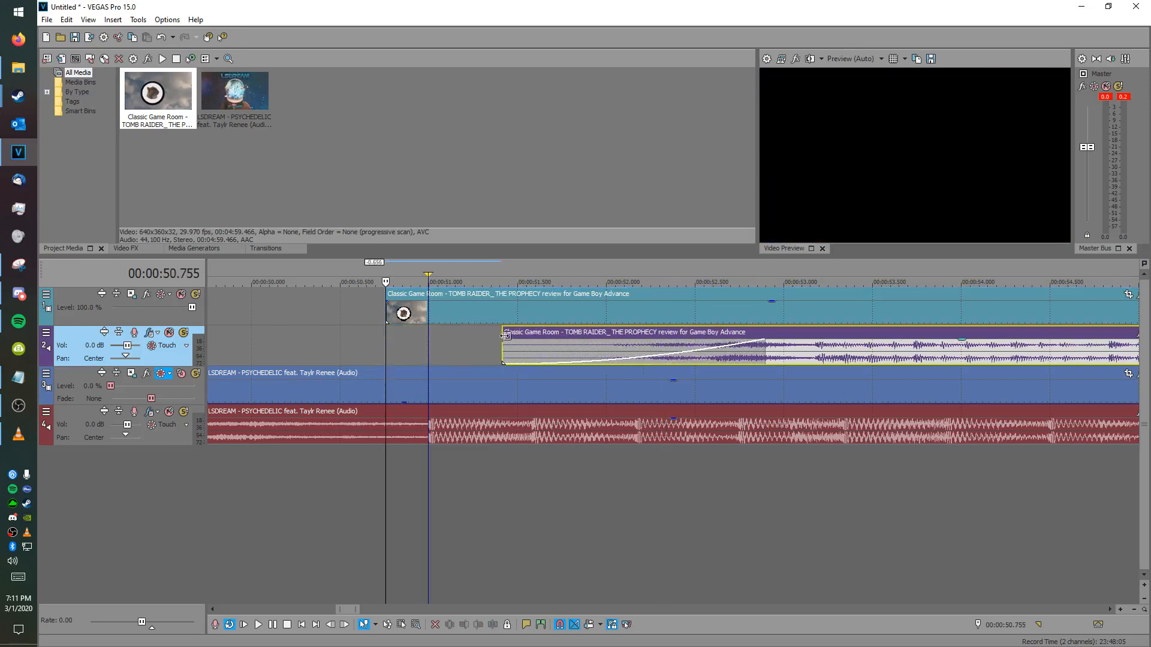
drag(793, 353, 585, 351)
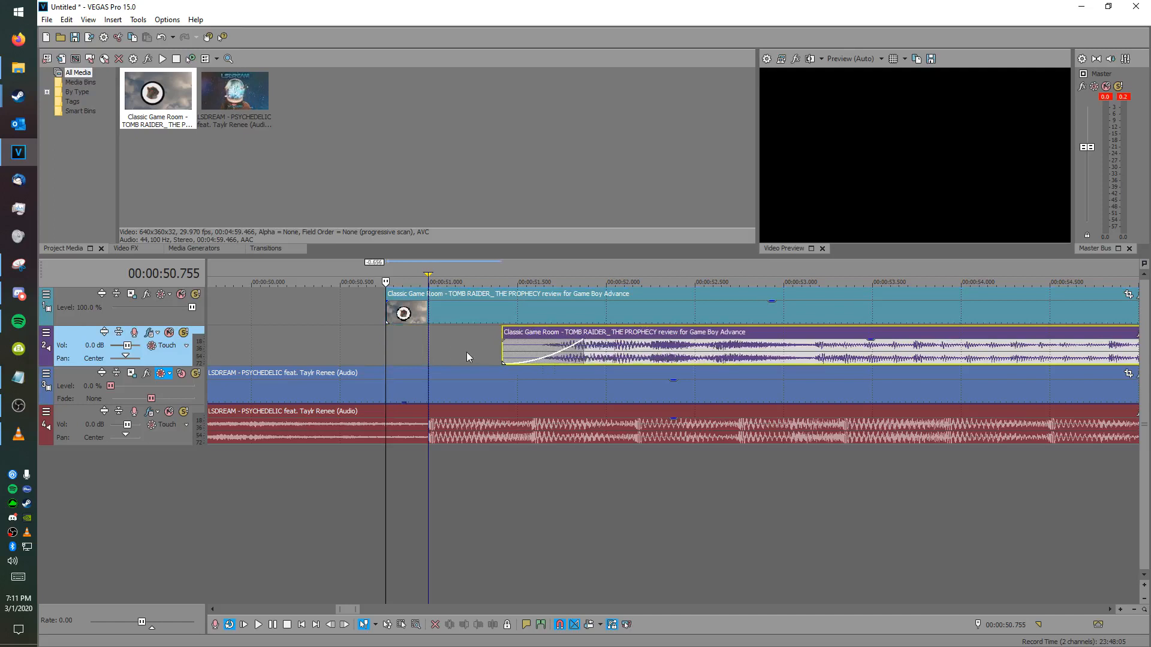
drag(472, 351, 603, 294)
key(ctrl+d)
key(ctrl+z)
key(ctrl+z)
click(424, 347)
click(395, 317)
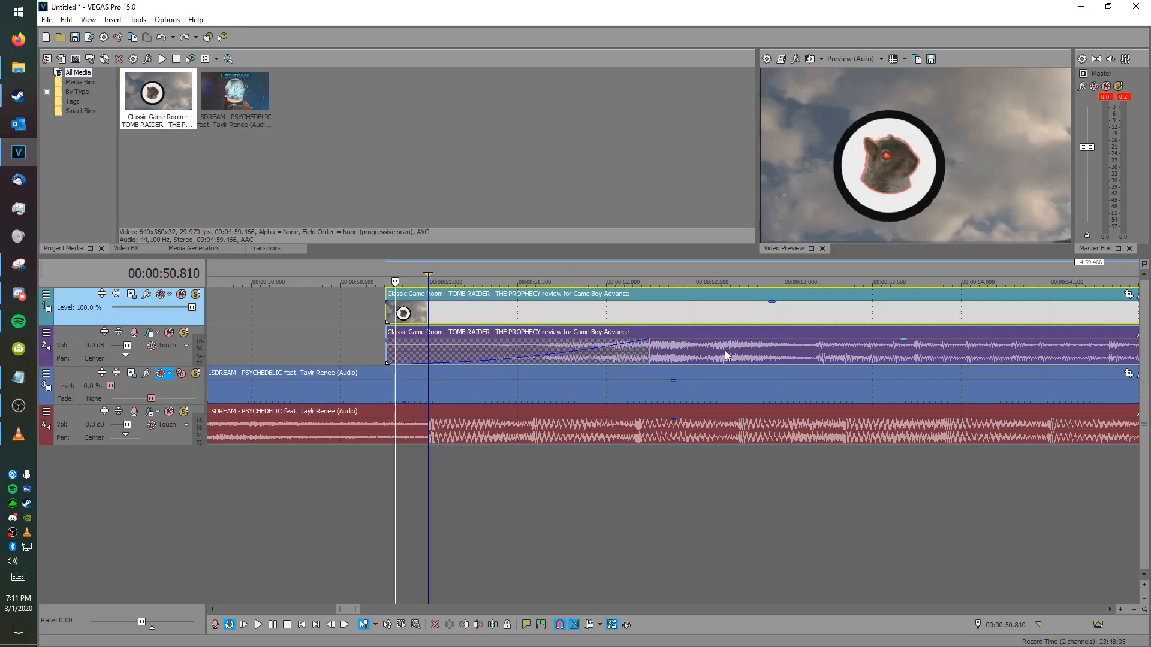
Step: Automate the PSYCHEDELIC video track's level up to 100.0 % at 00:01:07.570 and try a lower level at that point
scroll(412, 311, down, 3)
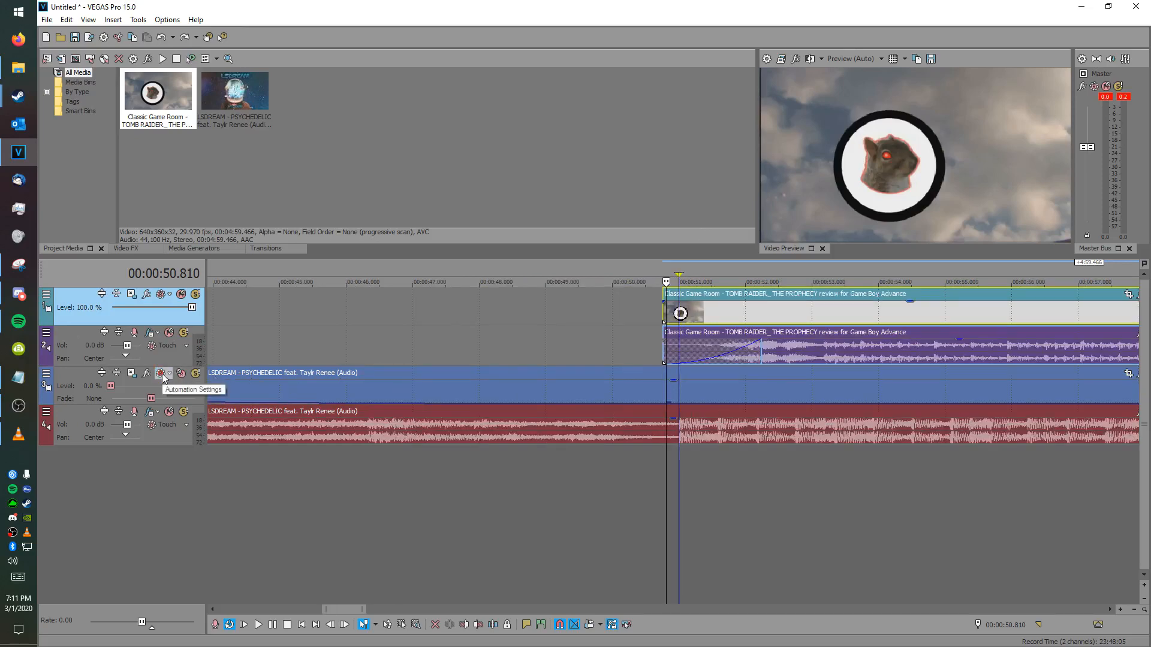
scroll(457, 385, down, 3)
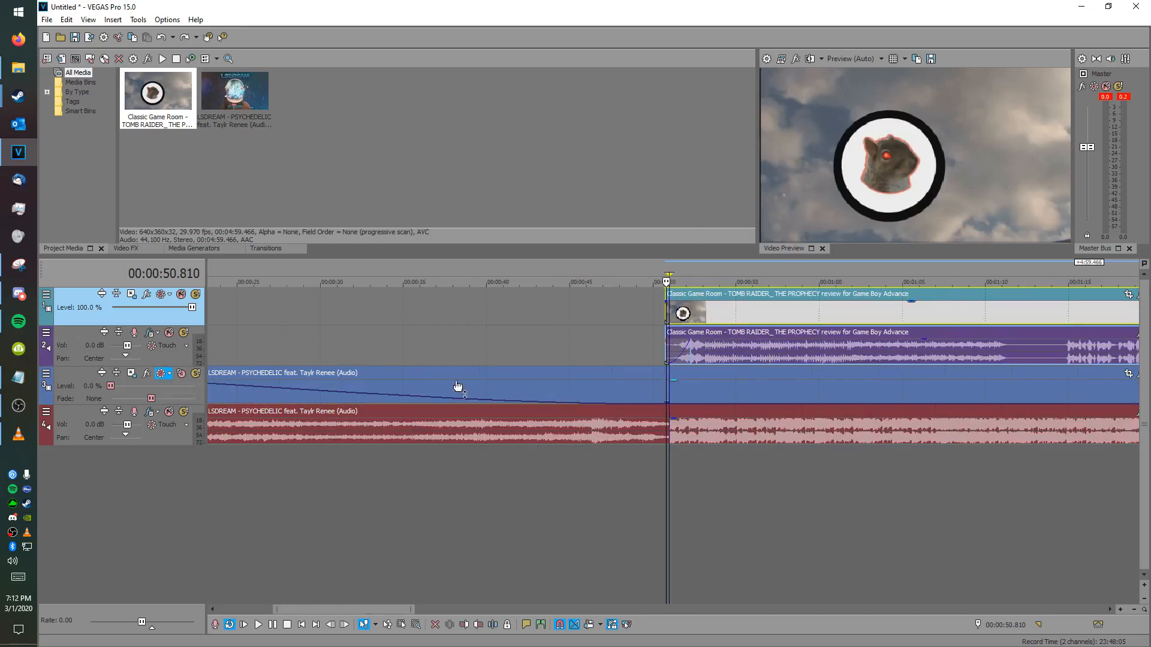
click(163, 375)
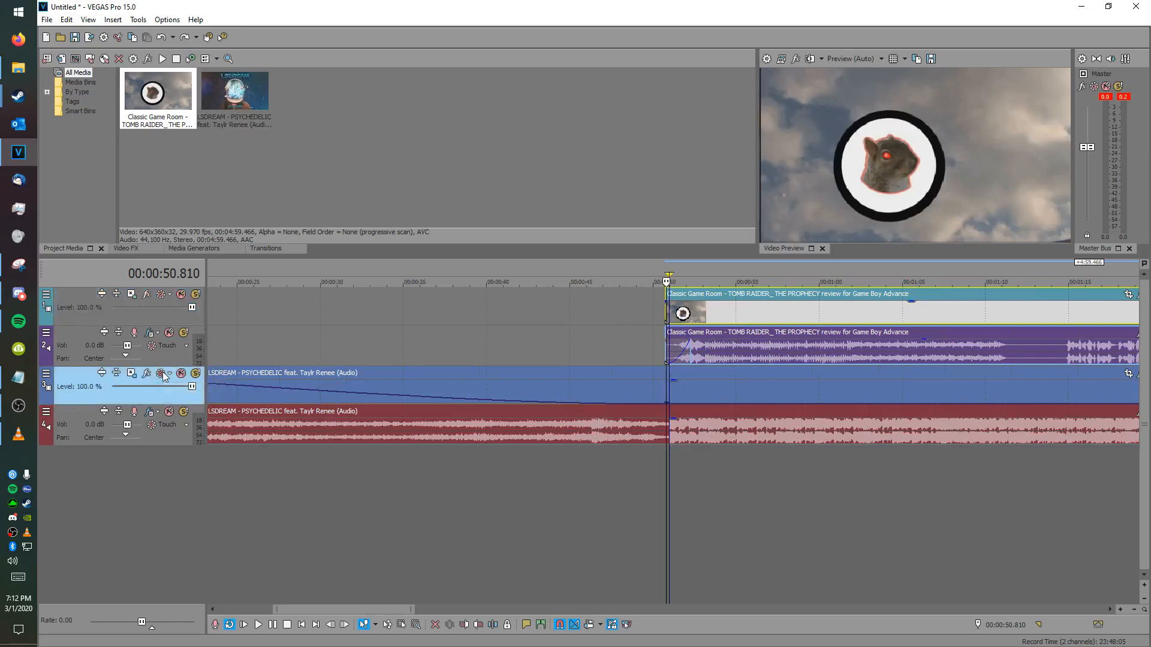
click(166, 374)
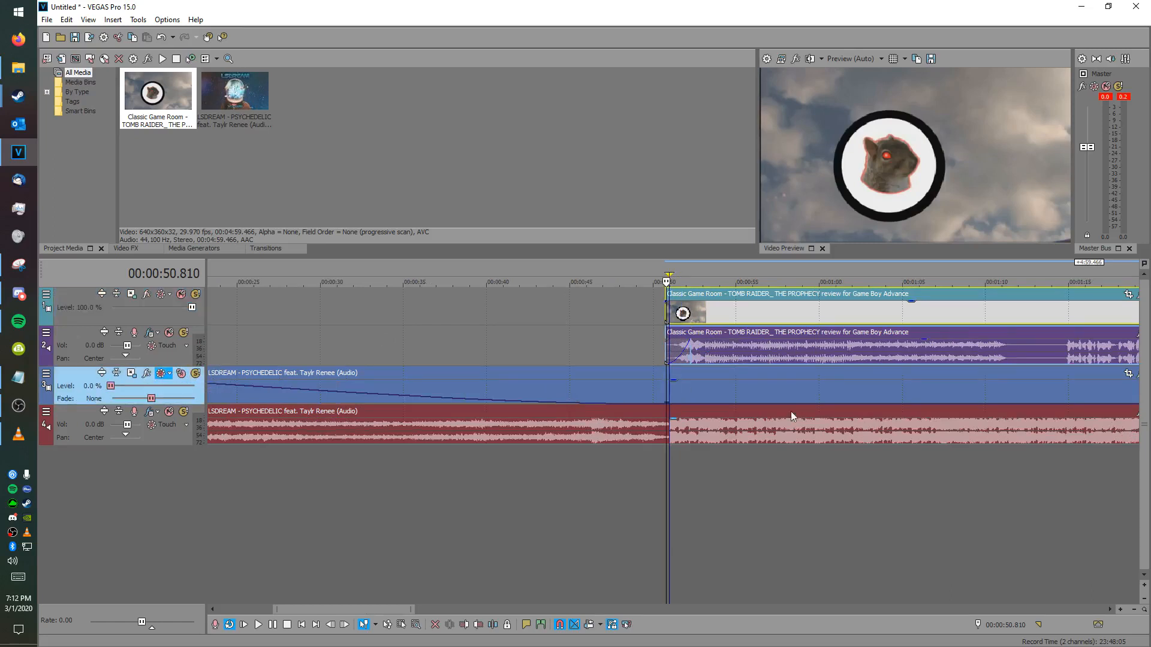
click(945, 462)
drag(114, 386, 639, 375)
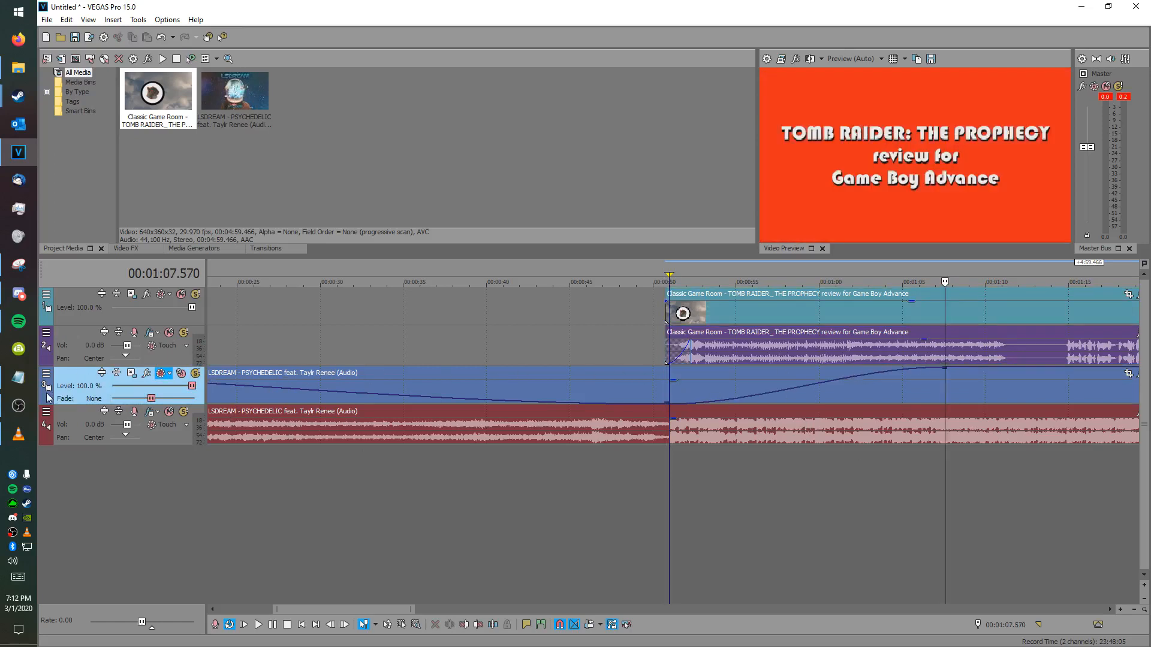
drag(192, 386, 128, 388)
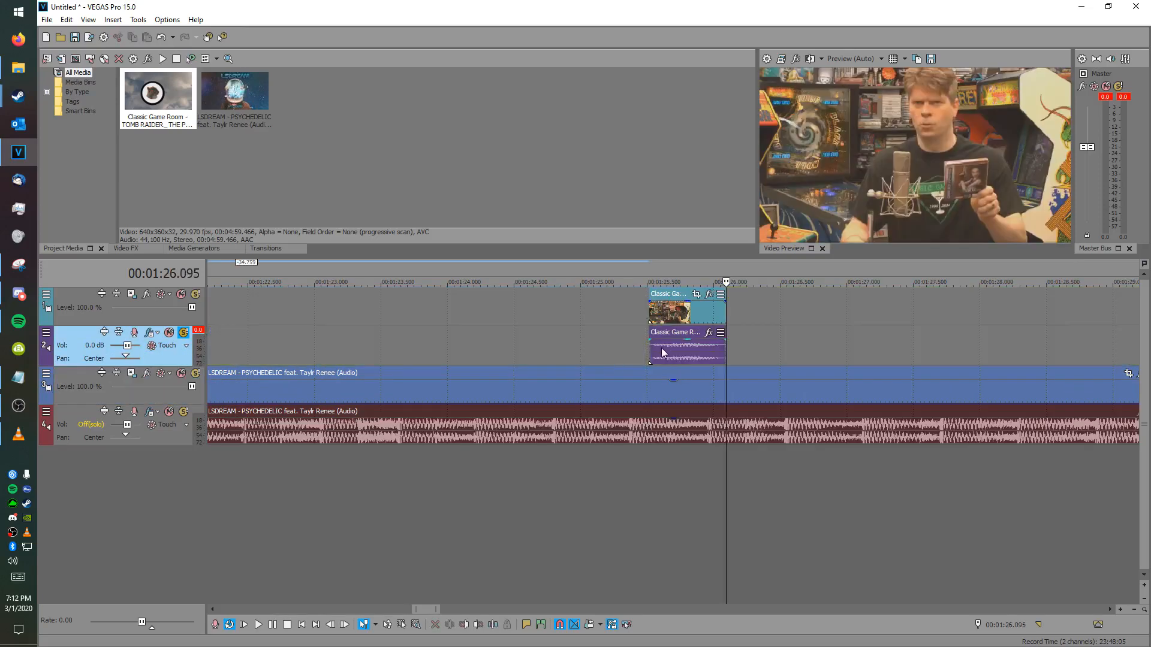
Step: Move the short TOMB RAIDER clip to the start of the song's loud section at 00:00:50.994 and unsolo its audio track
click(661, 348)
key(ctrl+x)
scroll(548, 355, down, 4)
key(x)
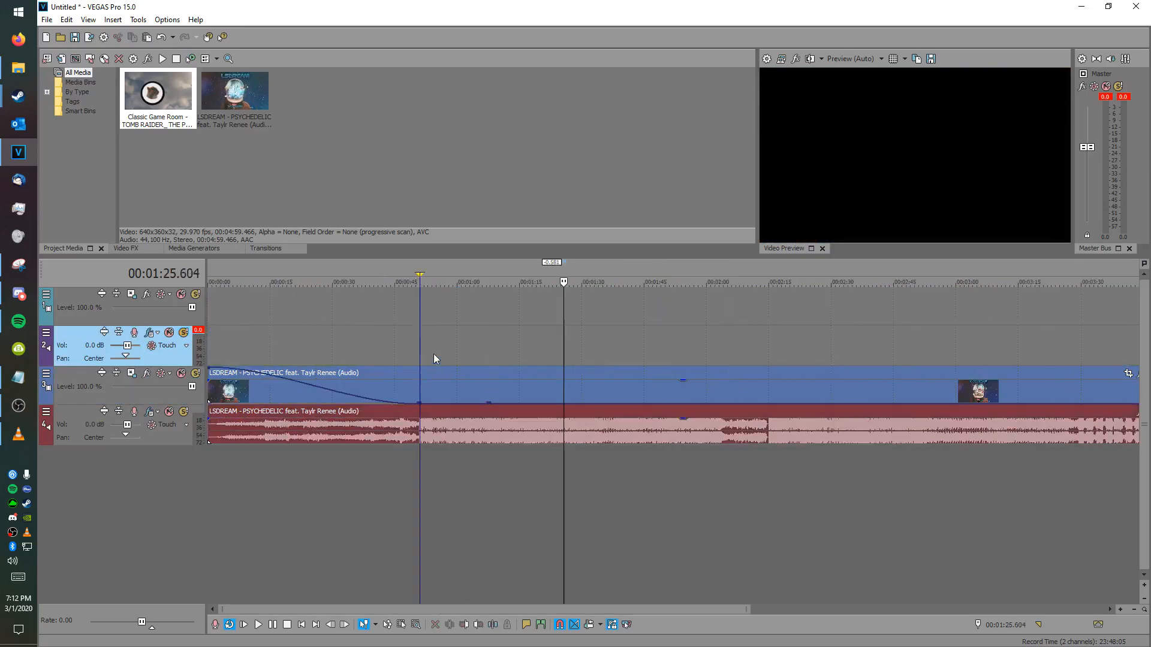
click(424, 336)
scroll(423, 336, up, 10)
scroll(714, 319, up, 4)
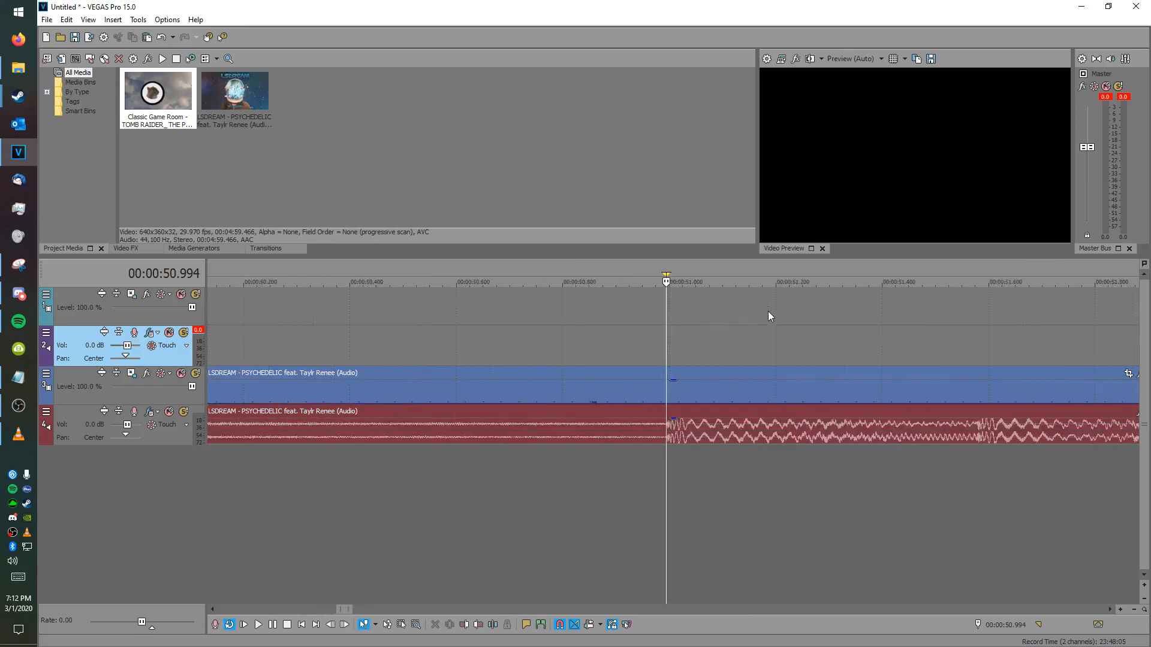
key(ctrl+v)
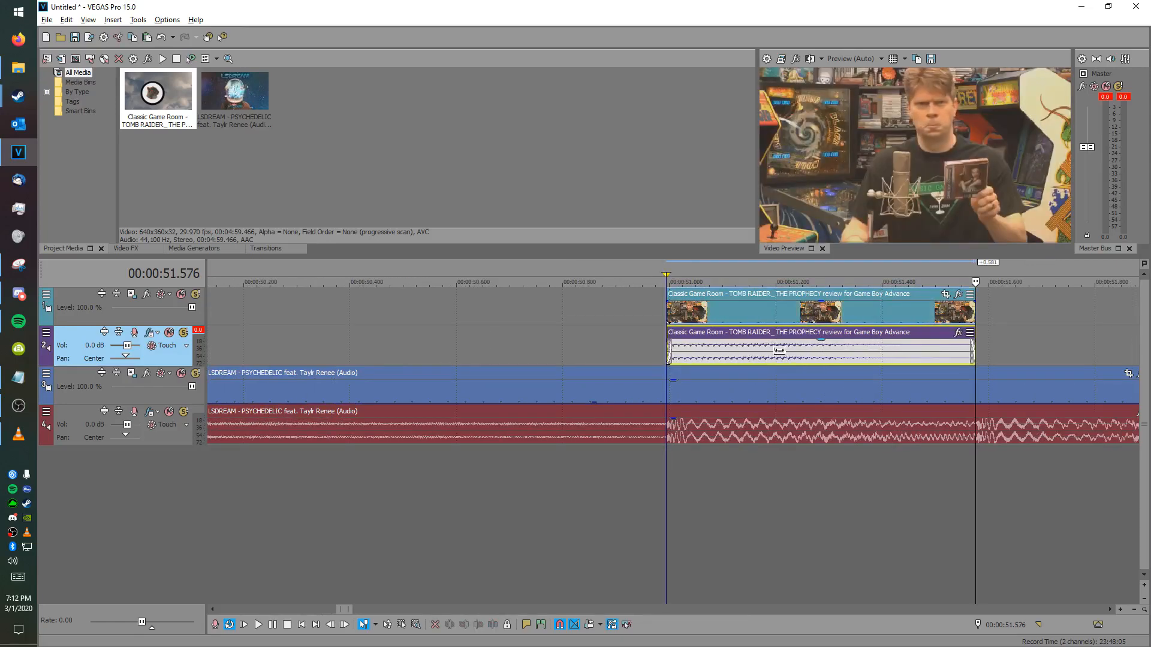
Step: Split the TOMB RAIDER clip at 00:00:51.283 and delete the part after the cut
click(820, 353)
key(s)
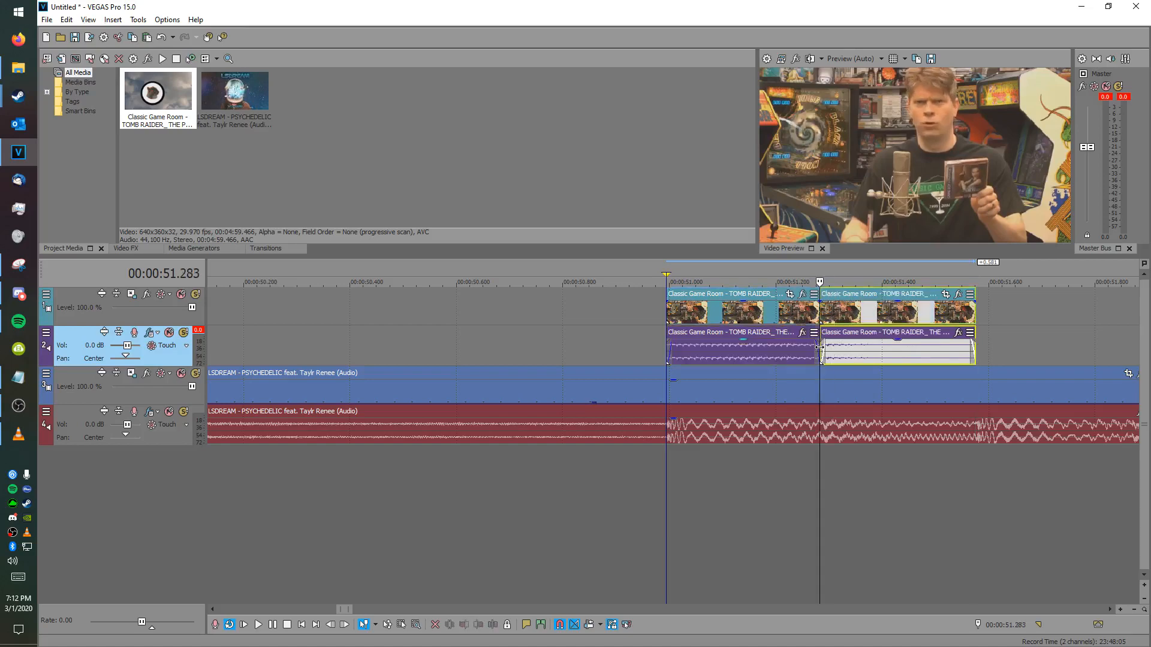
key(Delete)
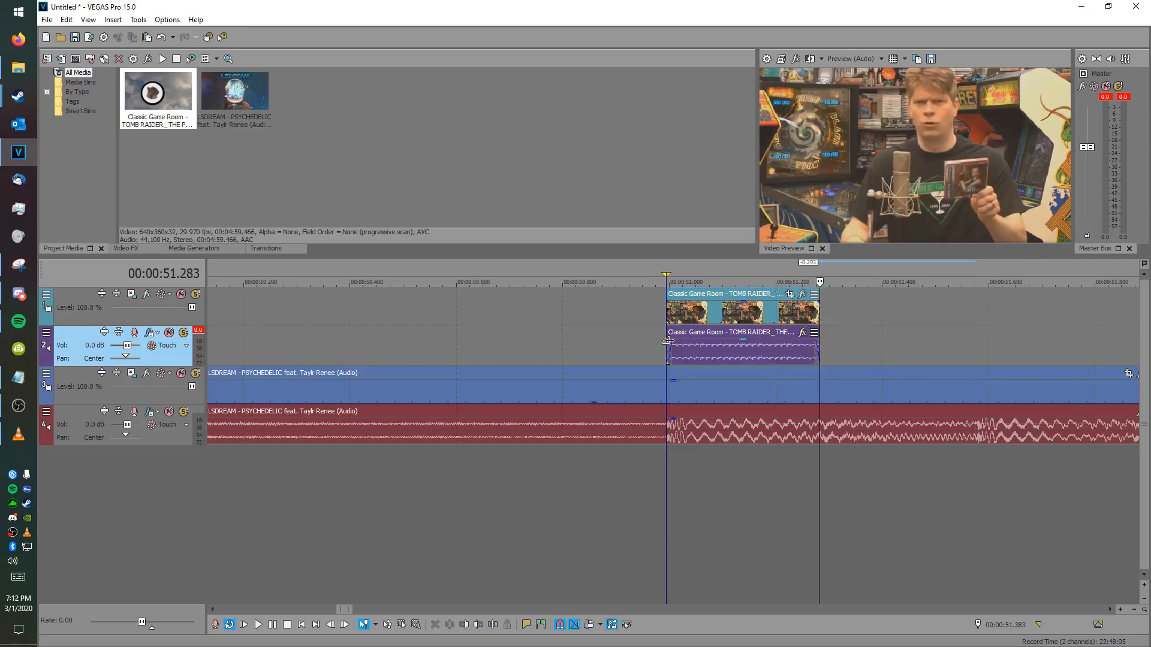
Step: Set the loop region to the trimmed TOMB RAIDER clip, from 00:00:50.994 to 00:00:51.283, and play it with loop playback
click(667, 345)
scroll(669, 345, up, 5)
scroll(801, 347, down, 1)
scroll(802, 348, down, 4)
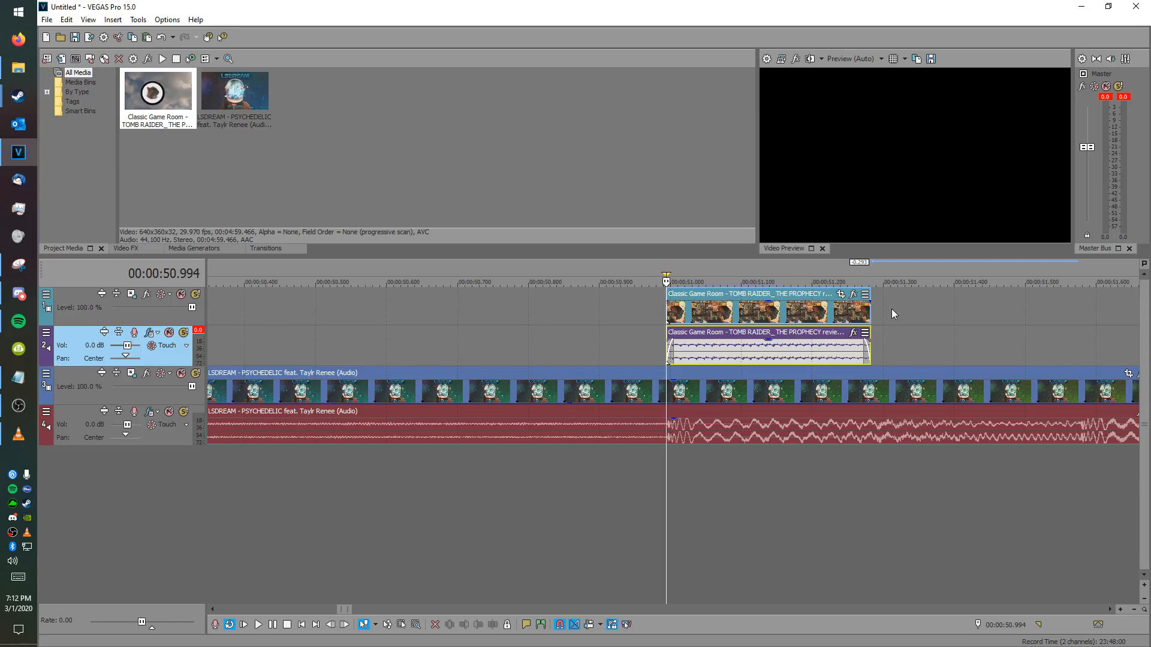
double_click(803, 353)
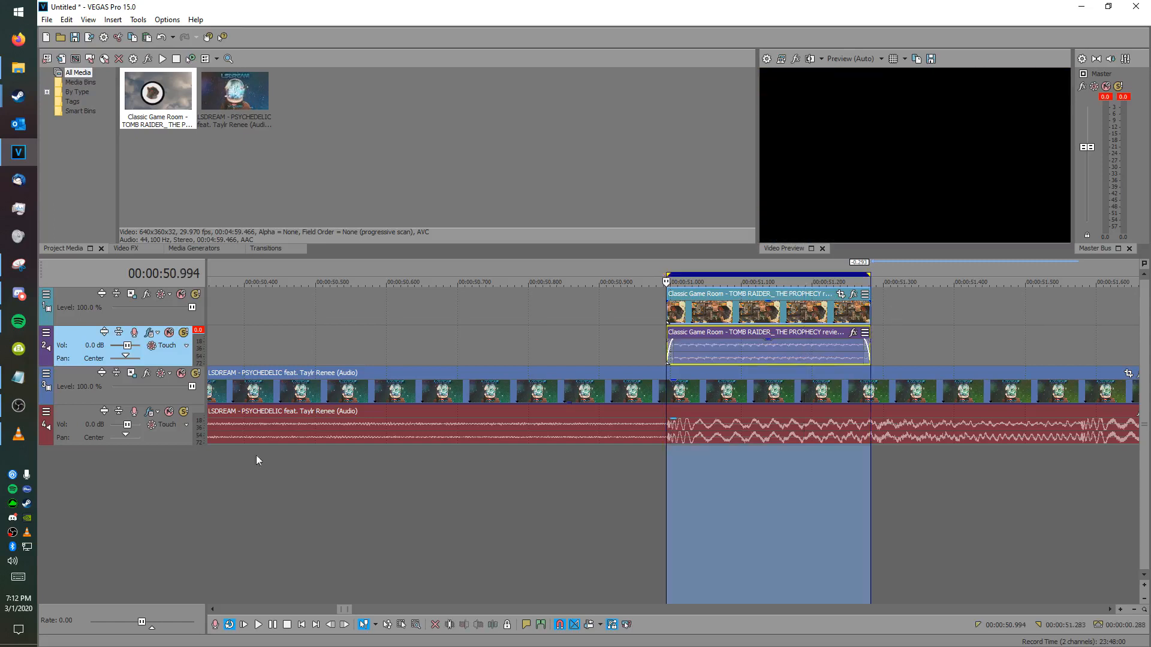
click(230, 626)
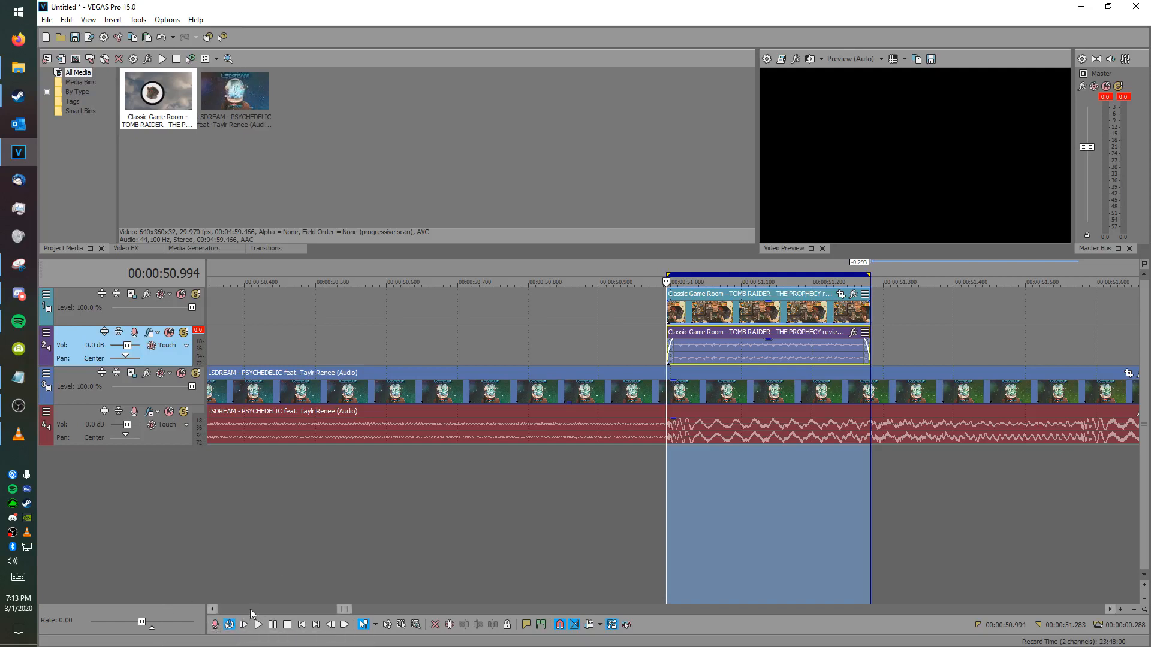
key(space)
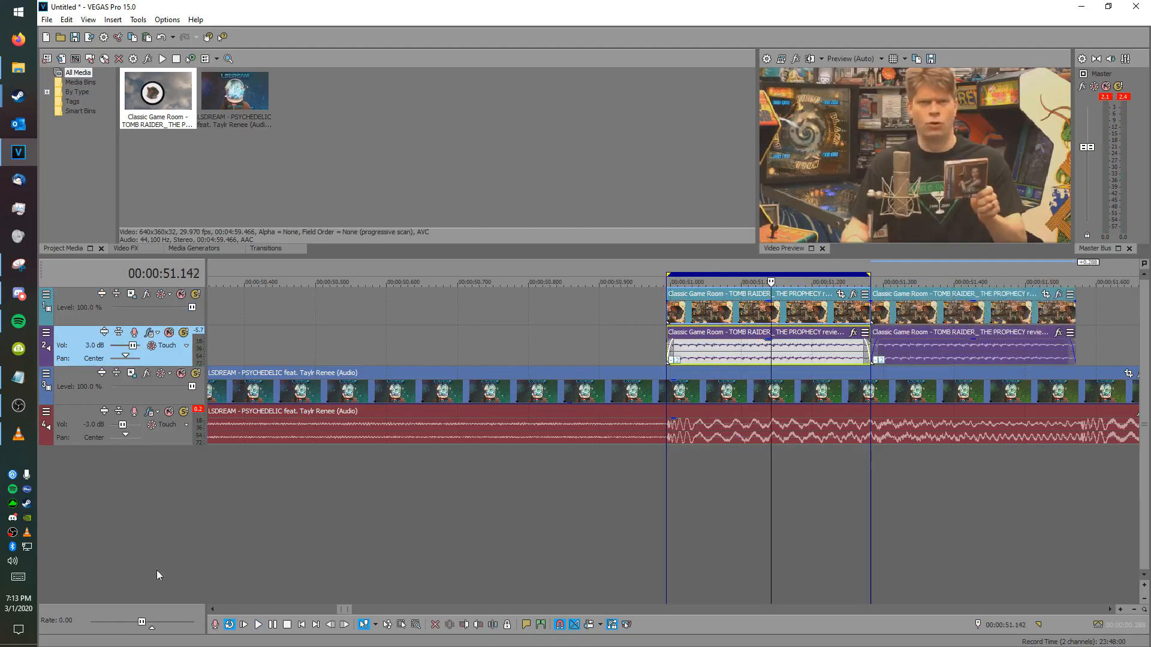
Step: Turn off loop playback and preview the TOMB RAIDER clips against the song from 00:00:50.994 several times
click(229, 625)
click(666, 348)
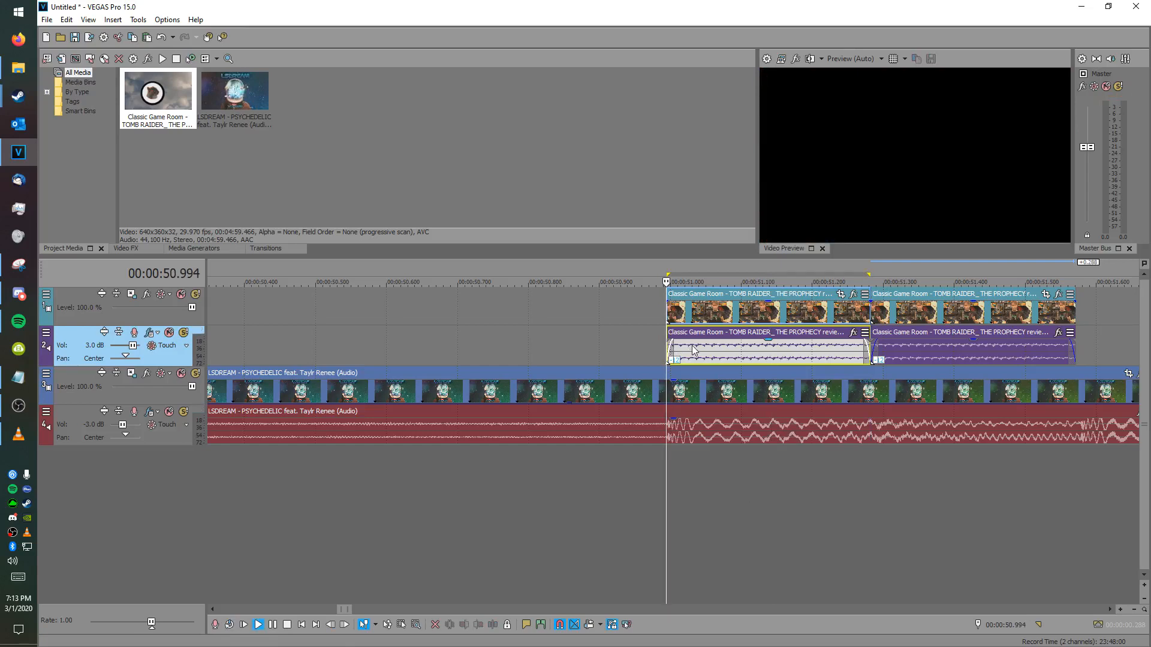
key(space)
key(space)
click(670, 343)
key(space)
click(670, 344)
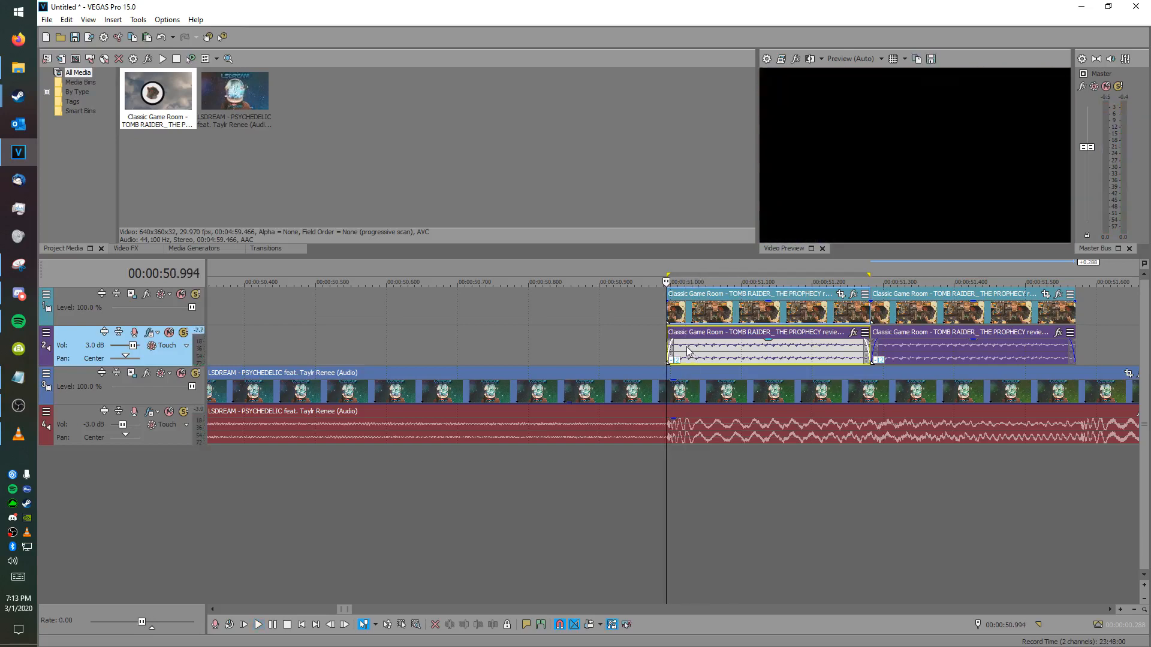
key(space)
key(space)
Step: Adjust the pitch of the first TOMB RAIDER audio event up and down in fine increments
key(ctrl+equal)
key(ctrl+minus)
click(726, 358)
scroll(714, 362, up, 2)
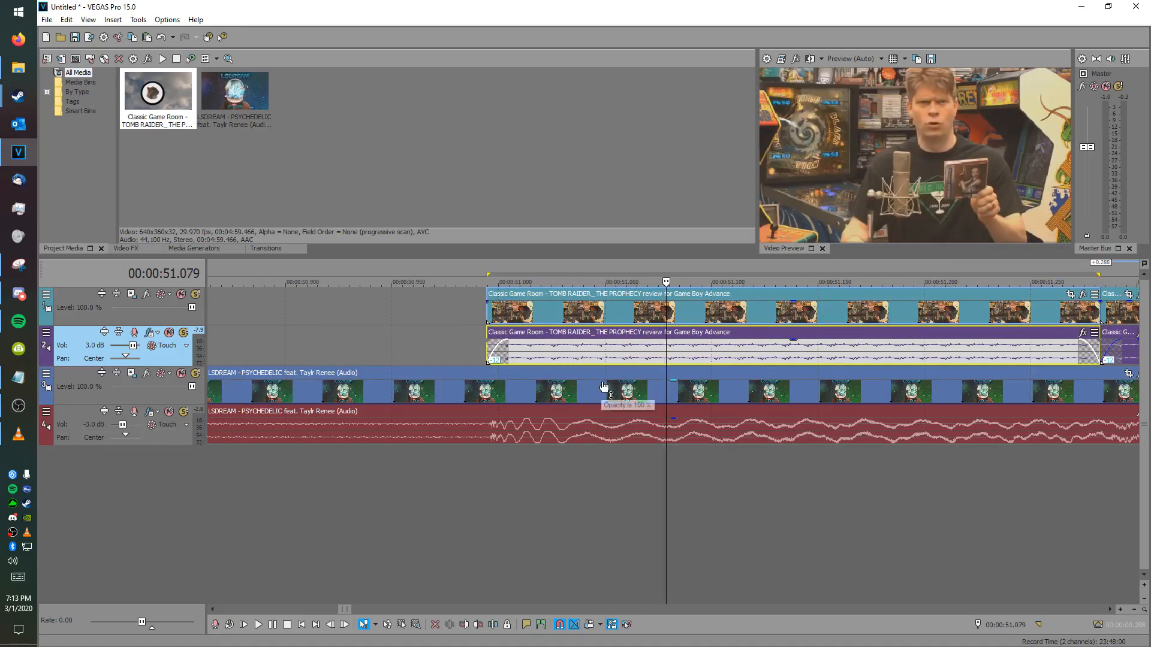
key(ctrl+equal)
key(ctrl+minus)
key(ctrl+minus)
key(ctrl+minus)
key(ctrl+minus)
key(ctrl+minus)
key(ctrl+minus)
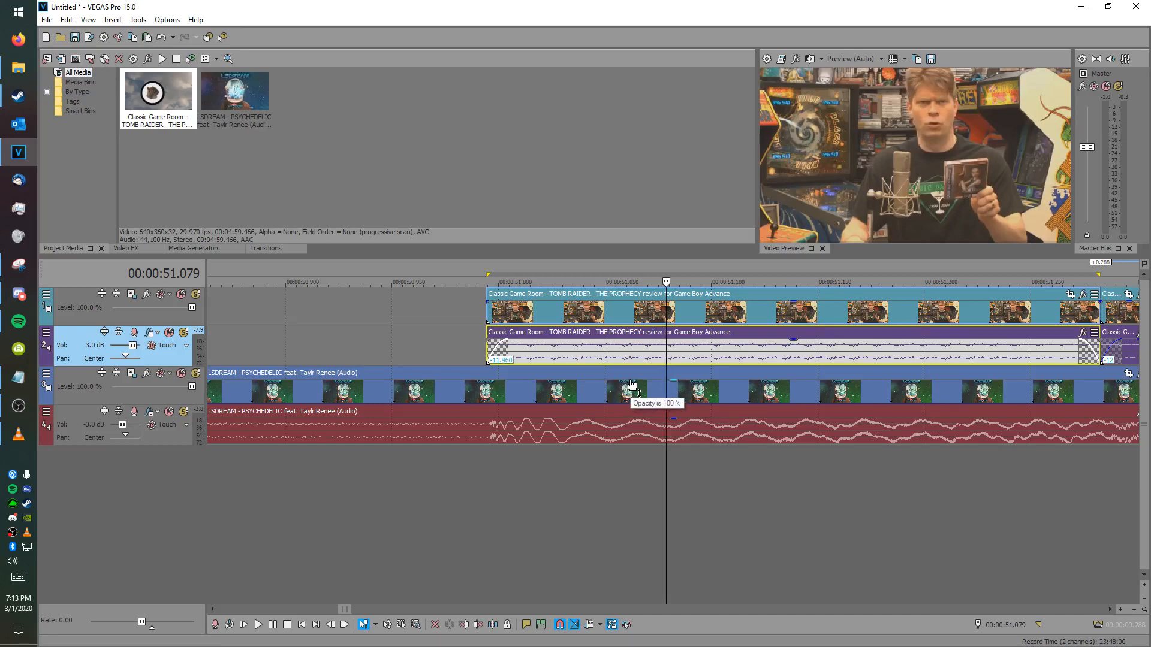
key(ctrl+minus)
key(ctrl+minus)
key(ctrl+minus)
key(ctrl+minus)
key(ctrl+minus)
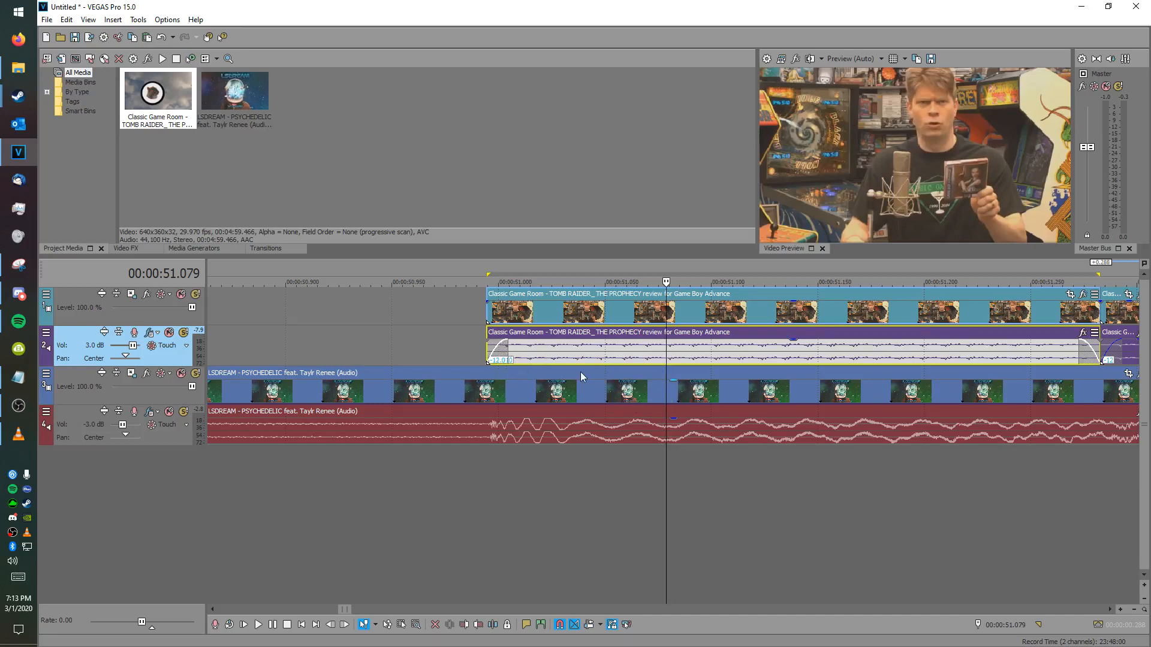
key(ctrl+minus)
key(ctrl+minus)
key(ctrl+minus)
key(ctrl+minus)
key(ctrl+minus)
key(ctrl+minus)
key(ctrl+minus)
key(ctrl+minus)
key(ctrl+minus)
key(ctrl+minus)
key(ctrl+minus)
key(ctrl+minus)
key(ctrl+minus)
key(ctrl+minus)
key(ctrl+minus)
key(ctrl+minus)
key(ctrl+minus)
key(ctrl+minus)
key(ctrl+minus)
key(ctrl+minus)
key(ctrl+equal)
key(ctrl+equal)
key(ctrl+equal)
key(ctrl+minus)
Step: Play the second TOMB RAIDER clip in a loop to compare its pitch with the song
scroll(667, 370, down, 2)
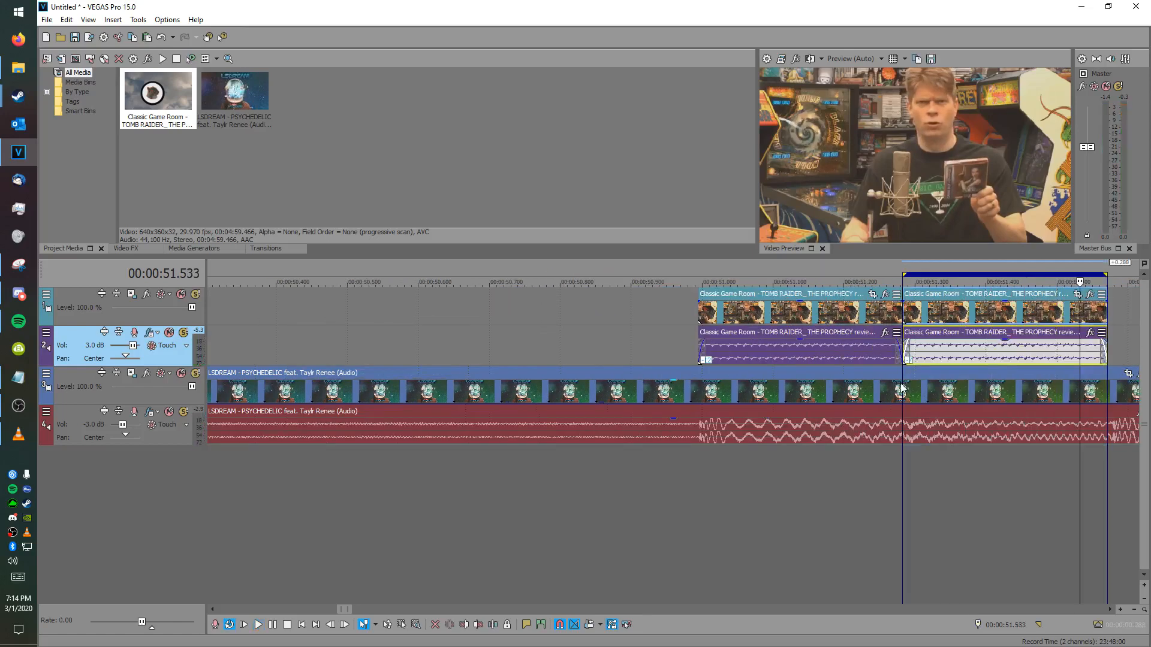
scroll(857, 410, down, 3)
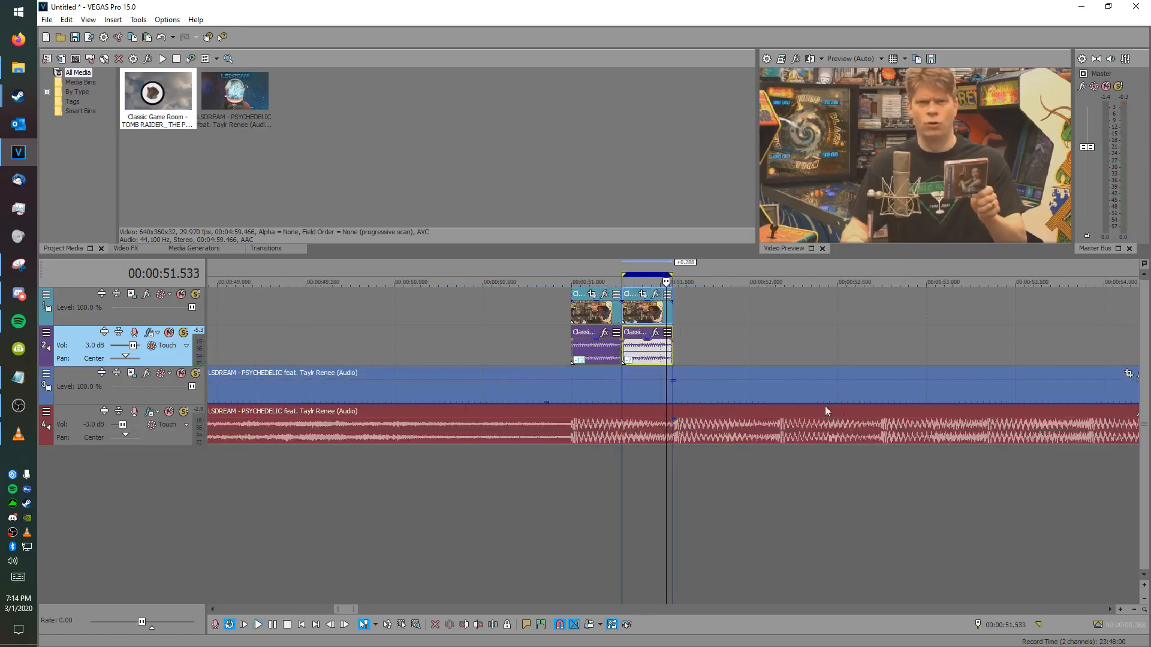
scroll(851, 409, up, 3)
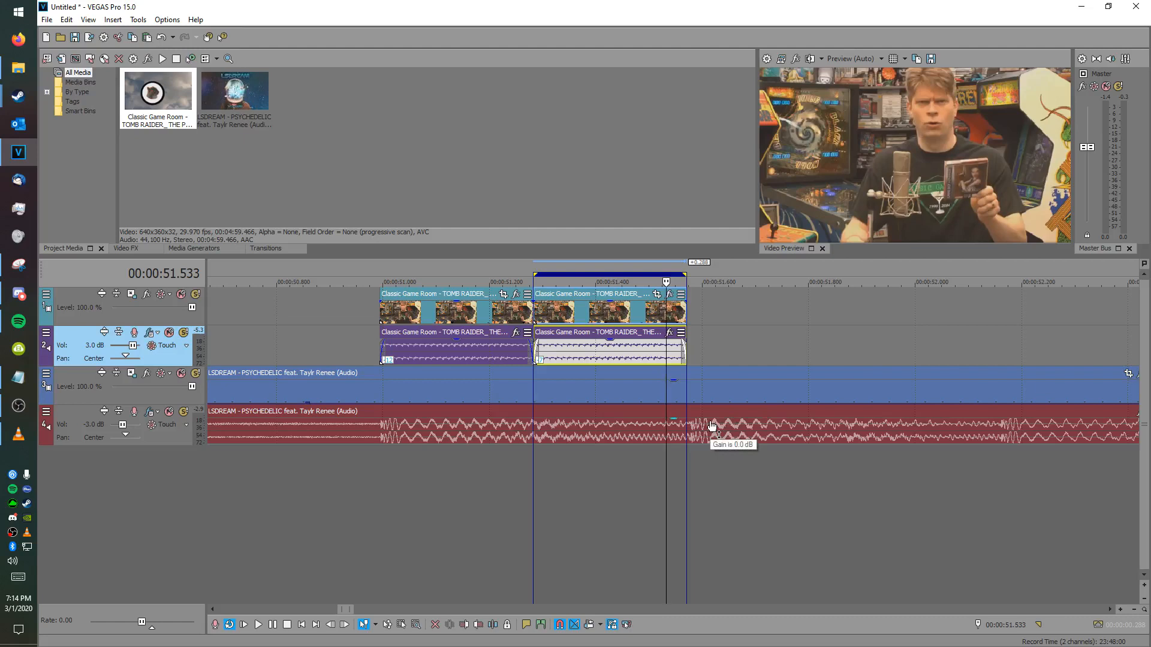
key(space)
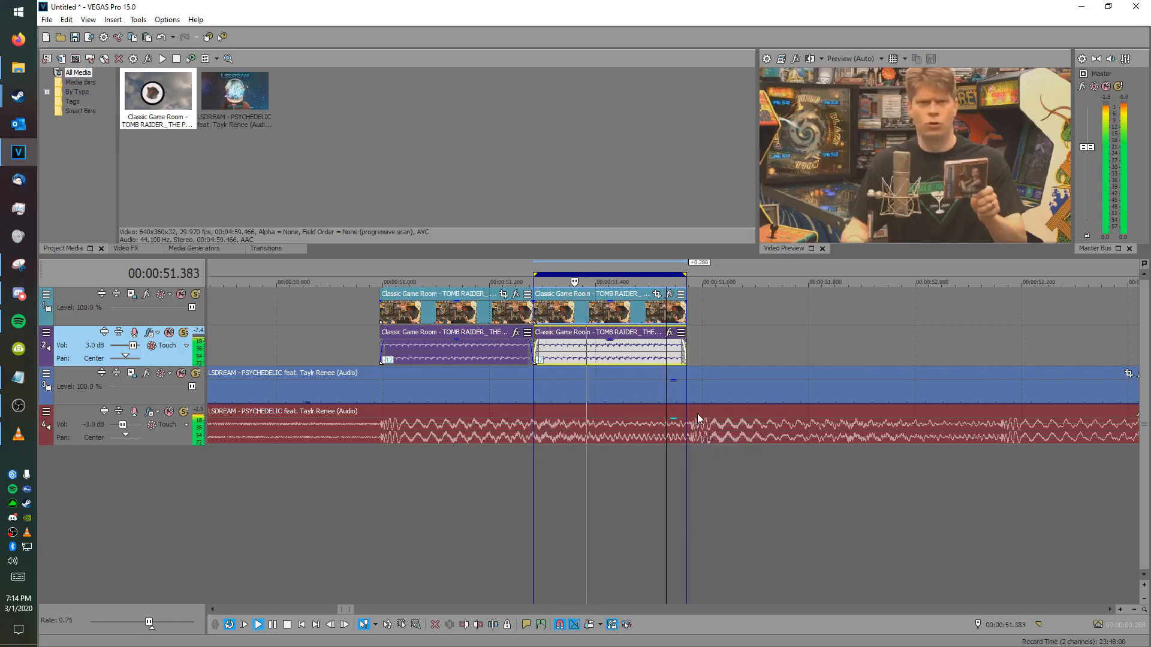
click(609, 345)
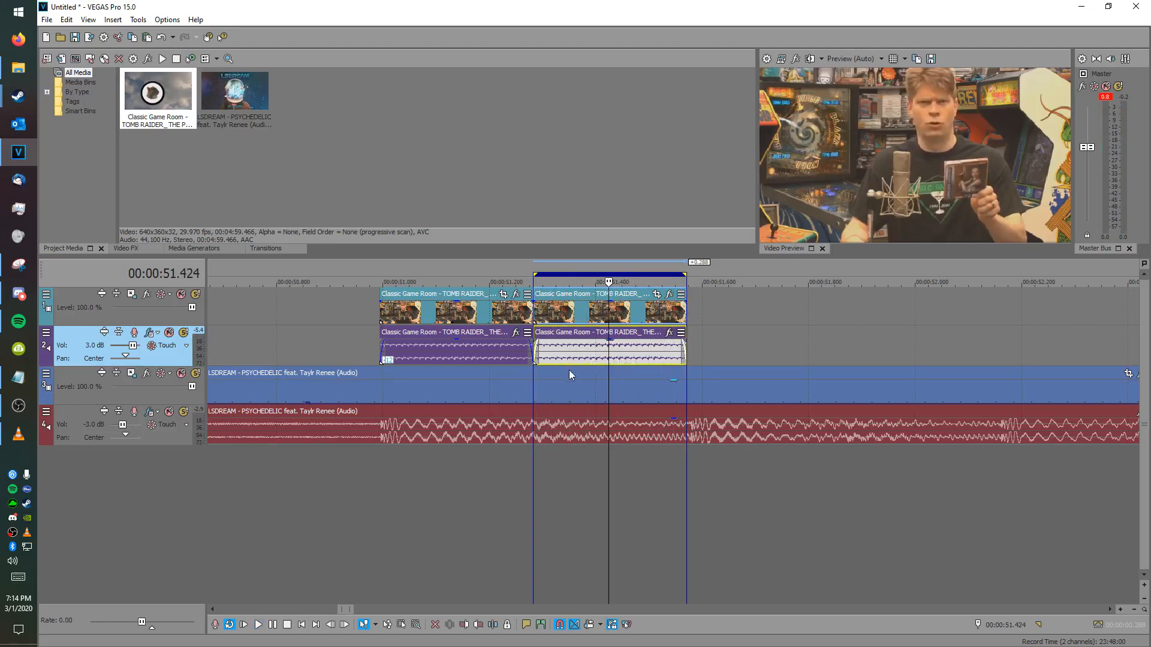
click(579, 355)
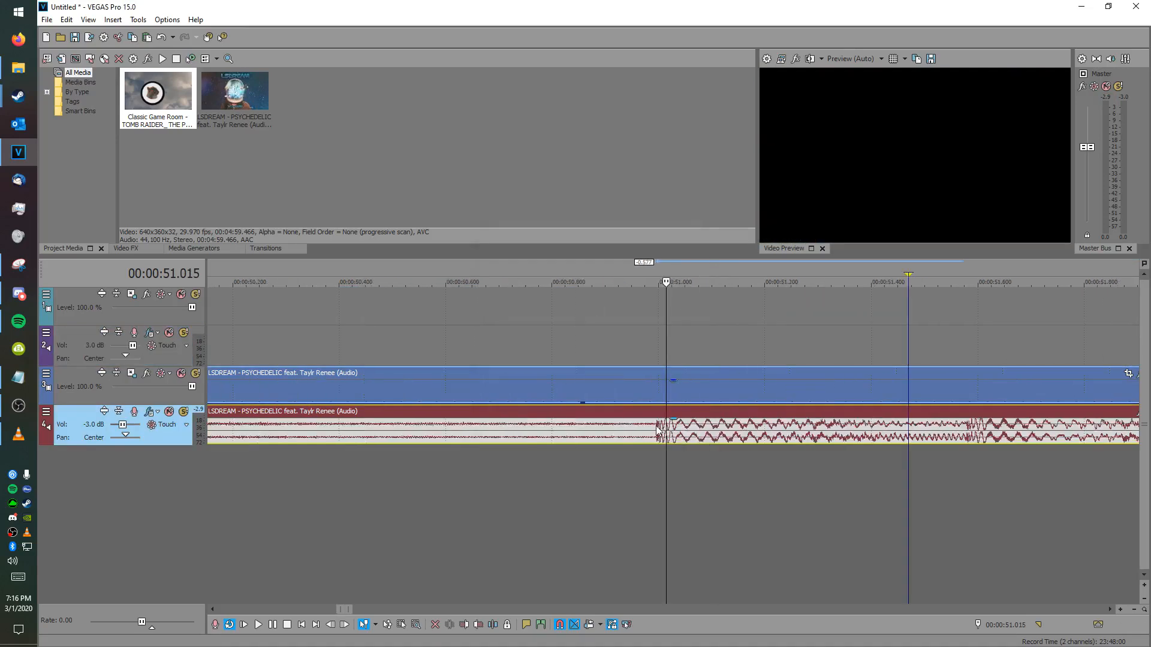
Step: Split the PSYCHEDELIC song event exactly where its loud section begins, just before 00:00:51.000
click(655, 428)
key(s)
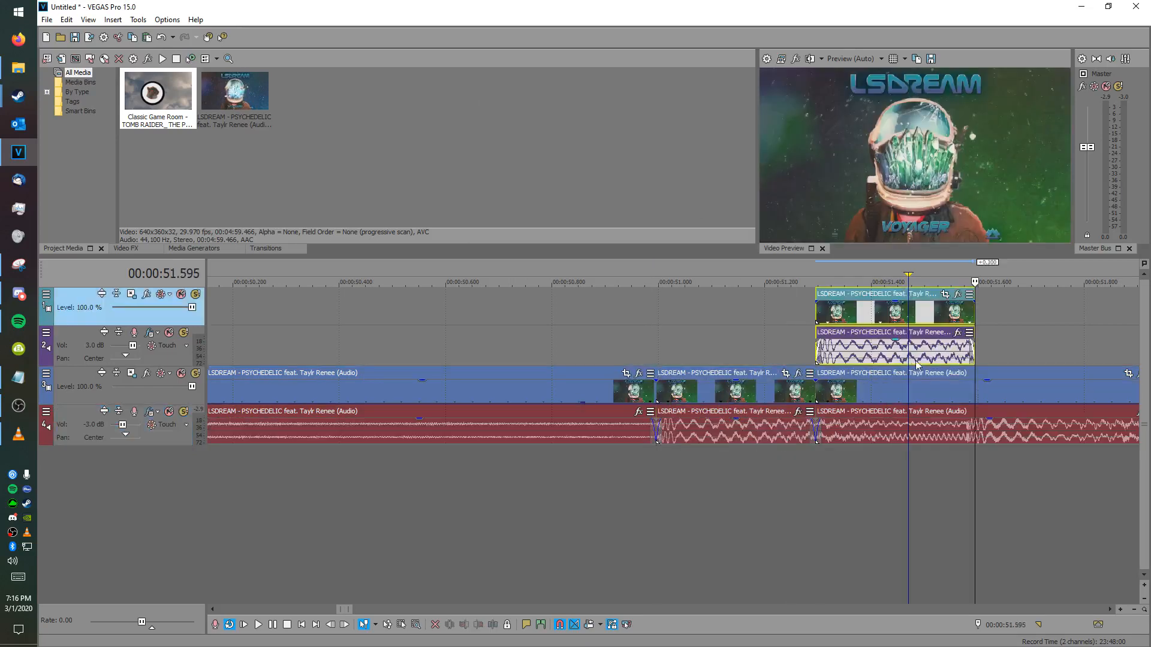
Step: Set the copied song slice's pitch-shift method to élastique, trying the Soloist (Monophonic) stretch attribute and choosing Efficient
click(899, 352)
right_click(891, 351)
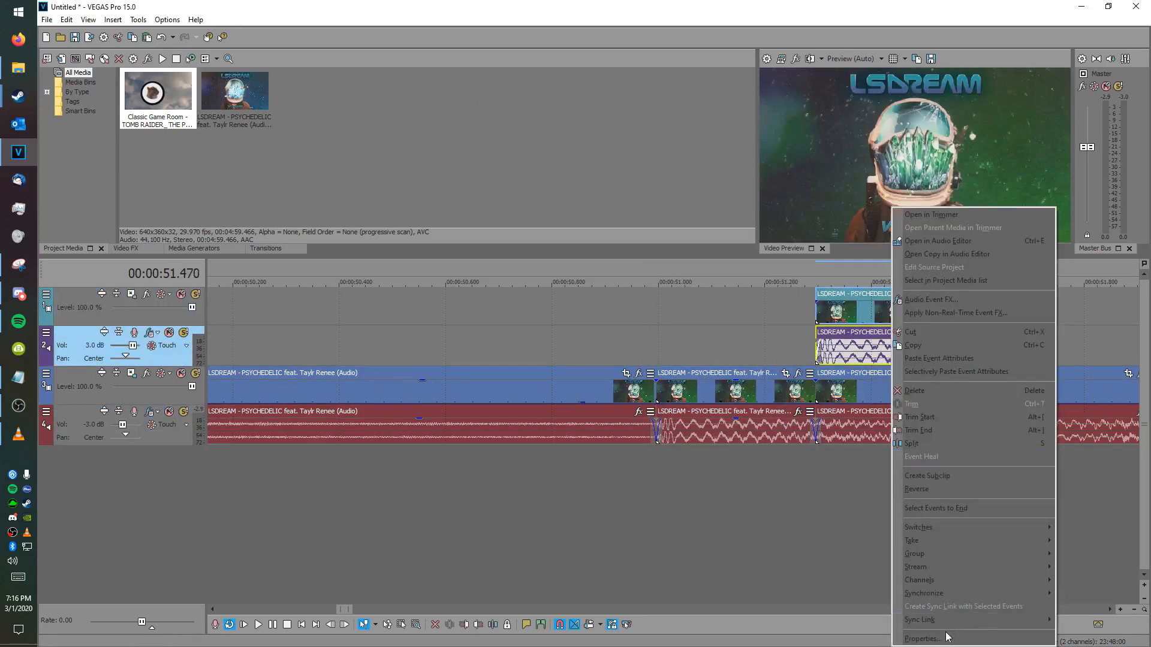
click(946, 637)
click(603, 260)
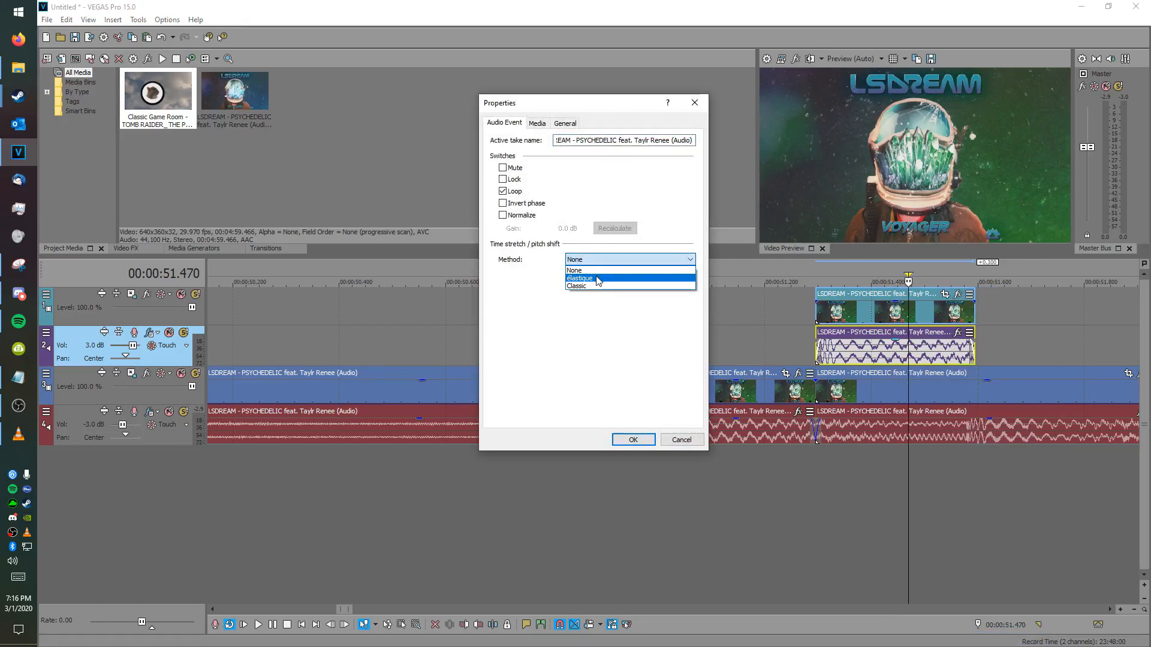
click(598, 280)
click(589, 277)
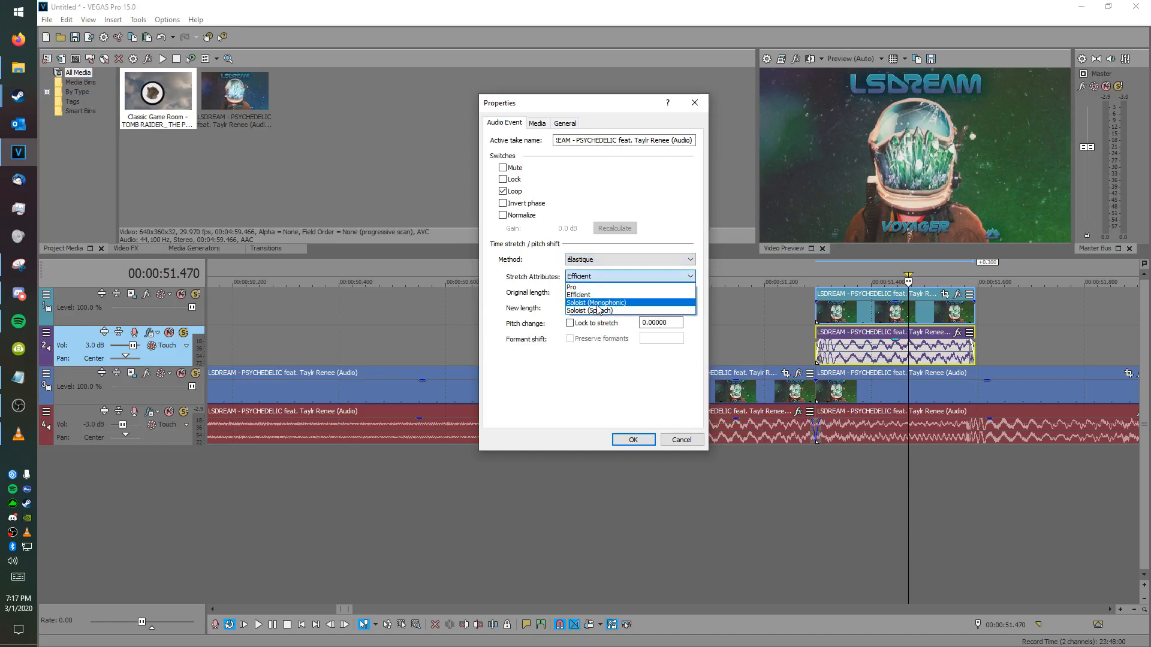
click(598, 303)
click(599, 276)
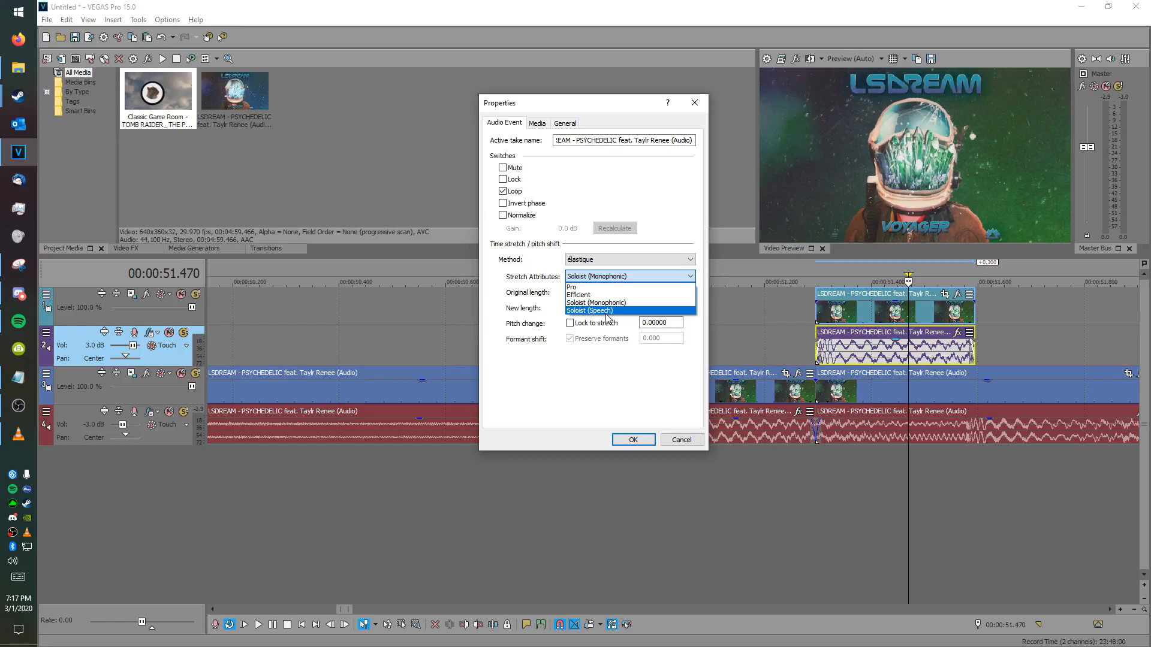
click(603, 294)
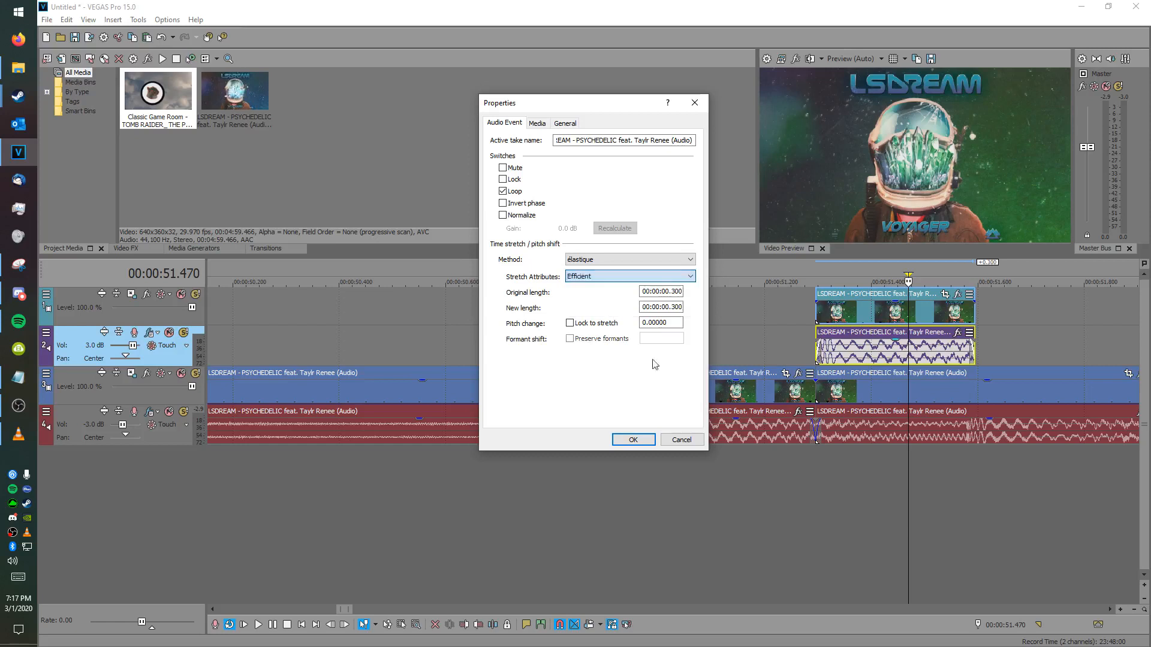